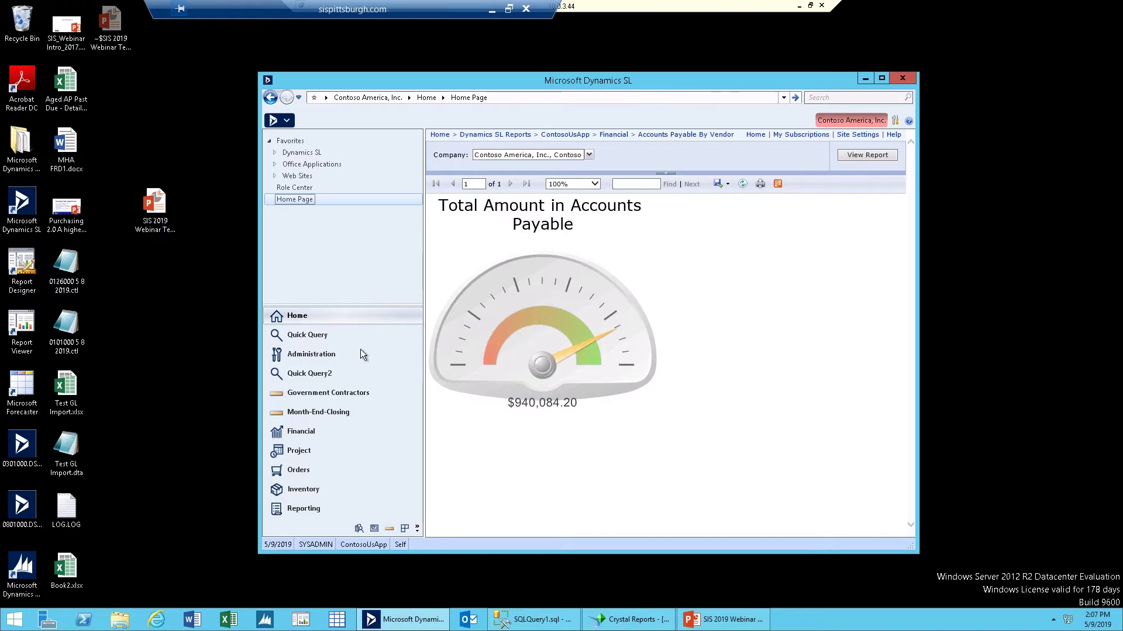
Open the Administration module and look over the System Manager utilities.
drag(436, 82, 420, 77)
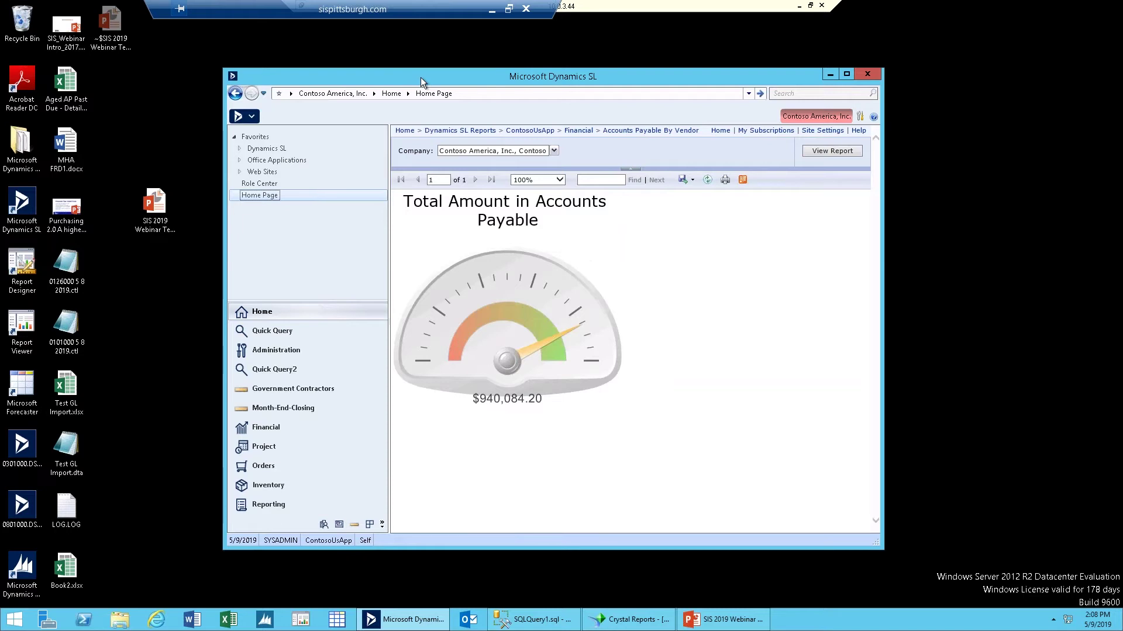
click(287, 350)
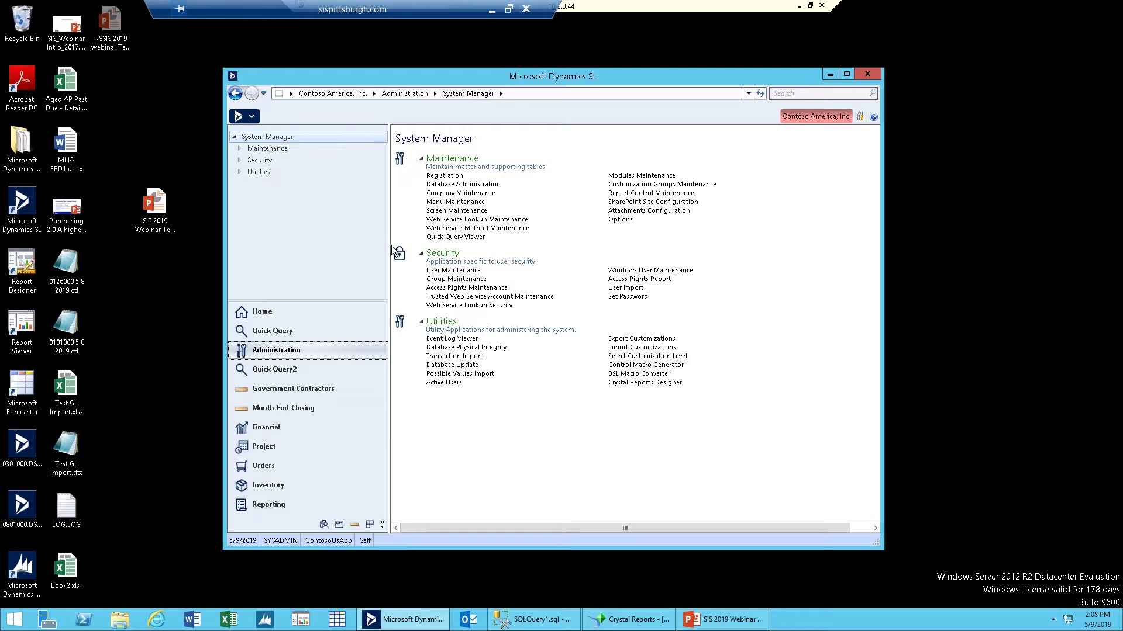
click(489, 375)
Look over the Accounts Payable and General Ledger screens in the Financial module, including Journal Transactions.
click(255, 428)
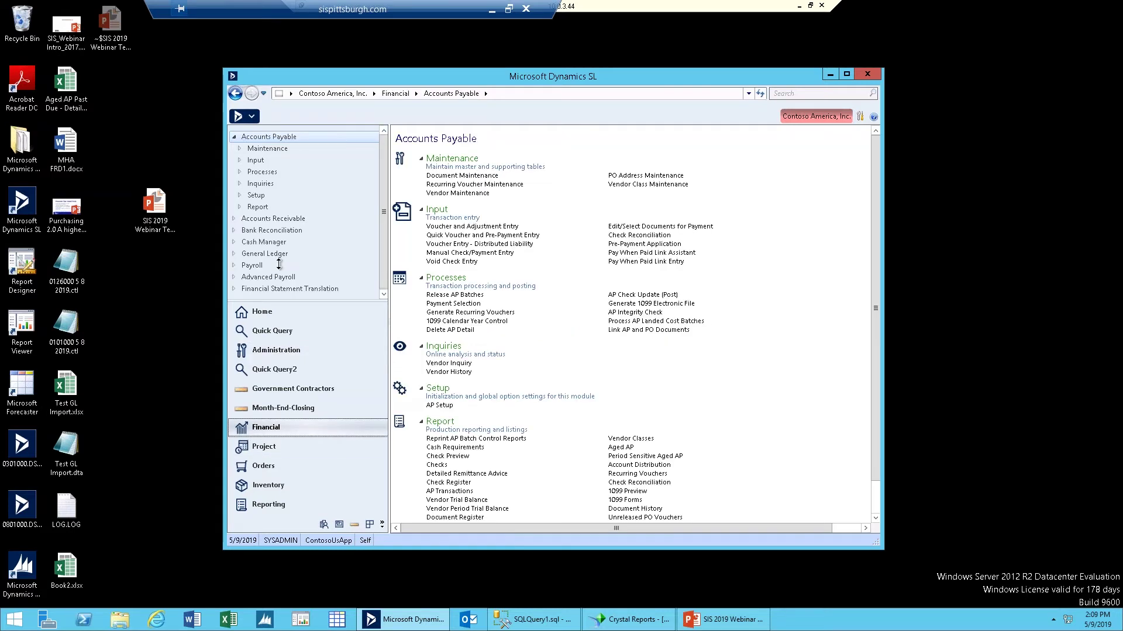
click(448, 227)
click(454, 195)
click(304, 250)
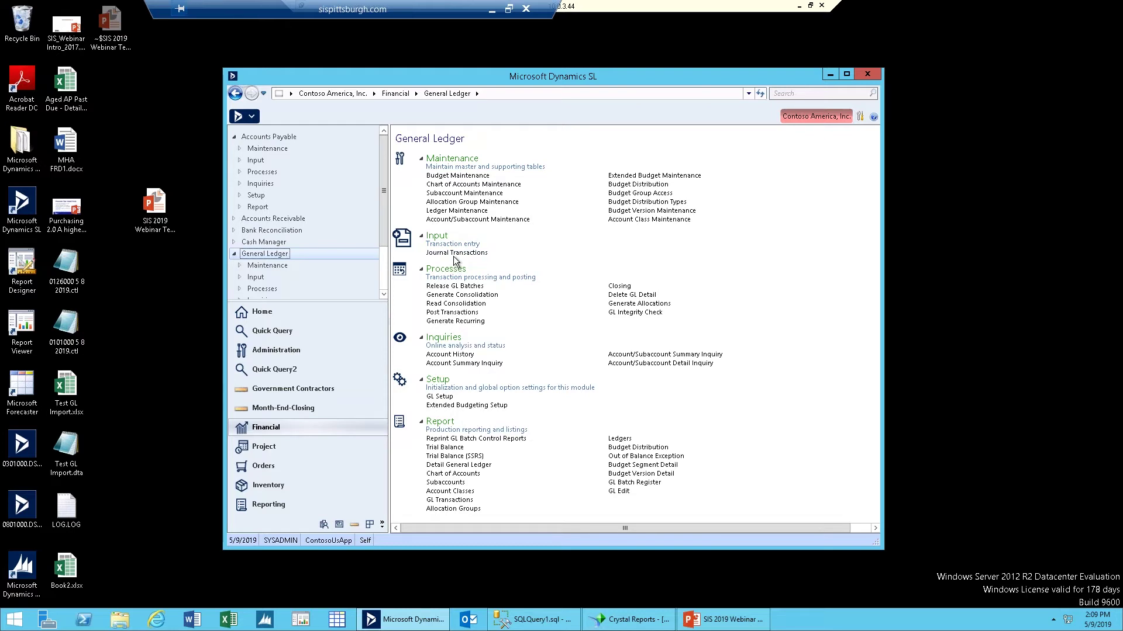
click(454, 256)
Open the Control Macro Generator from the Administration utilities and choose screen 0101000, Journal Transactions.
click(290, 351)
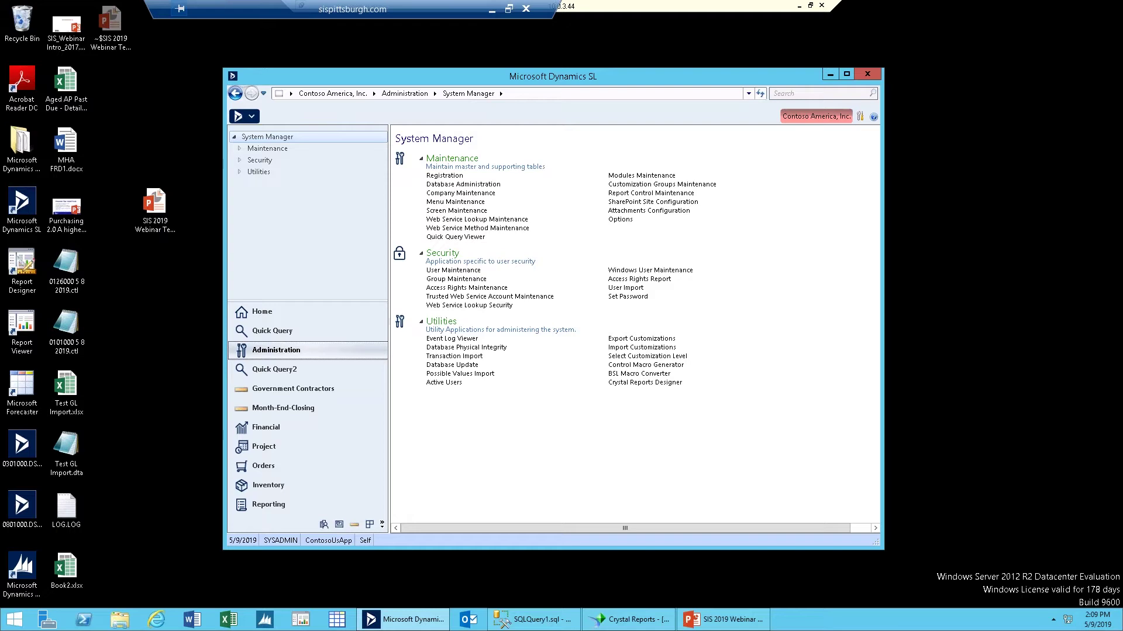
click(628, 365)
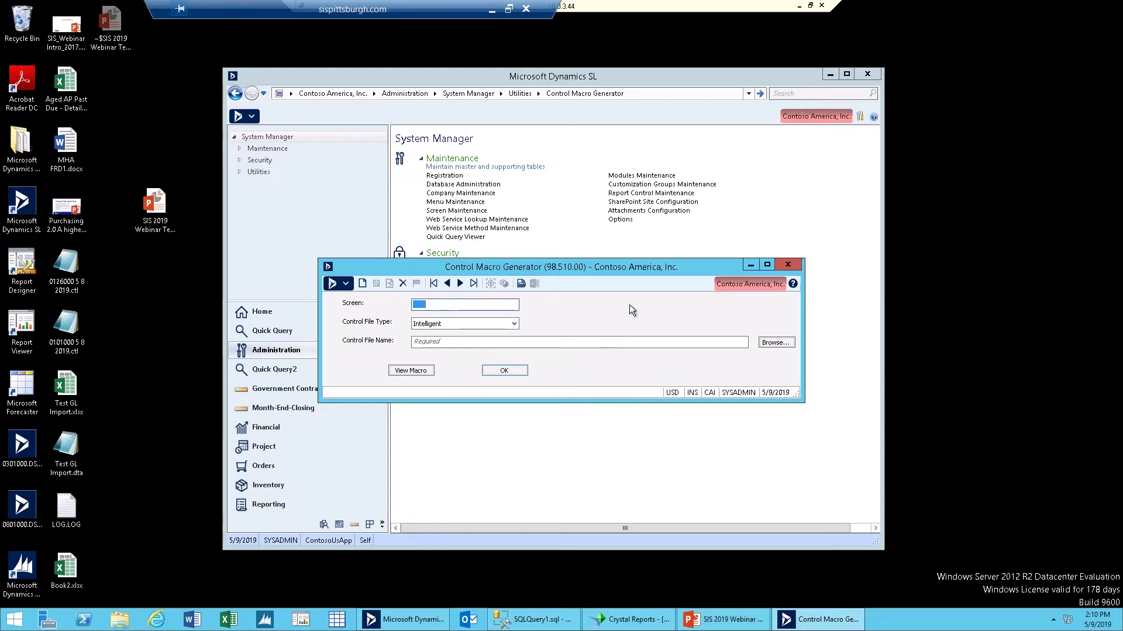
drag(633, 266, 675, 271)
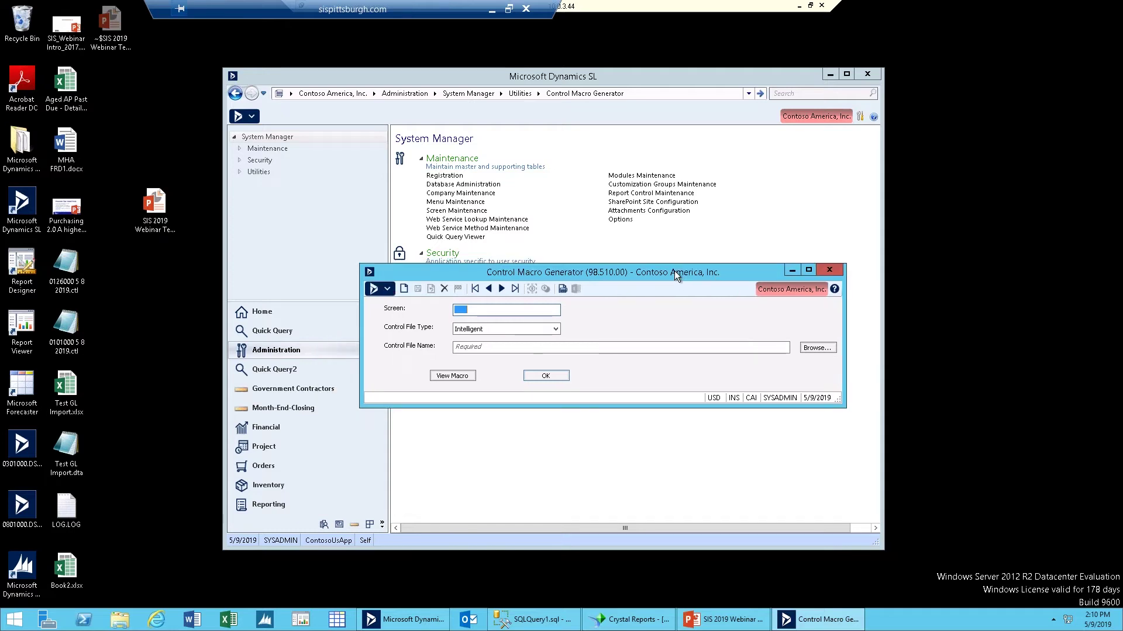
double_click(545, 313)
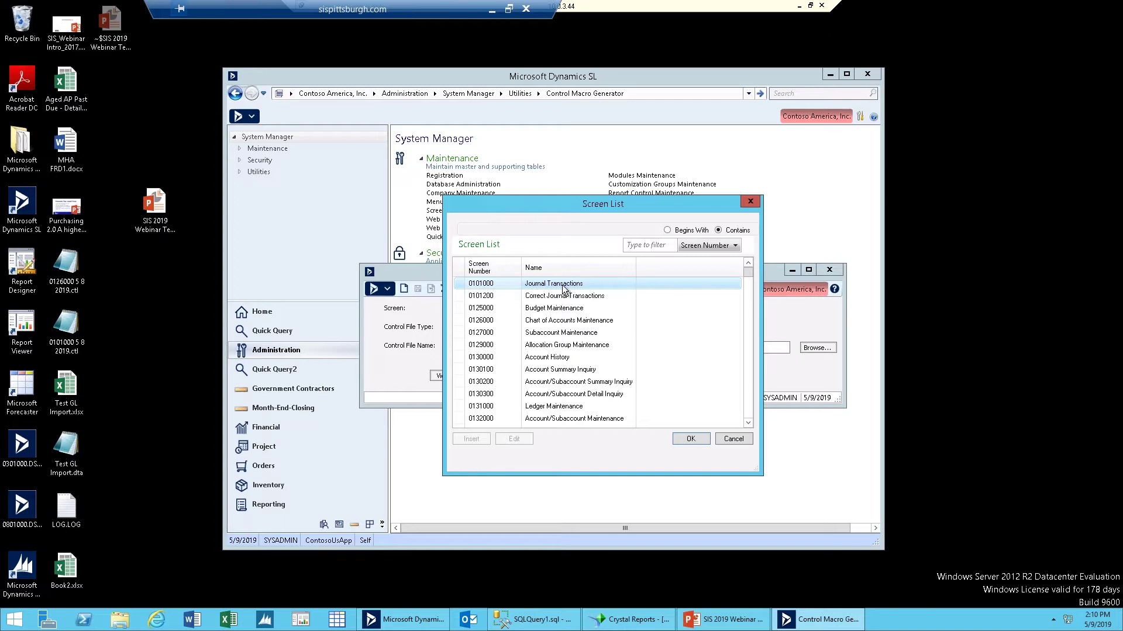
click(680, 437)
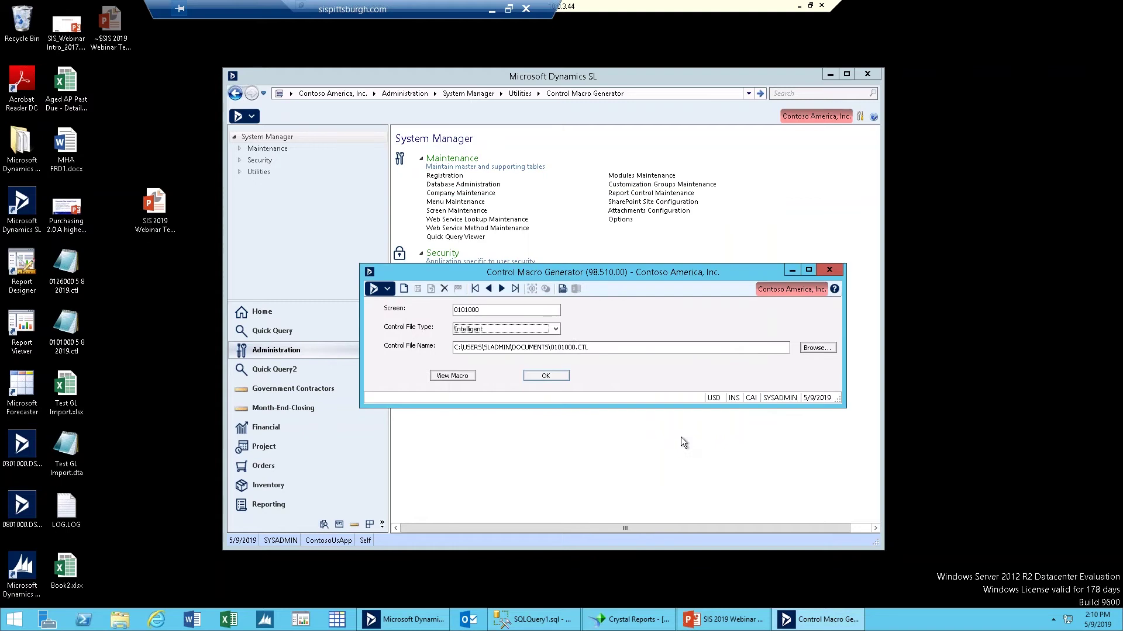
Generate an Intelligent control file named 0101000.CTL for the Journal Transactions screen in the Documents folder.
click(555, 329)
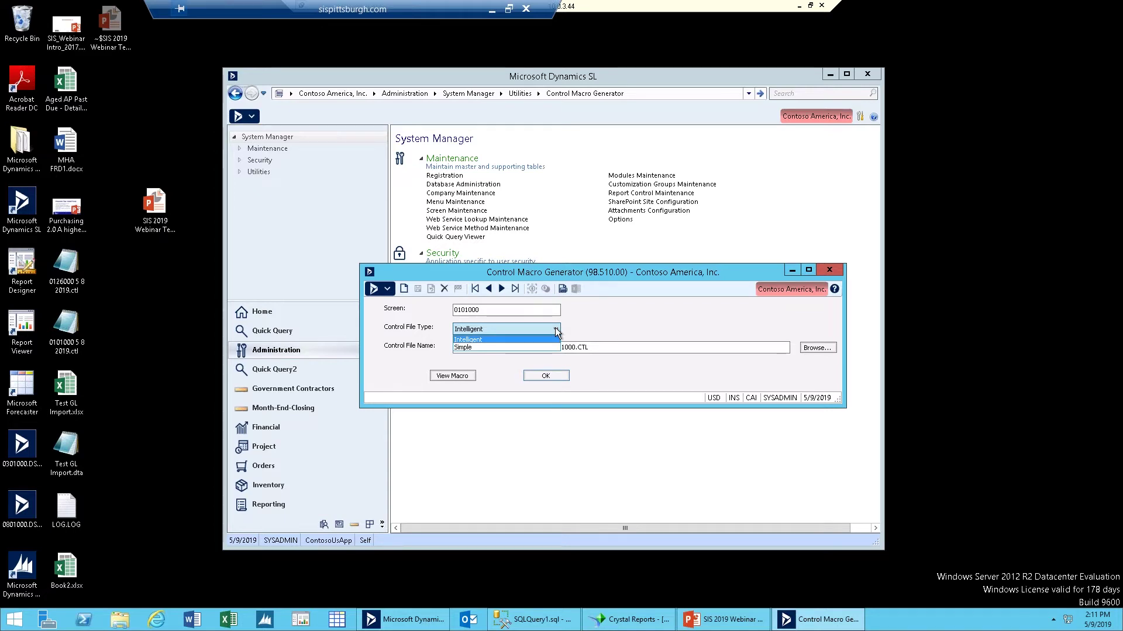
click(556, 329)
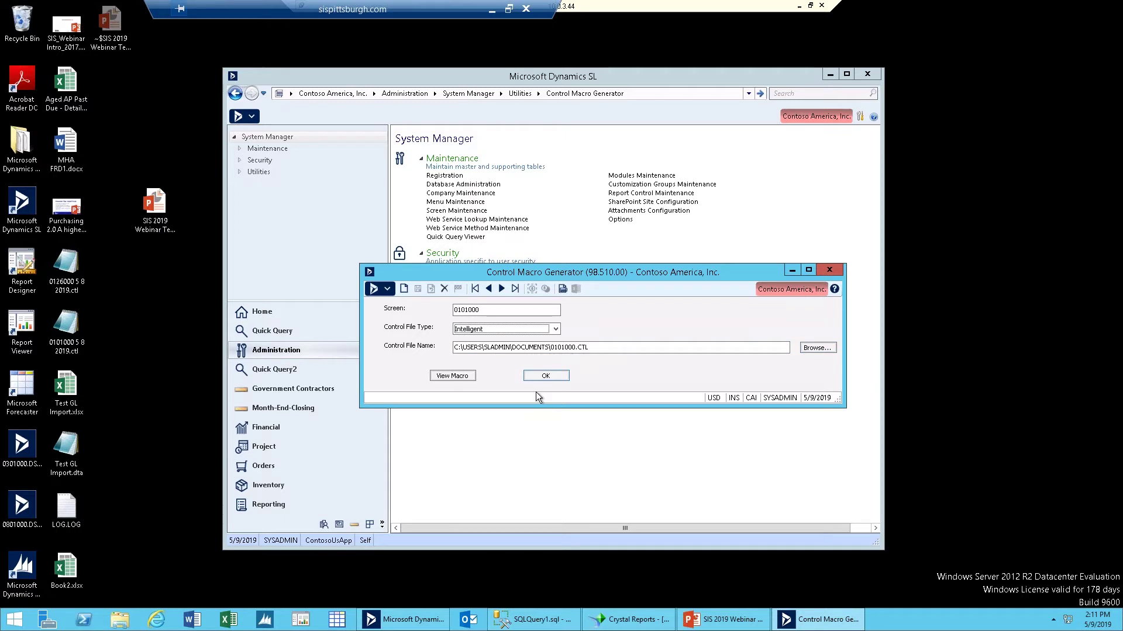
click(545, 377)
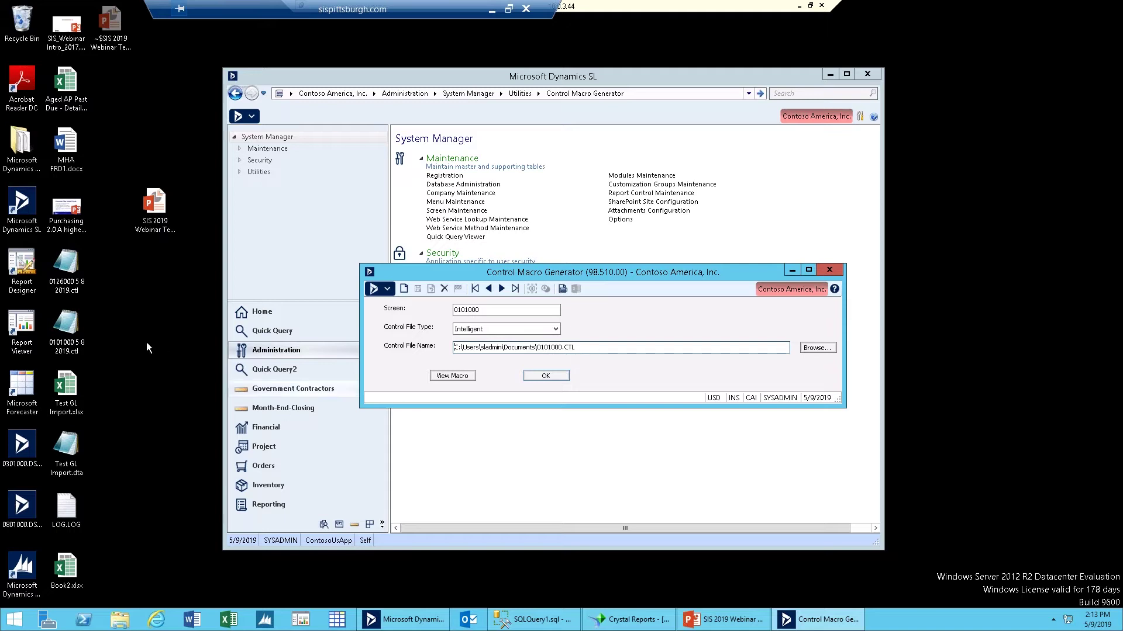
Open the desktop control file 0101000 5 8 2019.ctl in Notepad and skim its opening section.
click(54, 336)
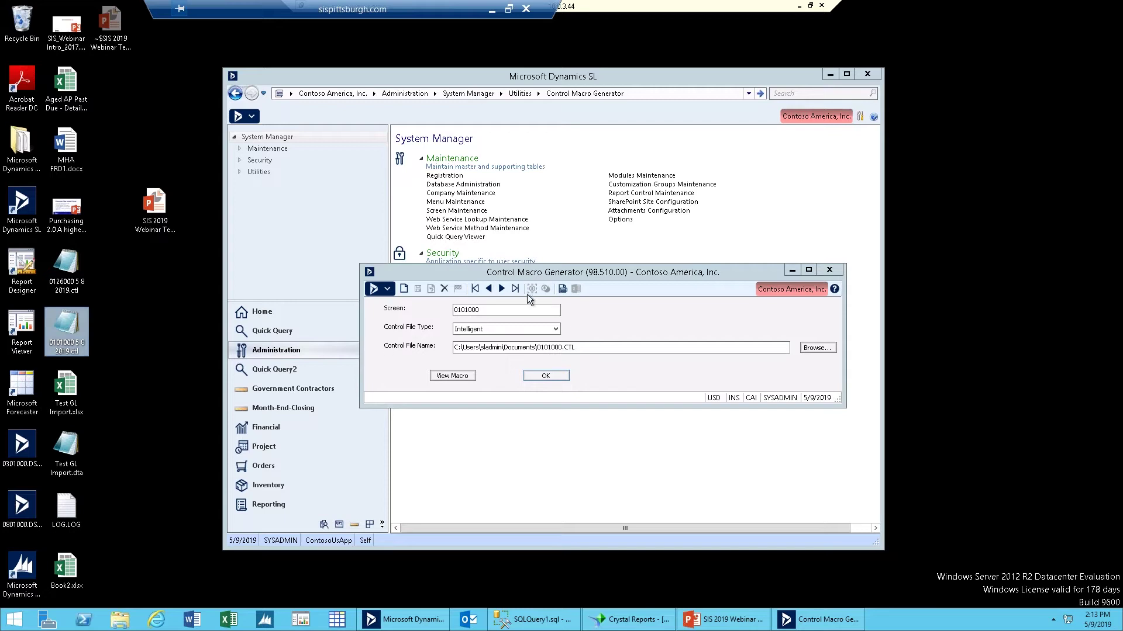
double_click(76, 321)
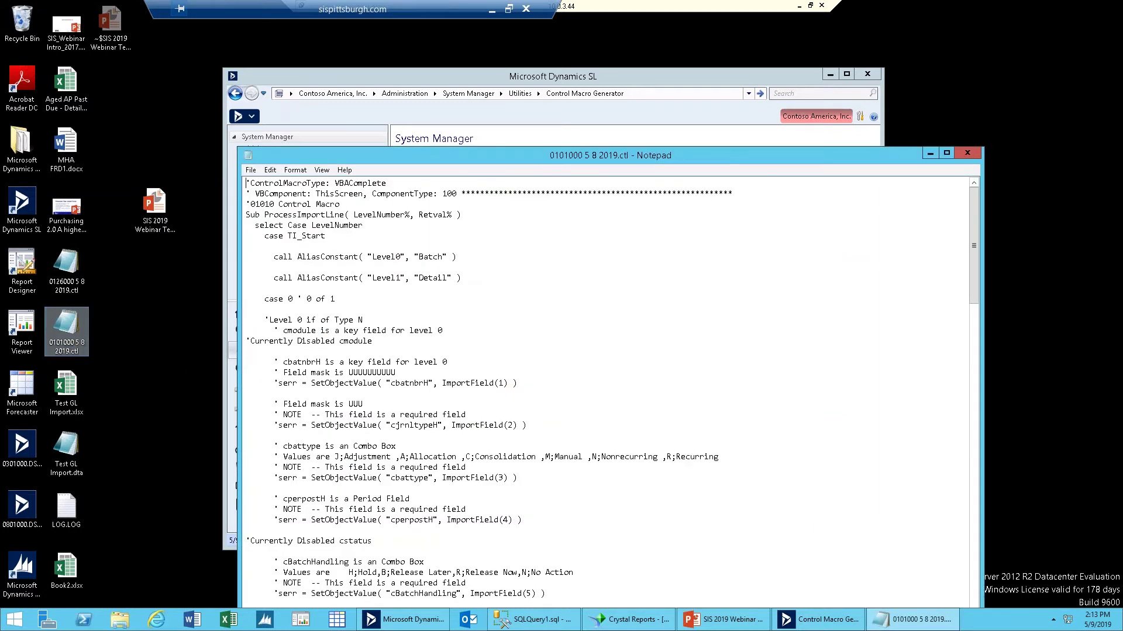
drag(429, 161, 374, 58)
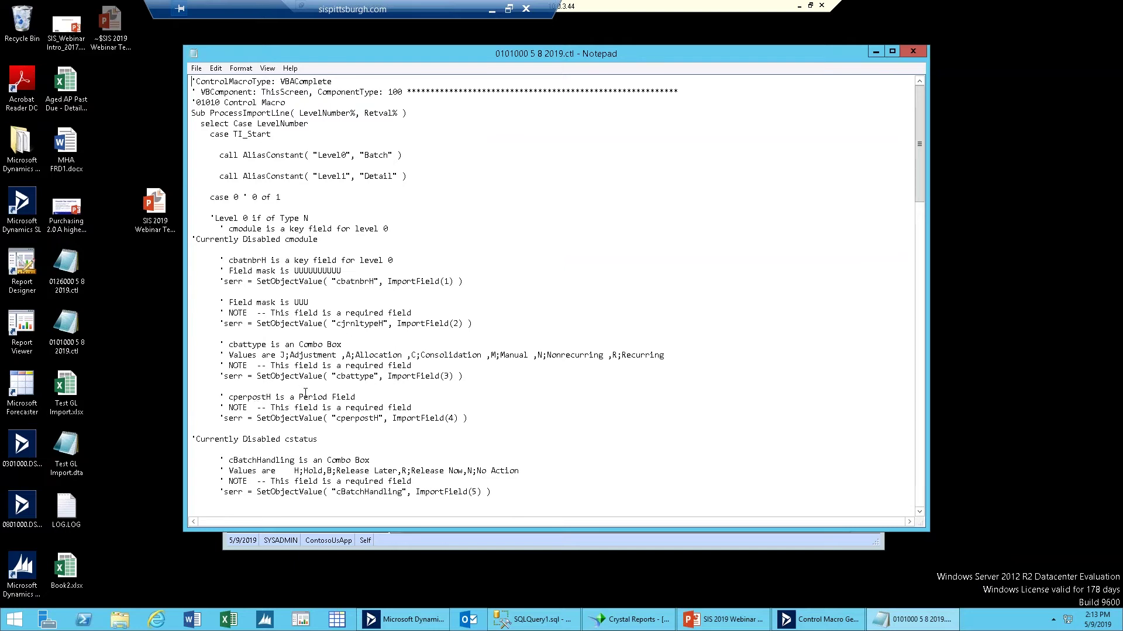
scroll(323, 370, down, 6)
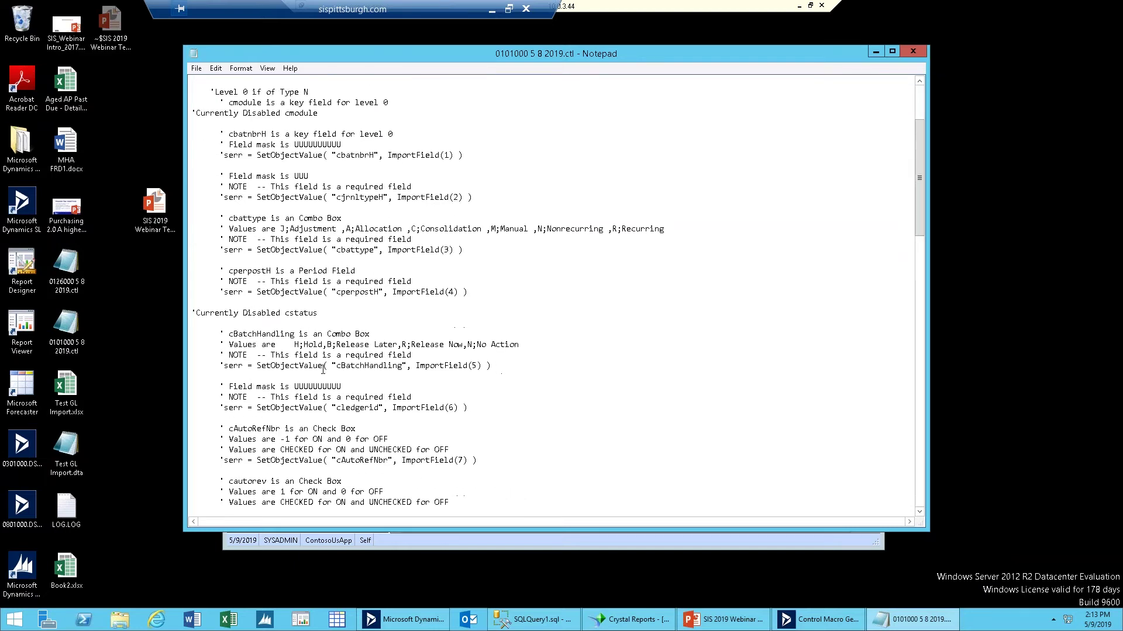
scroll(322, 370, up, 6)
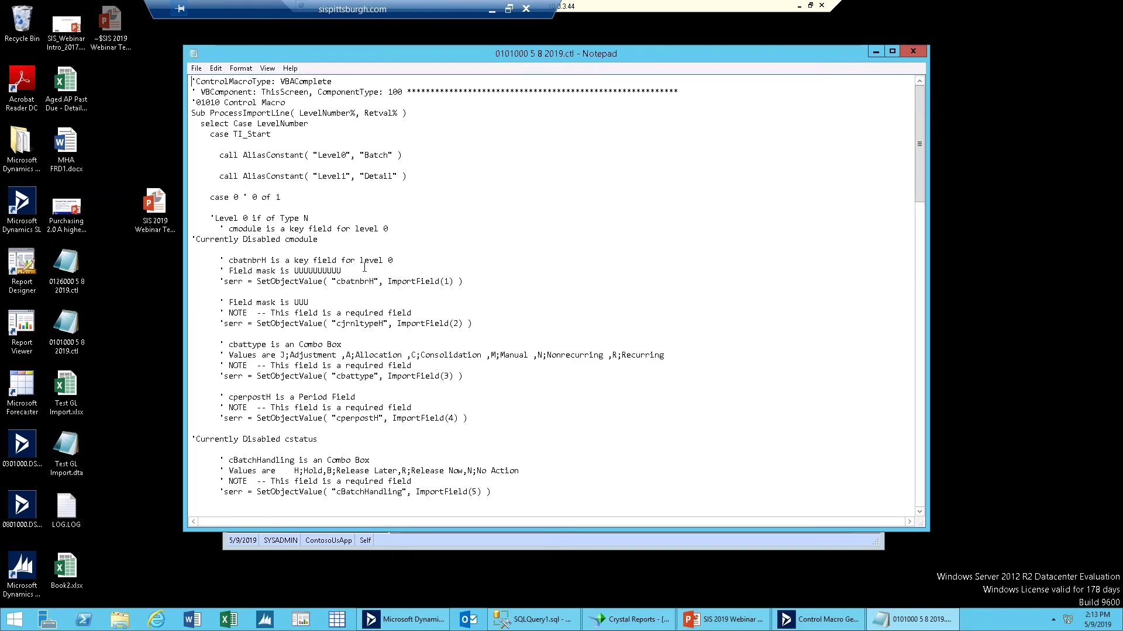
Examine the Level0 Batch and Level1 Detail alias lines, the cmodule comments and the SetObjectValue lines for import fields 1 to 4.
click(409, 156)
drag(412, 156, 277, 142)
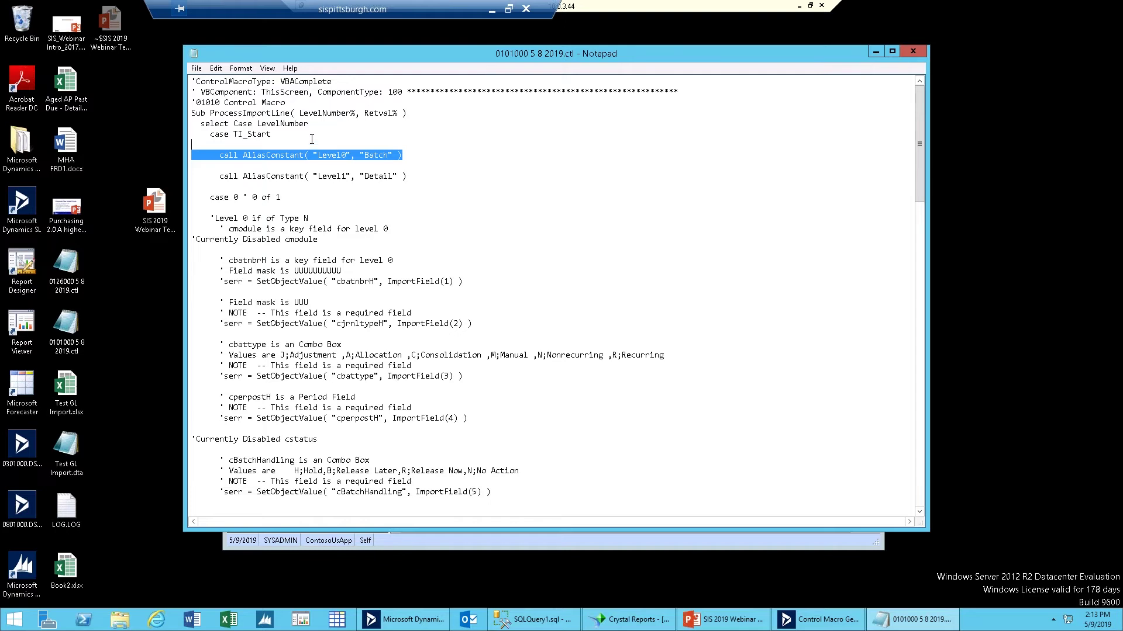
click(411, 176)
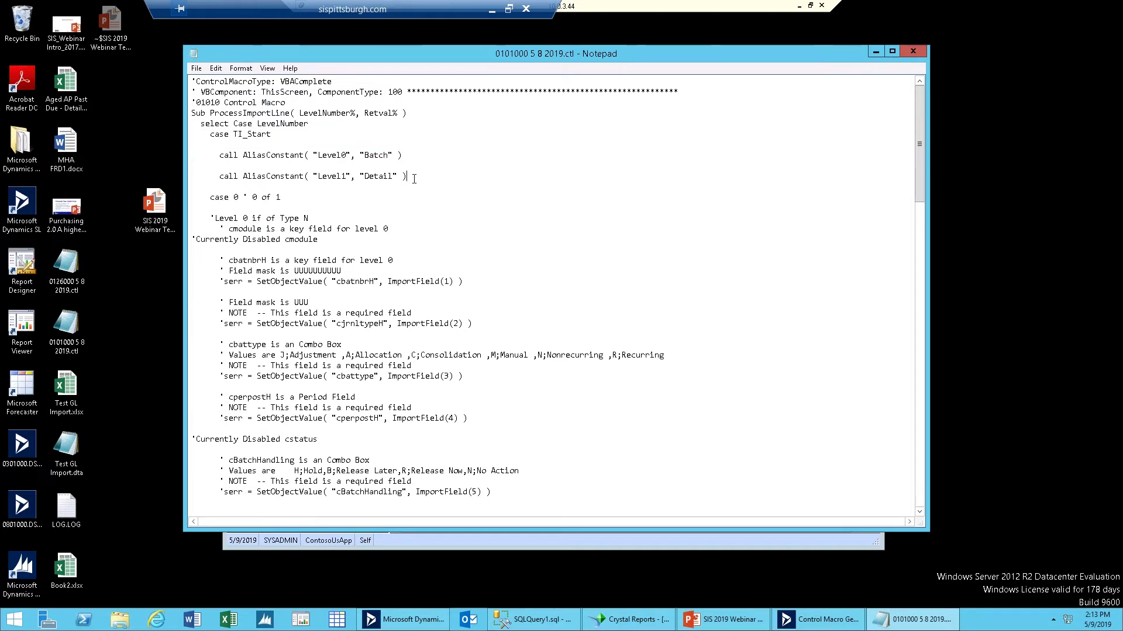
drag(407, 176, 219, 151)
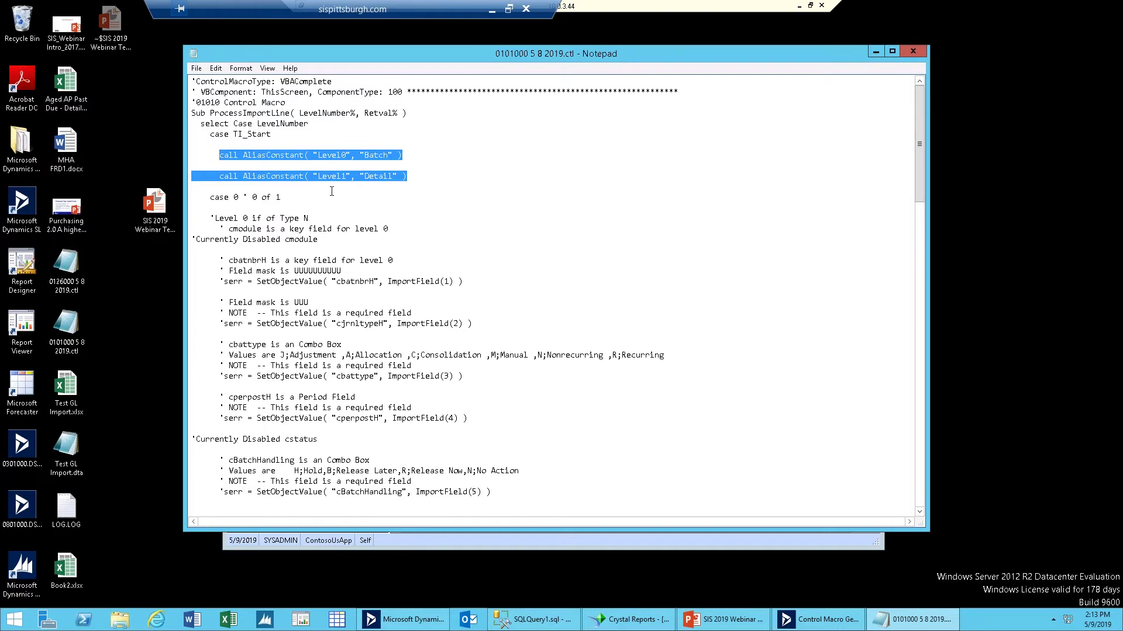
click(351, 229)
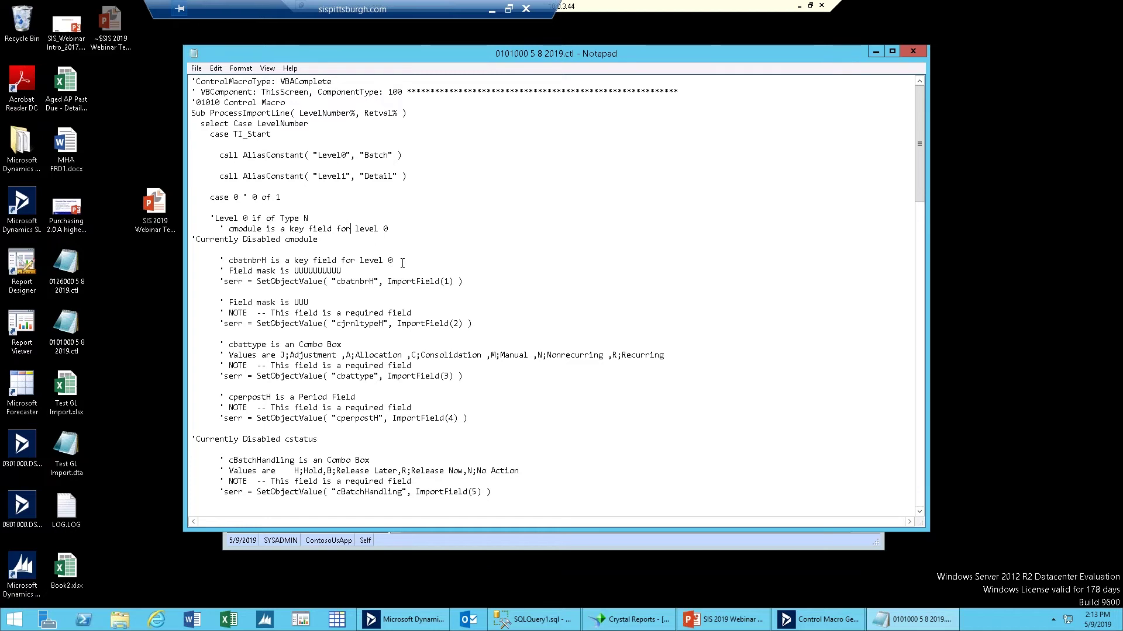
drag(401, 239, 242, 219)
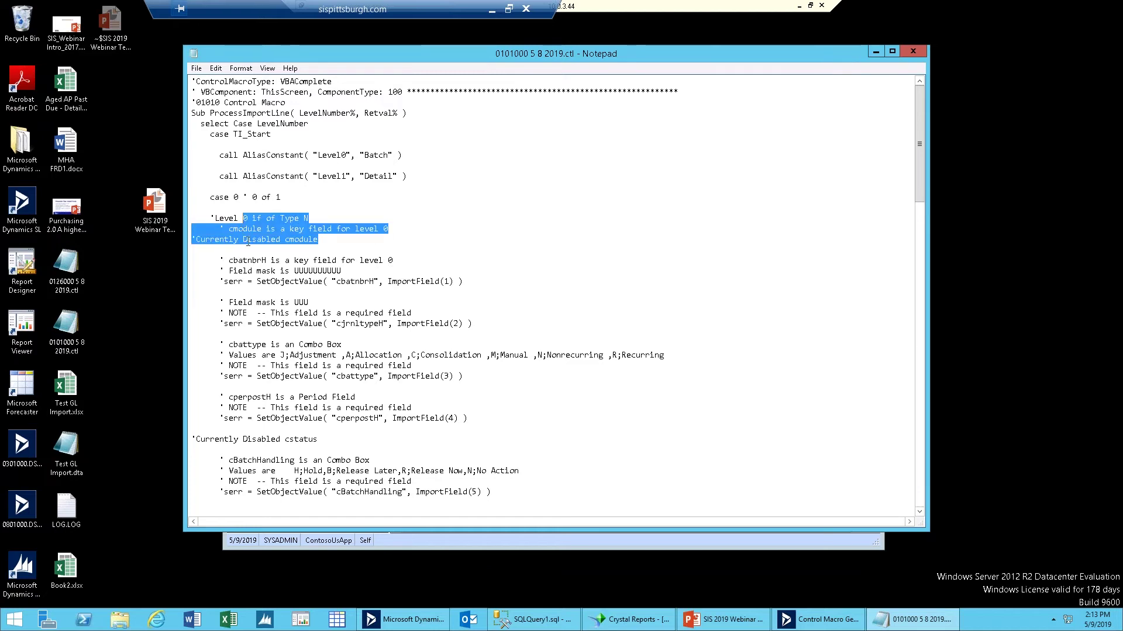
click(358, 283)
click(369, 323)
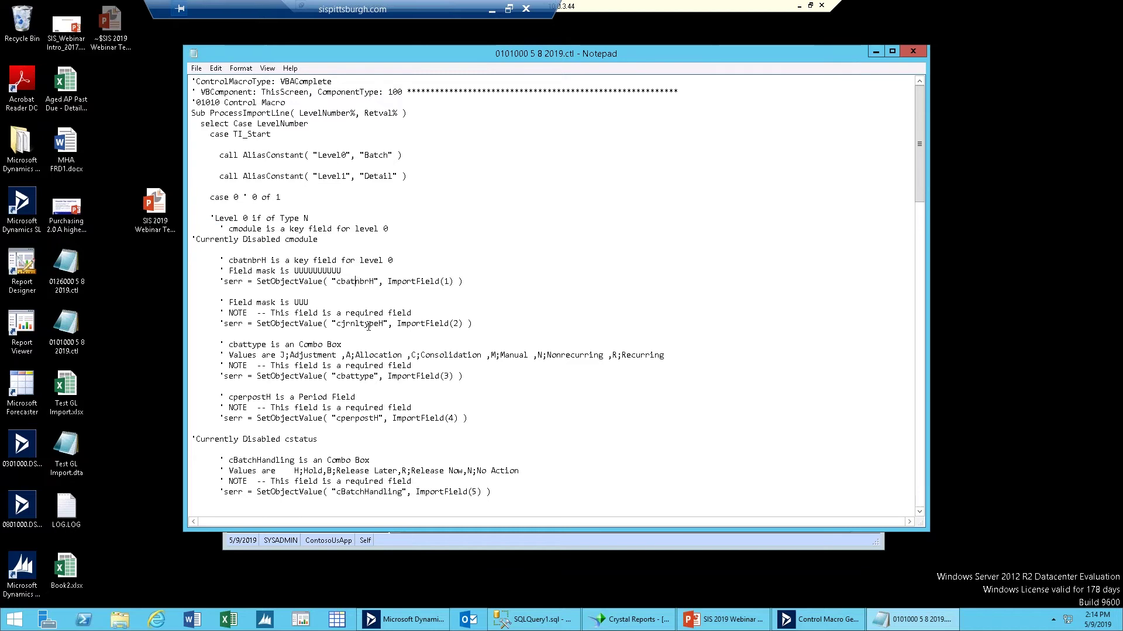
click(356, 376)
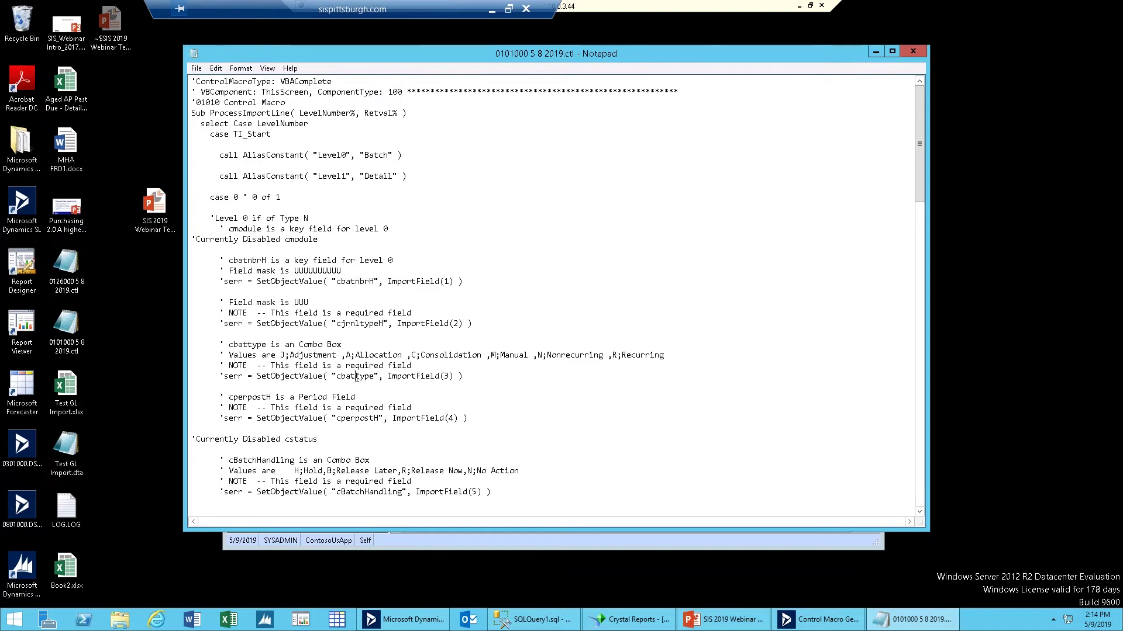
click(370, 419)
Switch to Dynamics SL, view the General Ledger Journal Transactions screen's batch fields and close the screen.
click(410, 619)
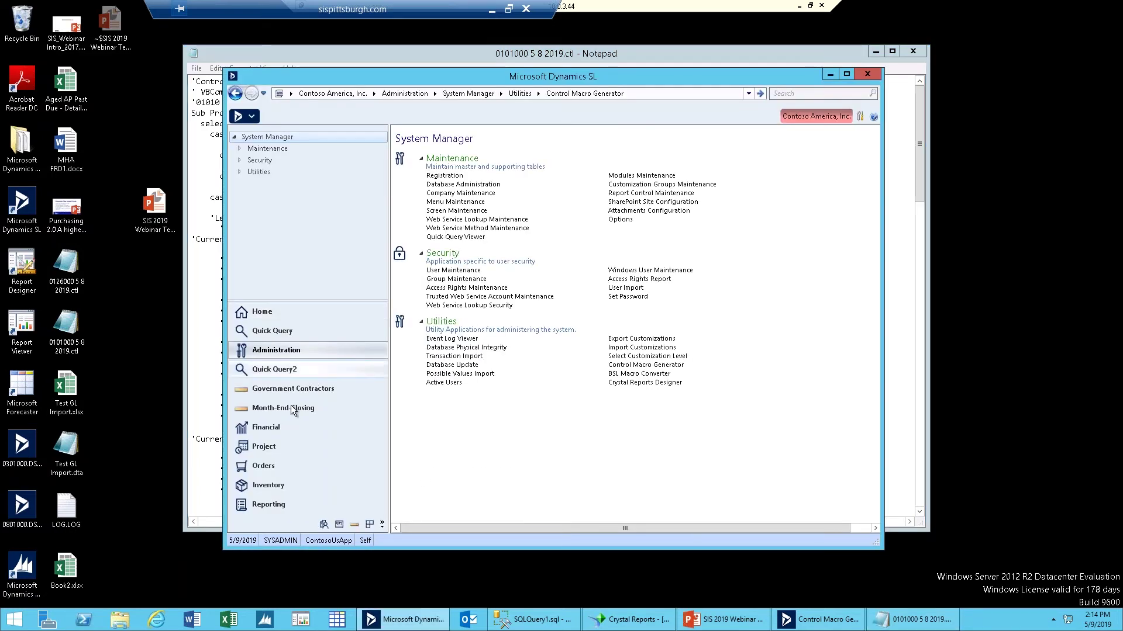
click(282, 428)
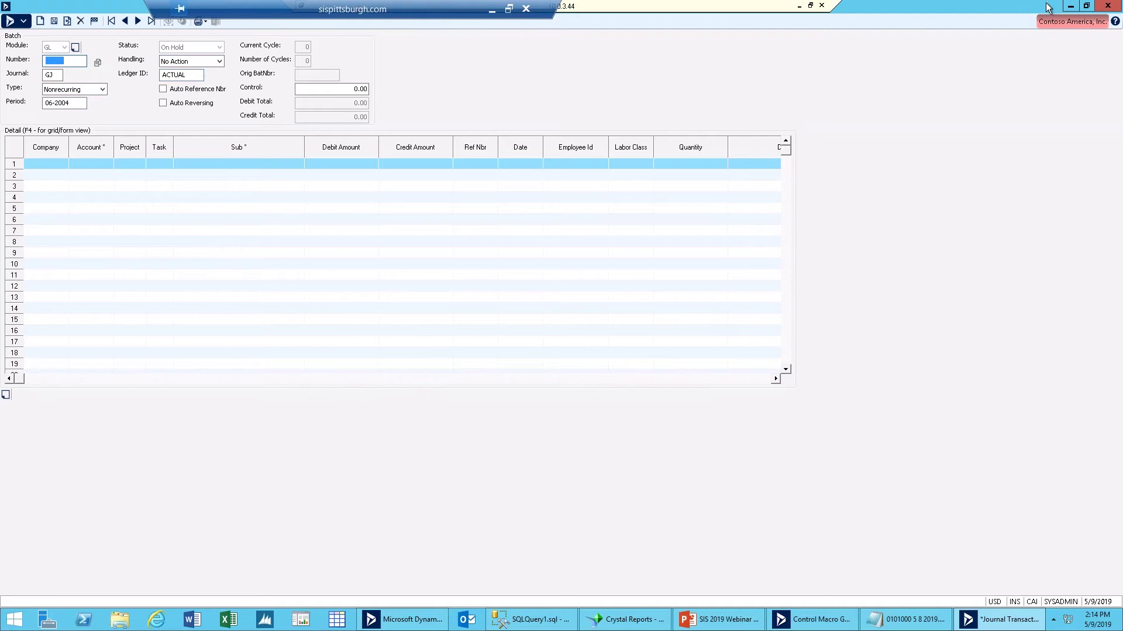
click(1108, 7)
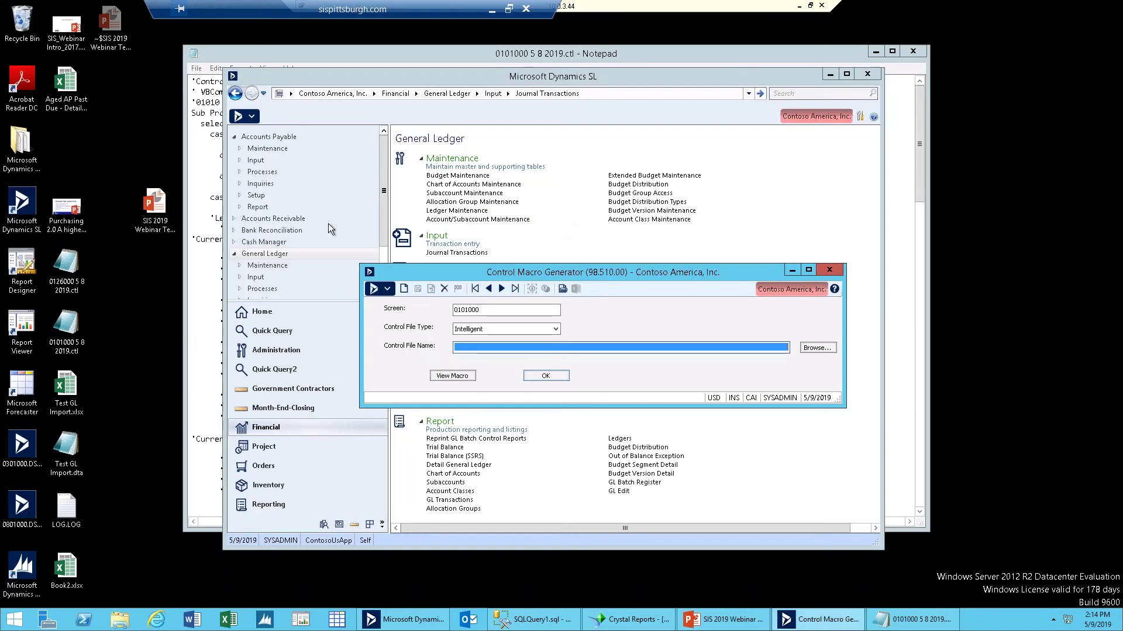
Return to the 0101000 control file in Notepad and examine the Level 0 batch lines for import fields 5 to 11, including cautorev.
click(237, 51)
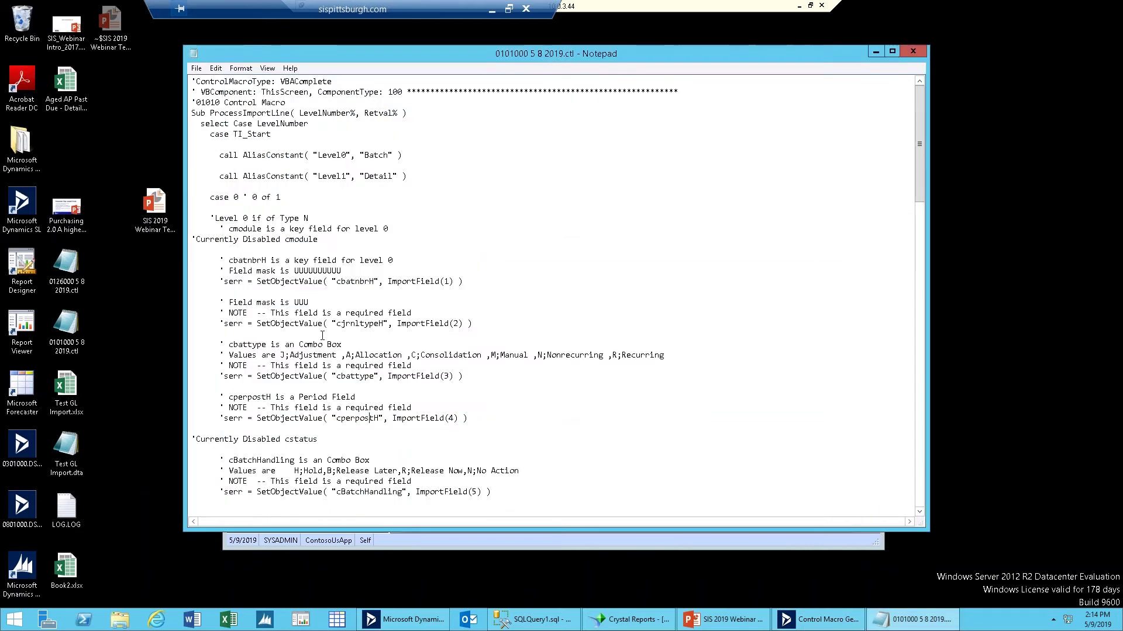
scroll(322, 335, down, 1)
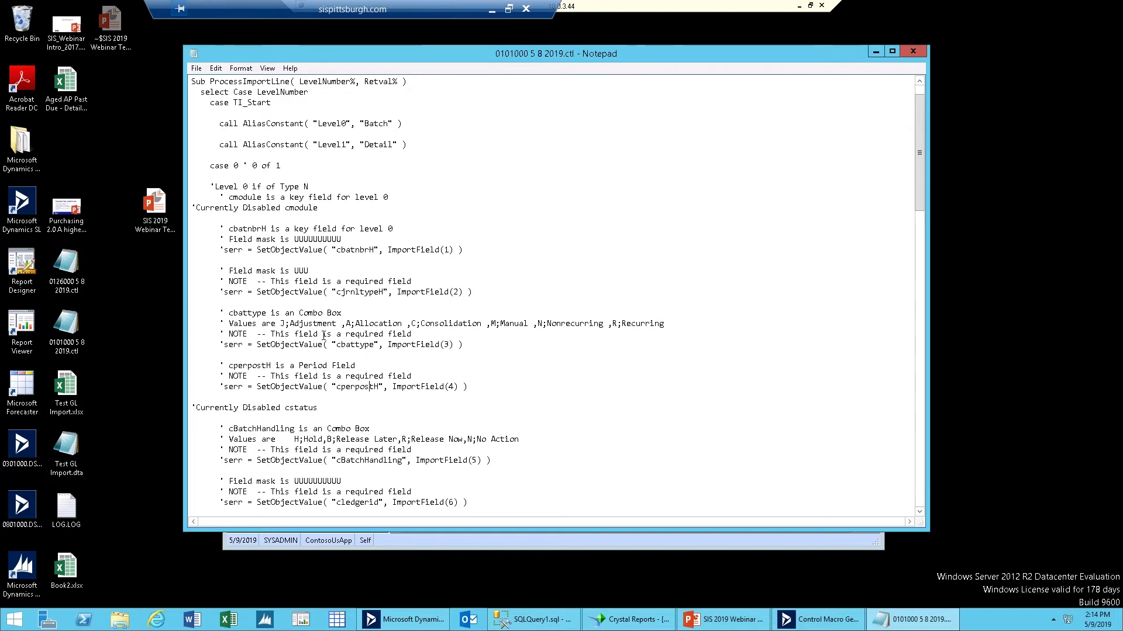
scroll(328, 340, down, 1)
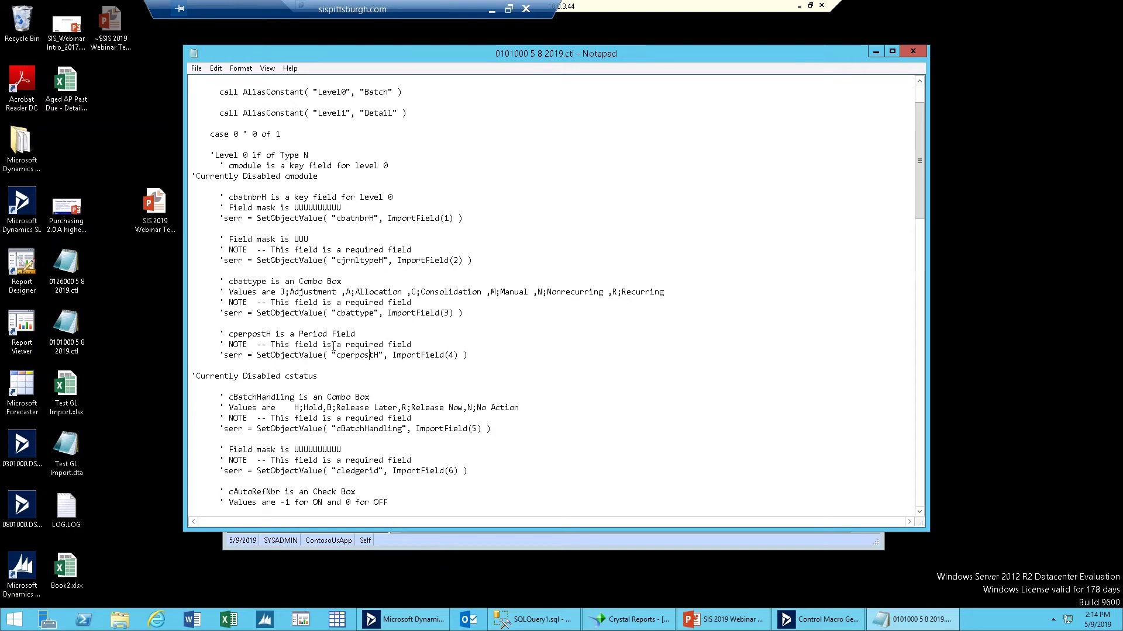
scroll(333, 345, down, 2)
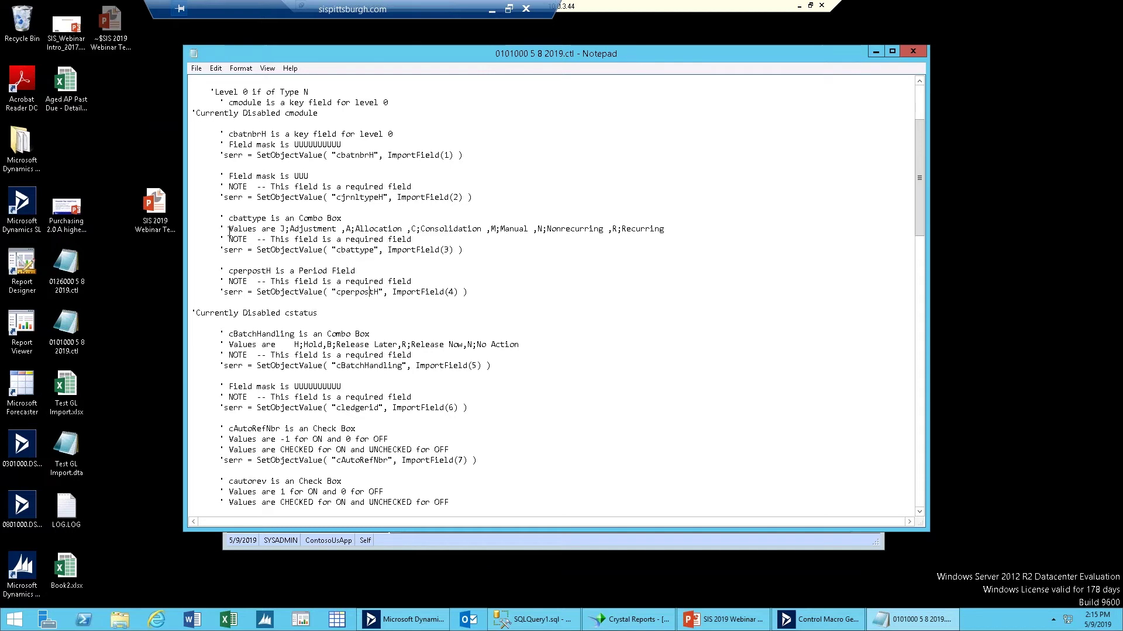
scroll(234, 329, down, 3)
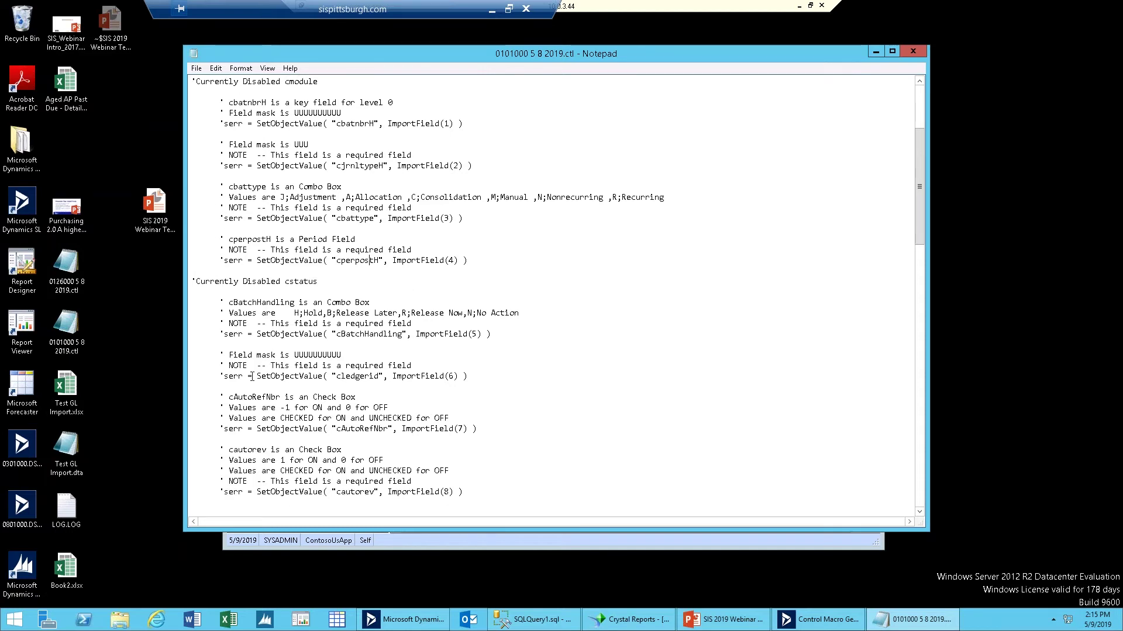
drag(242, 430, 219, 430)
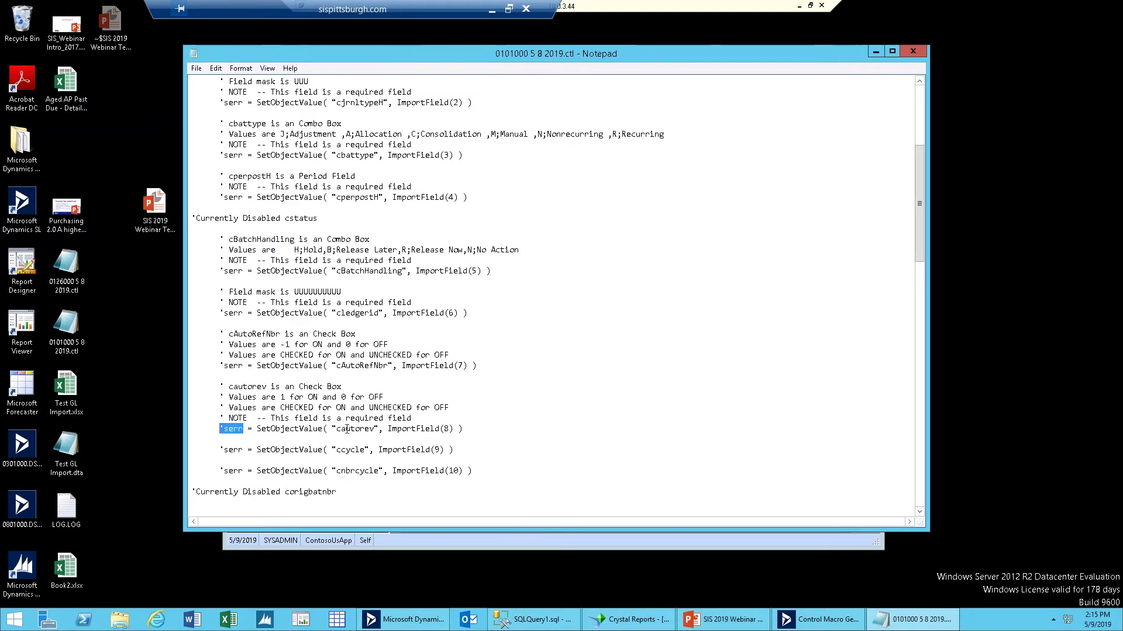
drag(468, 431, 219, 433)
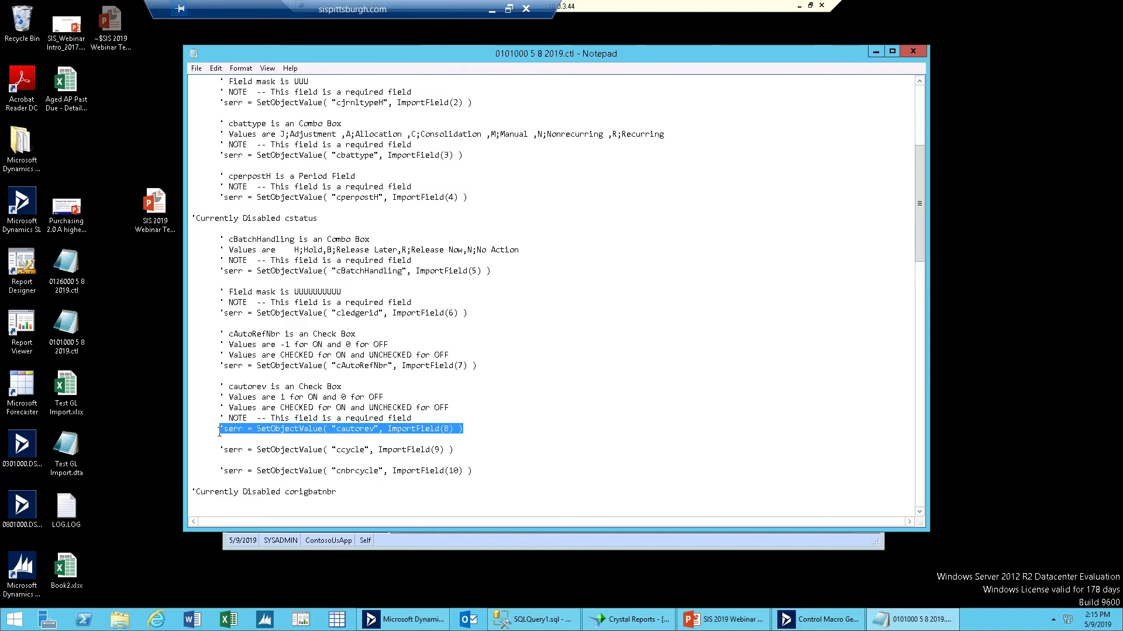
scroll(240, 439, down, 1)
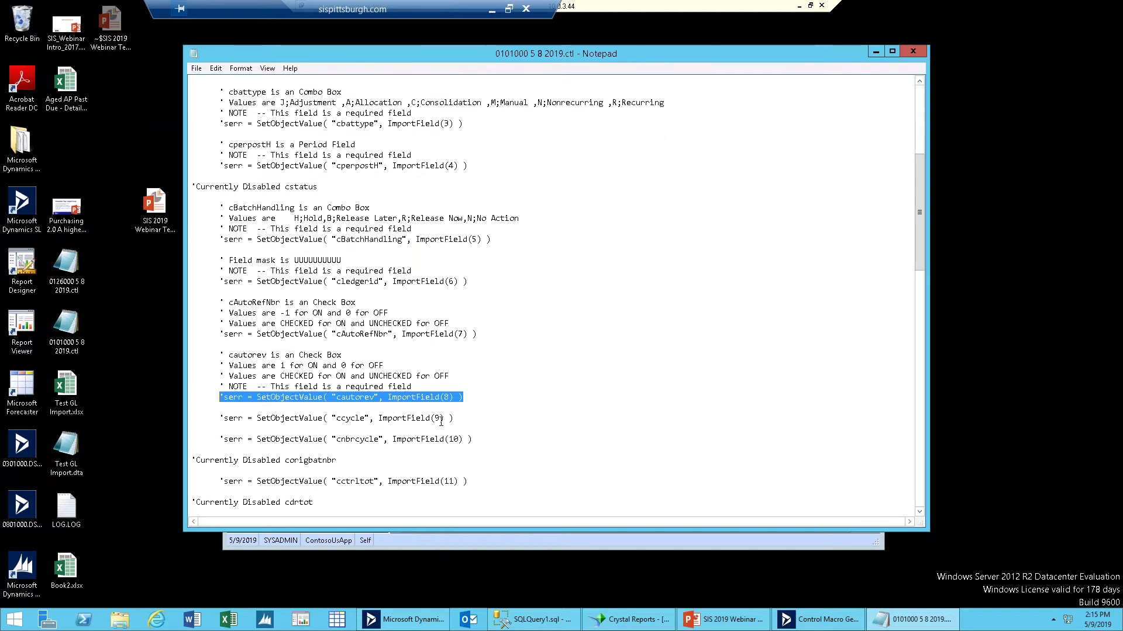
scroll(441, 421, down, 7)
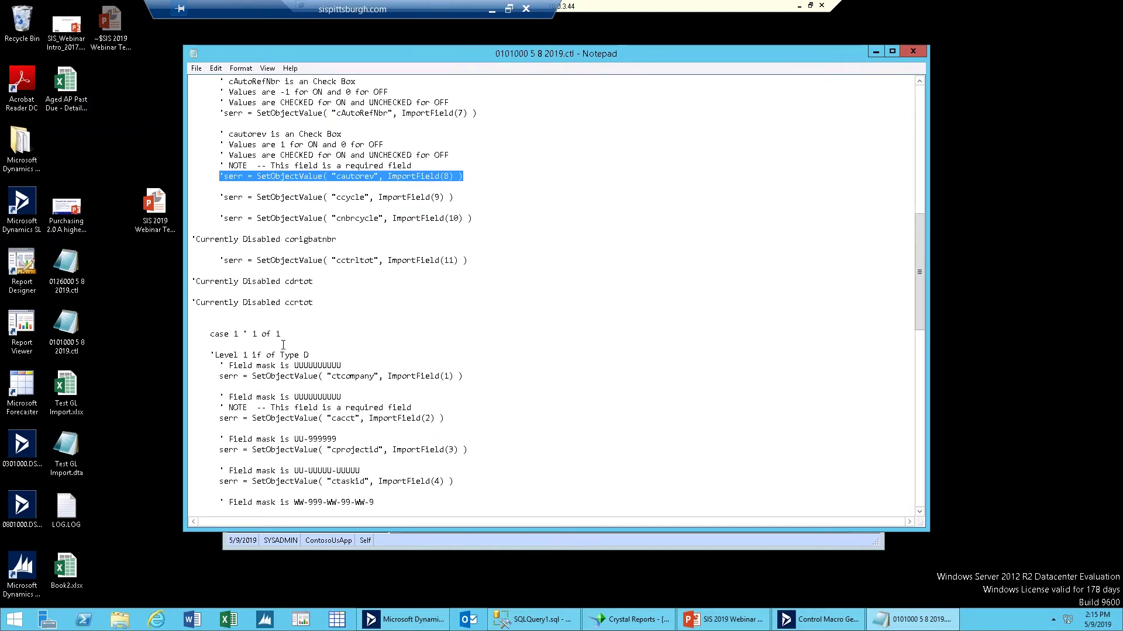
Examine the "Level 1 if of Type D" section and its SetObjectValue lines from ctcompany to cBillable.
click(309, 355)
drag(218, 355, 200, 355)
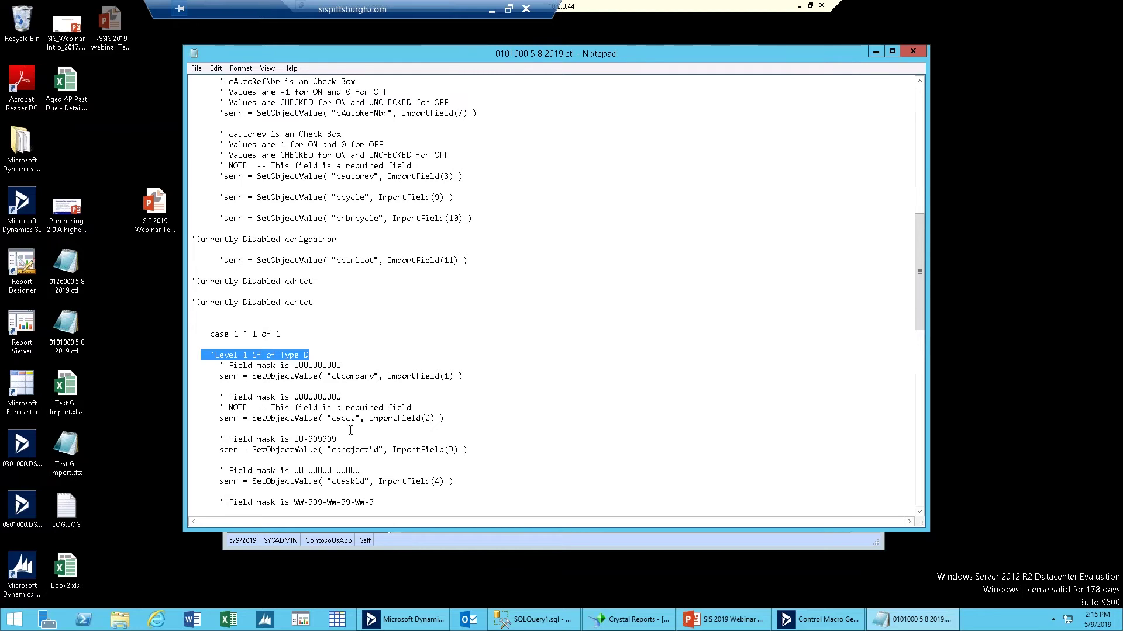
scroll(253, 399, down, 2)
scroll(254, 399, down, 4)
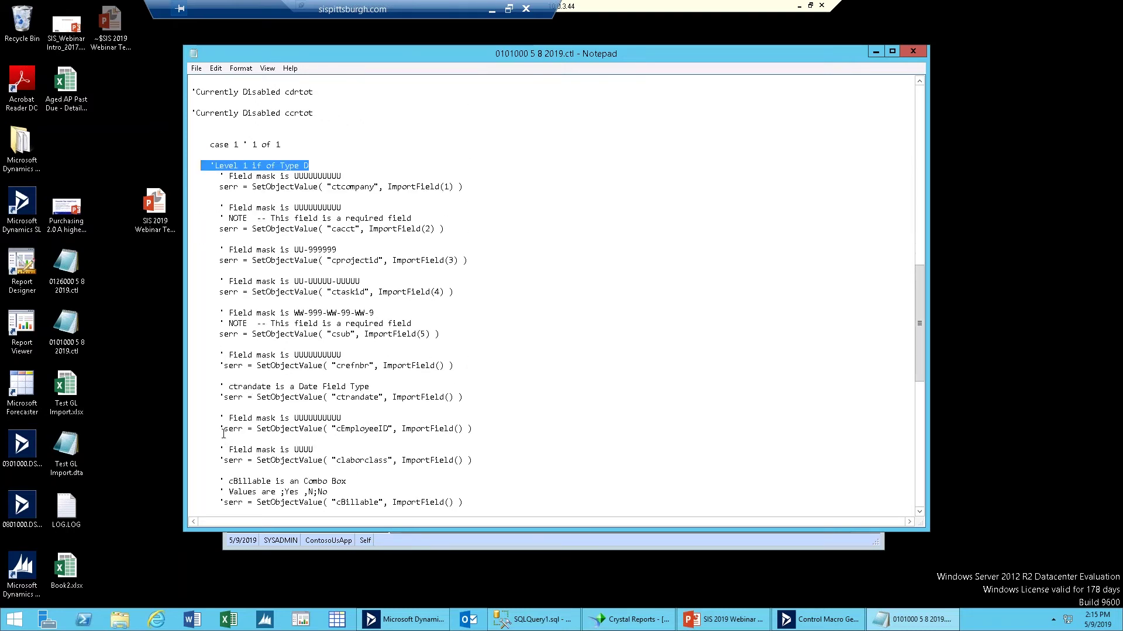
click(223, 432)
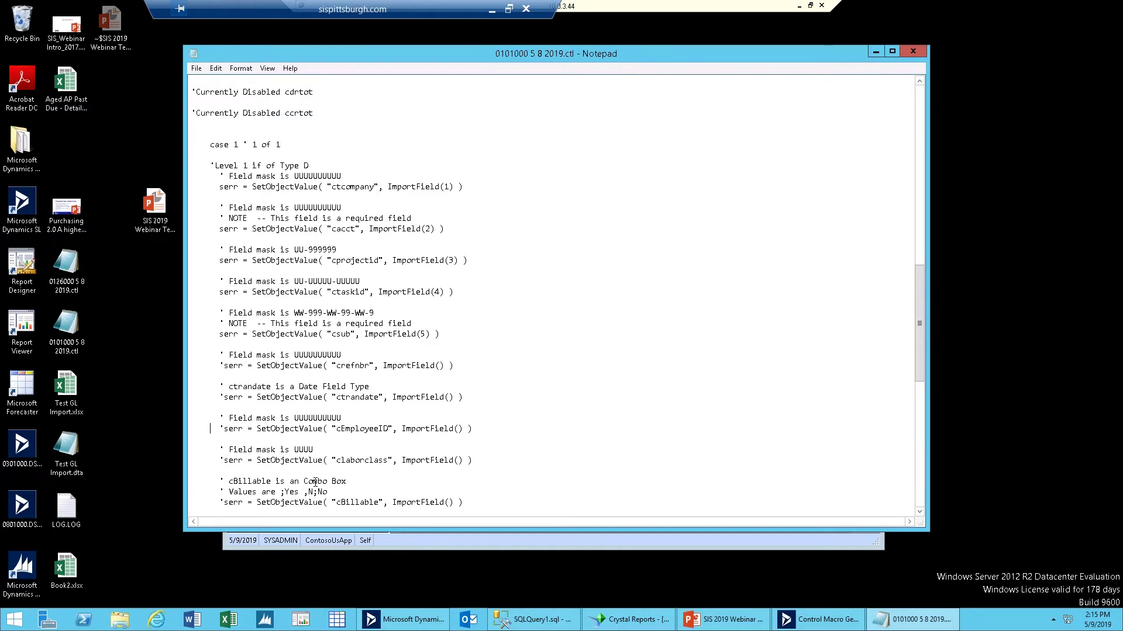
Go back from the cEmployeeID detail line to the Level 0 batch section and review its commented-out SetObjectValue lines.
key(Up)
key(Up)
key(Up)
key(Up)
key(Up)
key(Up)
key(Up)
key(Up)
key(Up)
key(Up)
key(Up)
key(Up)
key(Up)
key(Up)
key(Up)
key(Up)
key(Up)
key(Up)
key(Up)
key(Up)
key(Up)
key(Up)
key(Up)
key(Up)
key(Up)
key(Up)
key(Up)
key(Up)
key(Up)
key(Up)
key(Up)
key(Up)
key(Up)
key(Up)
key(Up)
key(Up)
key(Up)
key(Up)
key(Up)
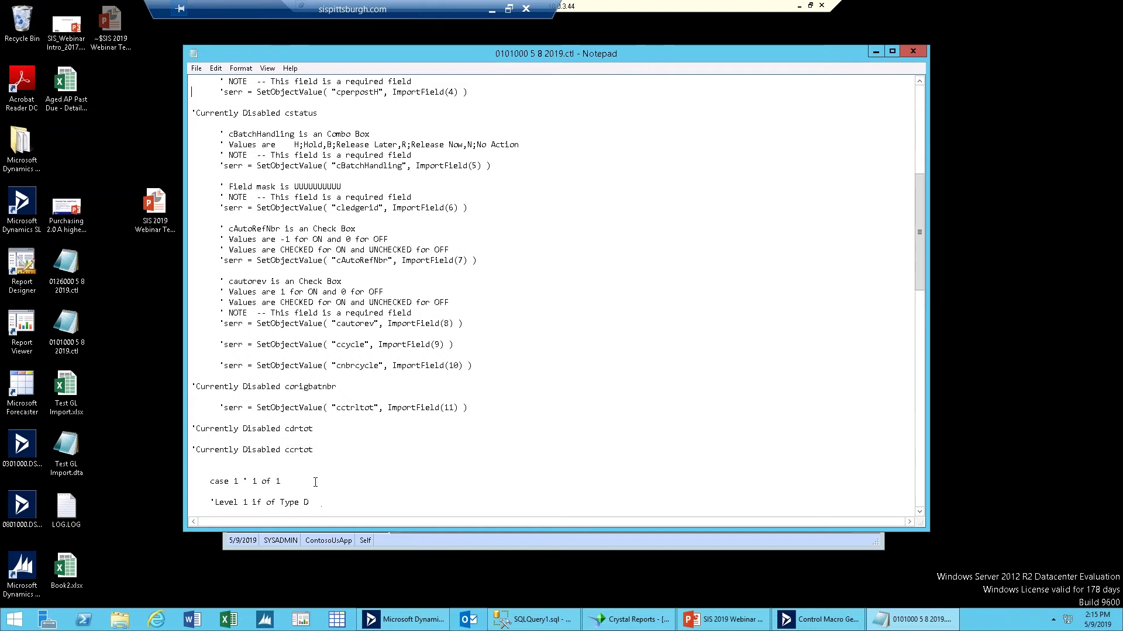
Read from the Level 0 batch lines down to the Level 1 detail lines, comparing commented-out lines with active ones up to crefnbr.
key(Down)
key(Down)
key(Down)
key(Down)
key(Down)
key(Down)
key(Down)
key(Down)
key(Down)
key(Down)
key(Down)
key(Down)
key(Down)
key(Down)
key(Down)
key(Down)
key(Down)
key(Down)
key(Down)
key(Down)
key(Down)
key(Down)
key(Down)
key(Down)
key(Down)
key(Down)
key(Down)
key(Down)
key(Down)
key(Down)
key(Down)
key(Down)
key(Down)
key(Down)
key(Down)
key(Down)
key(Down)
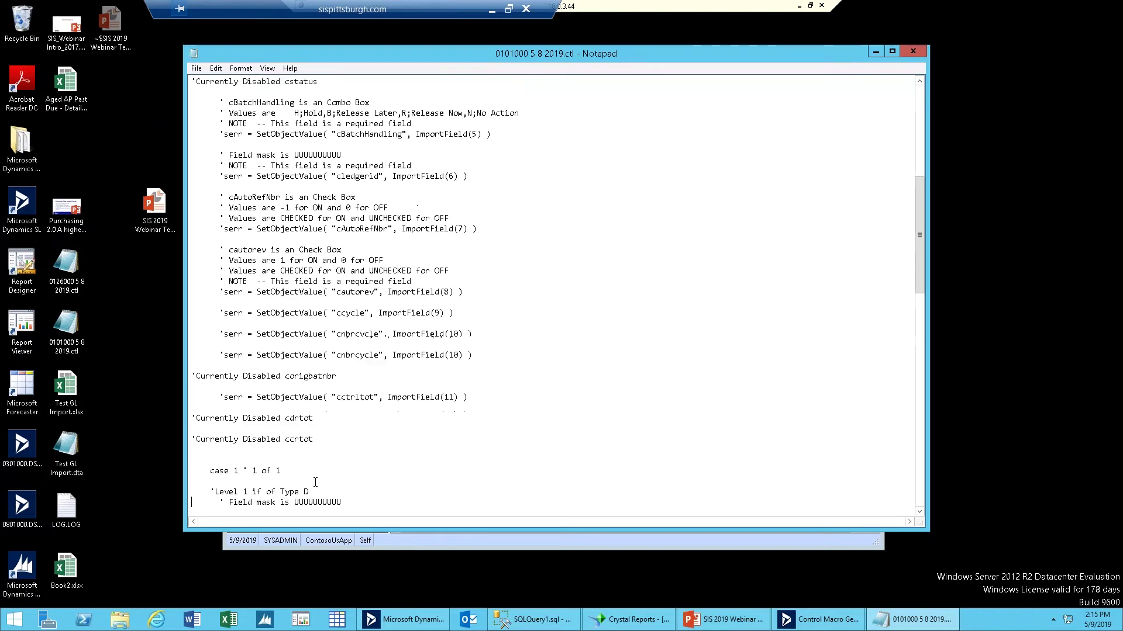
key(Down)
key(Down)
key(Down)
key(Down)
key(Down)
key(Down)
key(Down)
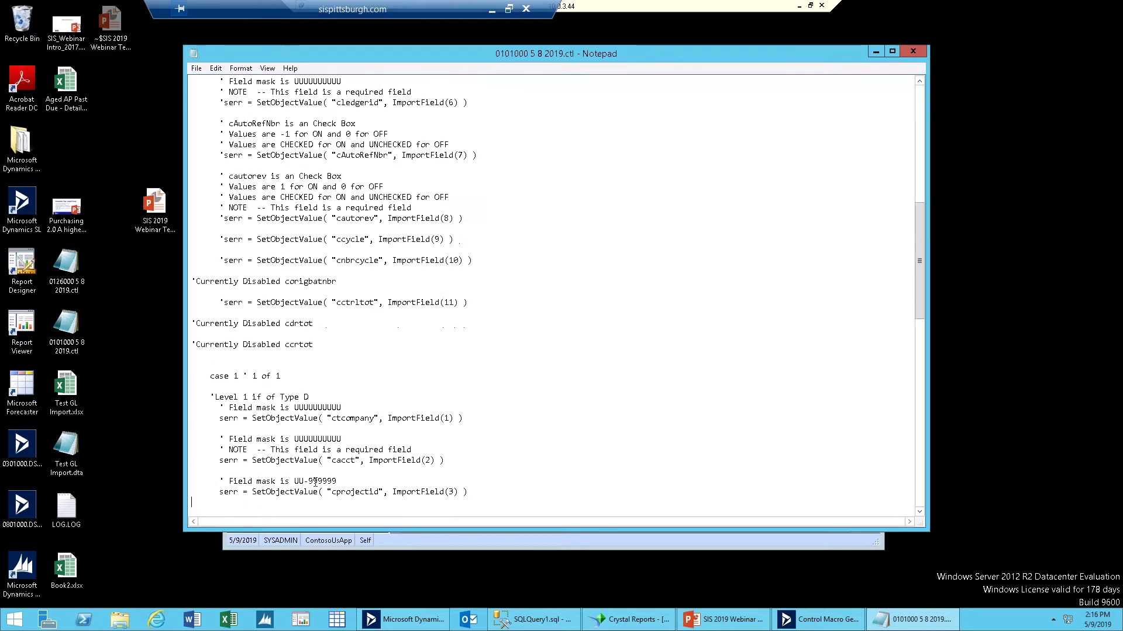
key(Down)
key(Down)
key(Down)
key(Down)
key(Down)
key(Down)
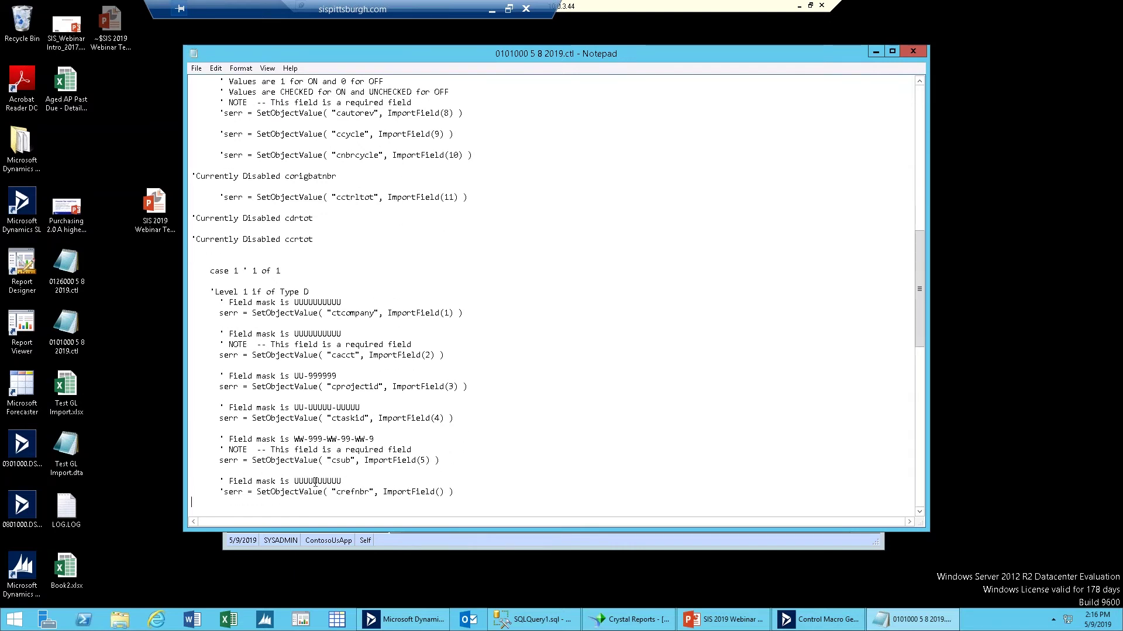
Examine the Level 1 detail lines from ctcompany through cdramt, checking how the import field numbers skip the commented-out lines.
click(450, 314)
key(Down)
key(Down)
key(Down)
key(Down)
key(Down)
key(Down)
key(Down)
key(Down)
key(Down)
key(Down)
key(Down)
key(Down)
key(Down)
key(Down)
key(Down)
key(Down)
key(Down)
key(Down)
key(Down)
key(Down)
key(Down)
key(Down)
key(Down)
key(Down)
key(Down)
key(Down)
key(Down)
key(Down)
key(Down)
key(Down)
key(Down)
key(Down)
key(Down)
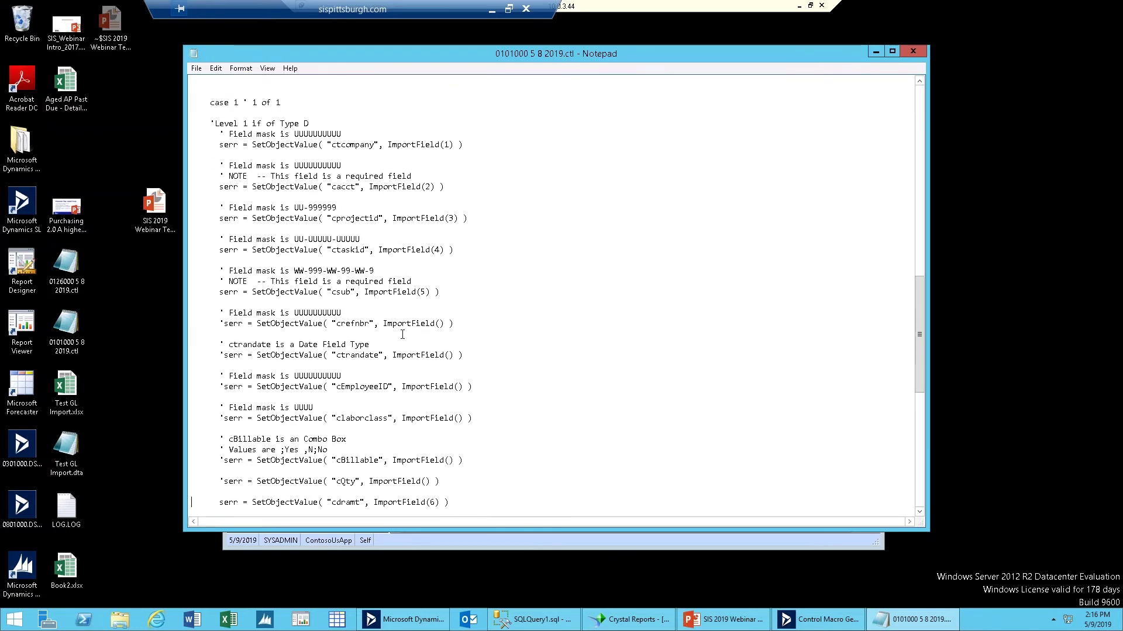
Examine the cdramt, ccramt and ctrandesc lines for import fields 6 to 8 and the commented-out lines that follow them.
scroll(439, 319, down, 2)
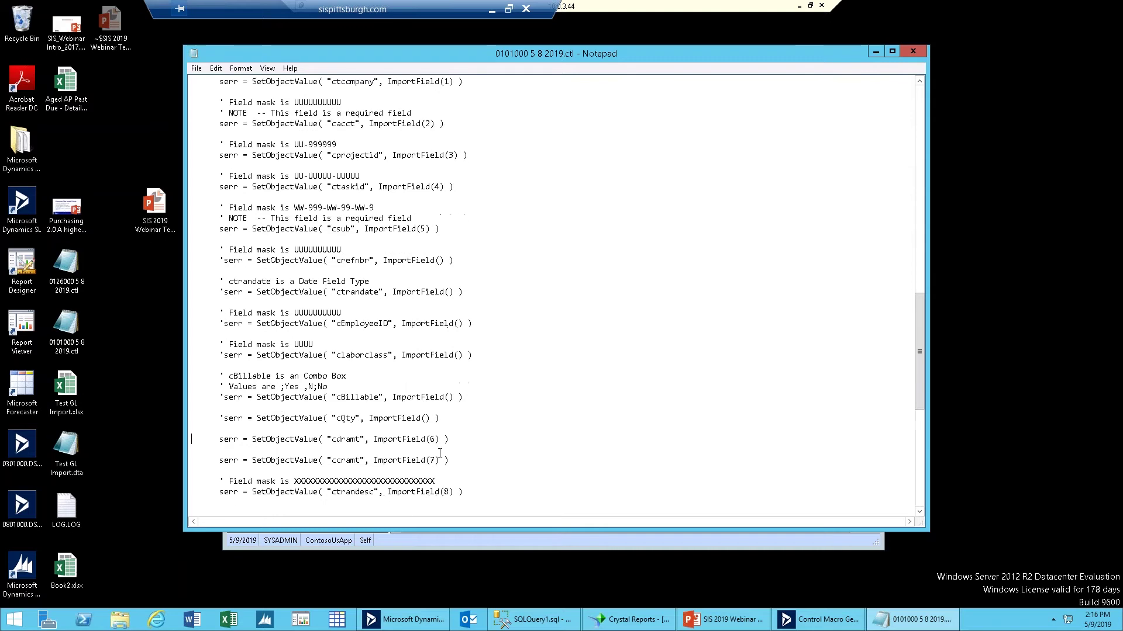
click(438, 440)
click(220, 439)
scroll(461, 479, down, 2)
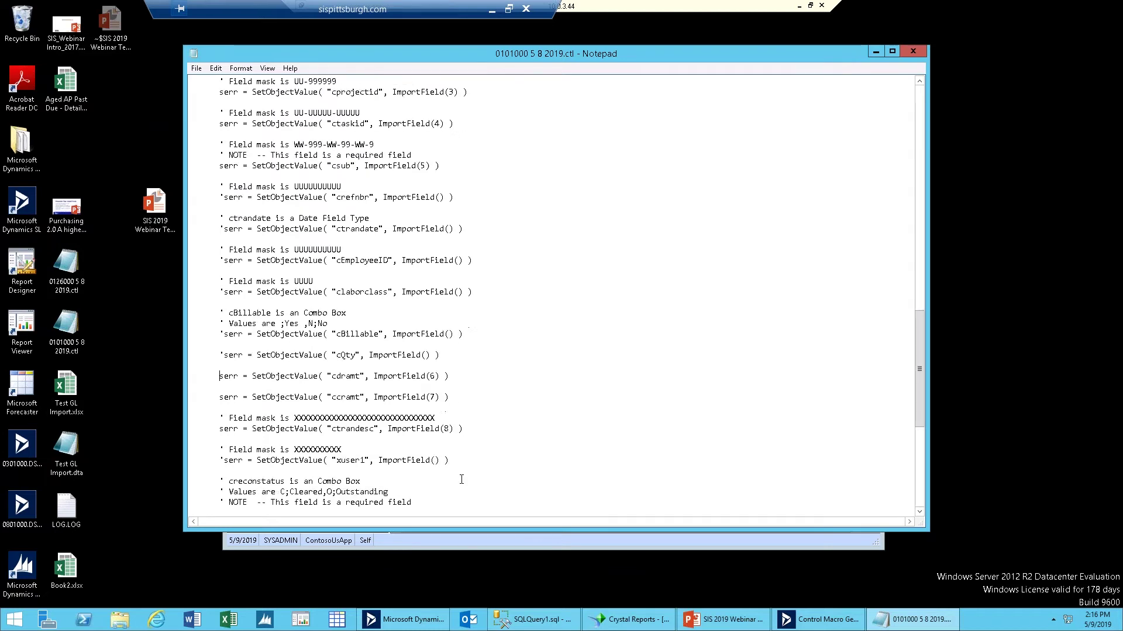
scroll(461, 477, down, 2)
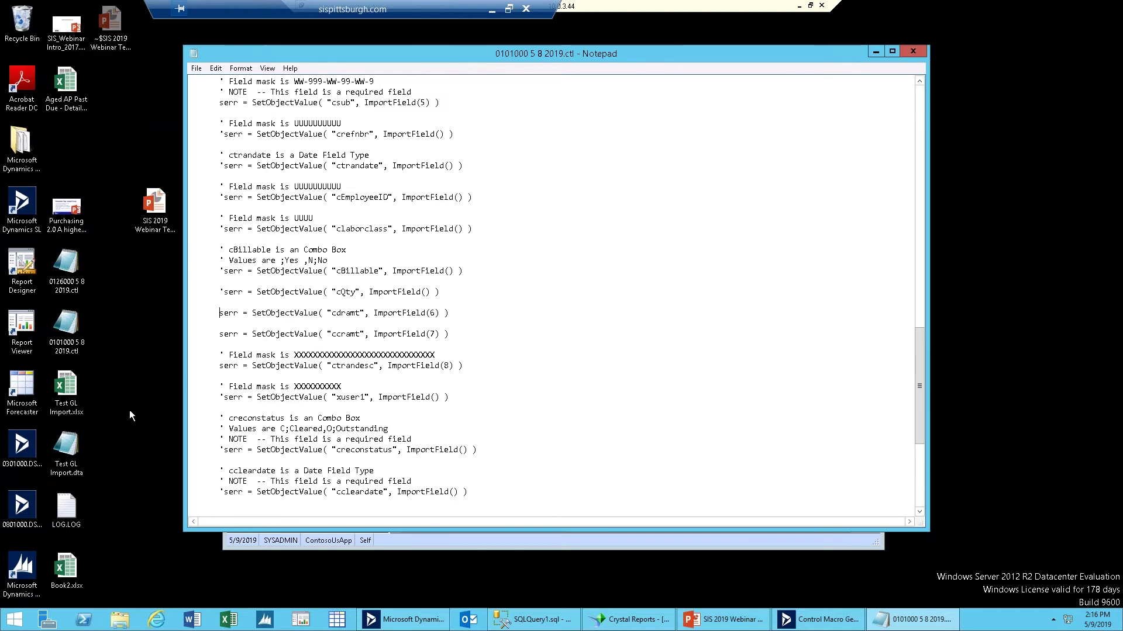
Open the desktop data file Test GL Import.dta and place its window beside the control file's code.
double_click(79, 452)
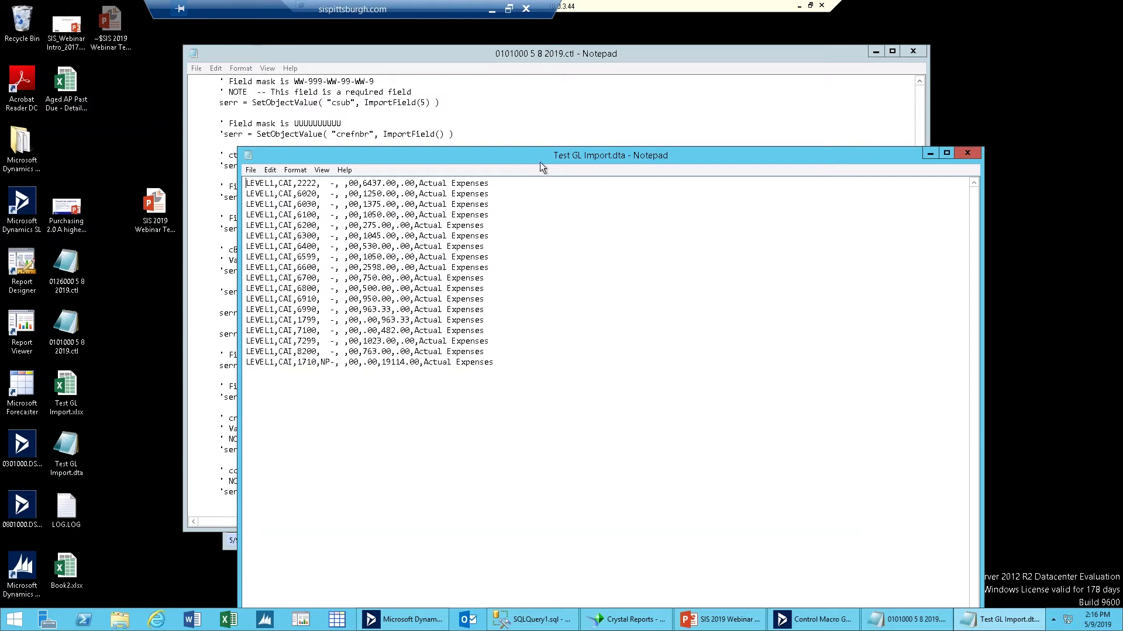
drag(541, 155, 804, 180)
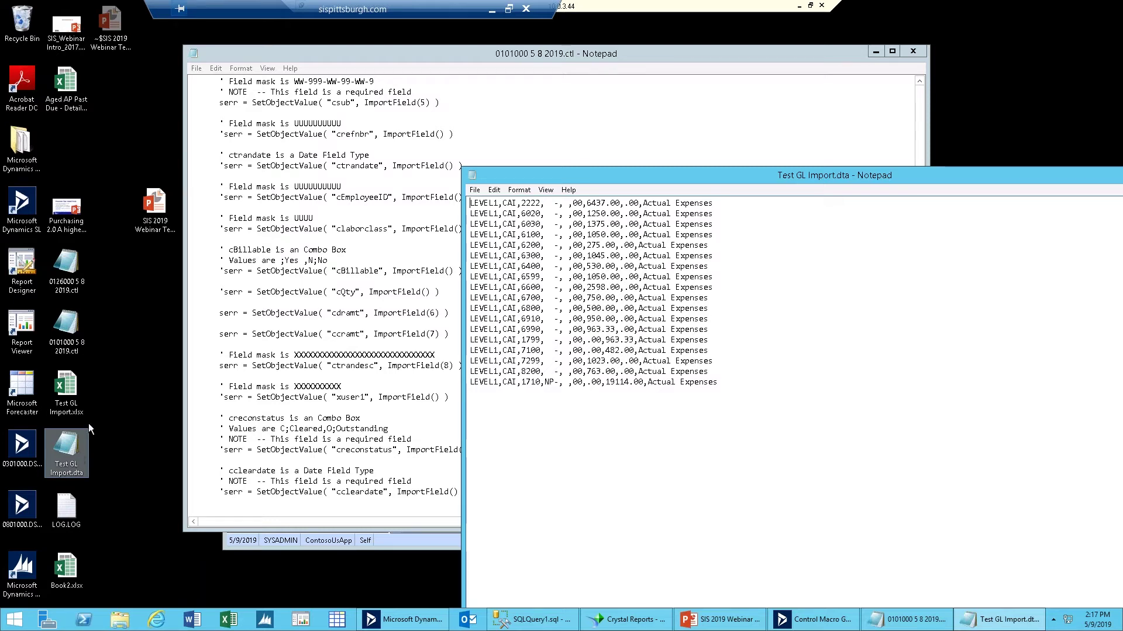
click(63, 392)
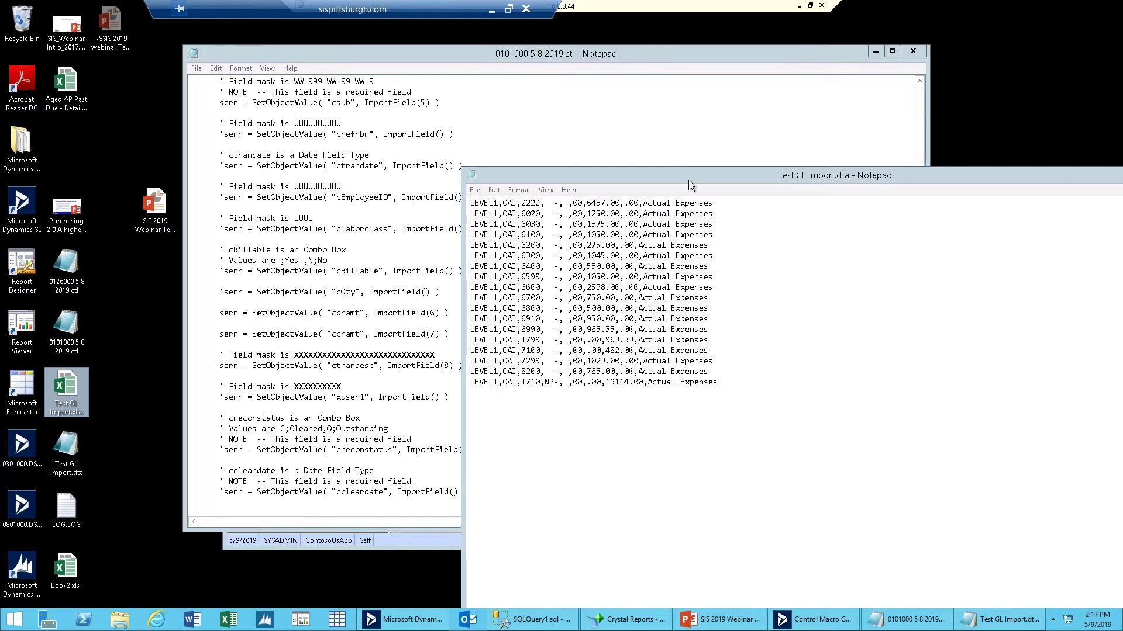
drag(689, 180, 793, 171)
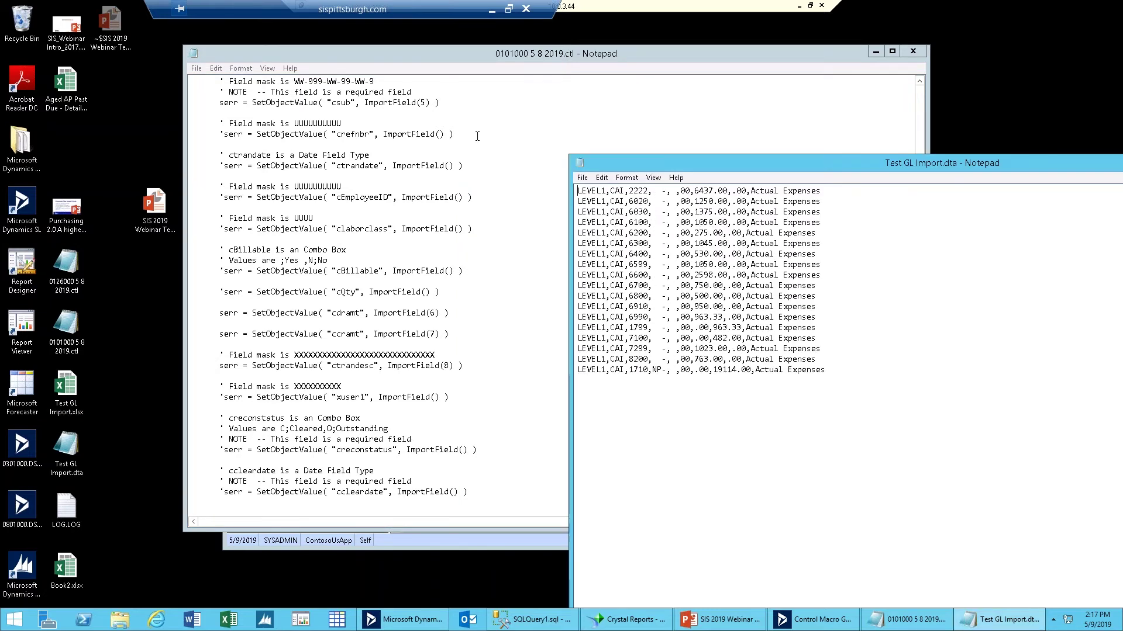
Compare the project value in the data file's last row with the control file's cprojectid and ctaskid lines.
click(437, 293)
scroll(438, 294, up, 6)
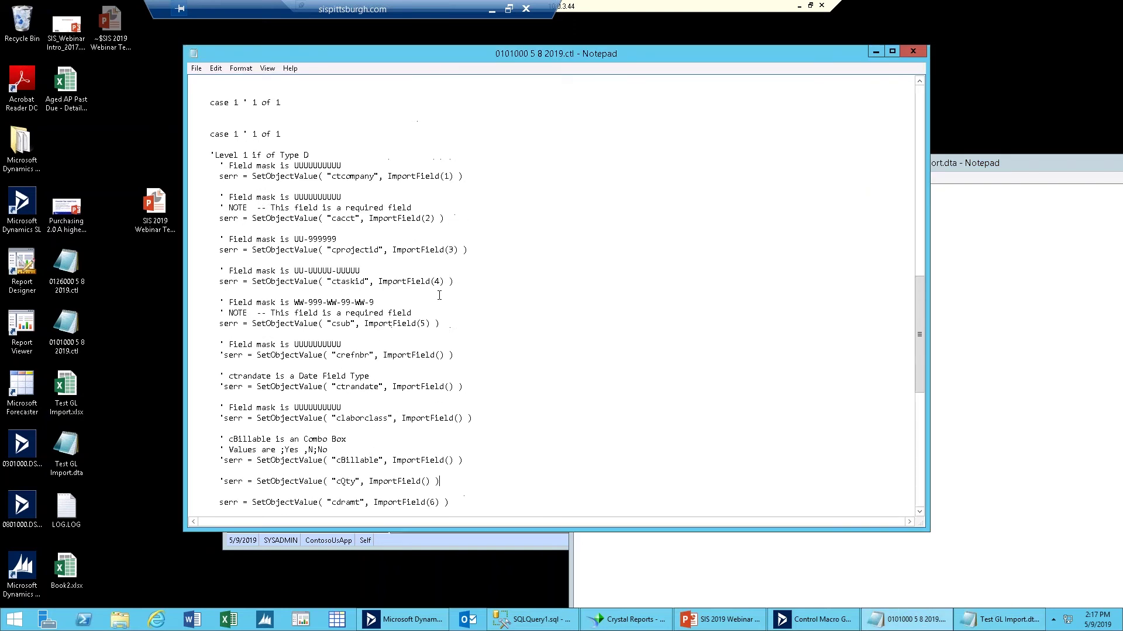
click(941, 166)
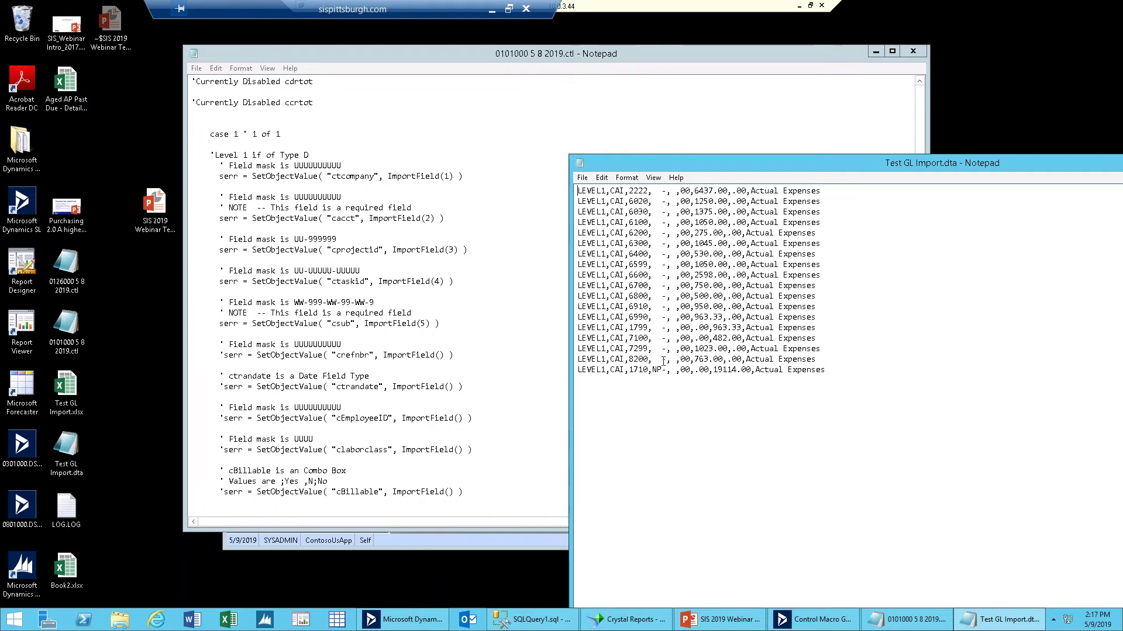
drag(662, 369, 653, 369)
click(431, 281)
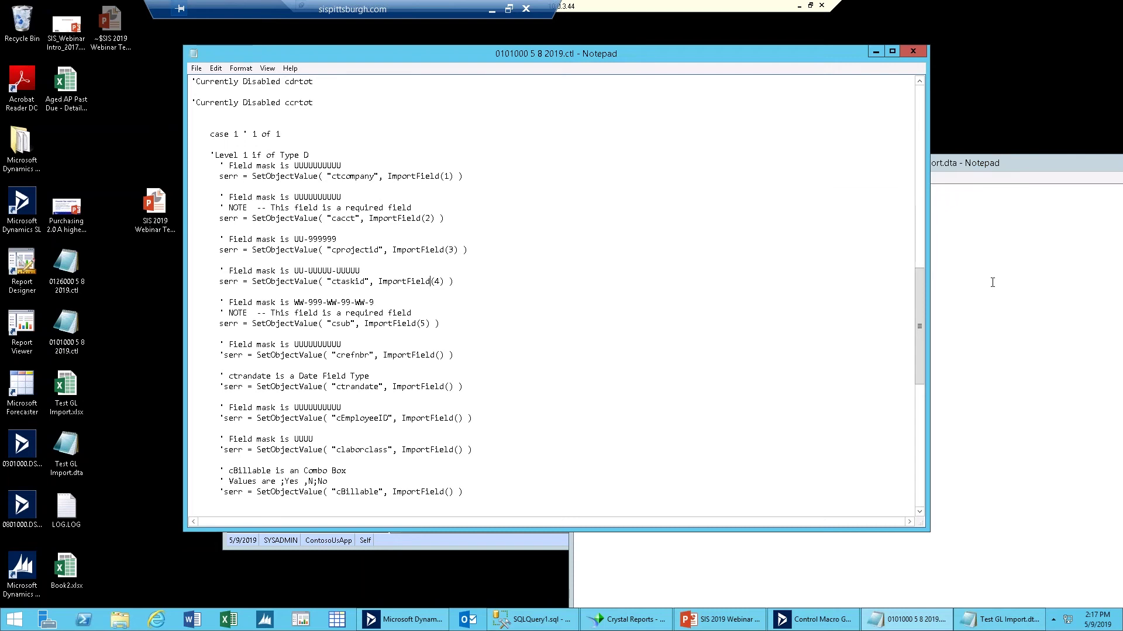
Match the data file's remaining comma-separated values to the control file's csub, cdramt, ccramt and ctrandesc lines.
click(670, 317)
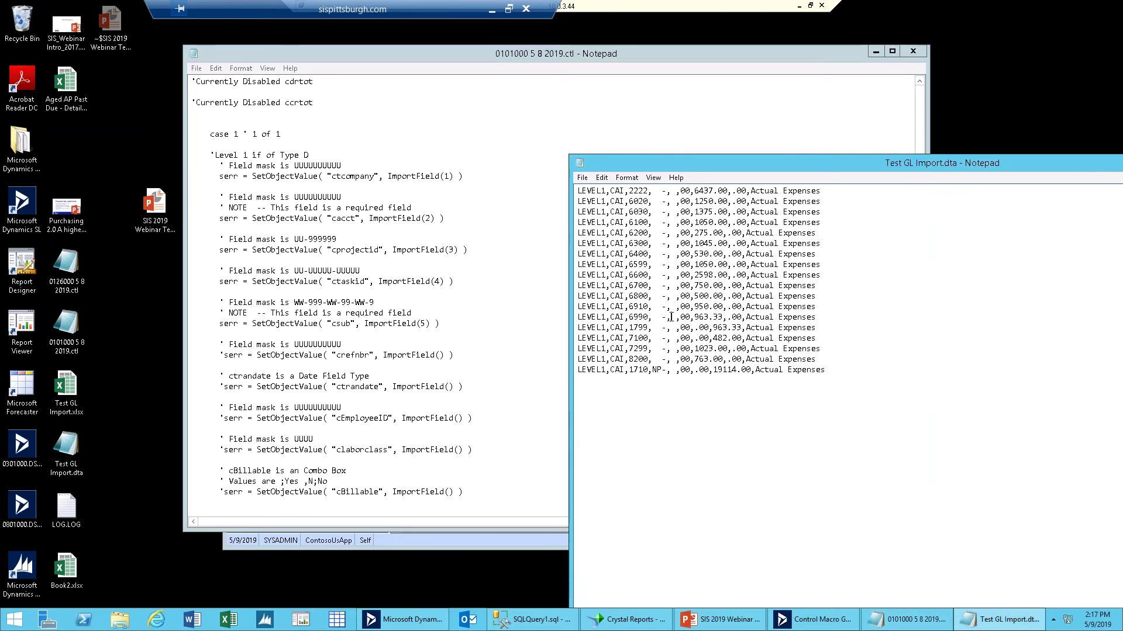
key(Right)
key(Right)
key(Right)
click(521, 376)
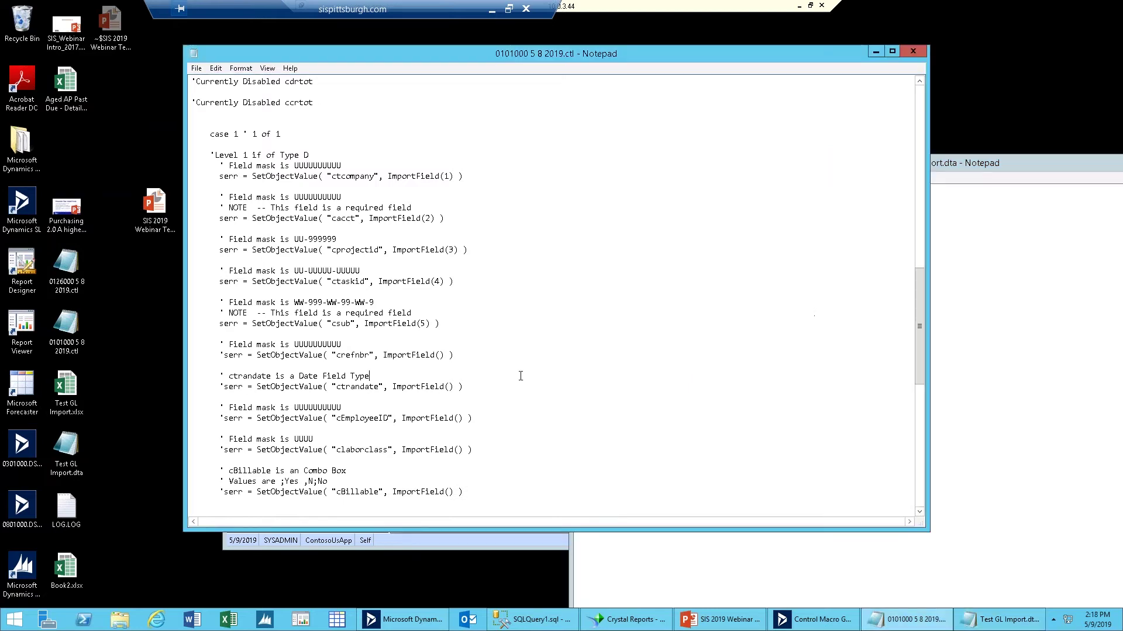
scroll(521, 376, down, 6)
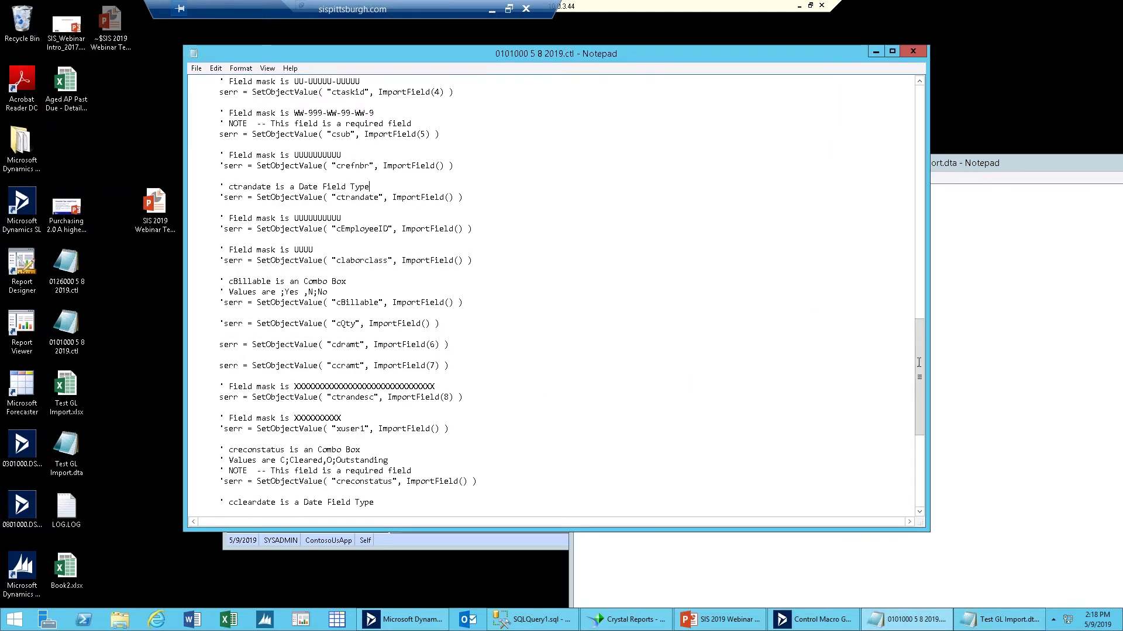
click(1002, 329)
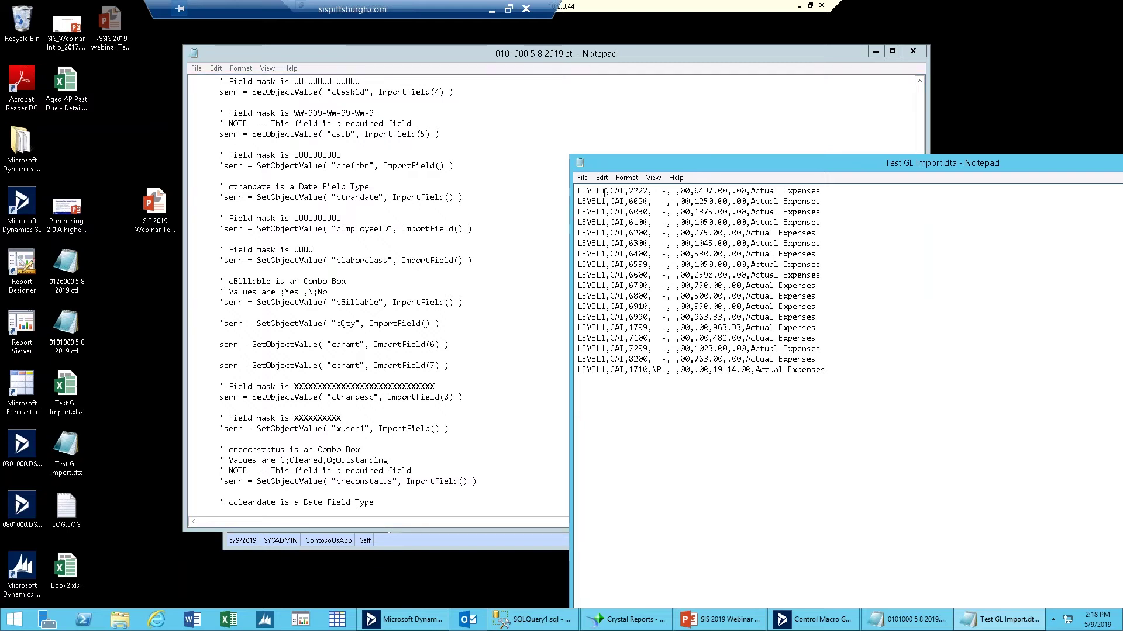
Add example lines below the last data row reading LEVEL1 - AP DOC, LEVEL4 - AP TRAN, LEVEL1 and LEVEL4.
drag(607, 192, 578, 191)
click(847, 372)
key(Return)
text(LEVEL1)
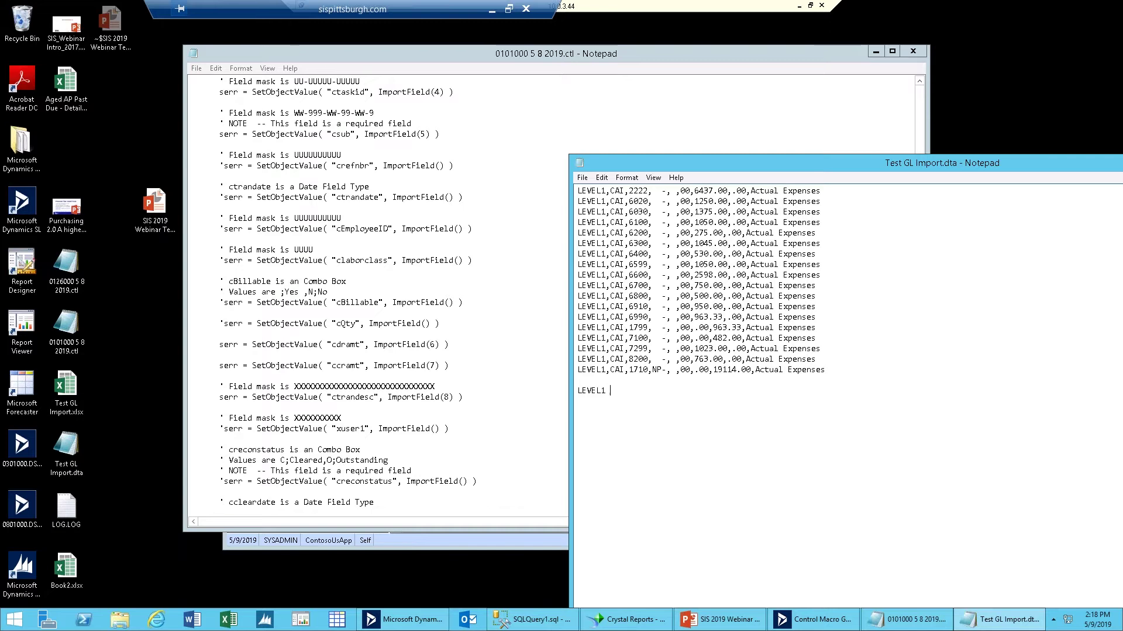
text( - AP DO)
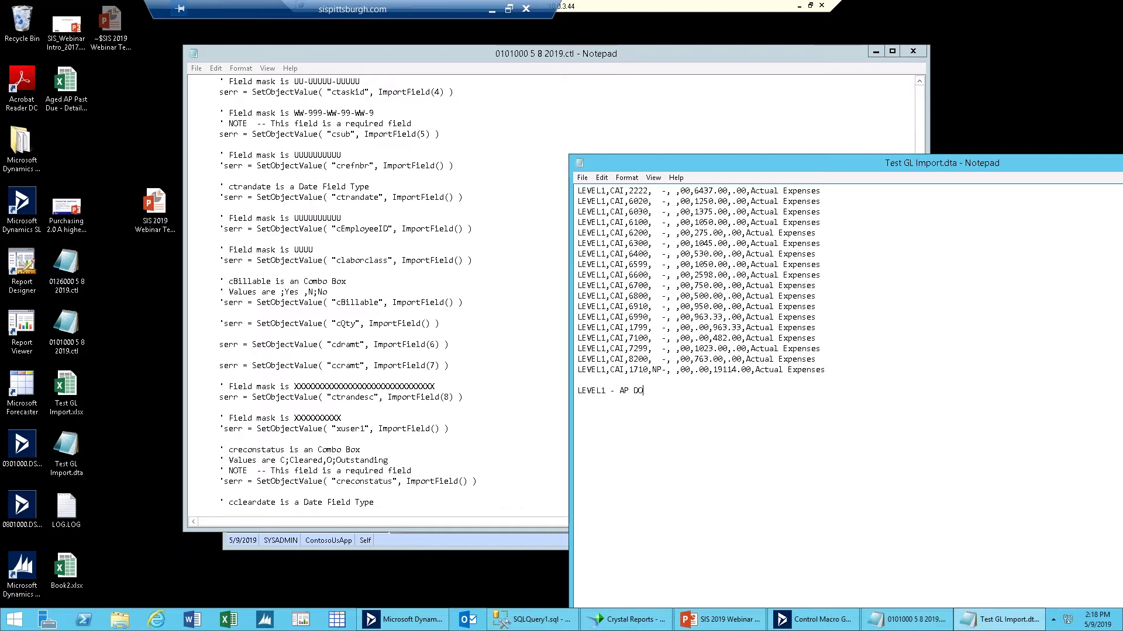
text(CLEVEL4)
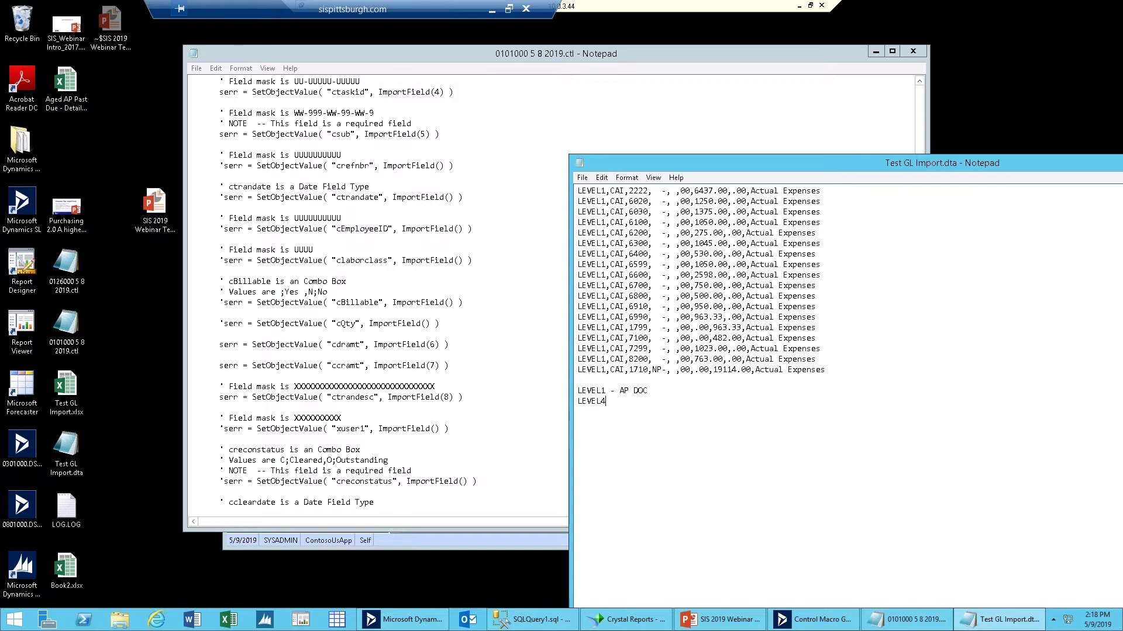
text( - AP TRAN:::))
key(BackSpace)
key(BackSpace)
key(BackSpace)
key(BackSpace)
text(LEVEL1)
key(Return)
text(LEVEL4)
Delete the example level lines and the blank space below the last data row.
shift+click(577, 391)
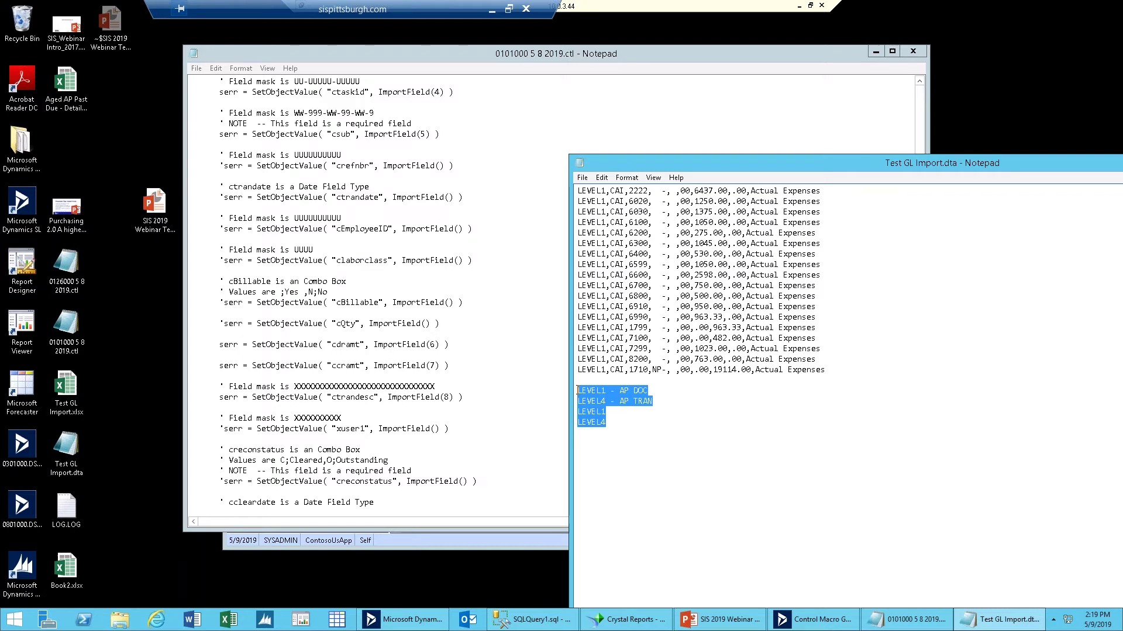
key(Delete)
key(BackSpace)
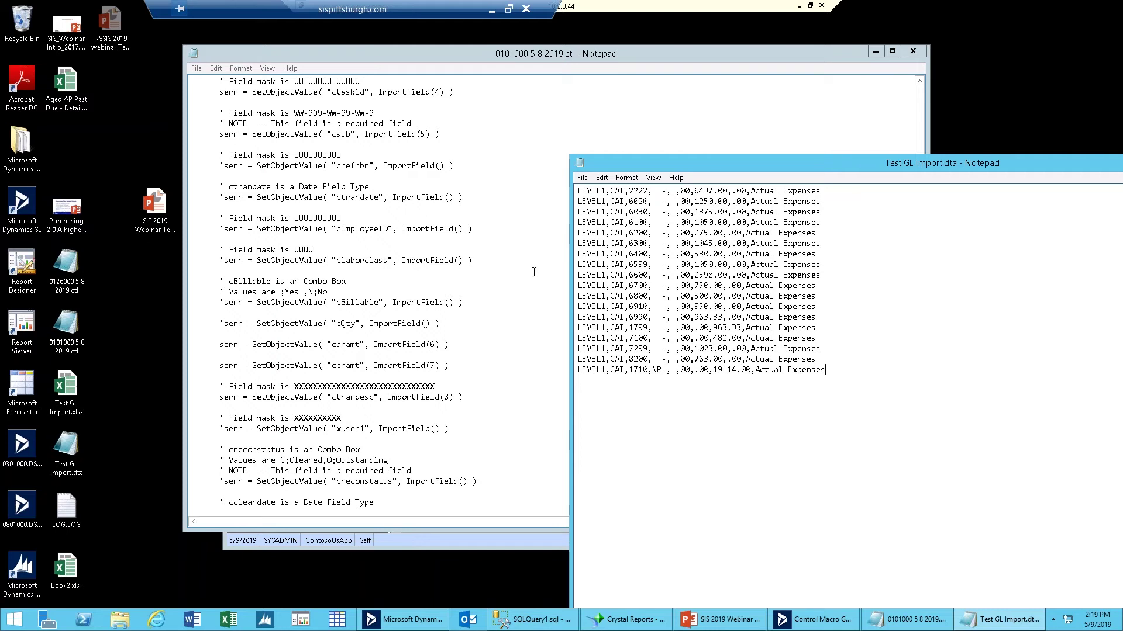
In the control file's creconstatus line, replace ImportField() with the constant "C".
click(399, 473)
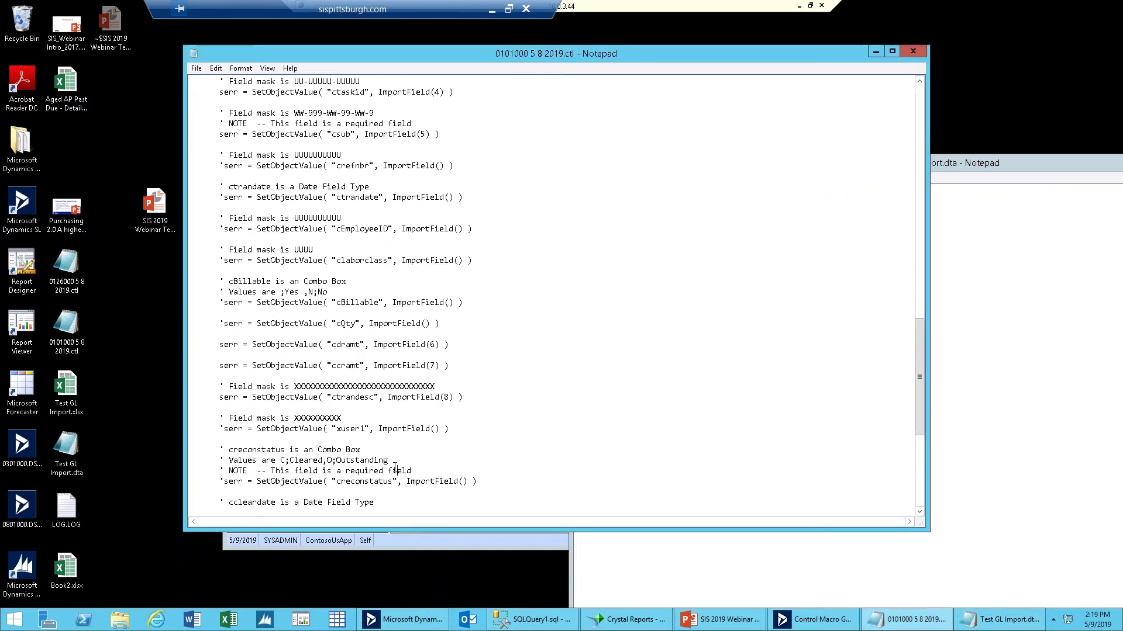
drag(388, 460, 350, 460)
drag(274, 460, 185, 461)
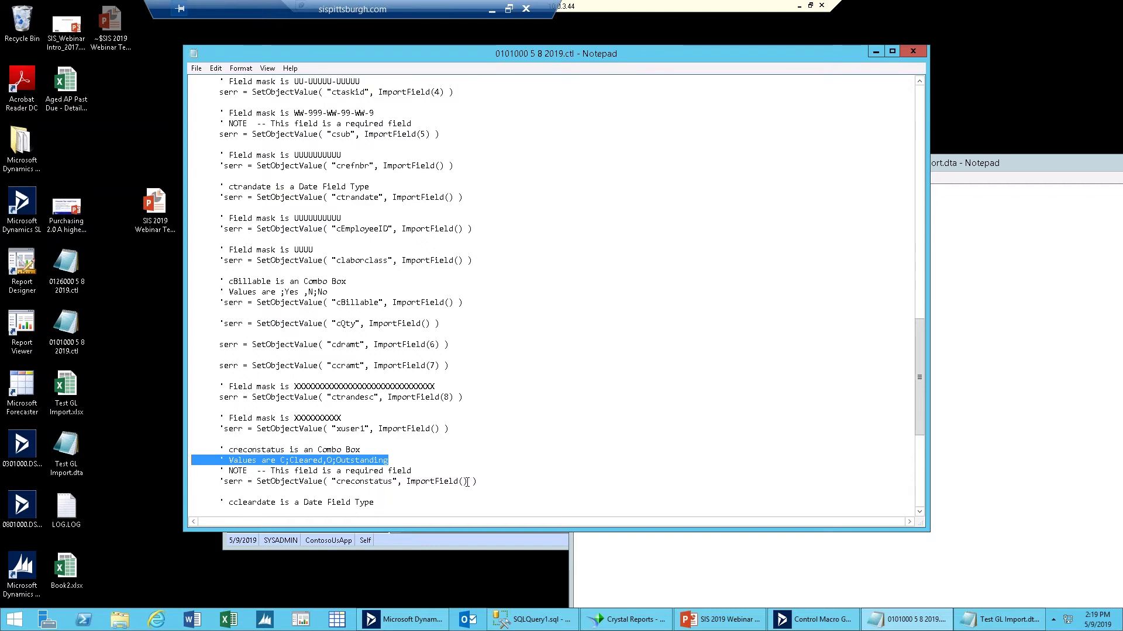
drag(467, 482, 406, 482)
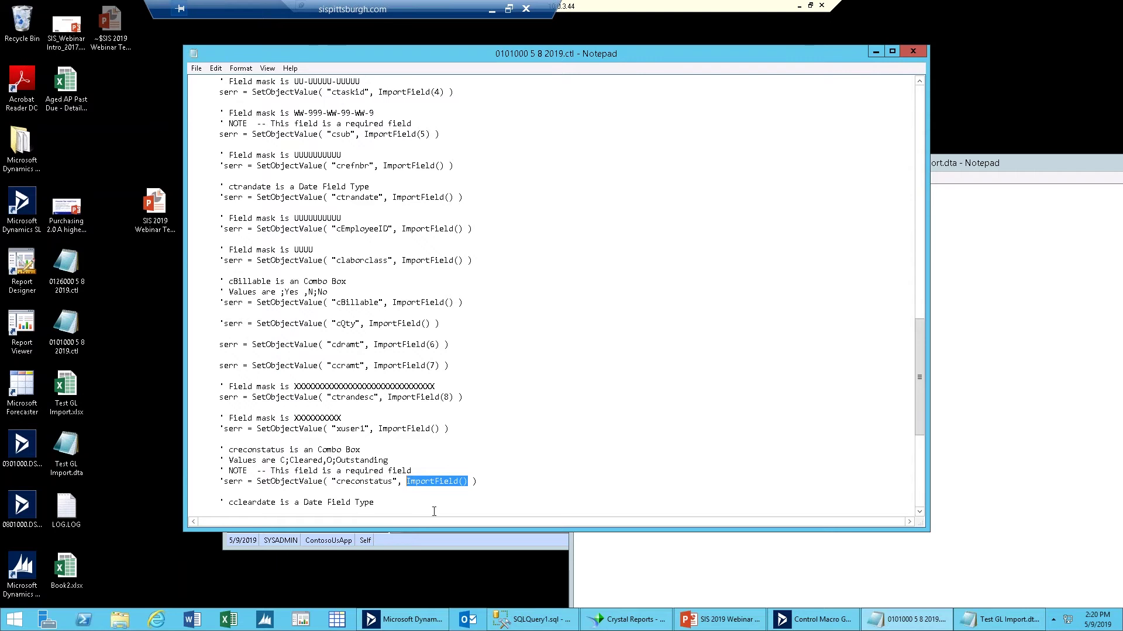
text("C")
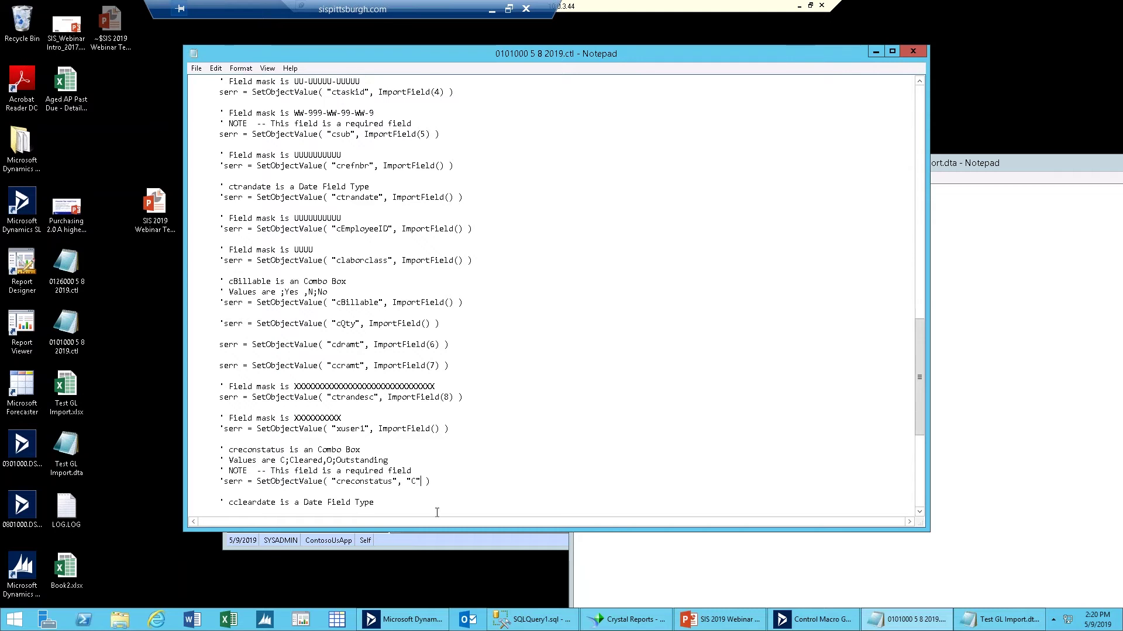
Review the control file back up to the level 0 lines and close it without saving the changes.
scroll(437, 512, down, 3)
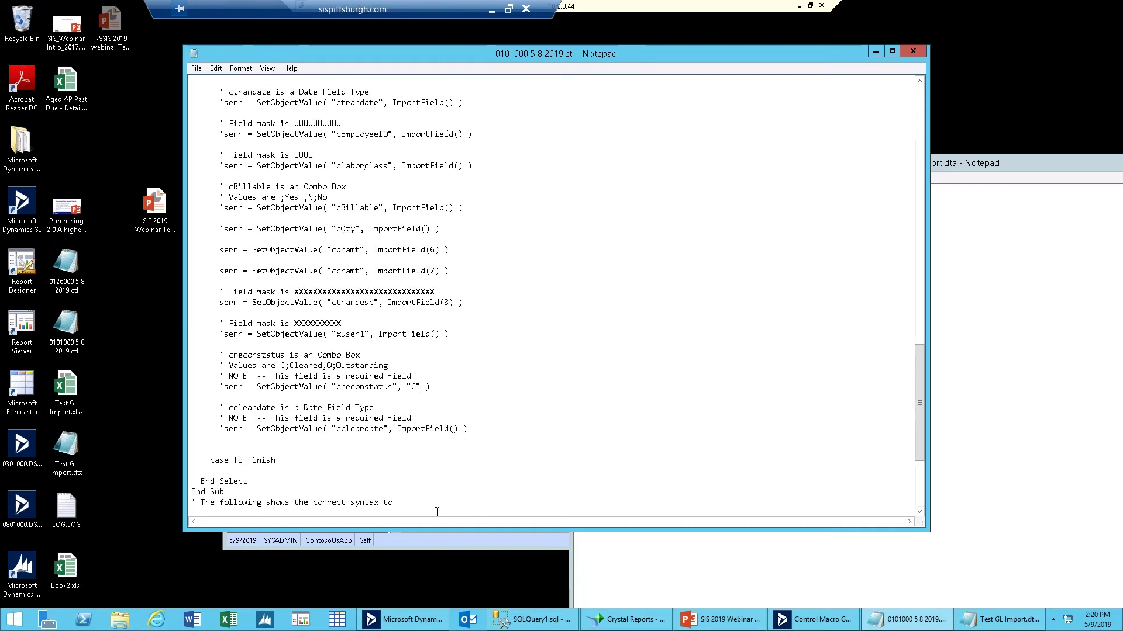
scroll(437, 512, up, 9)
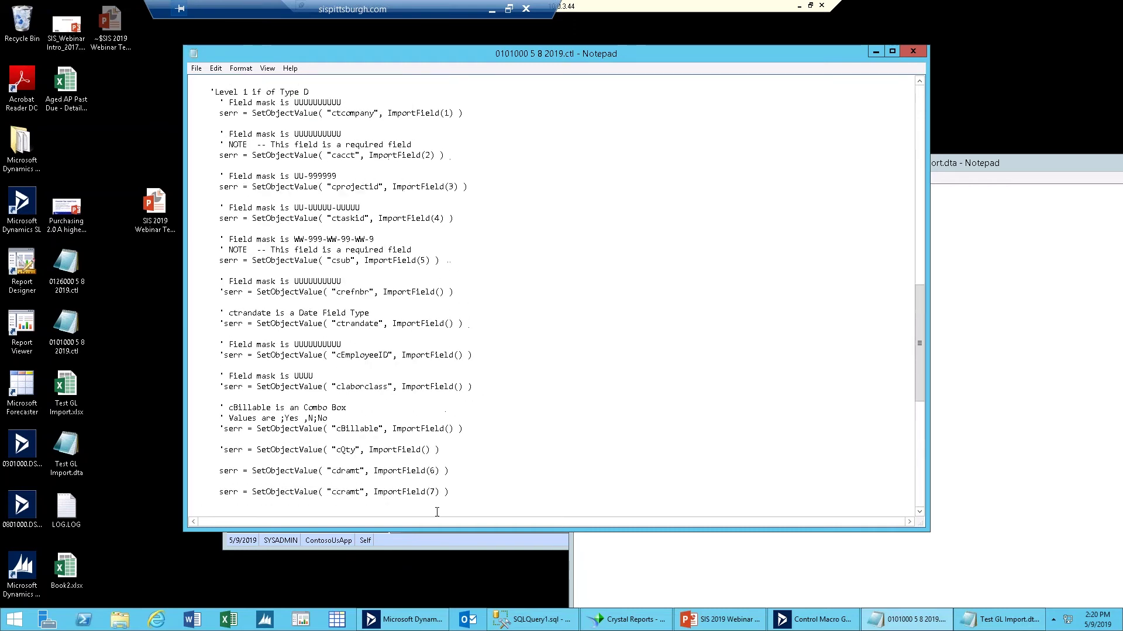
scroll(437, 512, up, 9)
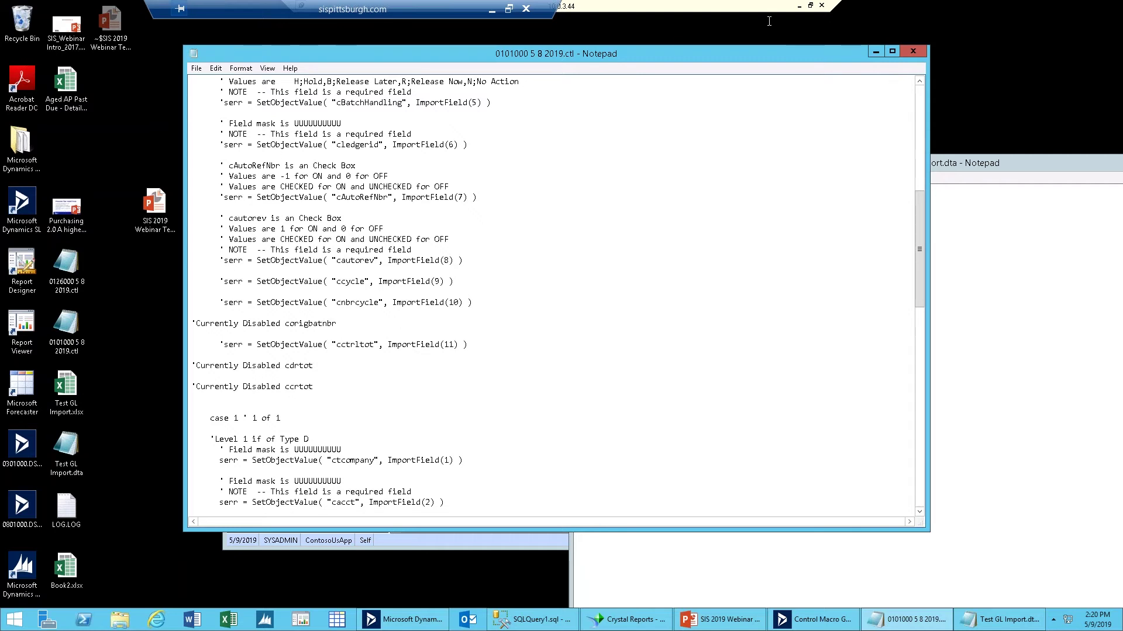
click(429, 269)
click(912, 51)
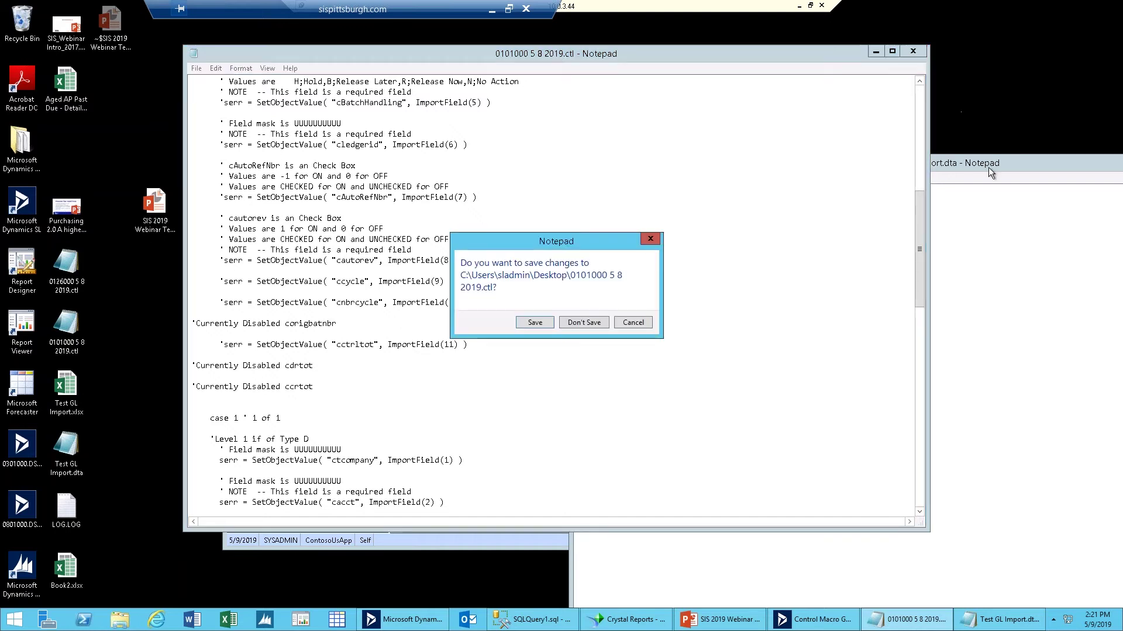
click(573, 323)
Close the data file Test GL Import.dta without saving it.
drag(938, 167, 684, 163)
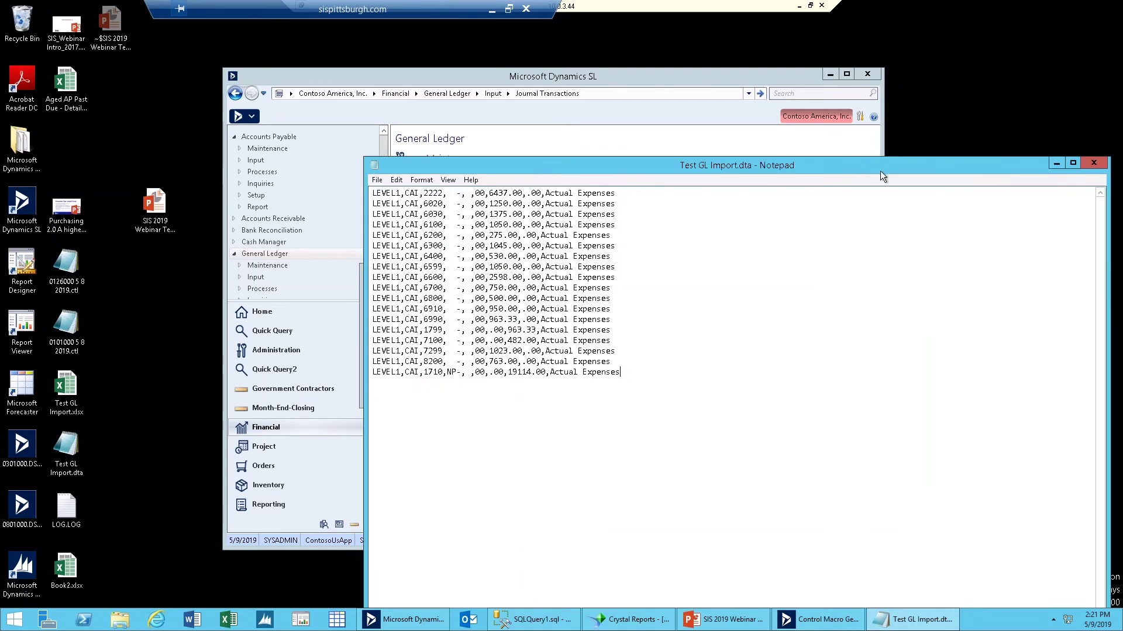
click(1093, 163)
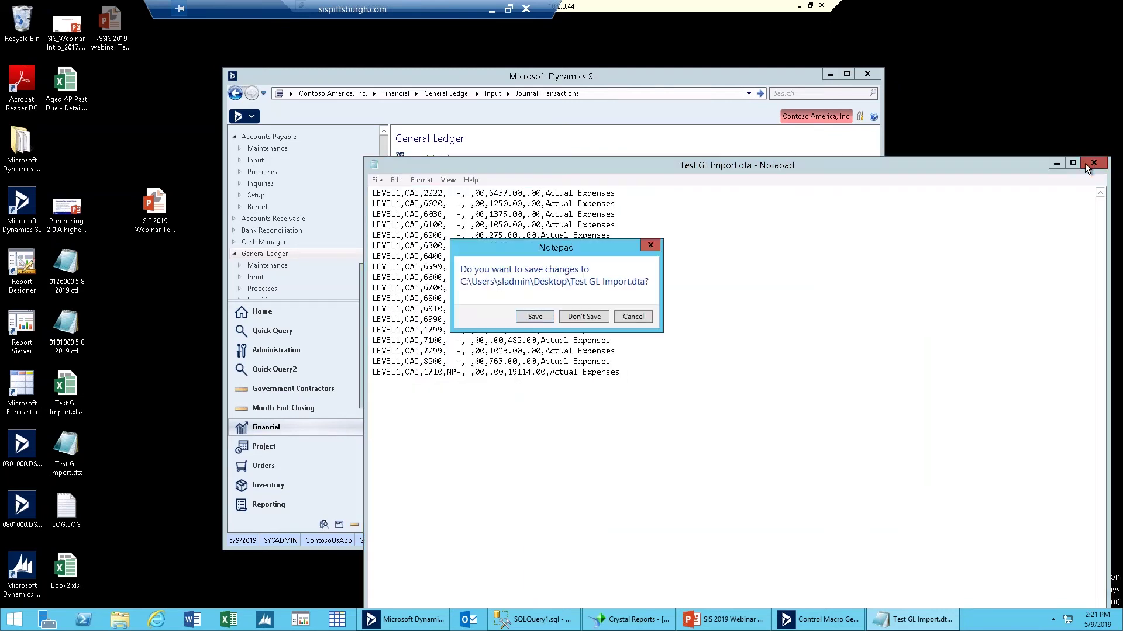
click(593, 318)
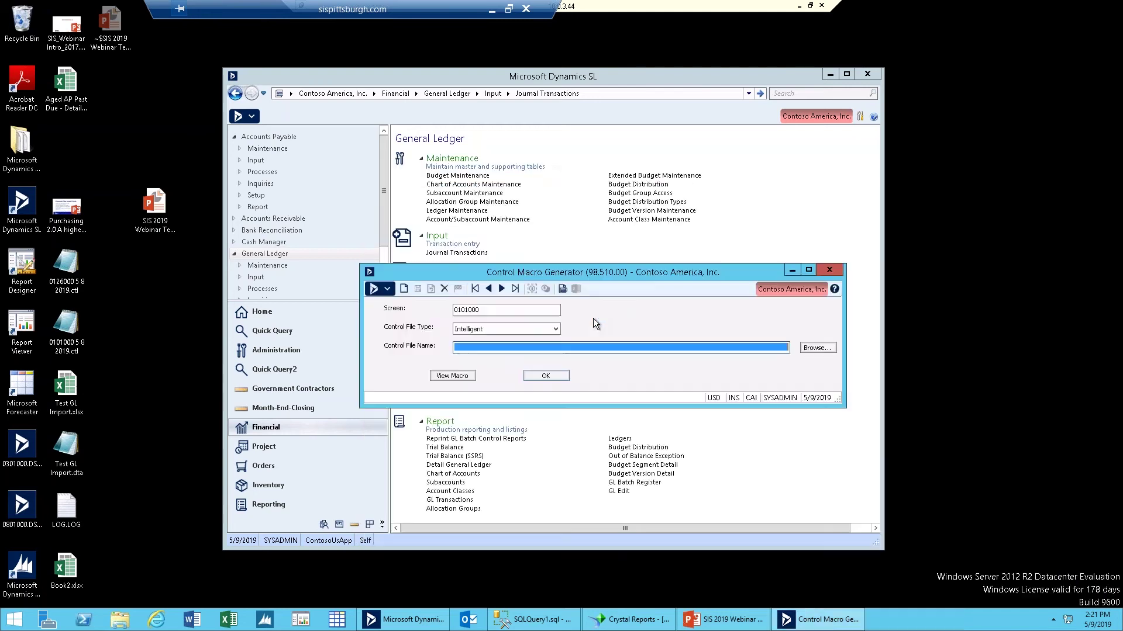
Close Control Macro Generator and open Transaction Import from the Administration utilities.
click(828, 270)
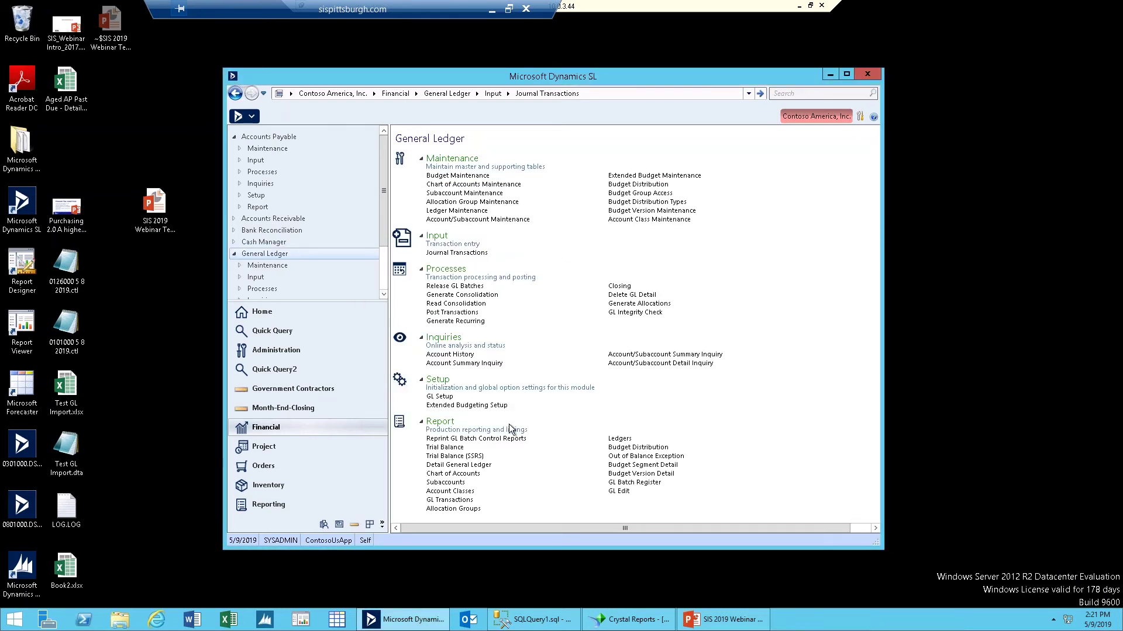
click(293, 351)
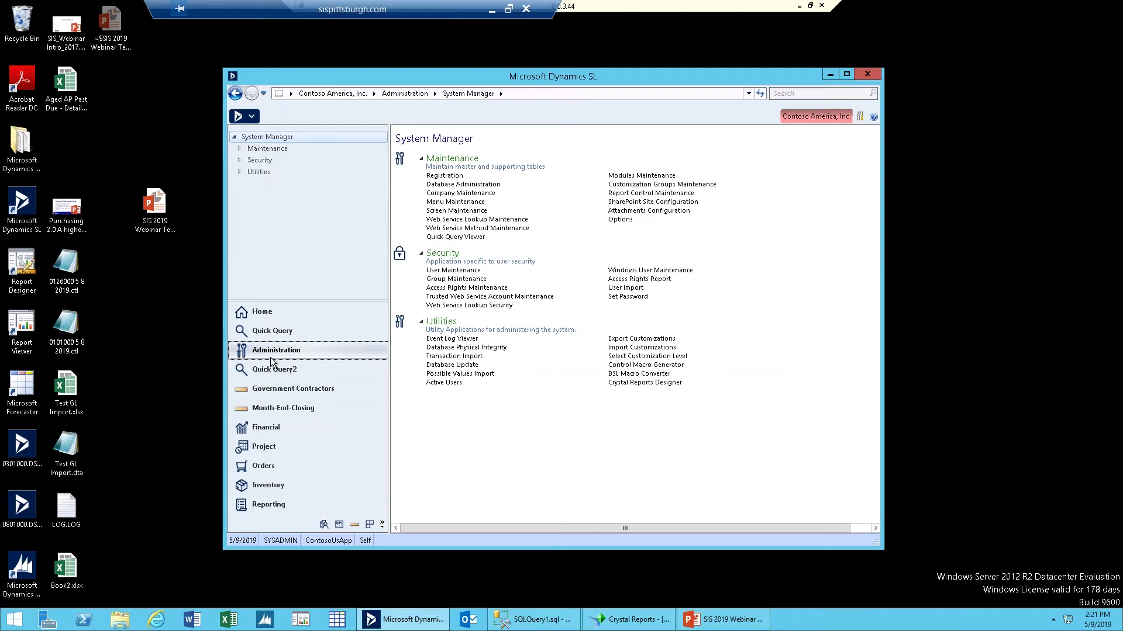
click(442, 357)
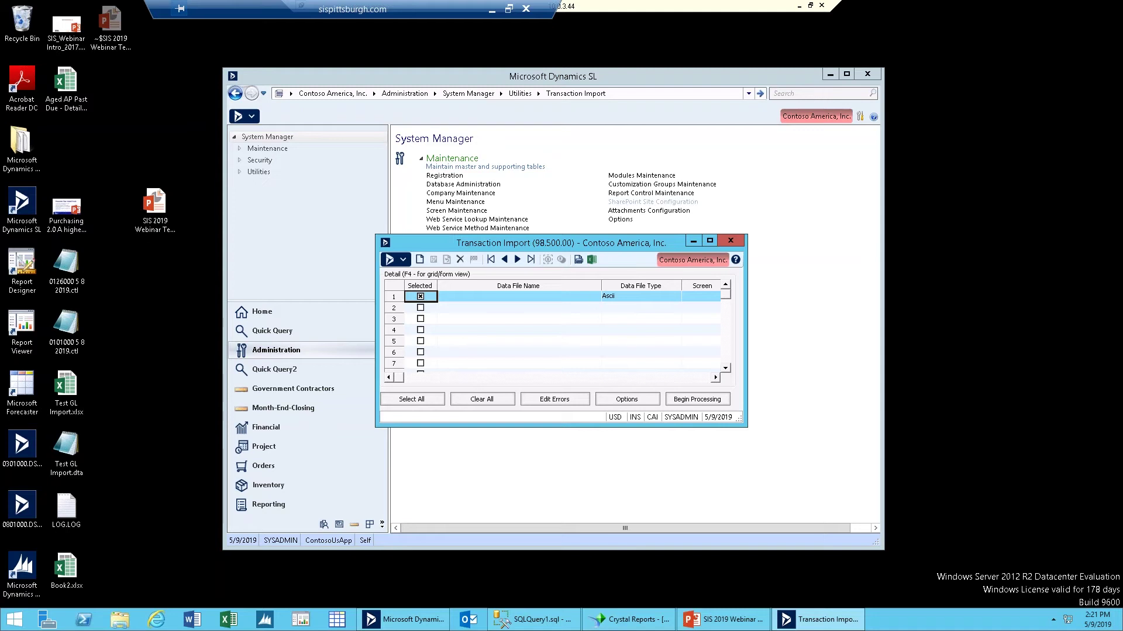
Load the public template GL IMPORT and paste it into the Transaction Import grid.
click(404, 261)
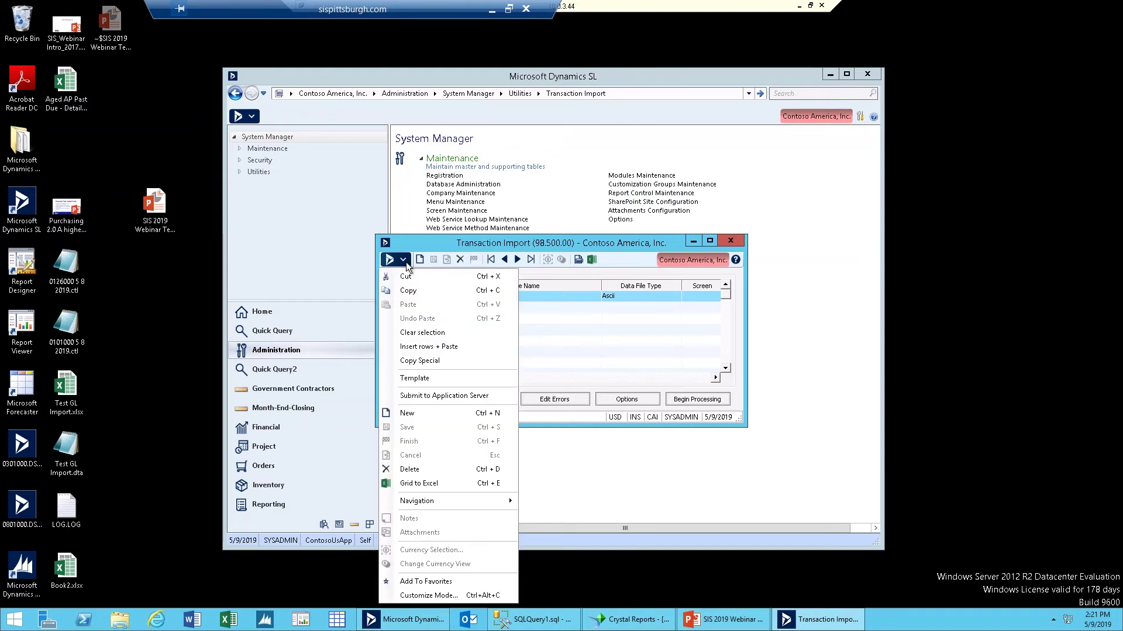
click(426, 378)
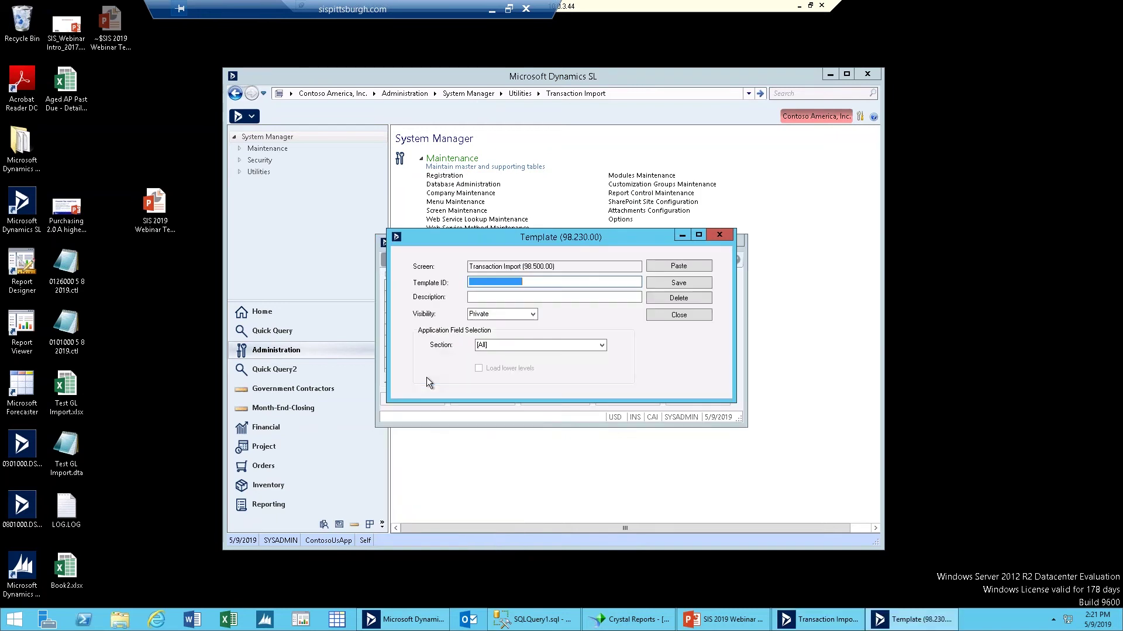
double_click(580, 283)
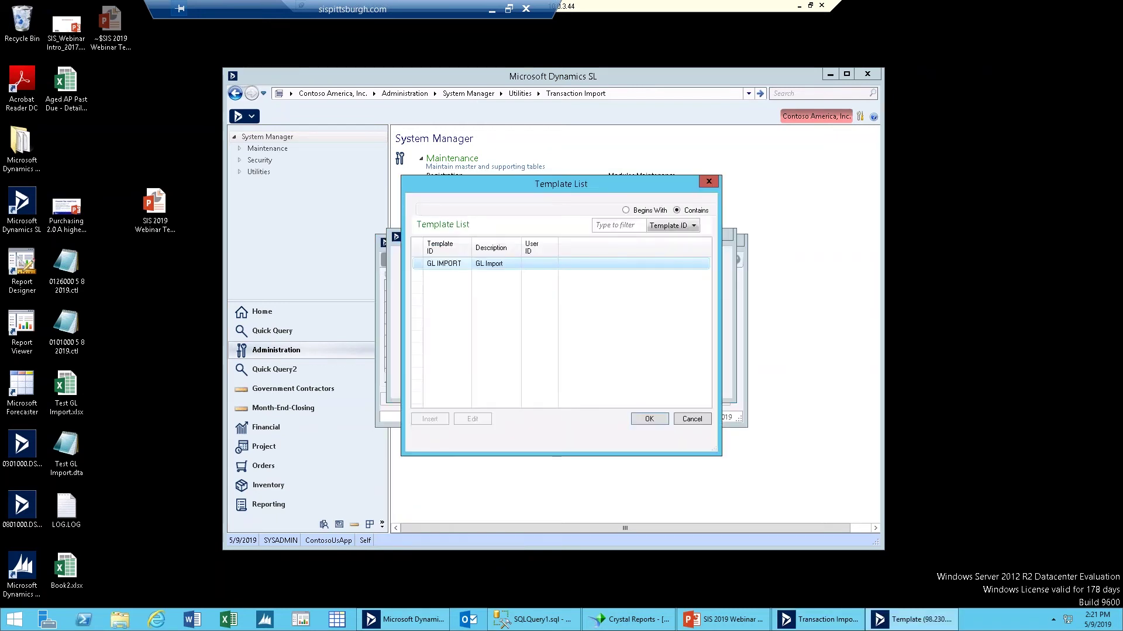
click(654, 417)
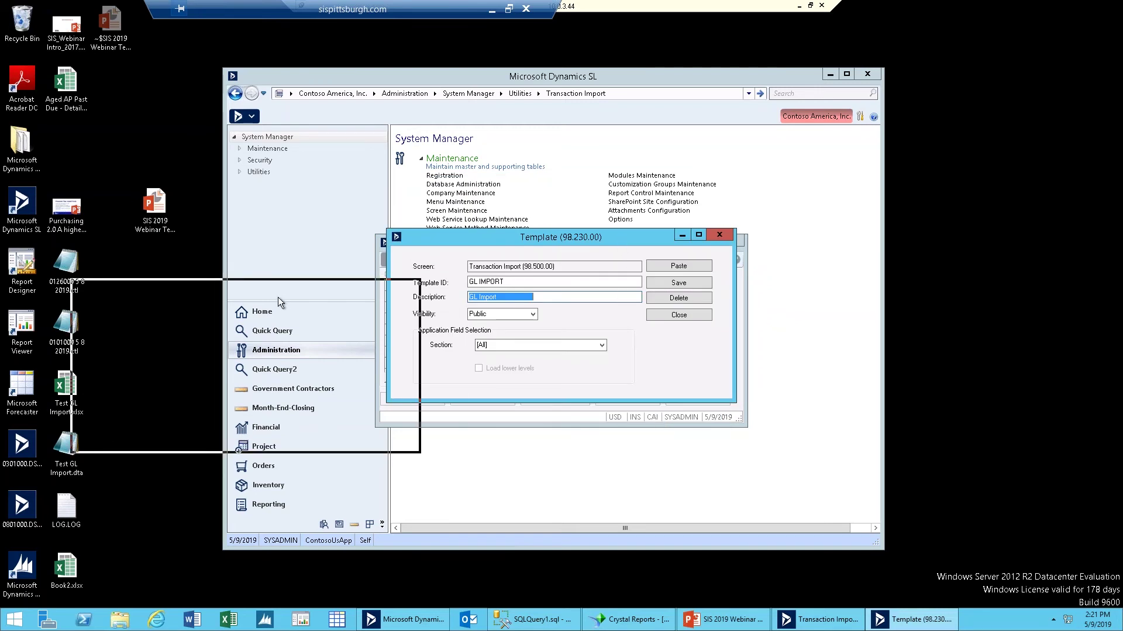
drag(278, 300, 281, 303)
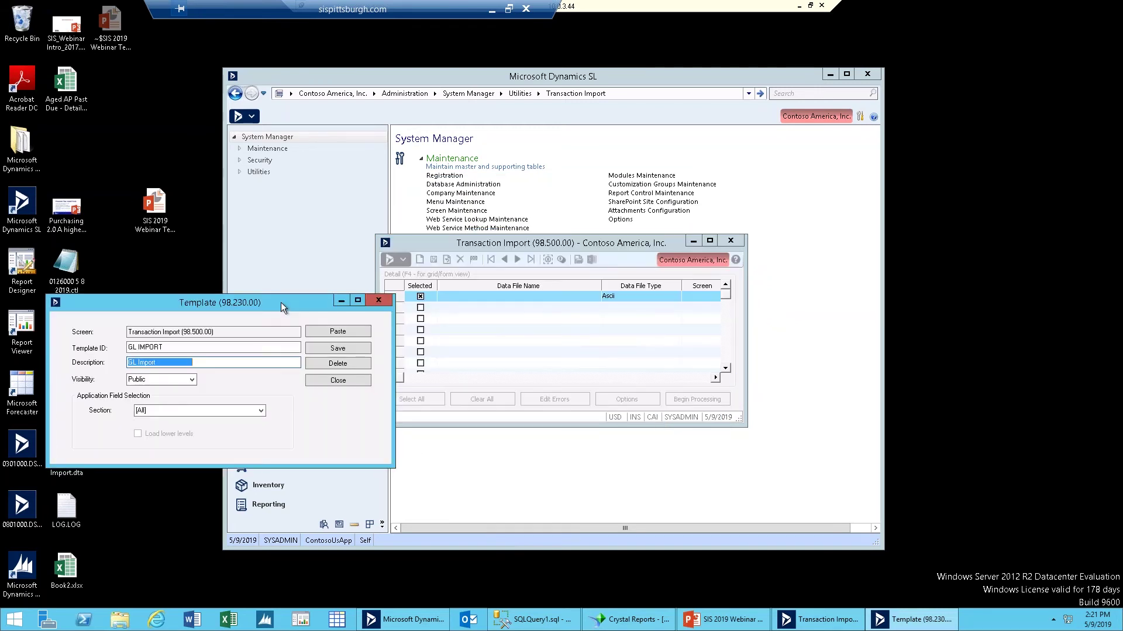
click(337, 332)
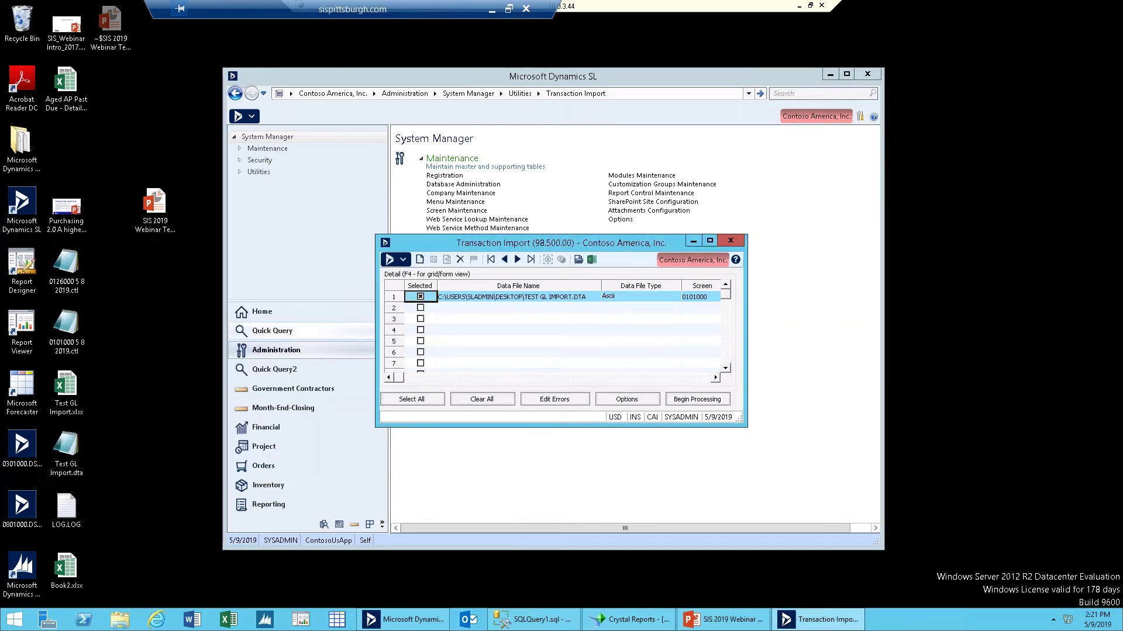
Enlarge the Transaction Import window and look at the data files offered for the first row without choosing one.
click(482, 296)
drag(746, 426, 994, 462)
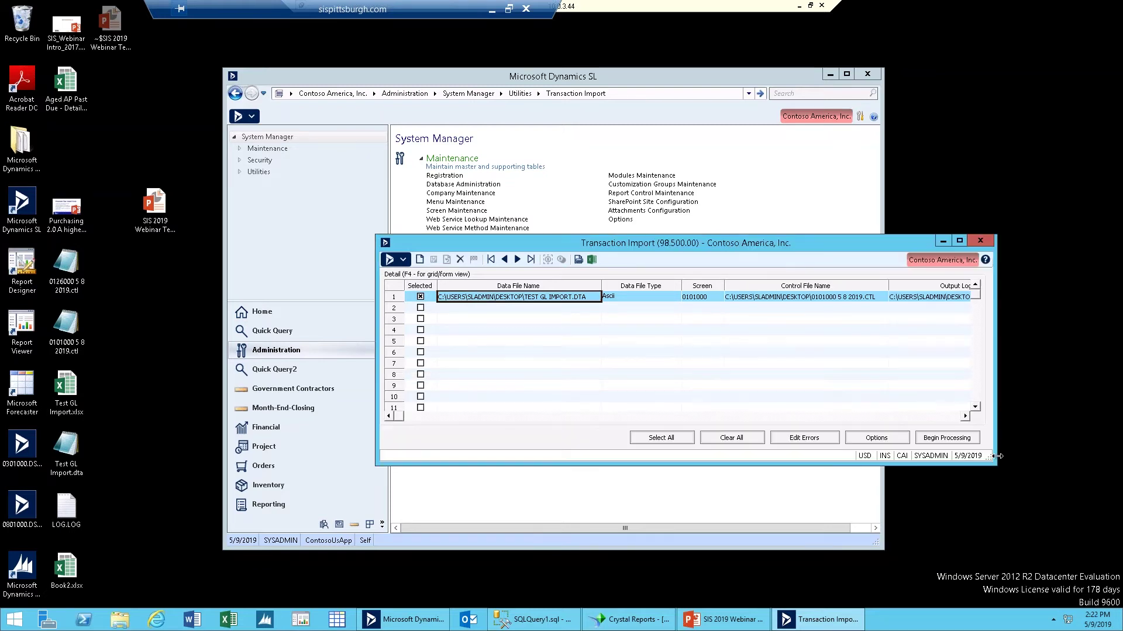
key(F3)
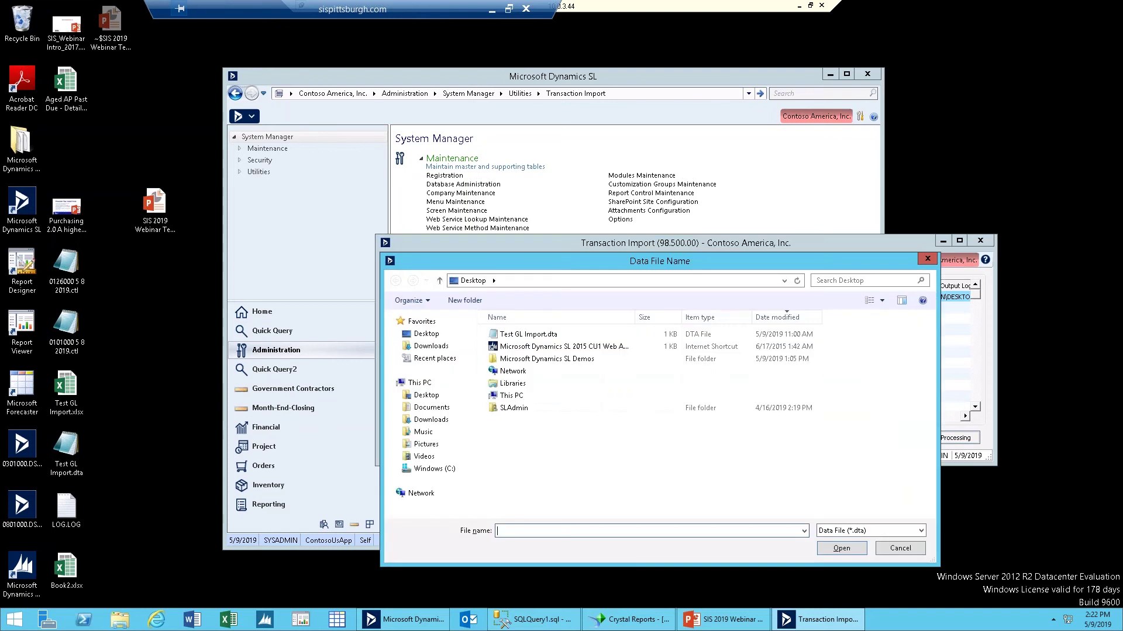
click(913, 549)
Set the first import row's screen to 0101000 Journal Transactions from the screen list.
click(703, 296)
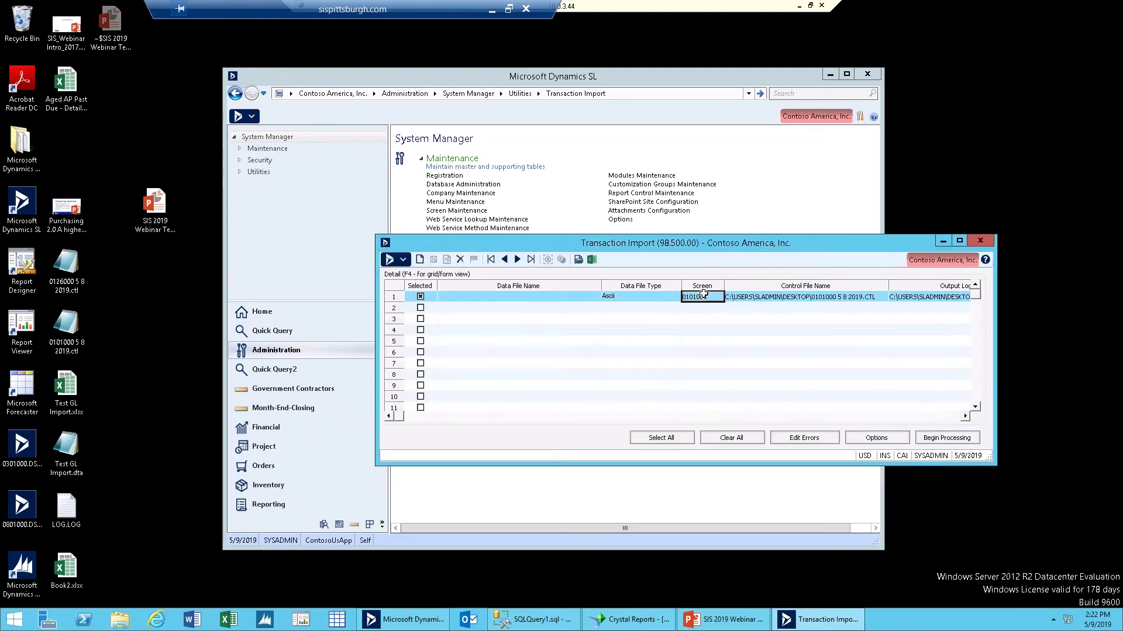
key(F3)
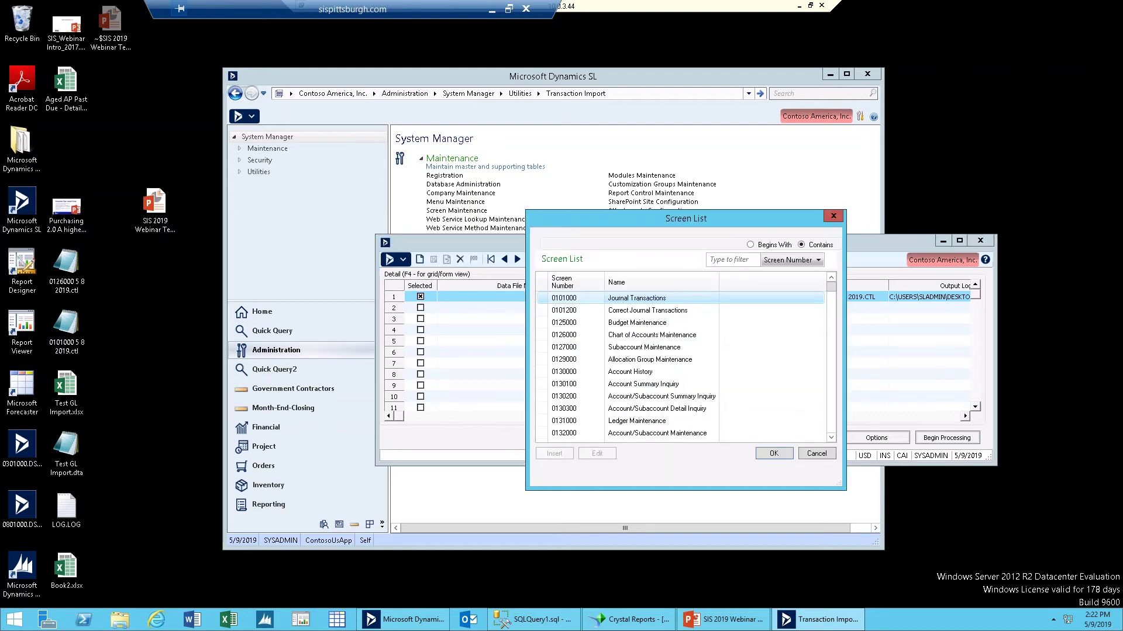
key(Return)
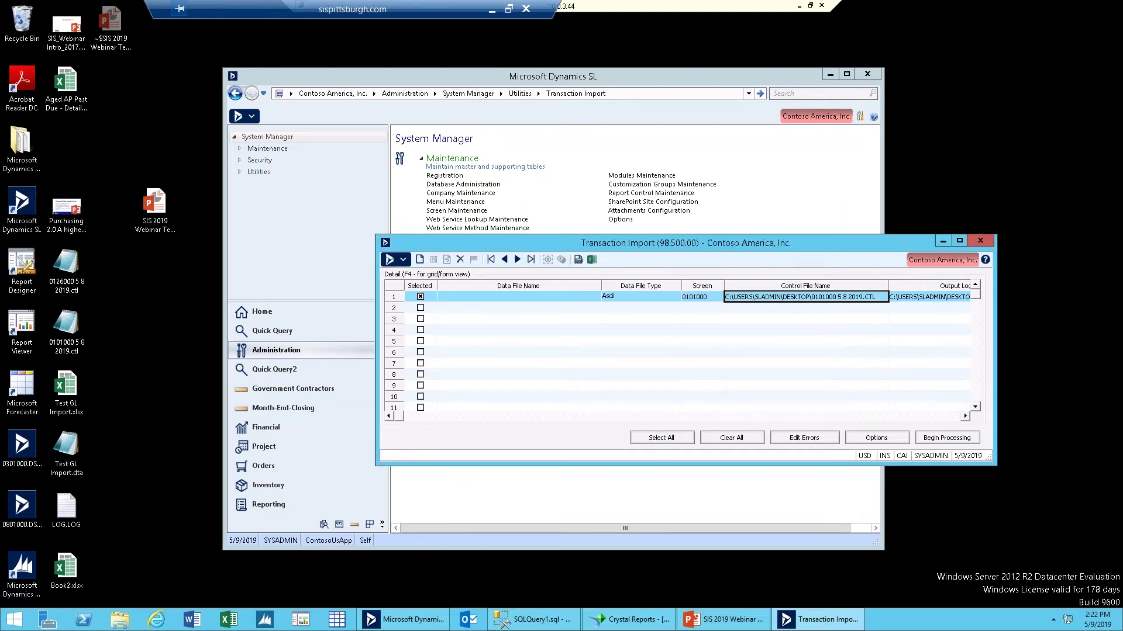
Choose the desktop file 0101000 5 8 2019.ctl as the first import row's control file.
key(F3)
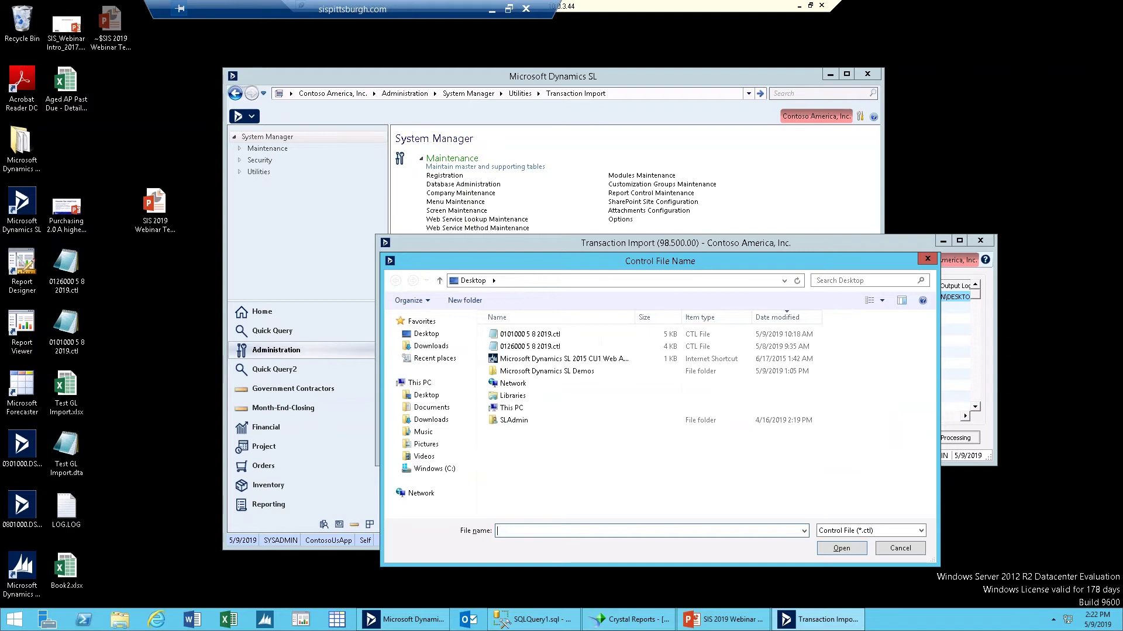
click(897, 549)
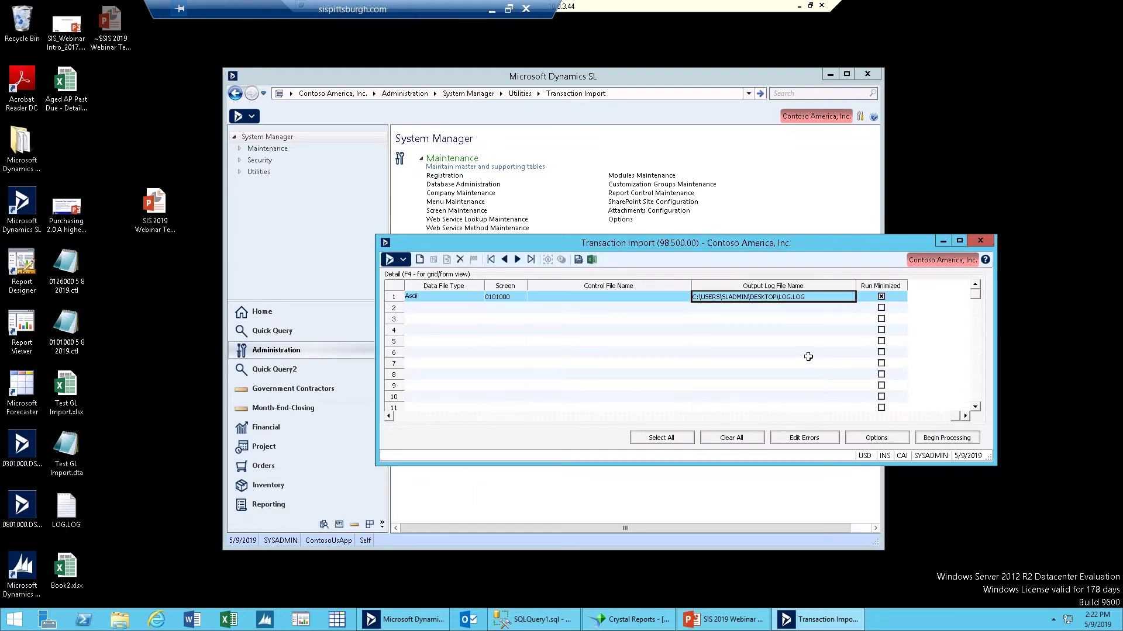
click(670, 297)
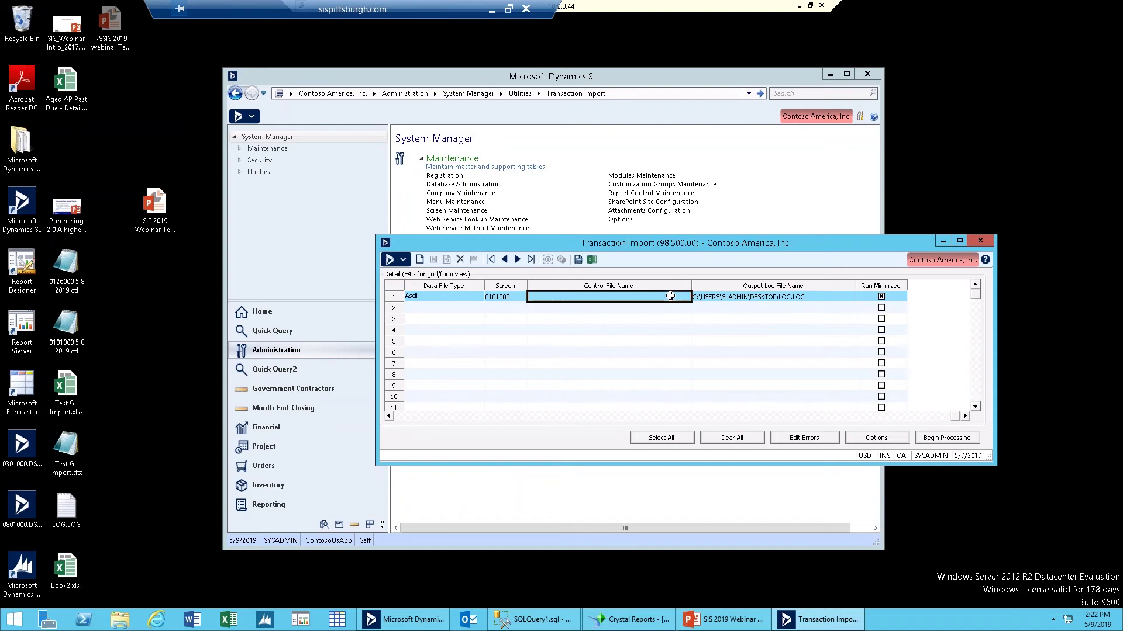
double_click(670, 296)
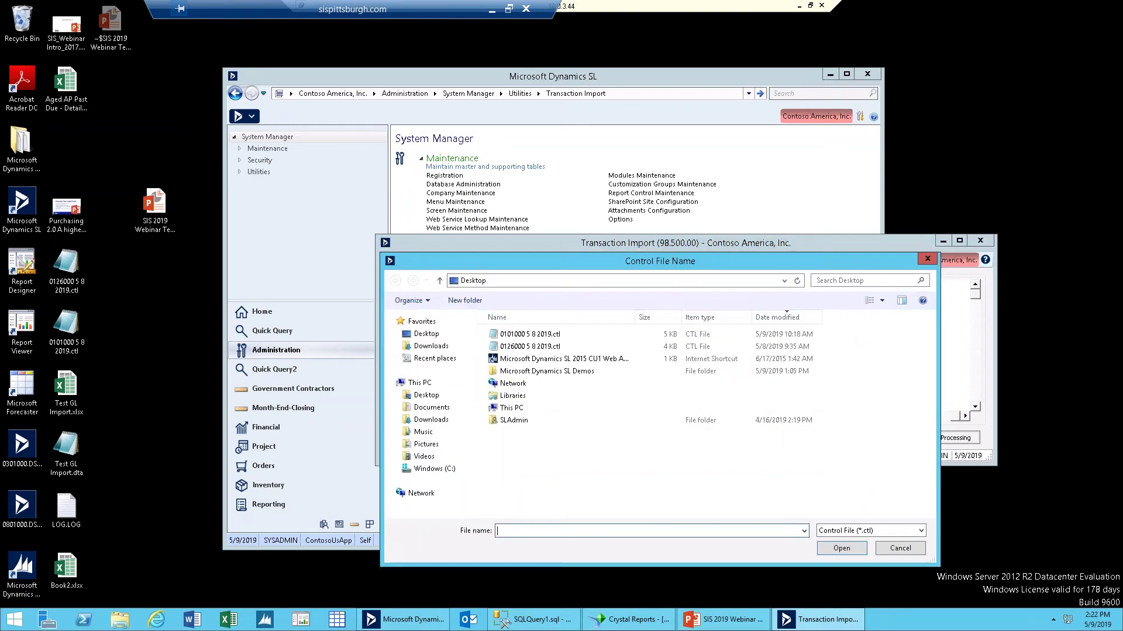
double_click(551, 334)
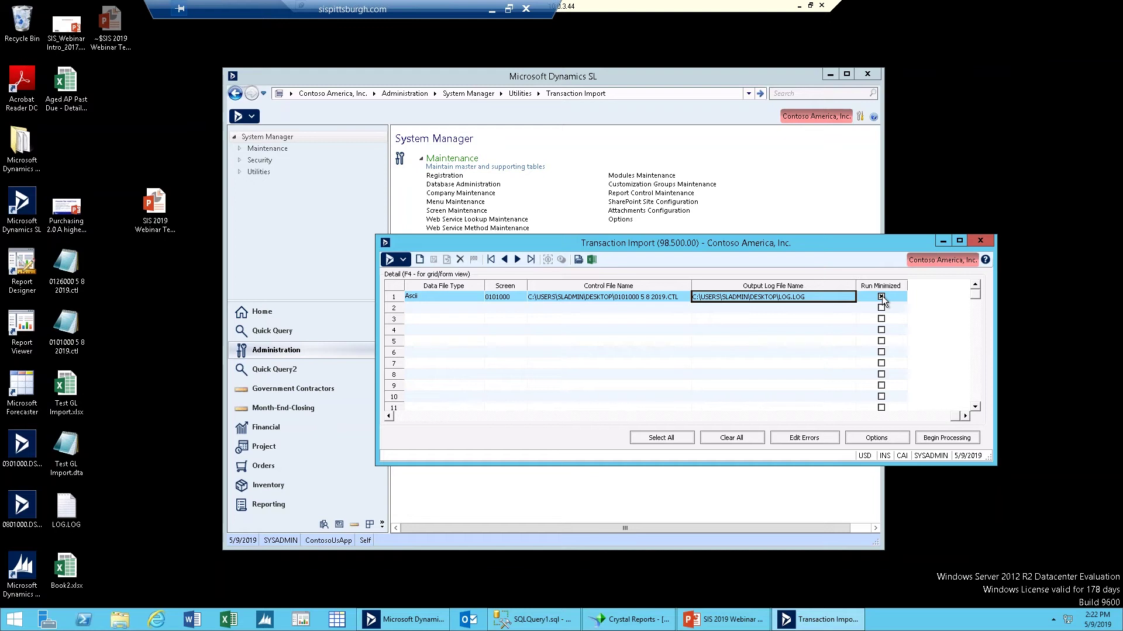
Try to process the first import row in Edit Only mode before a data file is specified.
click(873, 436)
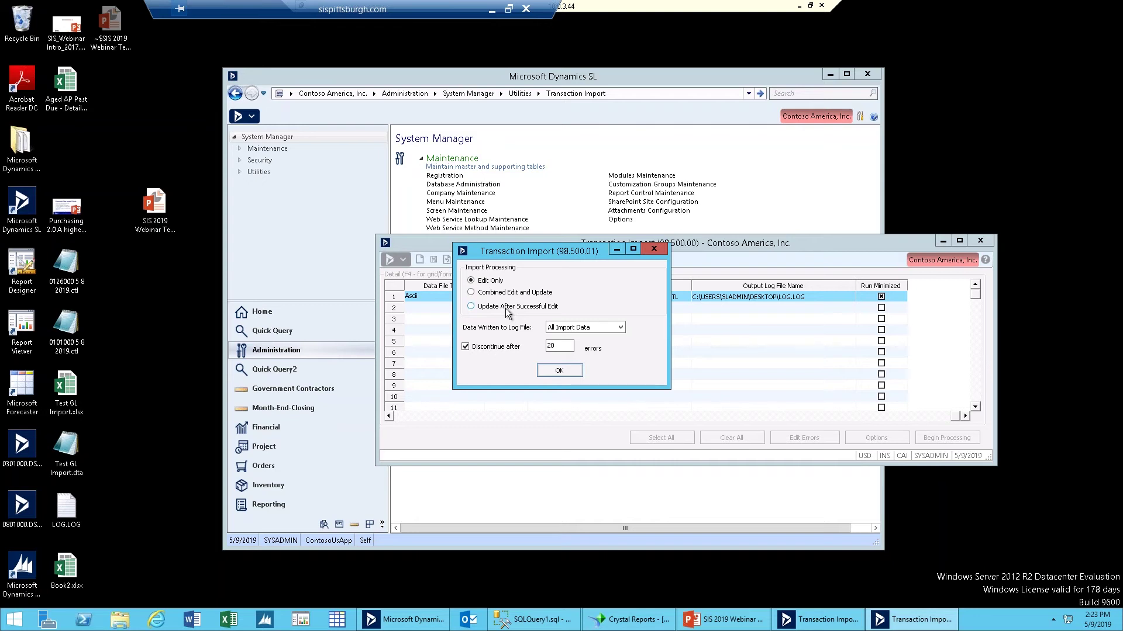
click(567, 371)
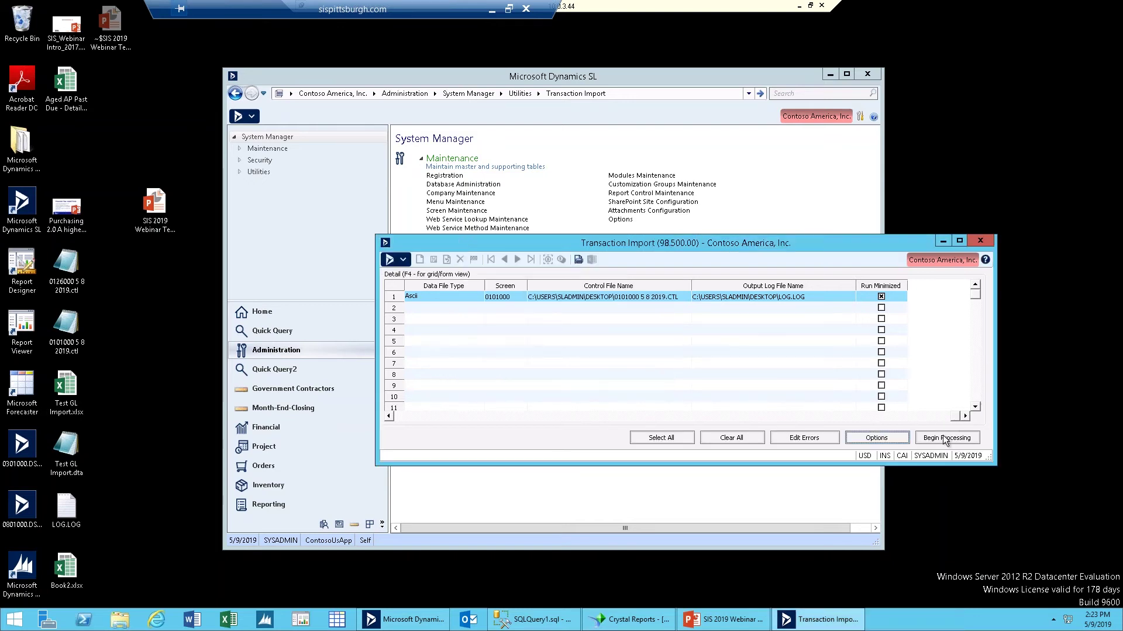
click(944, 440)
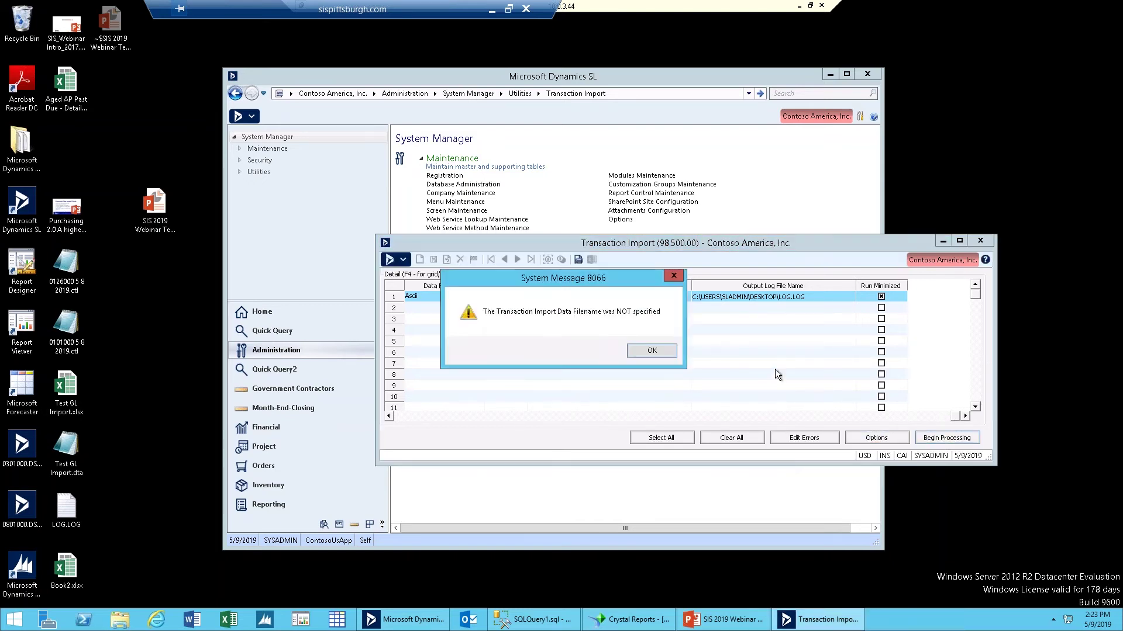
click(662, 350)
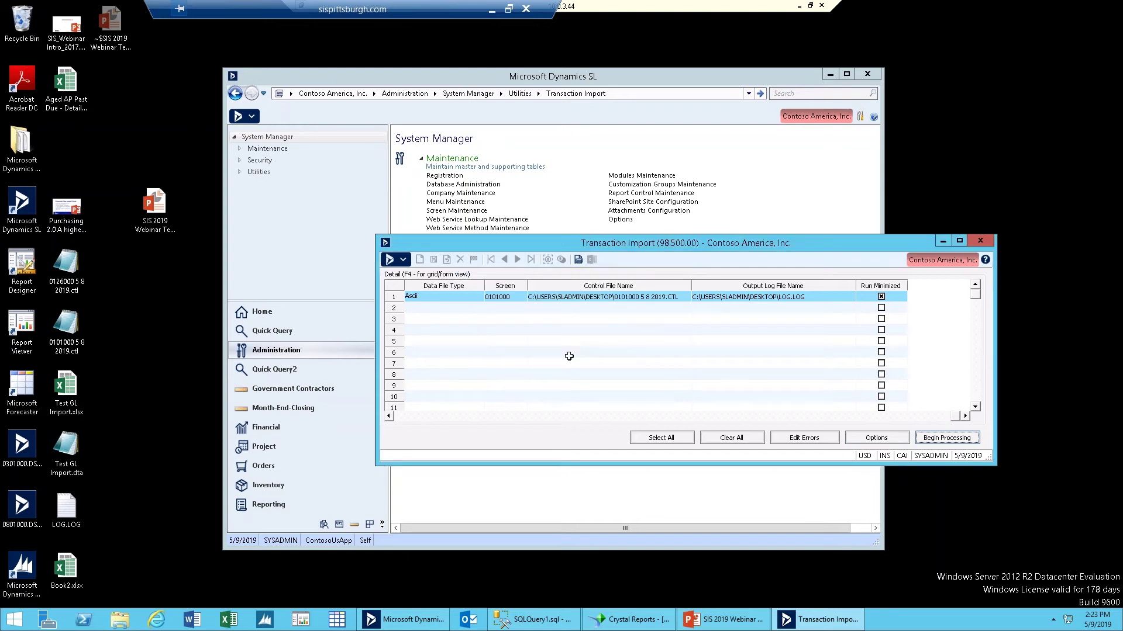
Choose the desktop file Test GL Import.dta as the first import row's data file.
click(418, 415)
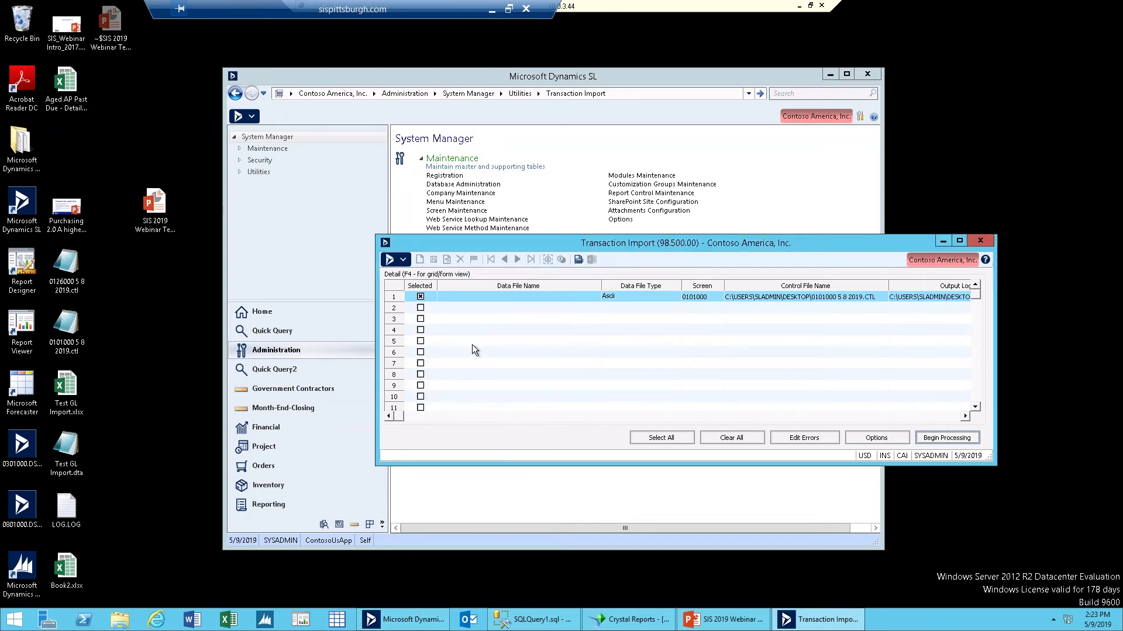
click(499, 296)
double_click(500, 296)
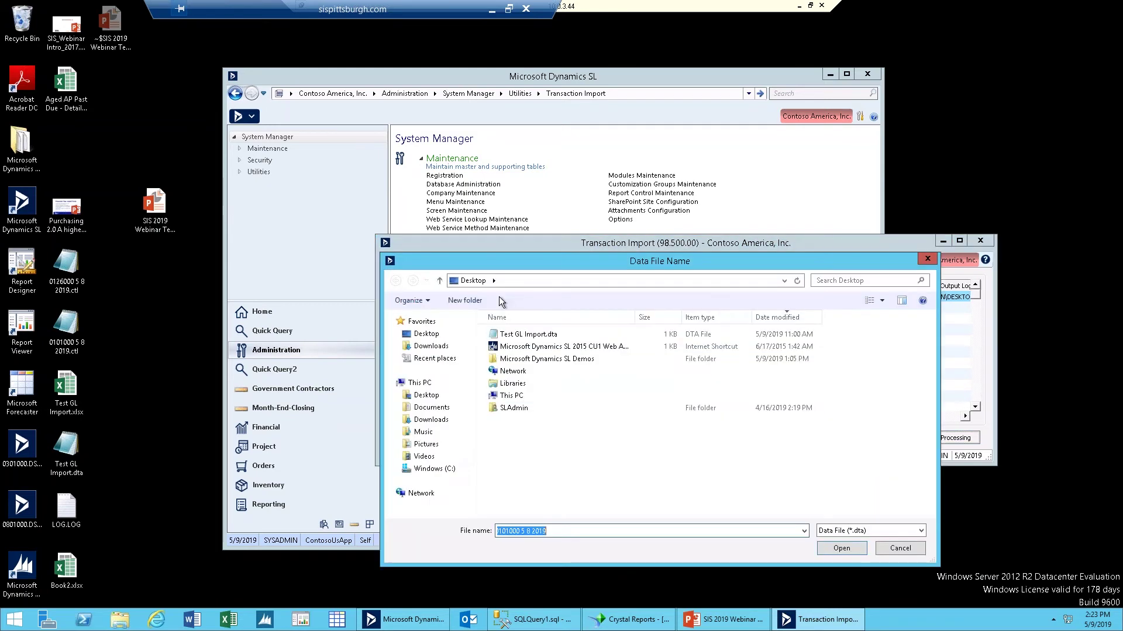
click(514, 334)
double_click(514, 334)
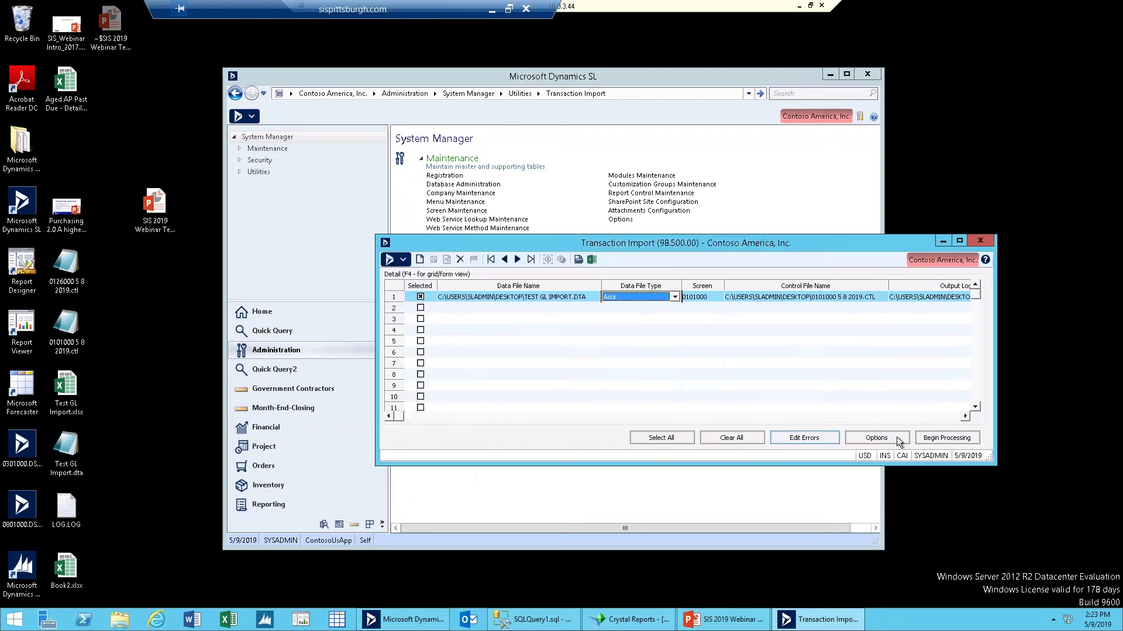
Keep the import processing option at Edit Only and process the selected import row.
click(876, 435)
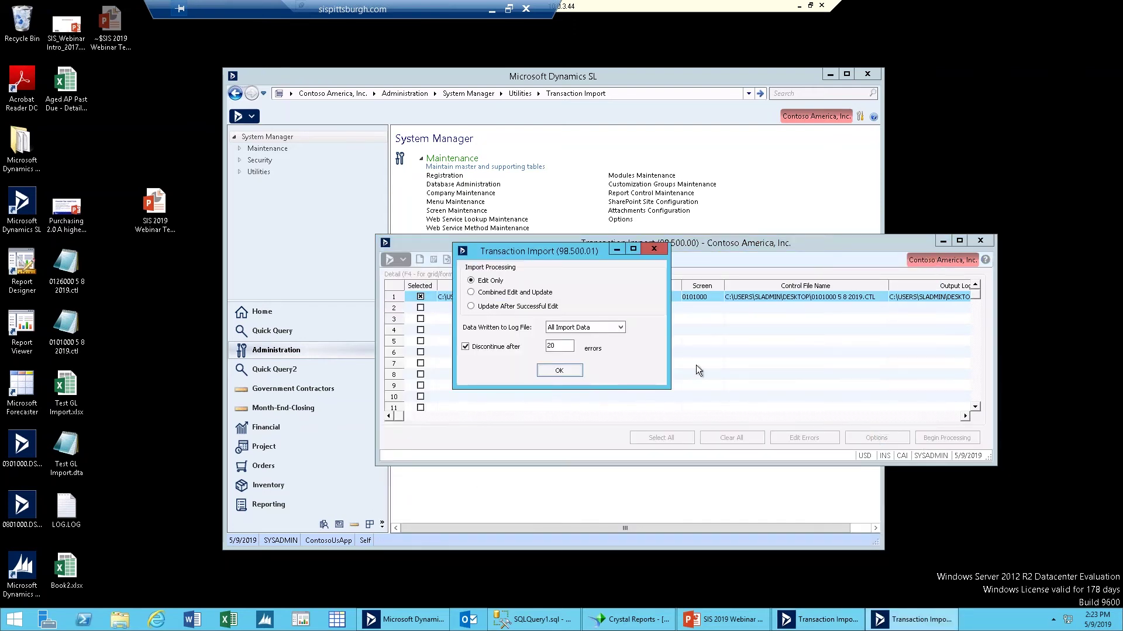
click(559, 370)
click(927, 440)
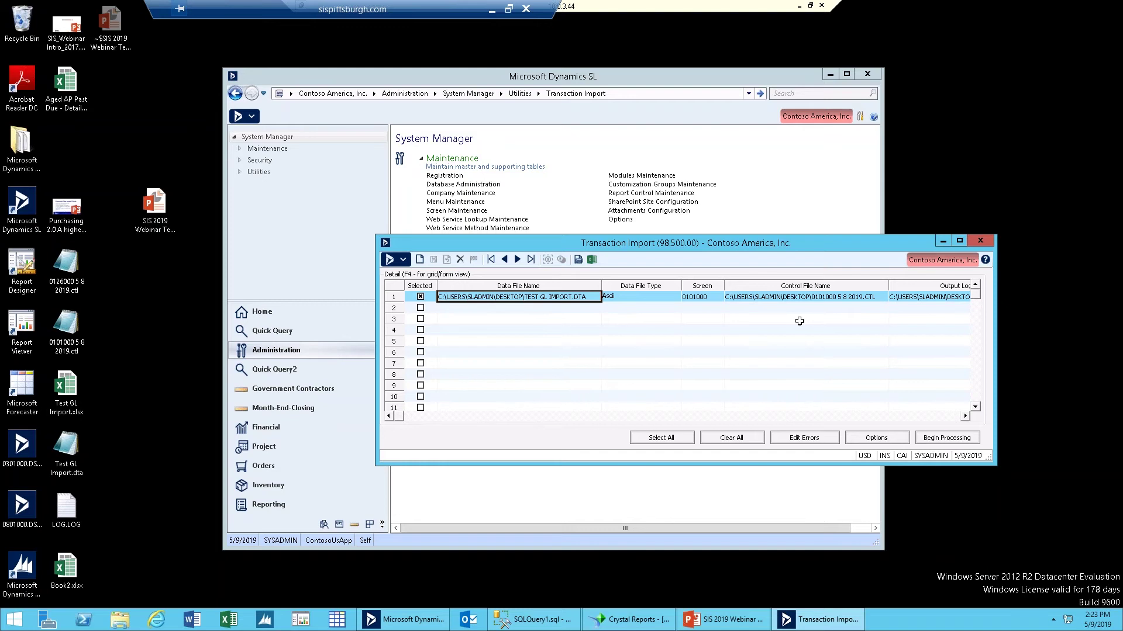
Open the import's log and data files for error editing and search the log file for "error".
click(801, 440)
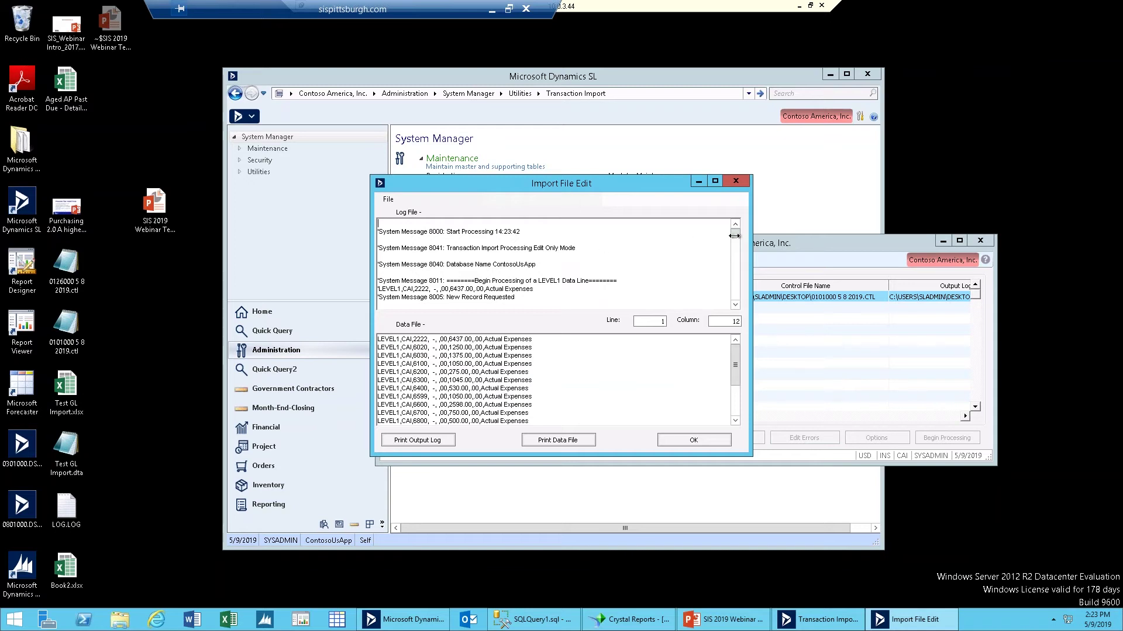
scroll(734, 254, down, 10)
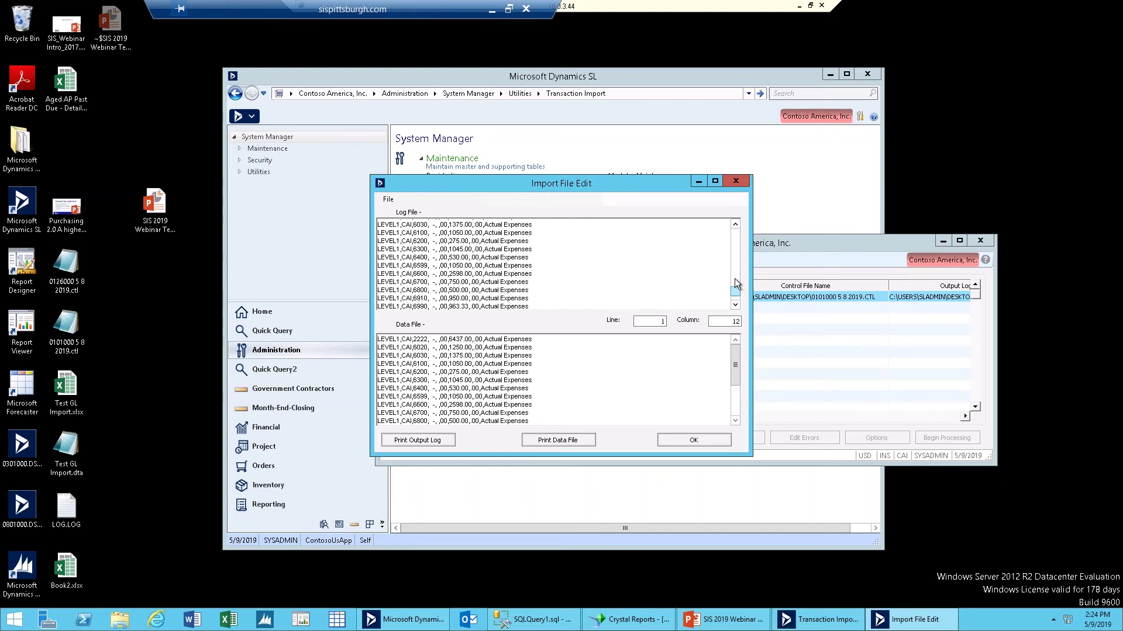
drag(735, 295, 735, 227)
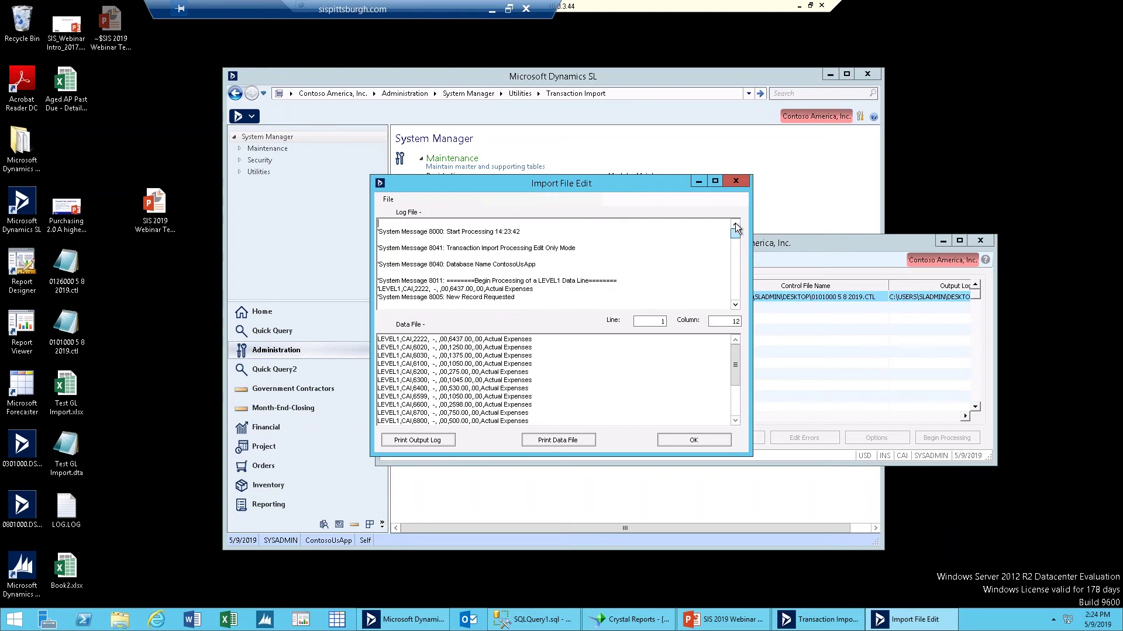
click(387, 200)
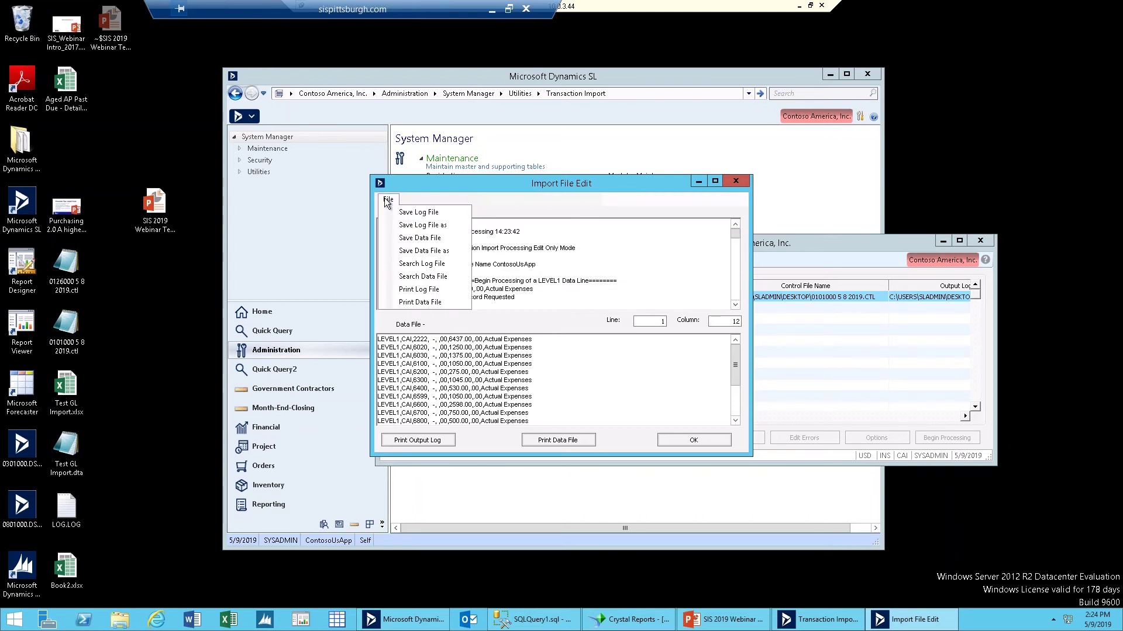
click(407, 268)
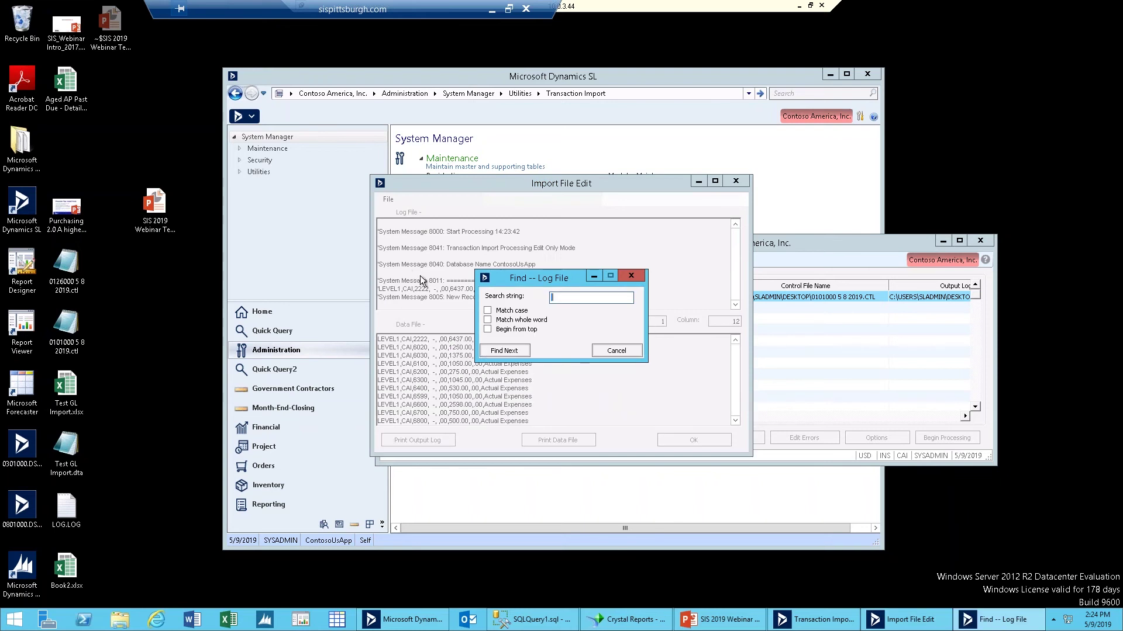
text(ert)
click(501, 350)
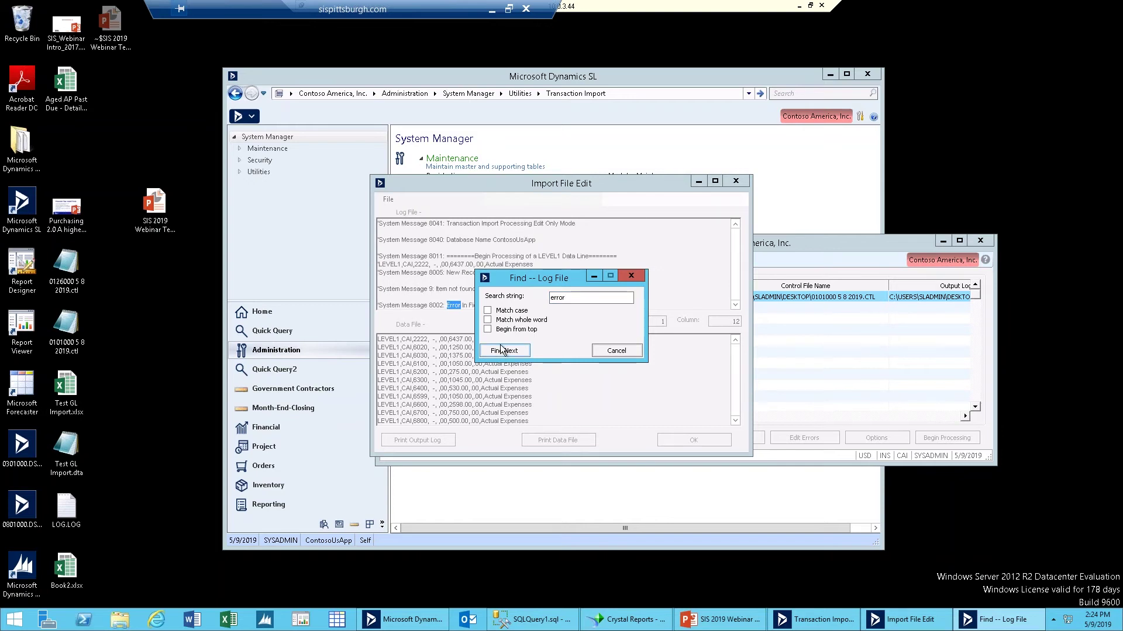
click(609, 351)
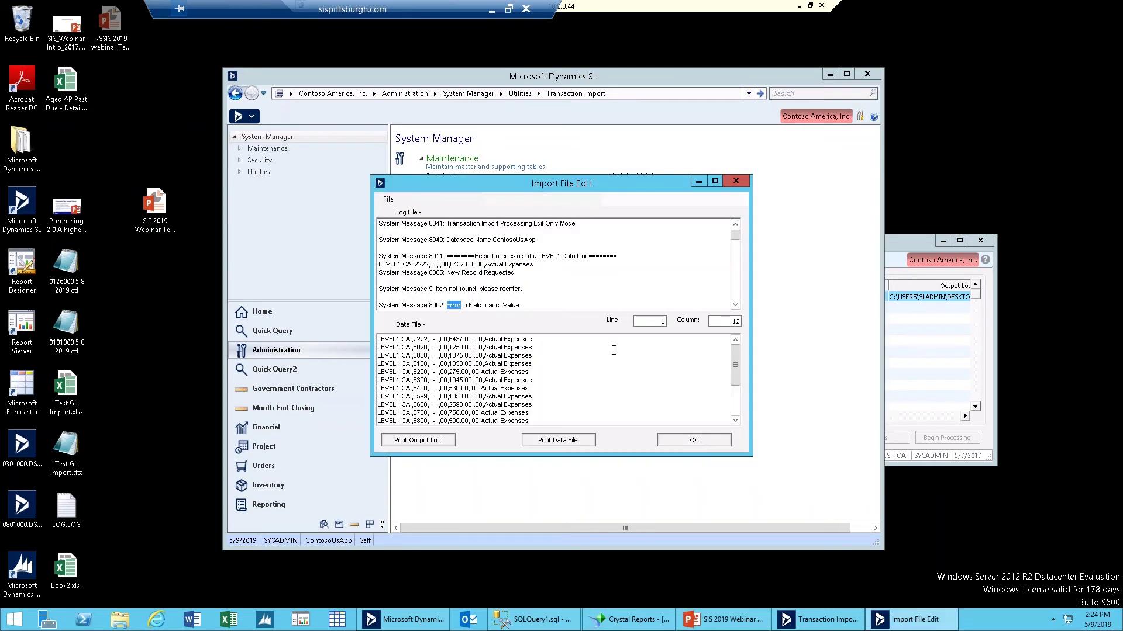
Examine the log messages for the first data line, noting the field, line number and column of the error.
click(735, 306)
click(735, 306)
click(735, 305)
click(735, 306)
click(735, 306)
click(735, 306)
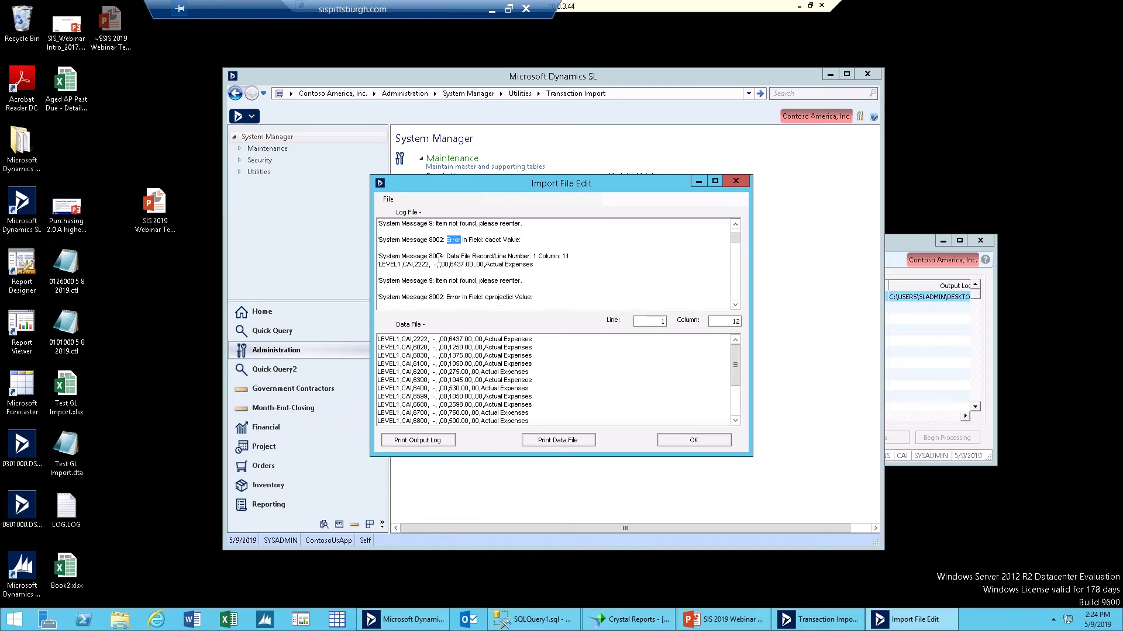
drag(501, 243, 493, 244)
drag(491, 244, 487, 246)
drag(414, 266, 429, 269)
click(539, 257)
Try to locate column 11 of line 1 in the data file by entering the column number.
click(725, 321)
text(11)
click(730, 323)
text(13)
double_click(734, 322)
text(11)
key(BackSpace)
text(2)
double_click(722, 320)
text(111)
double_click(736, 321)
text(11)
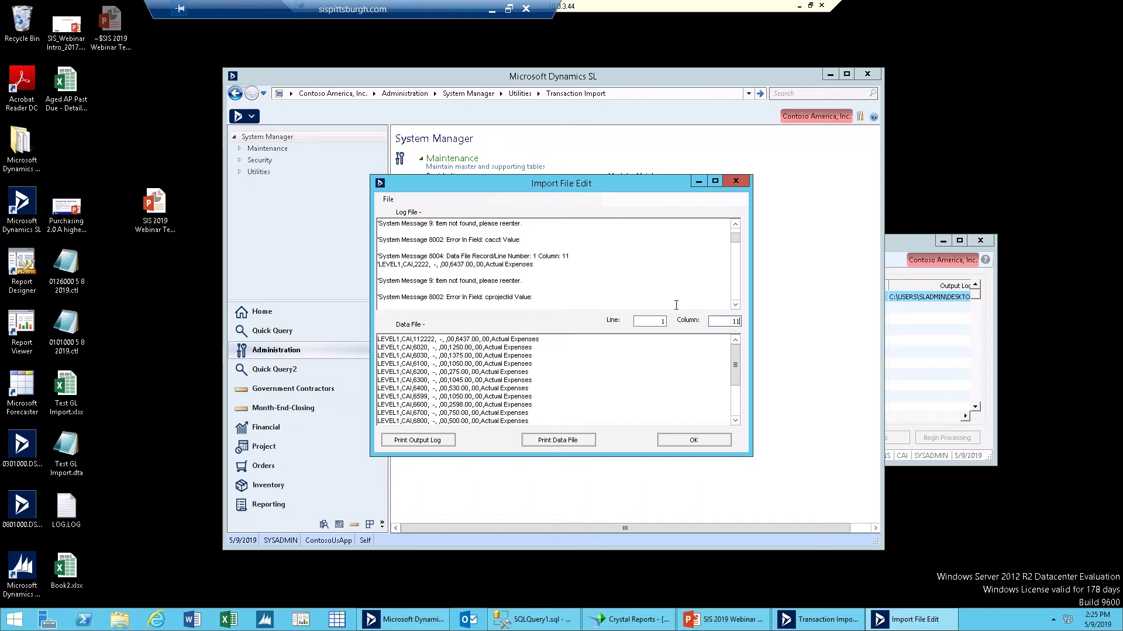
Recheck the first error record in the log and close Import File Edit without saving the data file.
click(605, 266)
click(415, 264)
scroll(427, 271, down, 1)
scroll(427, 271, up, 1)
click(735, 185)
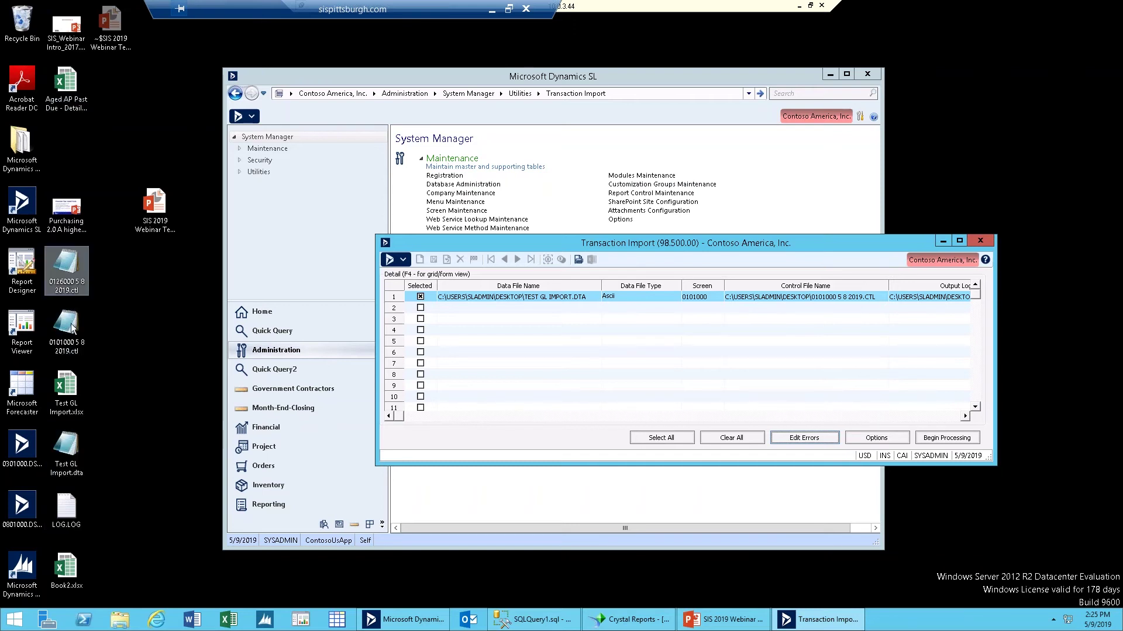
Open Test GL Import.dta from the desktop in Notepad, change the first line's account to 6020, and save and close it.
double_click(66, 450)
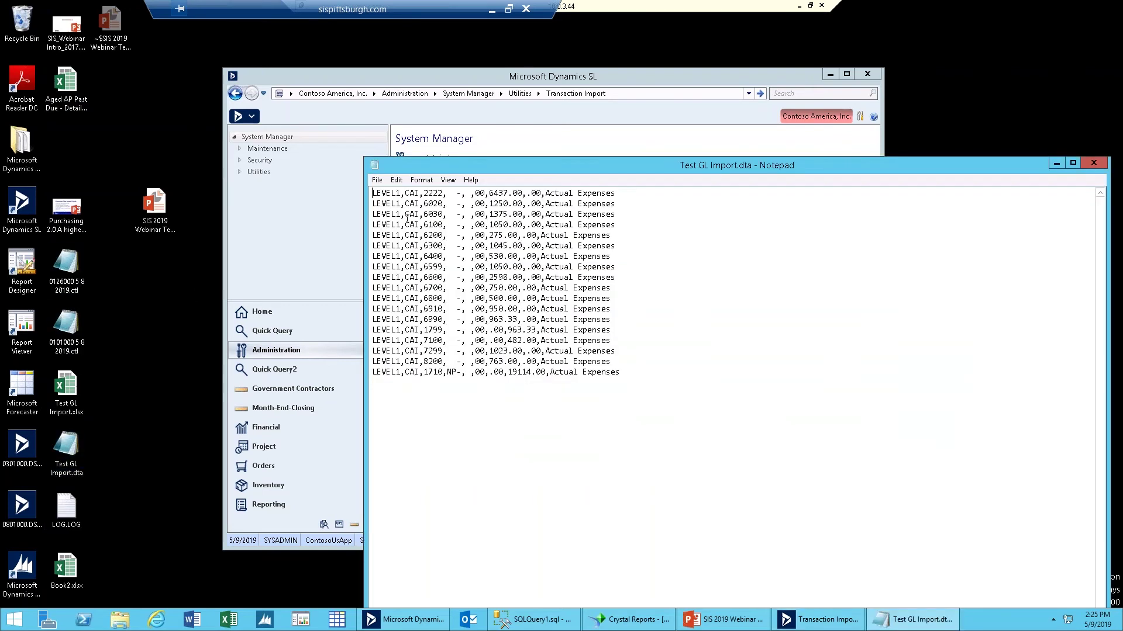
click(444, 194)
key(BackSpace)
key(BackSpace)
key(BackSpace)
key(BackSpace)
text(6020)
click(1093, 164)
click(535, 316)
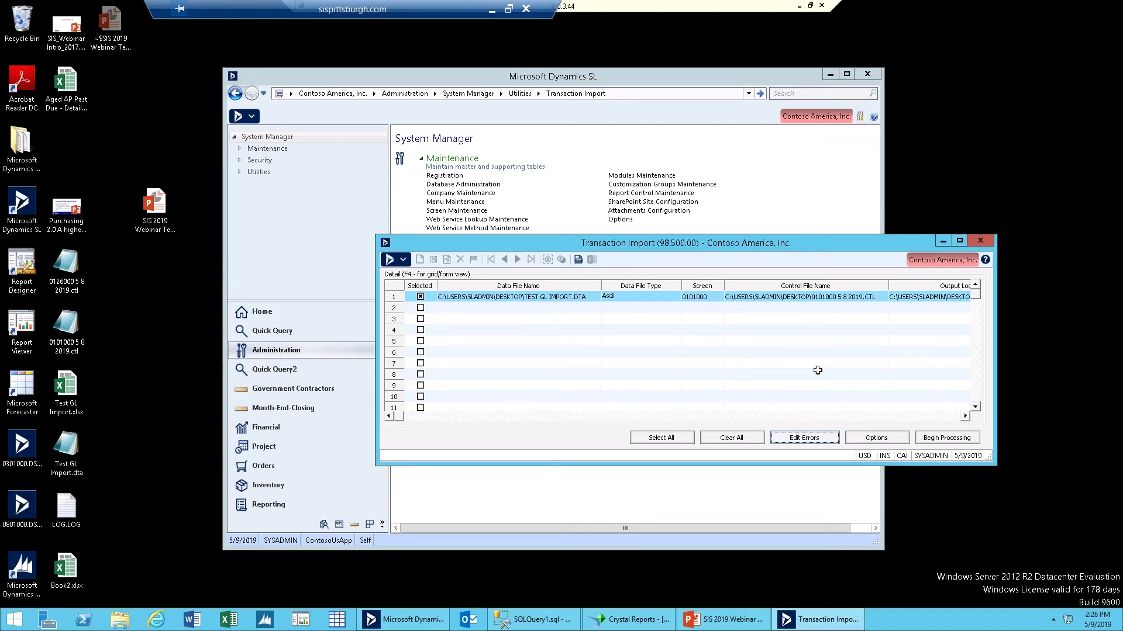
Process the corrected import data file again with the Edit Only option.
click(898, 436)
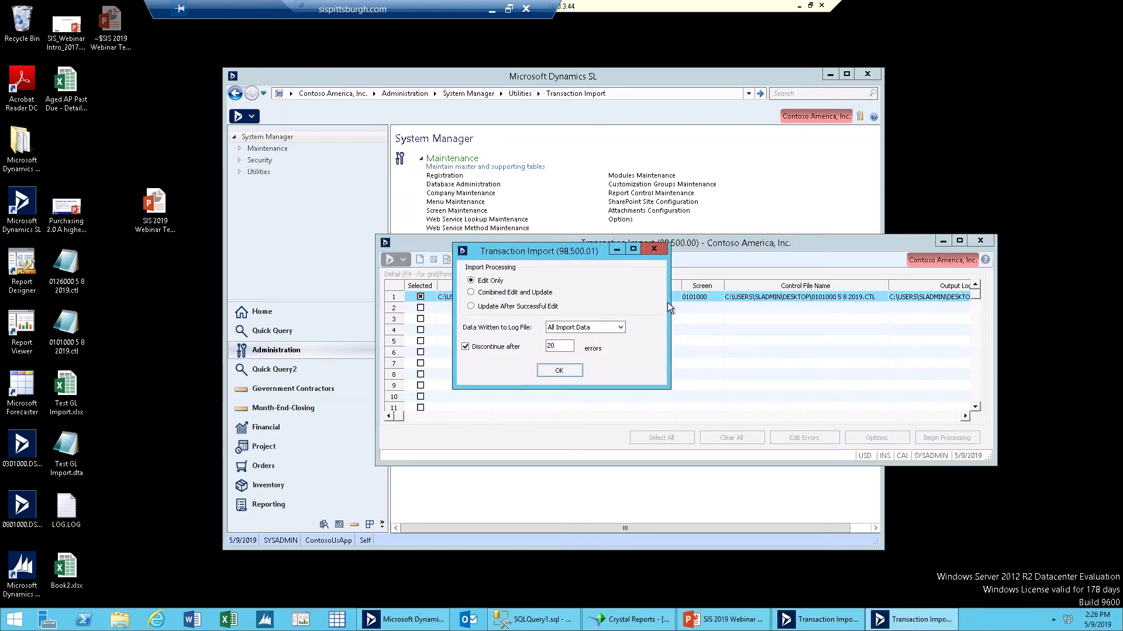
click(559, 370)
click(969, 441)
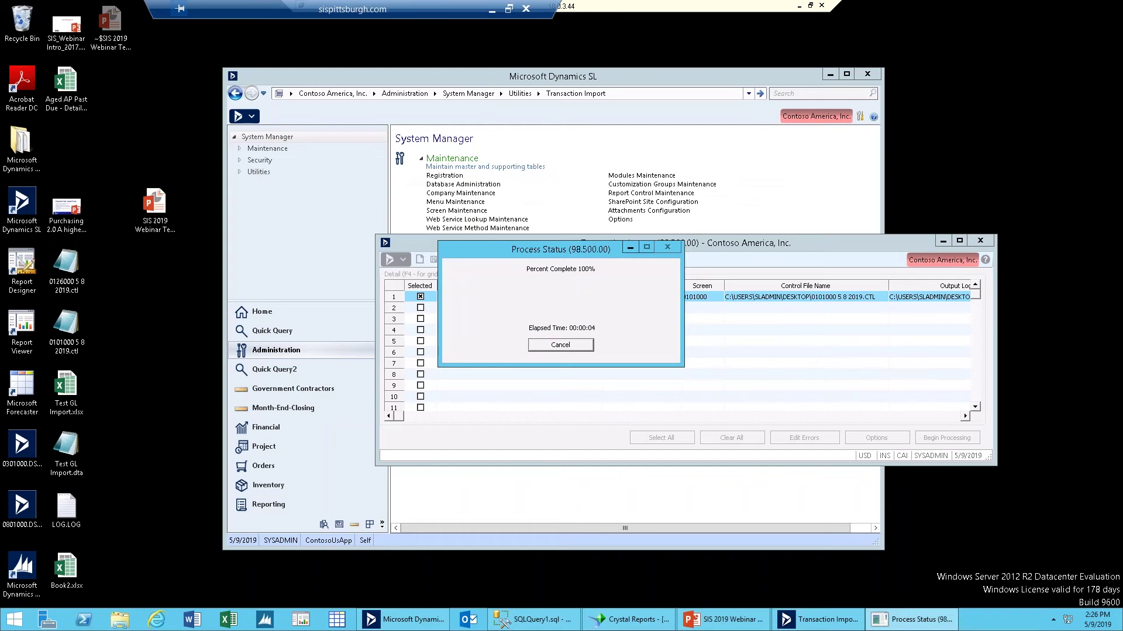
Examine the number of detected errors at the end of the new Edit Only log, then close the import file editor.
click(821, 440)
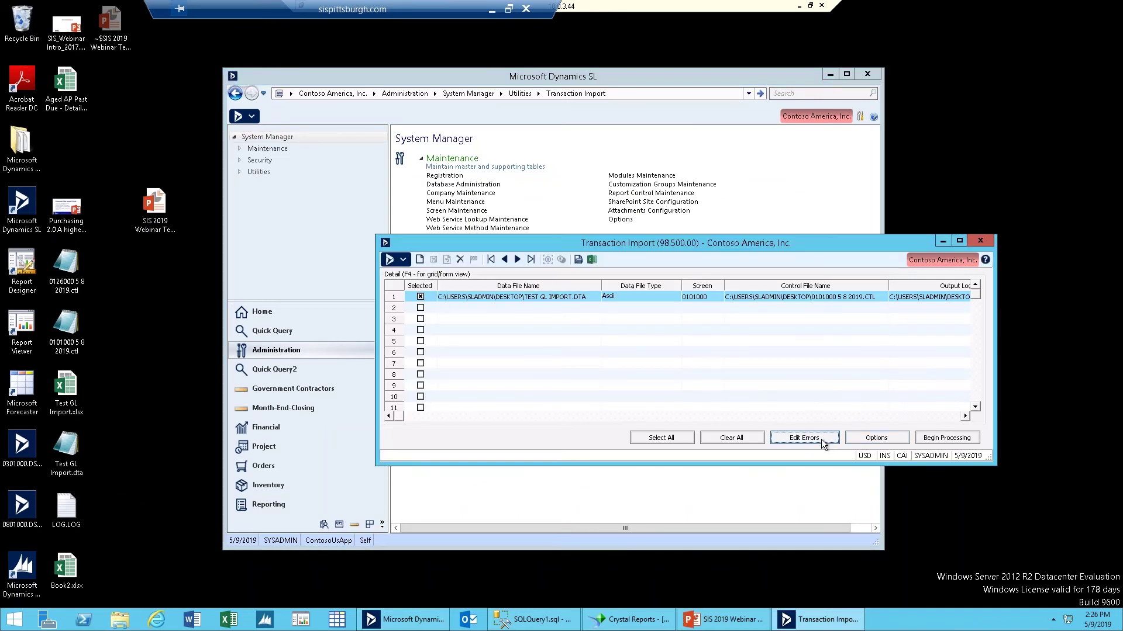
drag(738, 240, 739, 303)
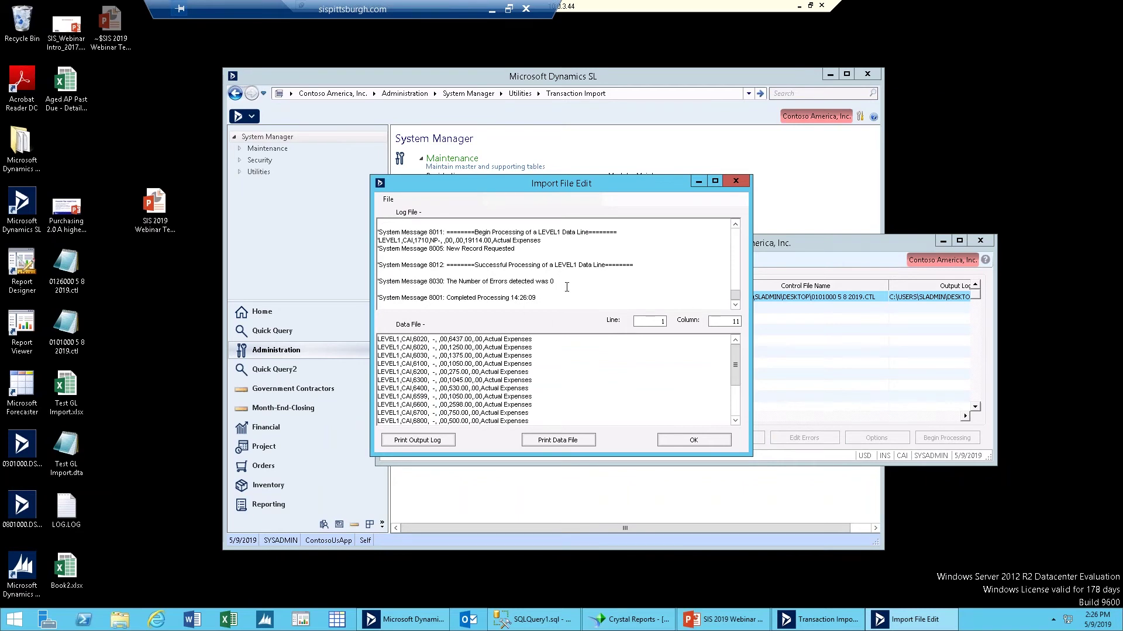
drag(554, 282, 449, 286)
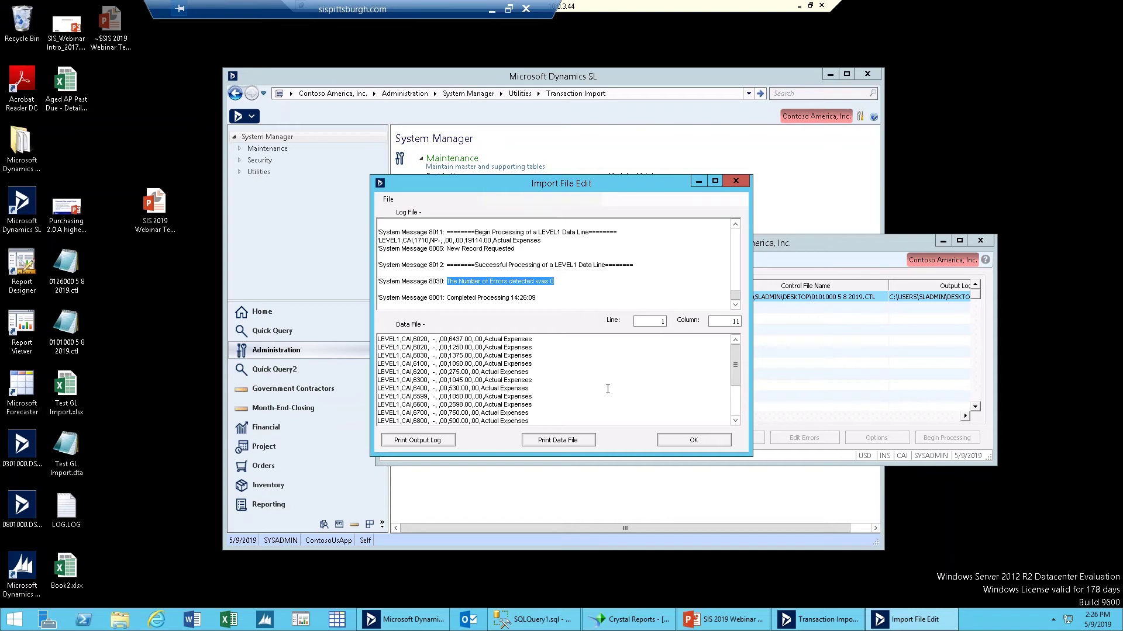
click(675, 441)
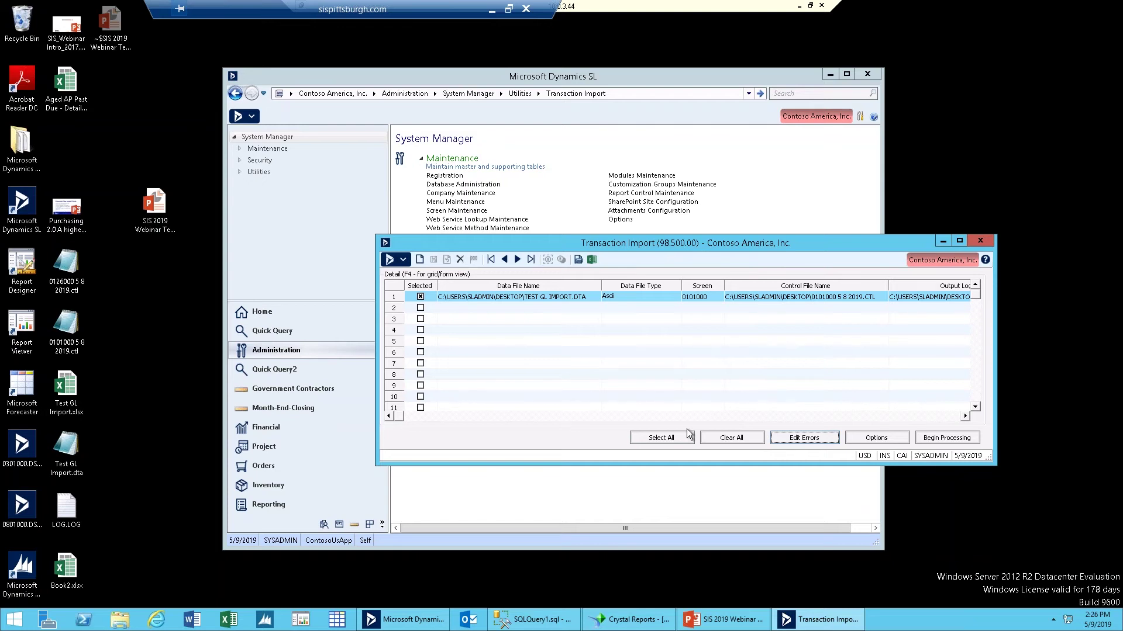
click(806, 439)
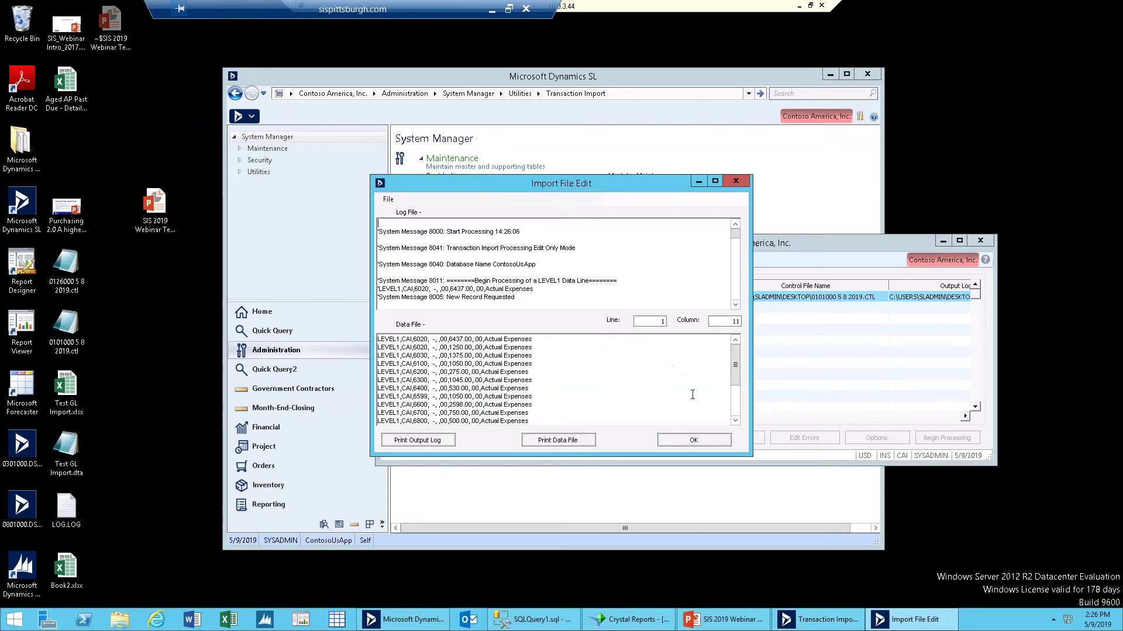
click(680, 440)
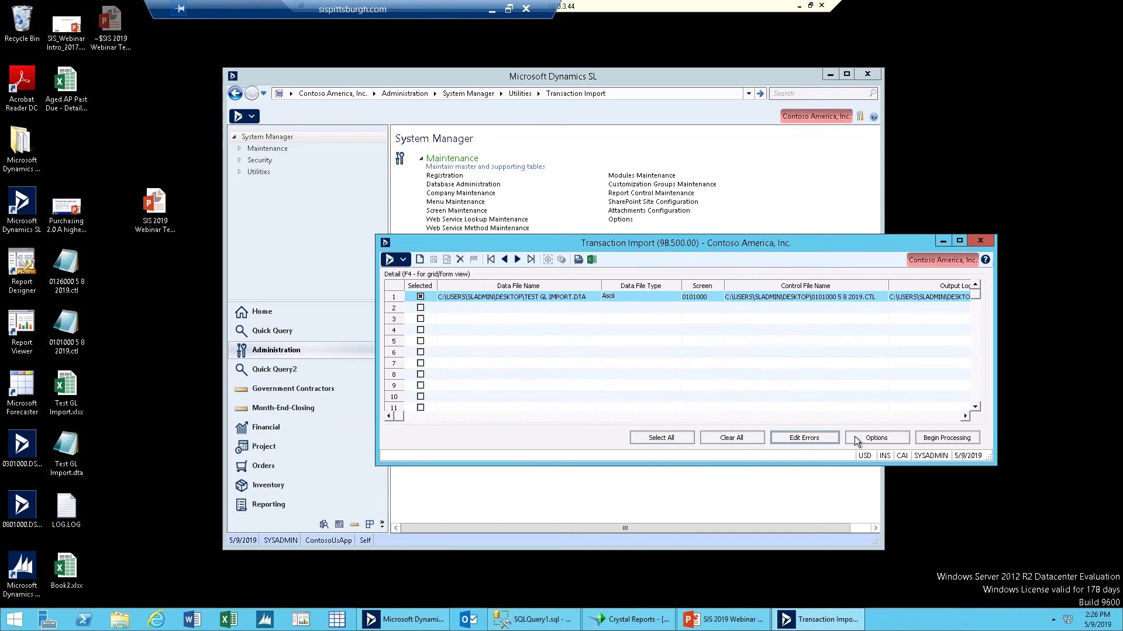
Set import processing to Update After Successful Edit and process the selected import row.
click(858, 438)
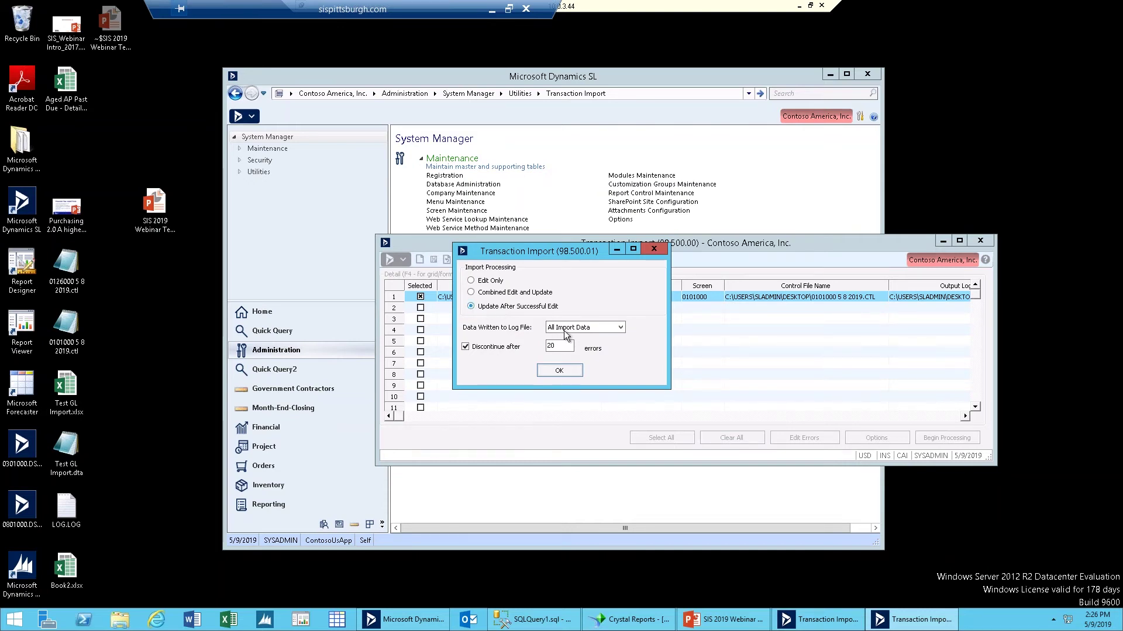
click(559, 370)
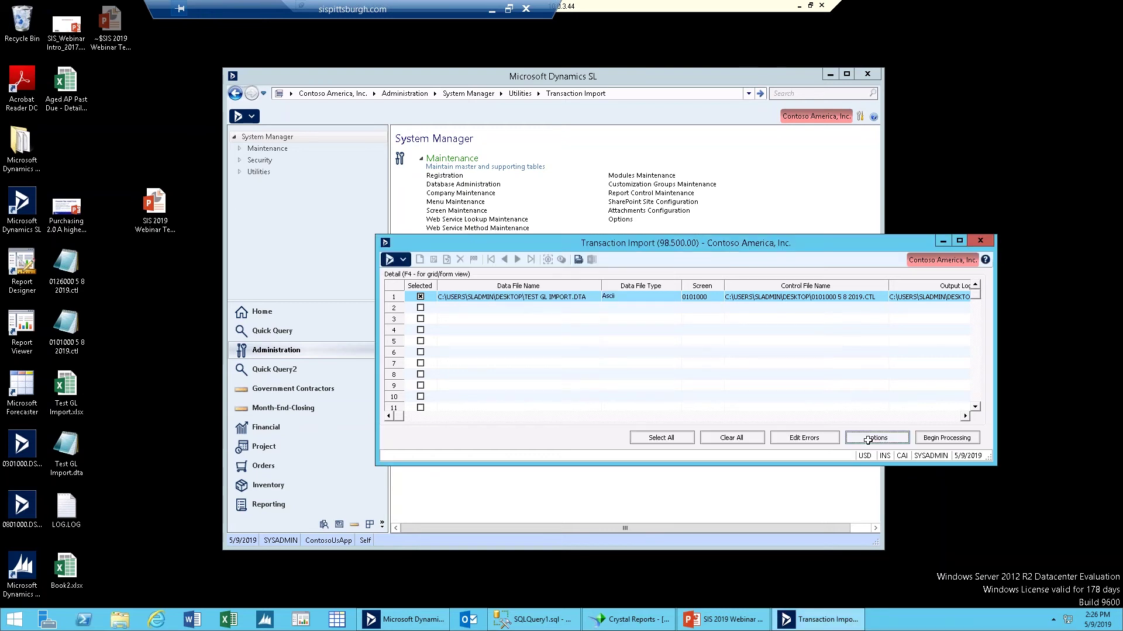
click(934, 443)
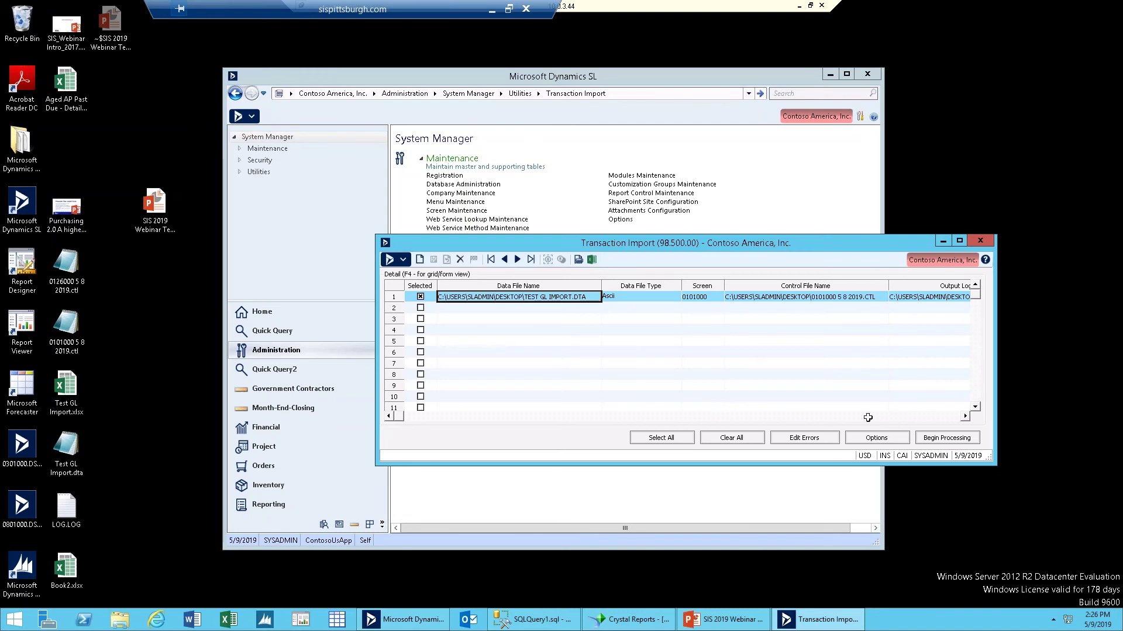
Open the update run's log and examine its closing messages about the batch balance.
click(819, 436)
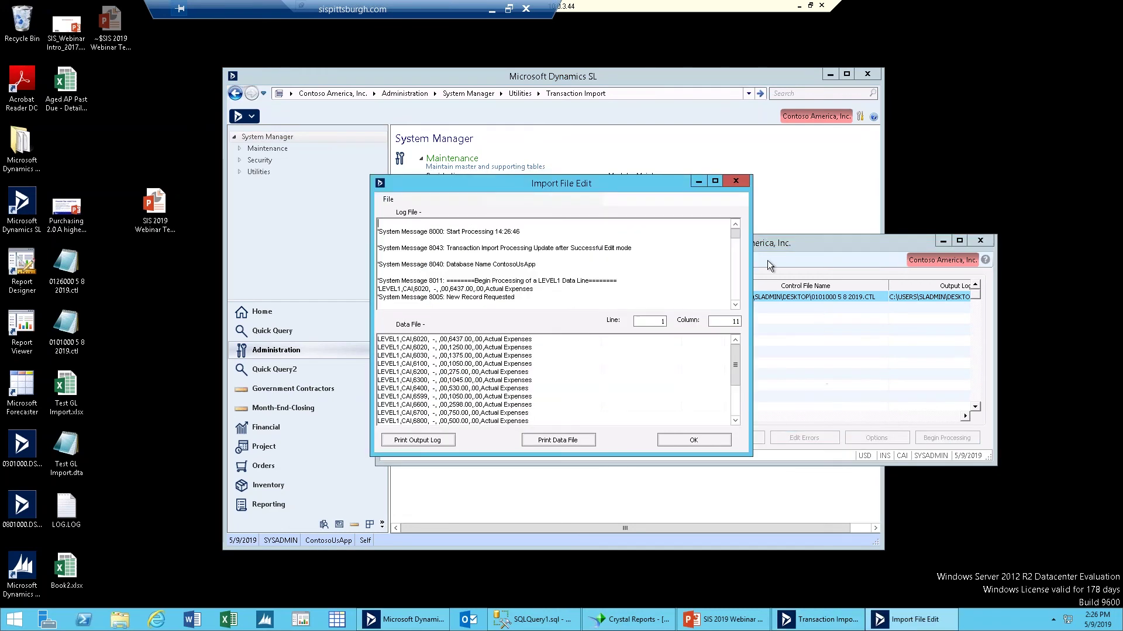
drag(736, 236, 746, 310)
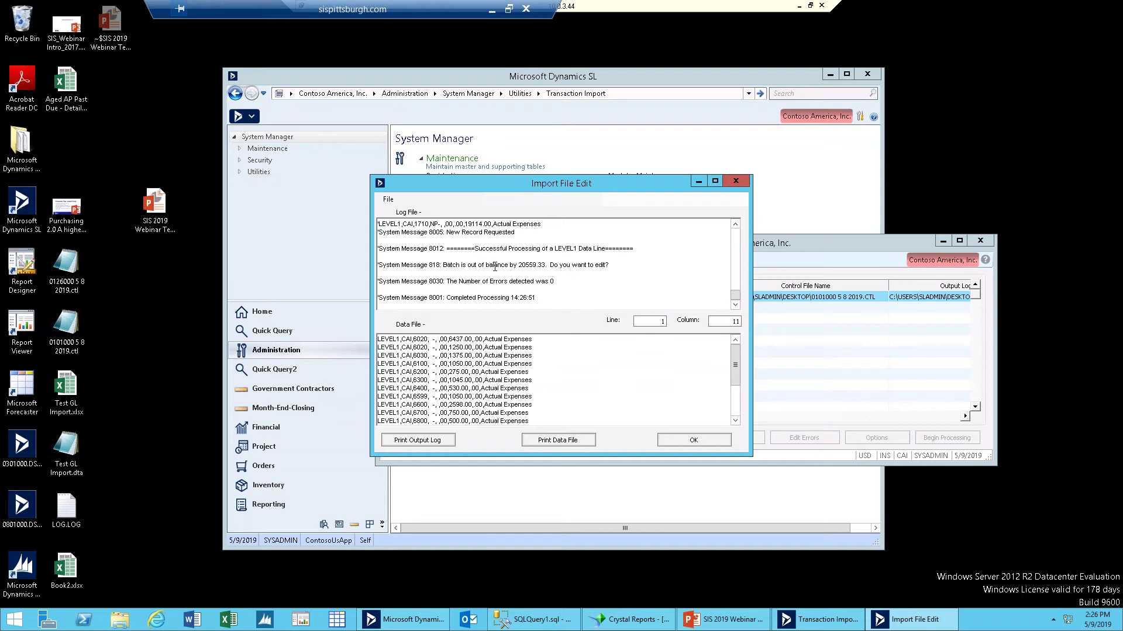
drag(444, 268, 544, 270)
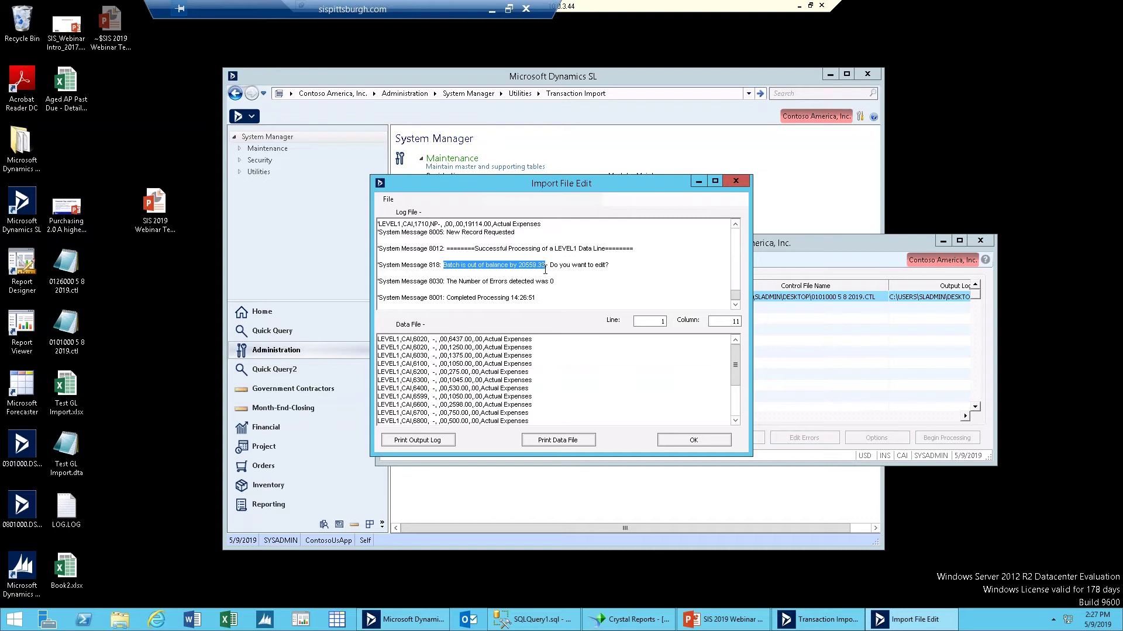
Close the import log and Transaction Import, and open Journal Transactions in the General Ledger module.
click(694, 440)
click(980, 240)
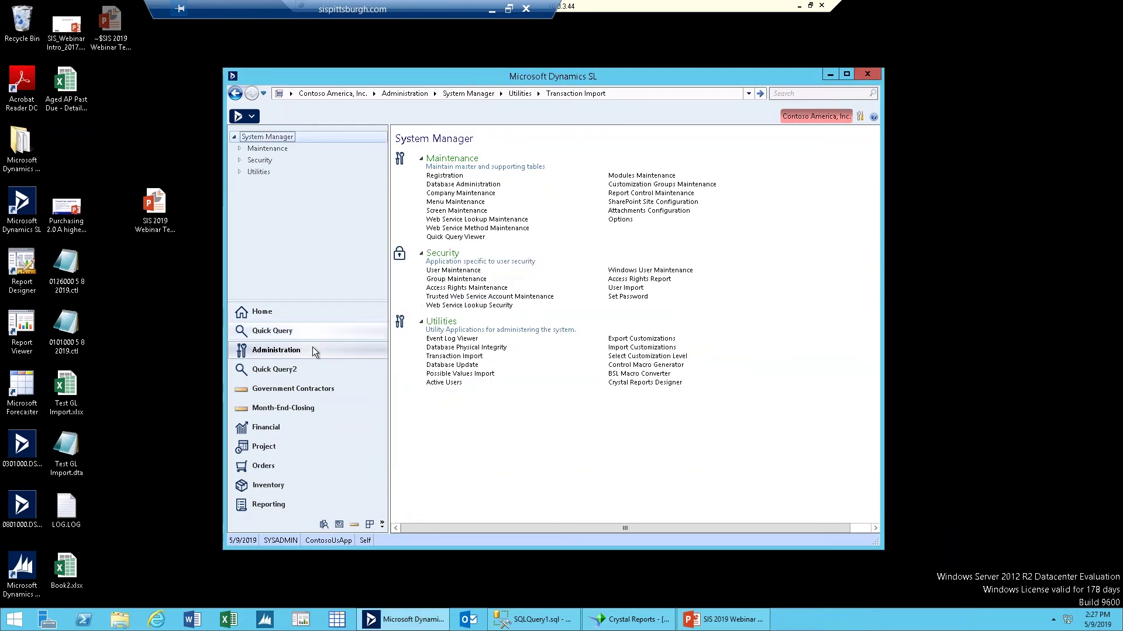
click(271, 432)
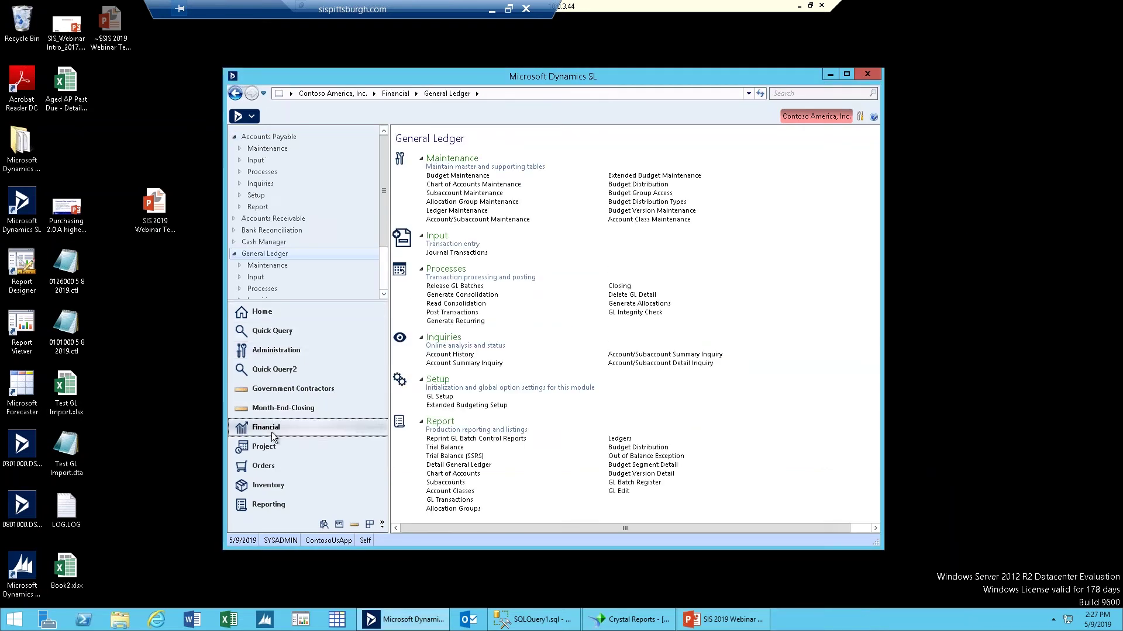
click(456, 253)
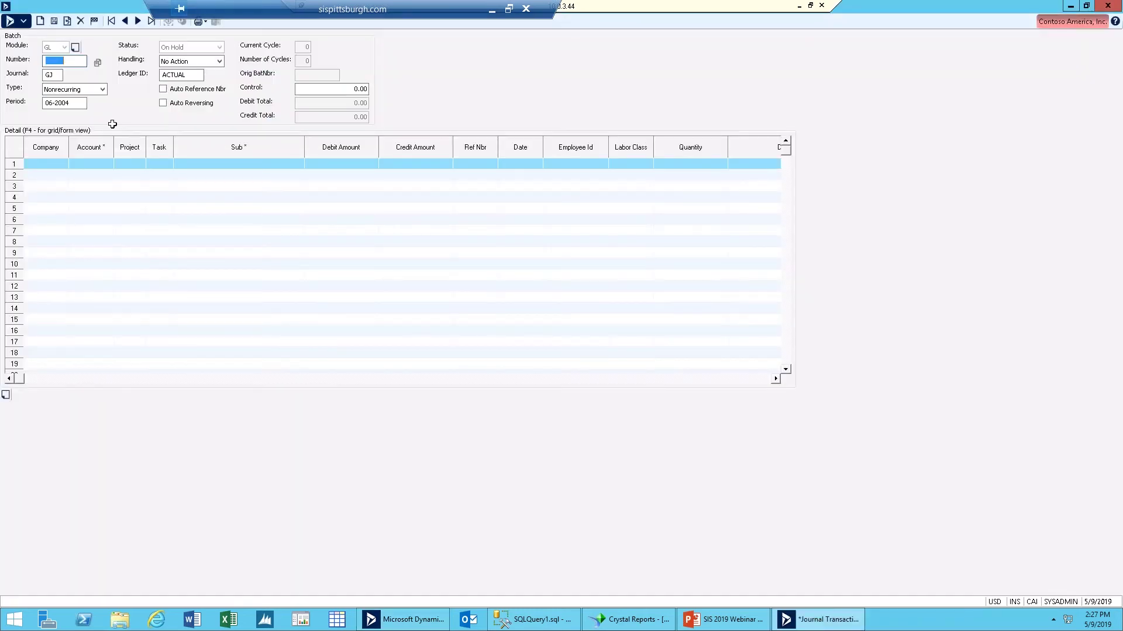
Load imported batch 000281, examine its control total, then close the screen and decline to edit the batch.
double_click(54, 67)
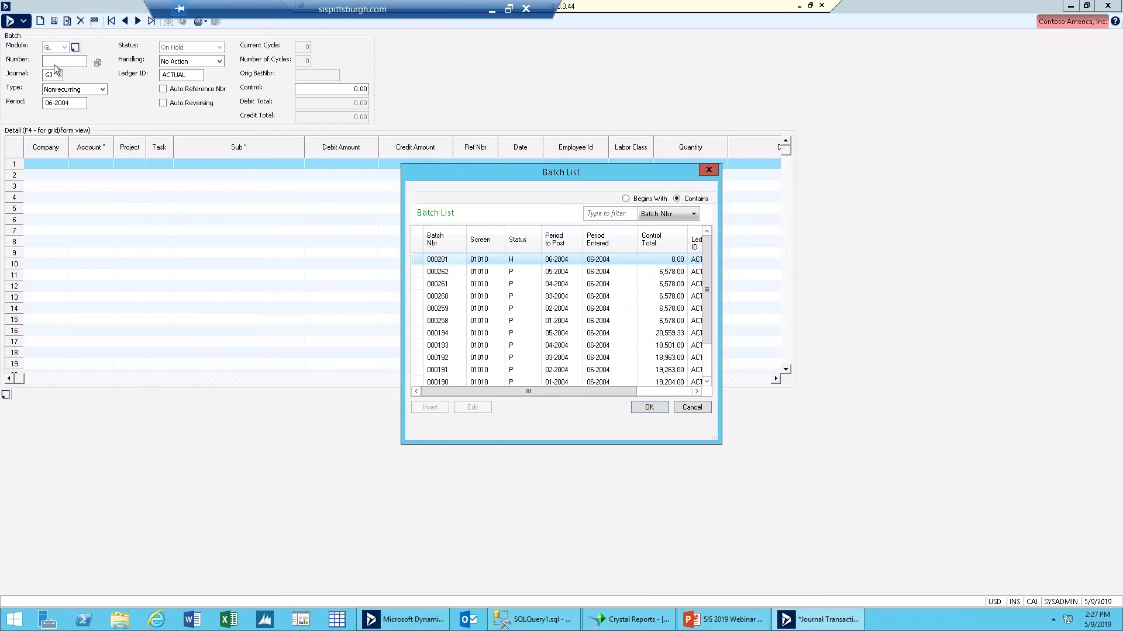
click(646, 407)
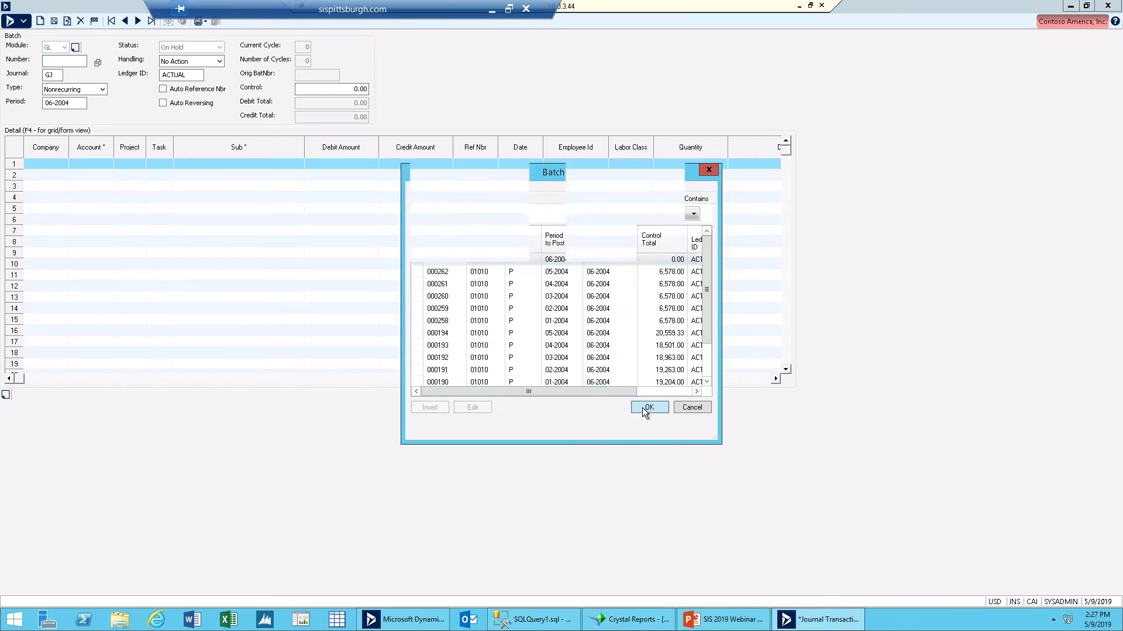
click(316, 87)
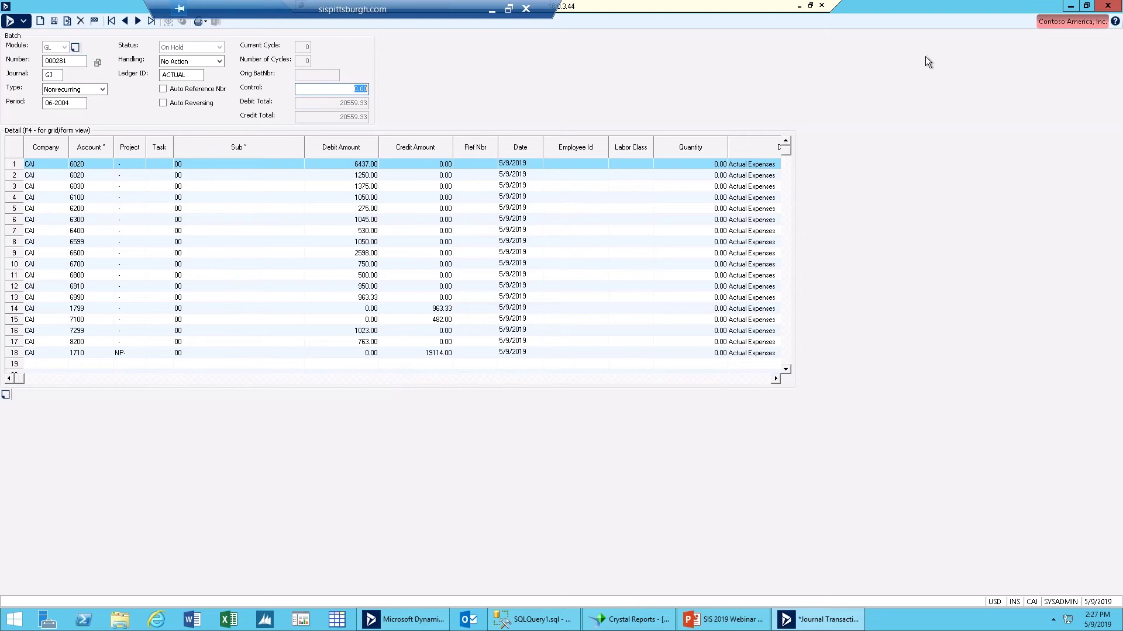
click(1109, 6)
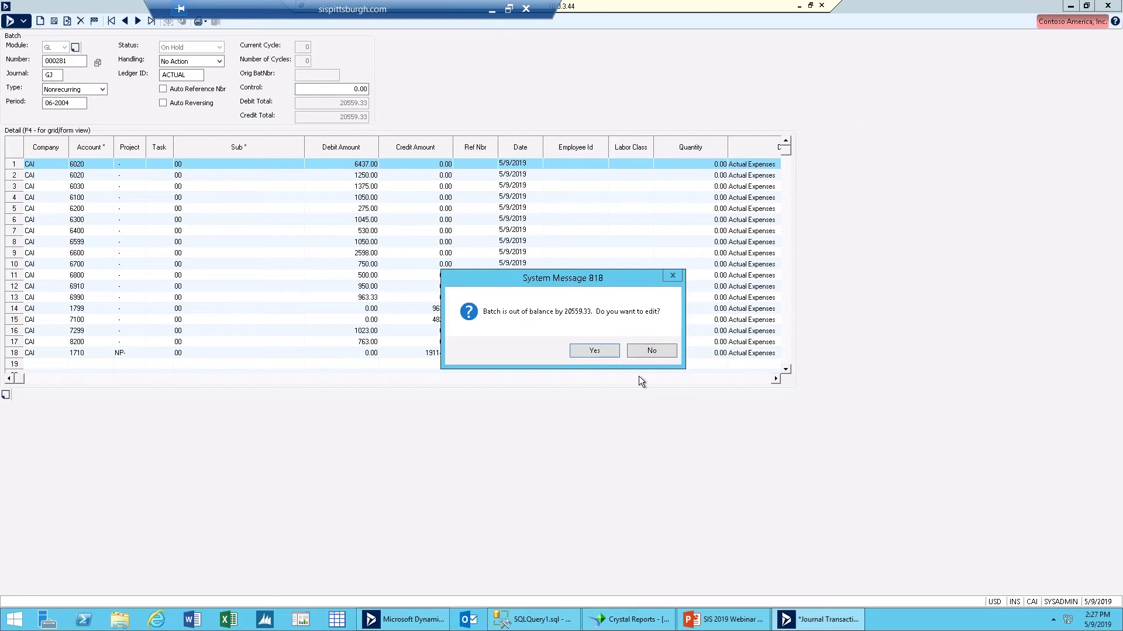
click(652, 350)
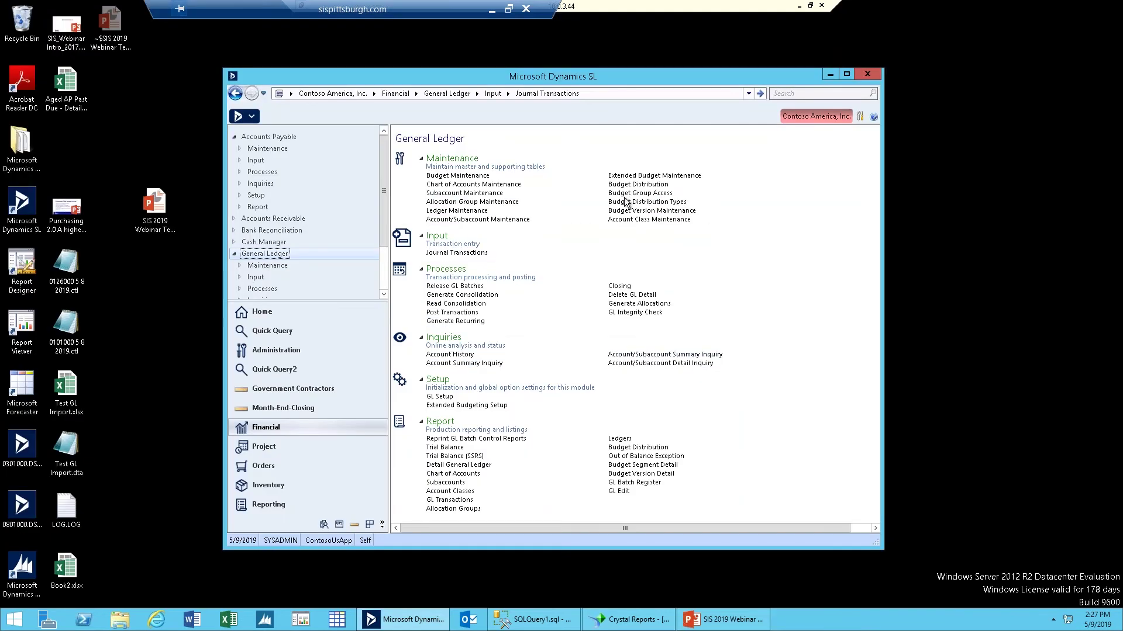
Open the Test GL Import.dta desktop file and change the first line's level identifier to "LEVEL1,delete" in quotation marks.
drag(605, 79, 608, 76)
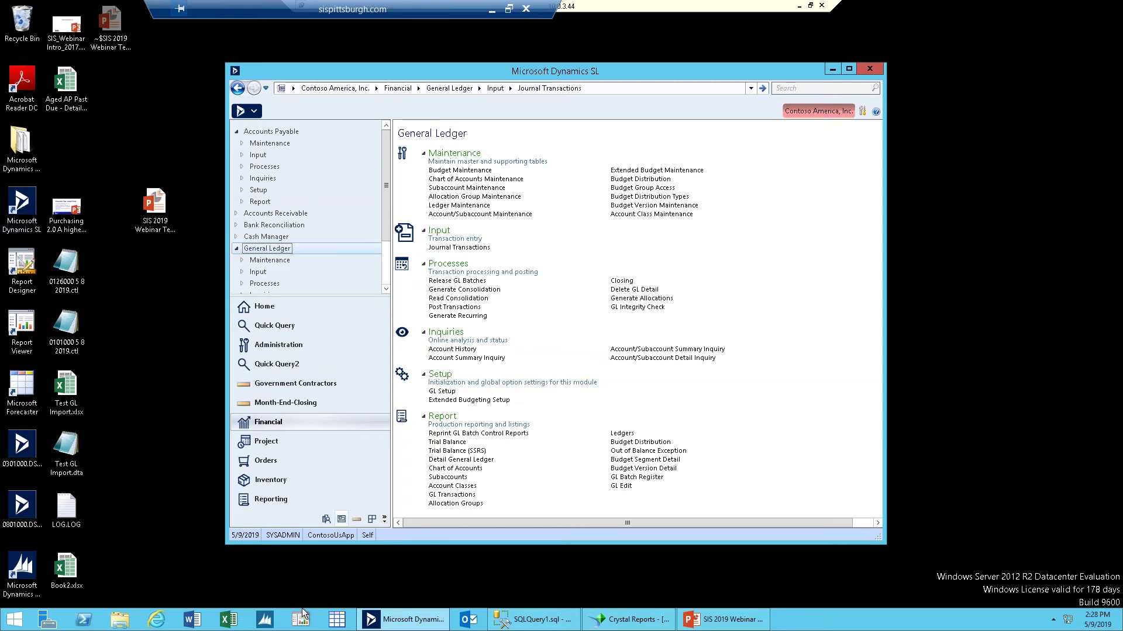
double_click(75, 332)
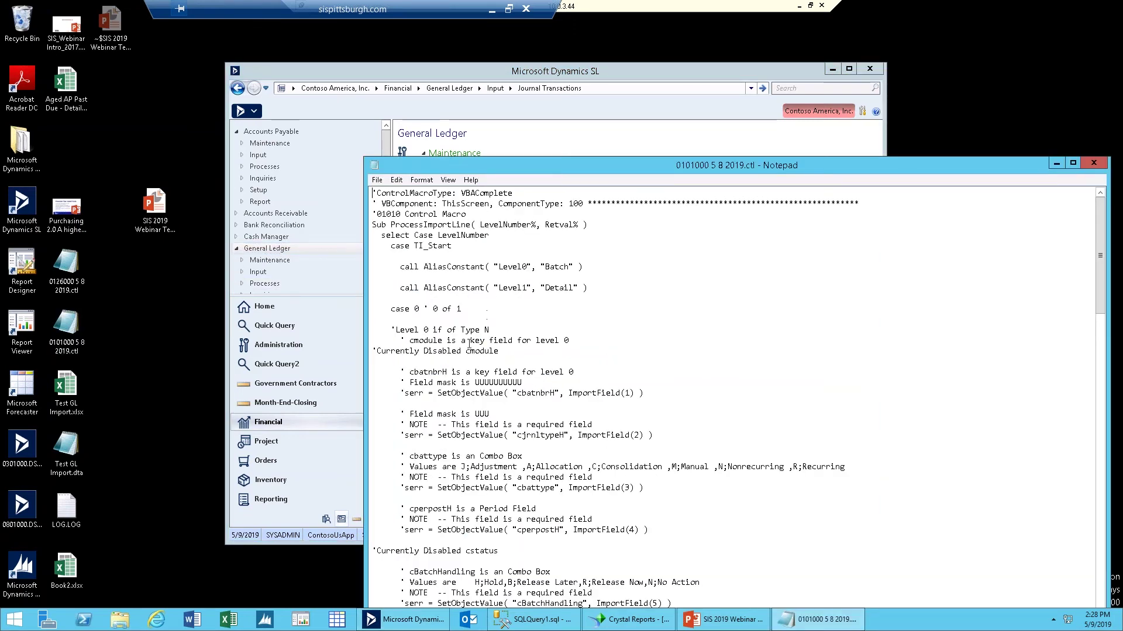
click(1092, 163)
double_click(66, 449)
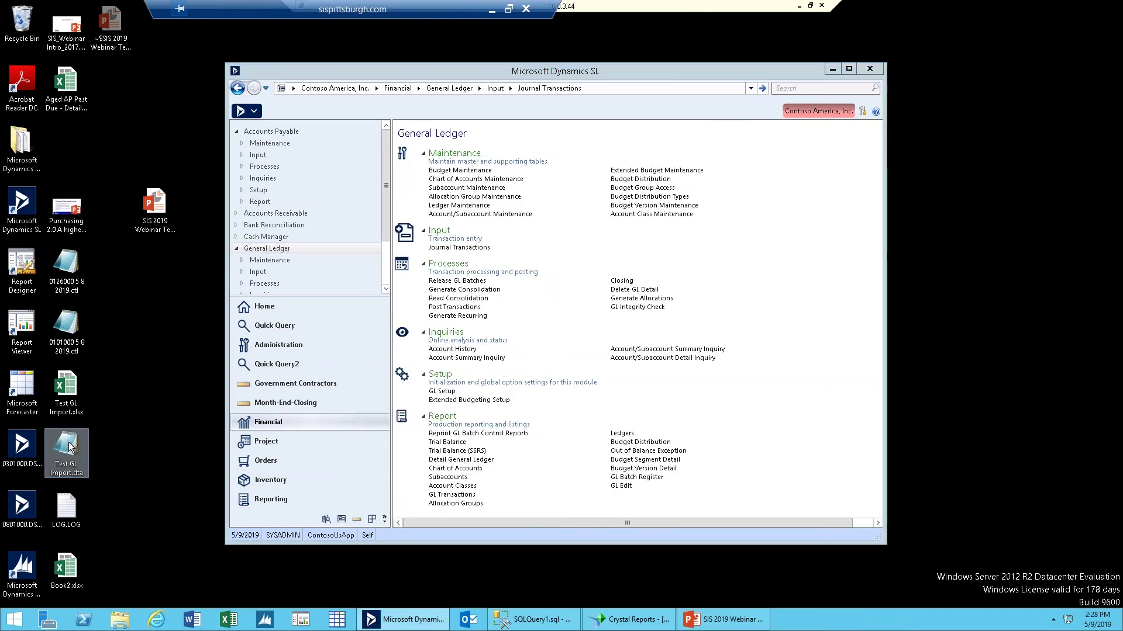
click(399, 193)
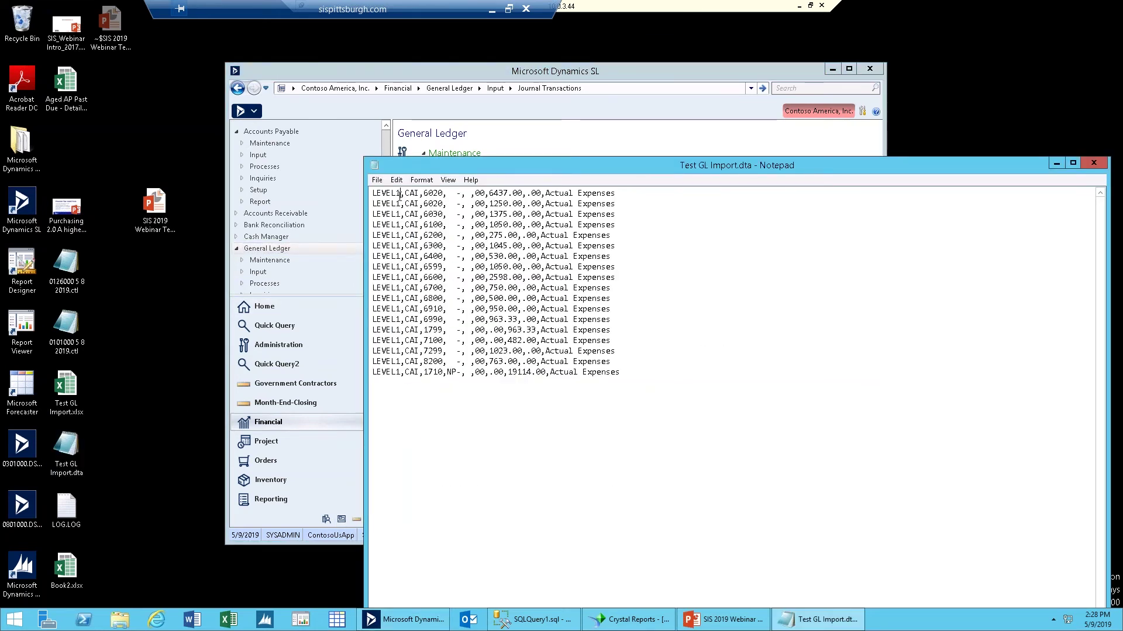
text(,delete)
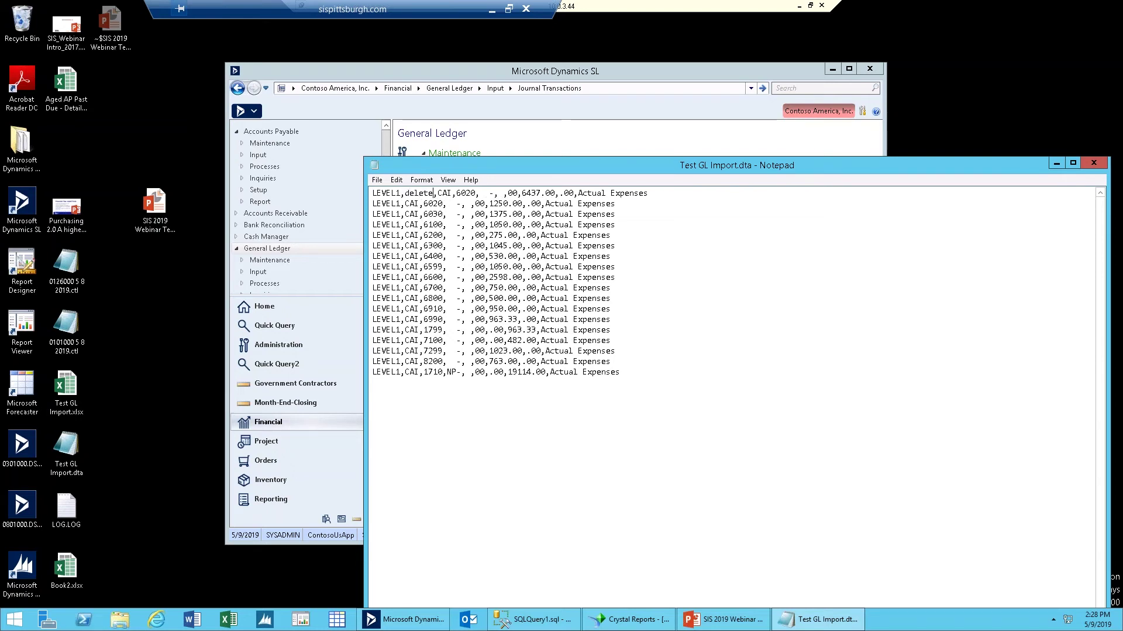
text(")
click(404, 193)
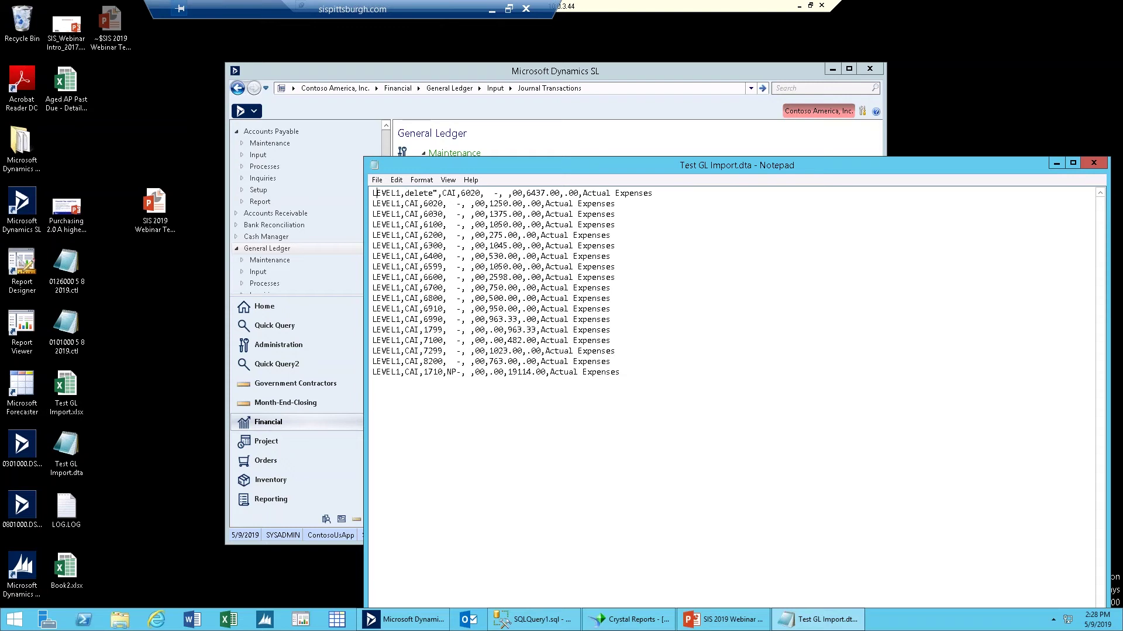
text(")
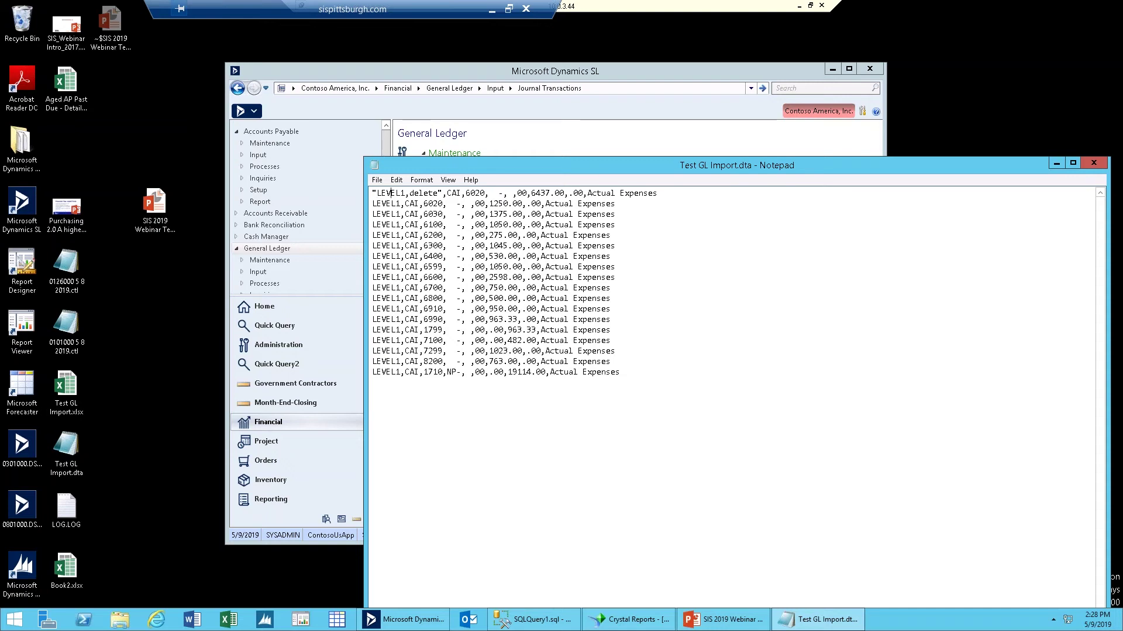
Replace the word delete with update in the first line's level identifier, then close the file without saving.
key(Delete)
key(Delete)
key(Delete)
key(Delete)
key(Delete)
key(Delete)
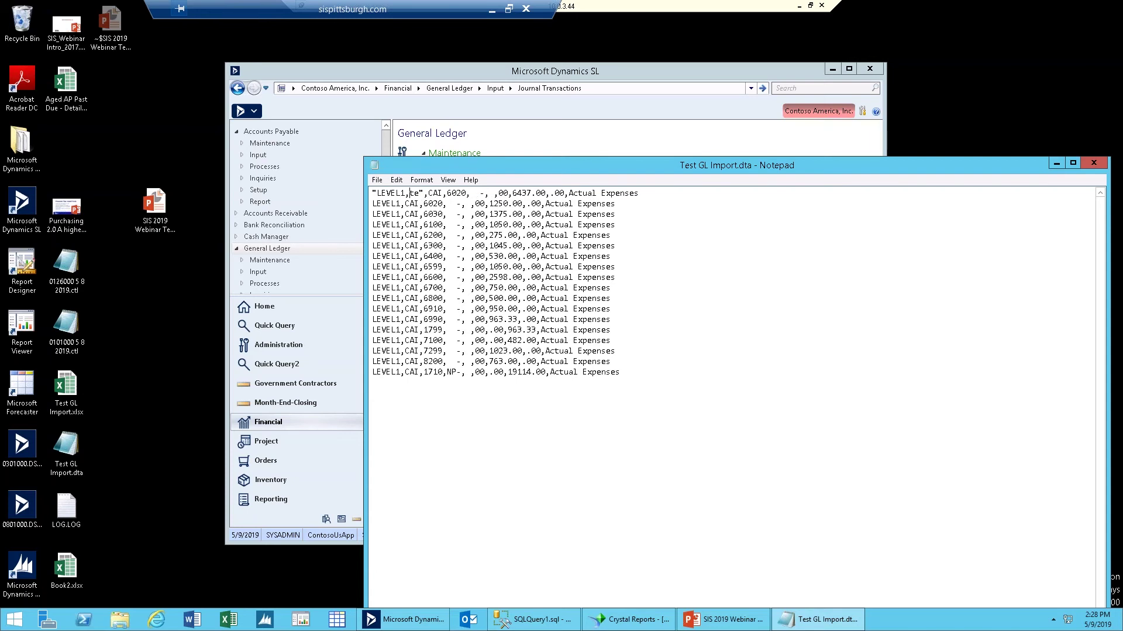
text(update)
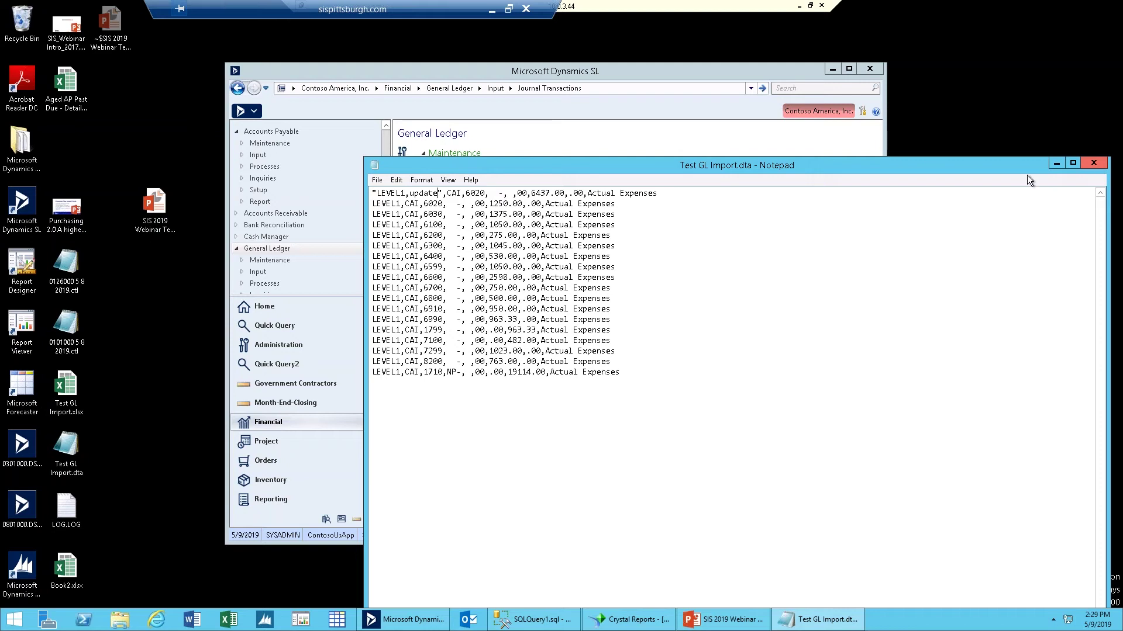
click(1093, 163)
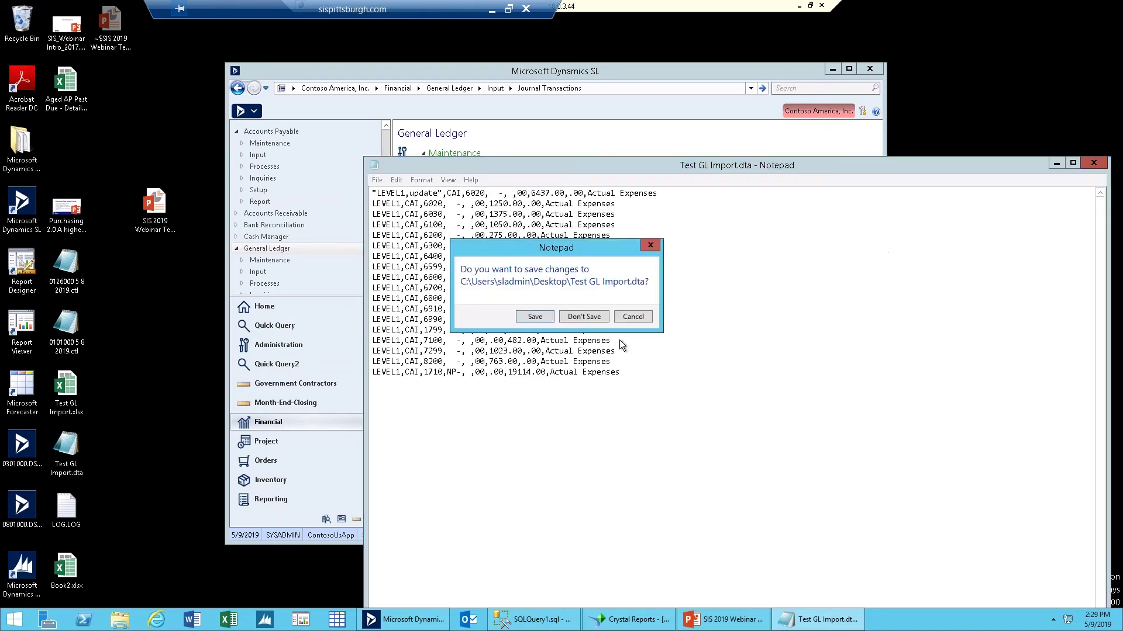
click(585, 317)
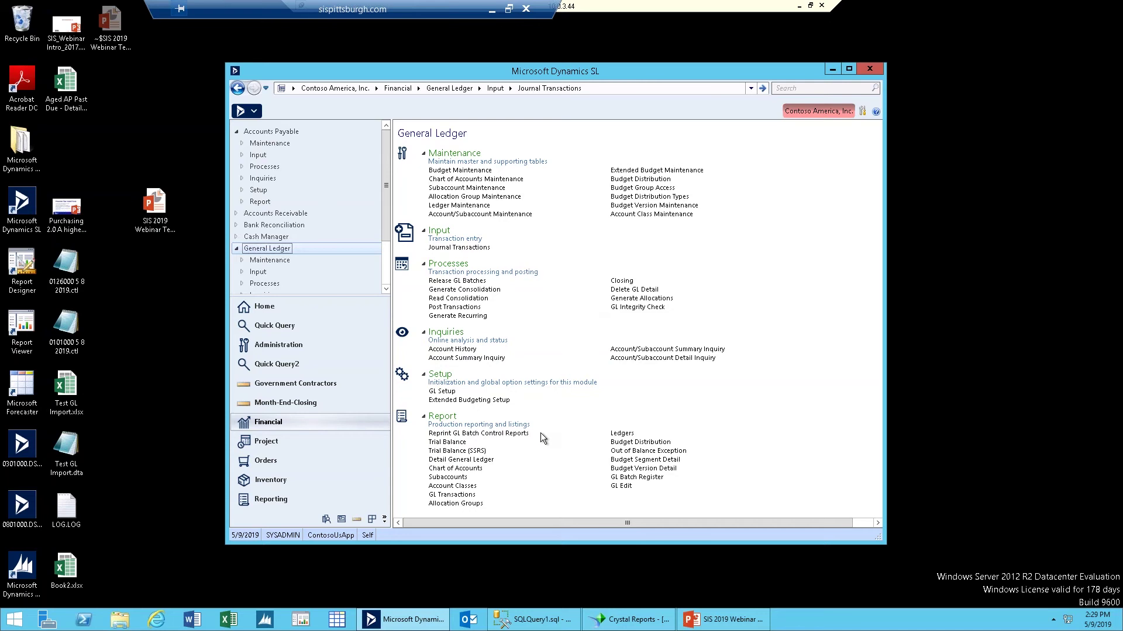
Open the AP Transactions quick query from the Accounts Payable group of the Financial quick queries.
click(459, 444)
click(280, 327)
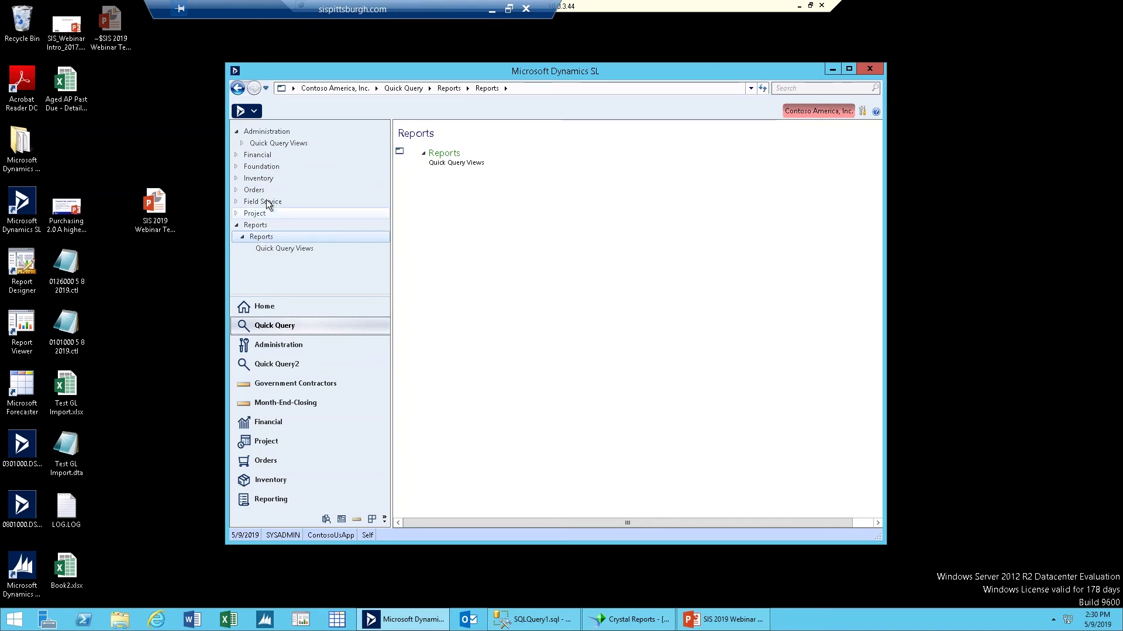
click(236, 154)
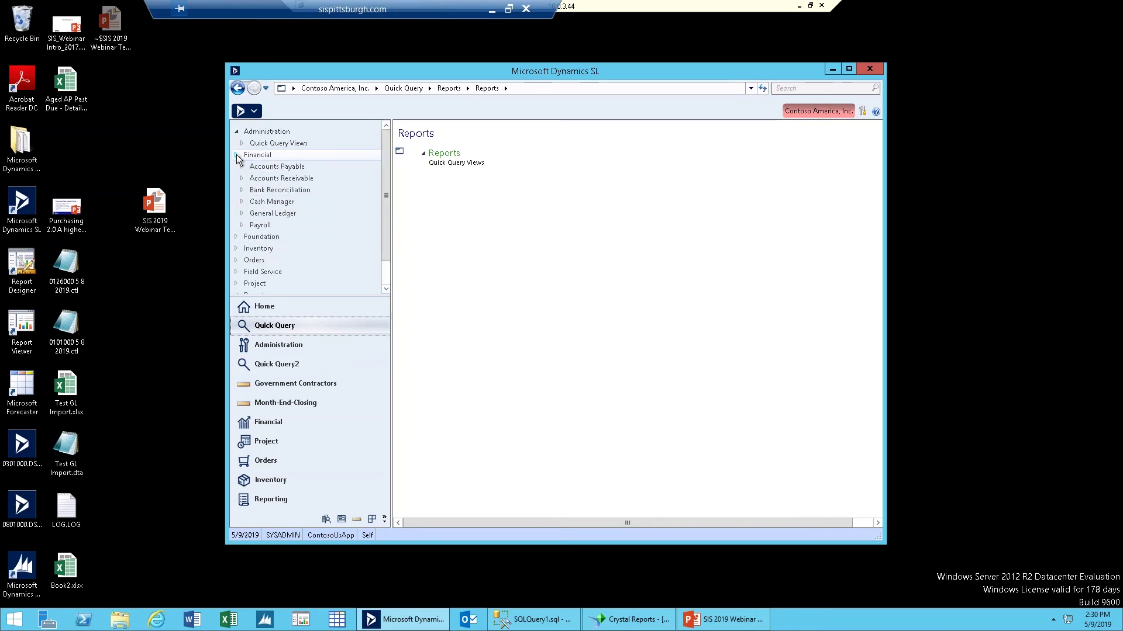
click(280, 168)
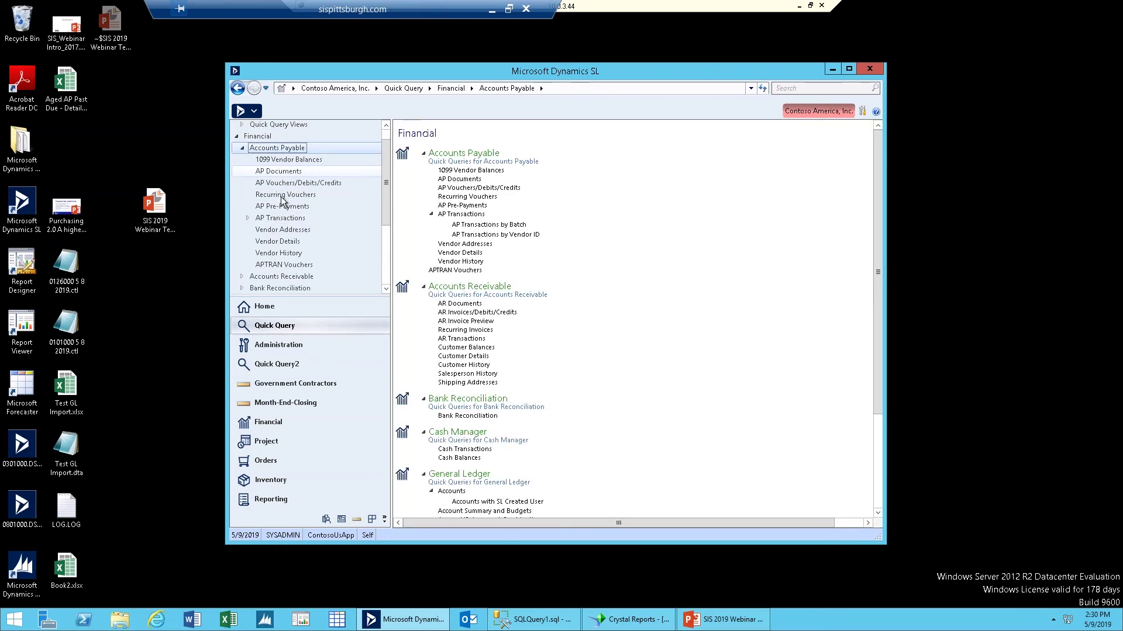
click(294, 277)
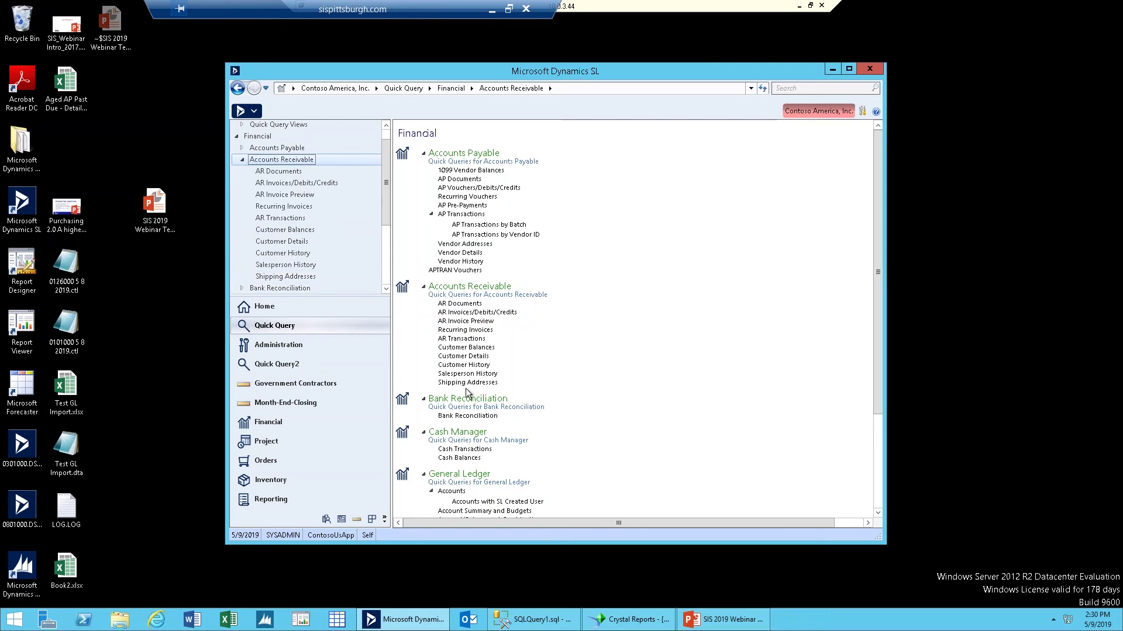
click(277, 149)
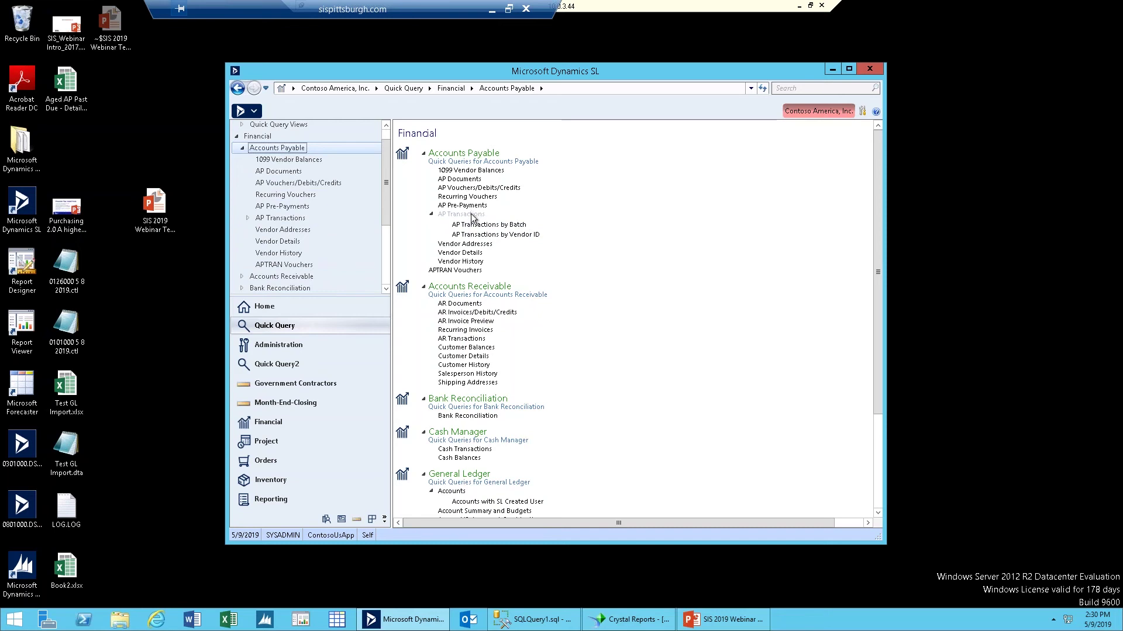
click(473, 216)
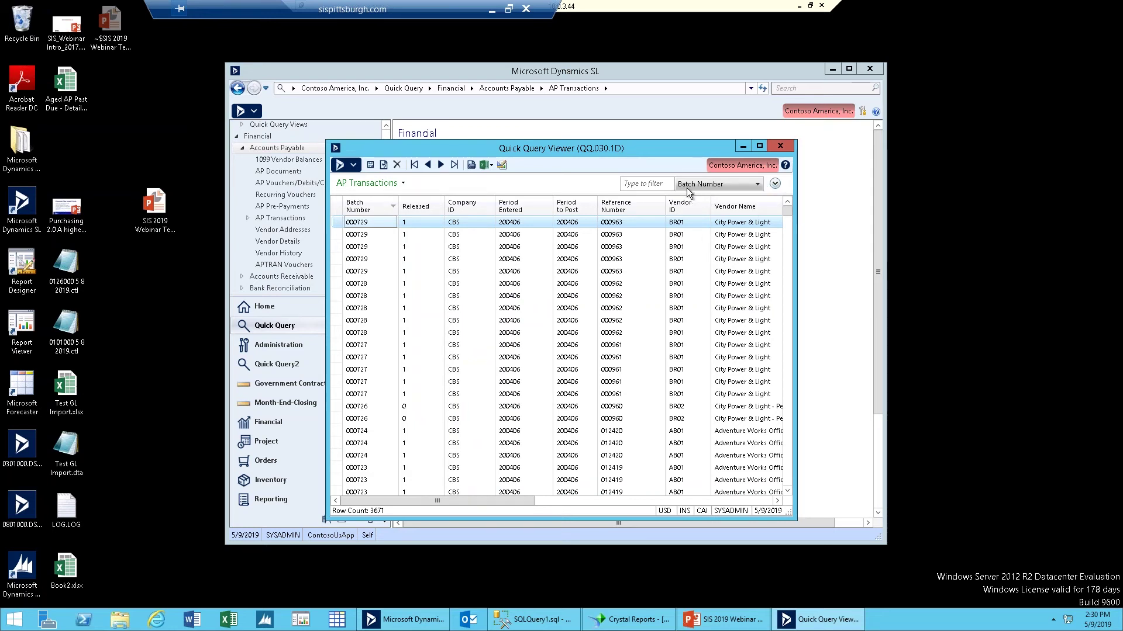
Add a filter to the AP Transactions query on Vendor ID with the condition "is".
click(759, 184)
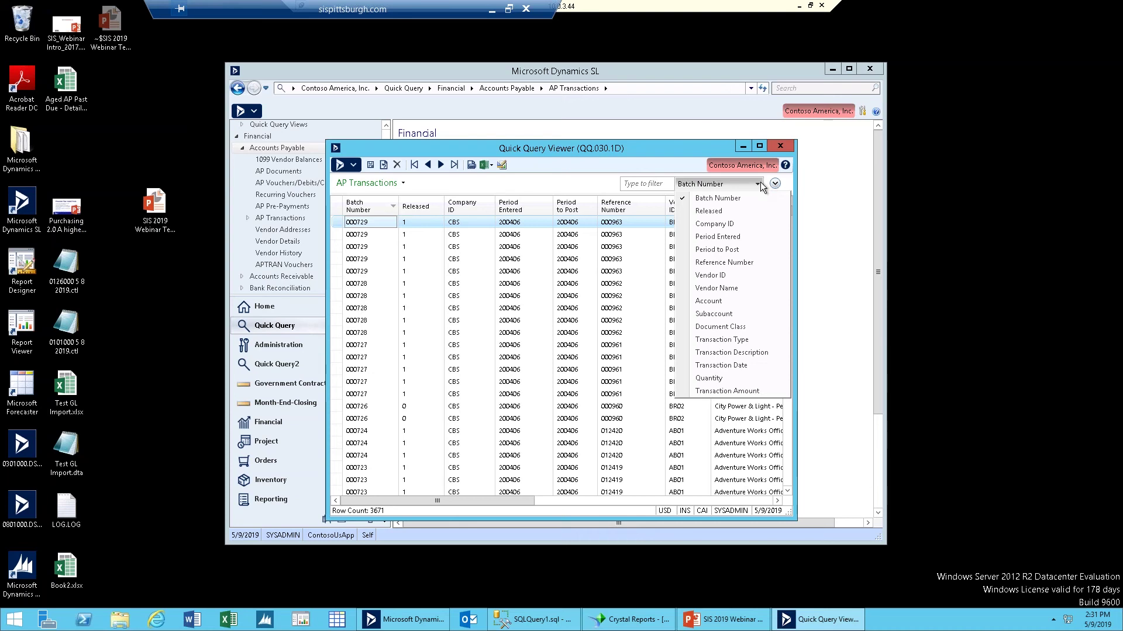
click(760, 184)
click(775, 185)
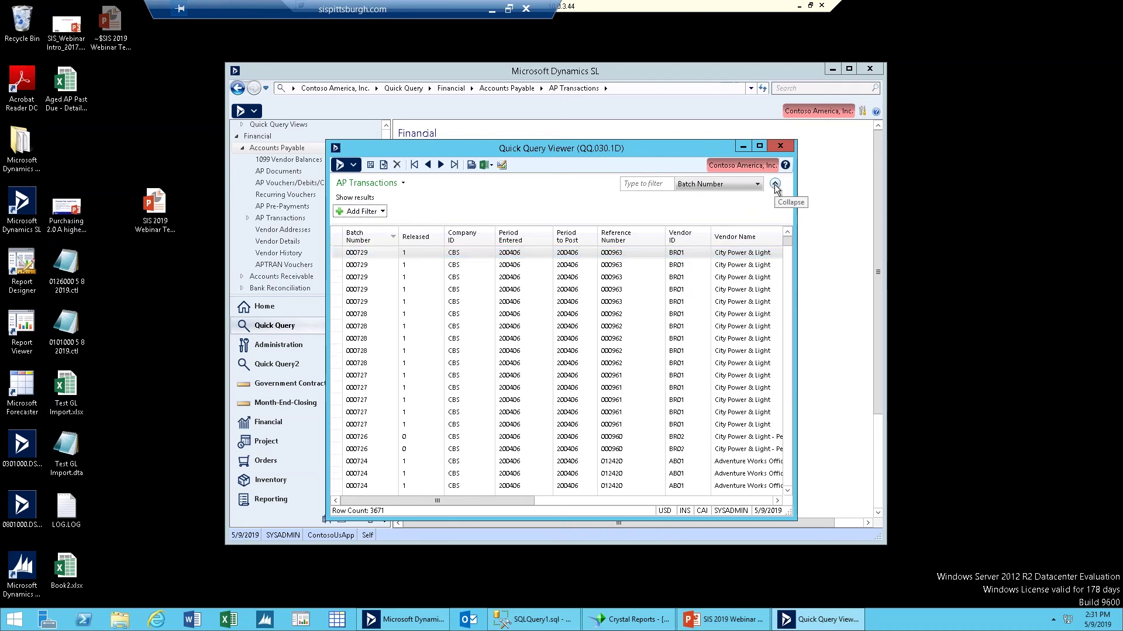
click(364, 214)
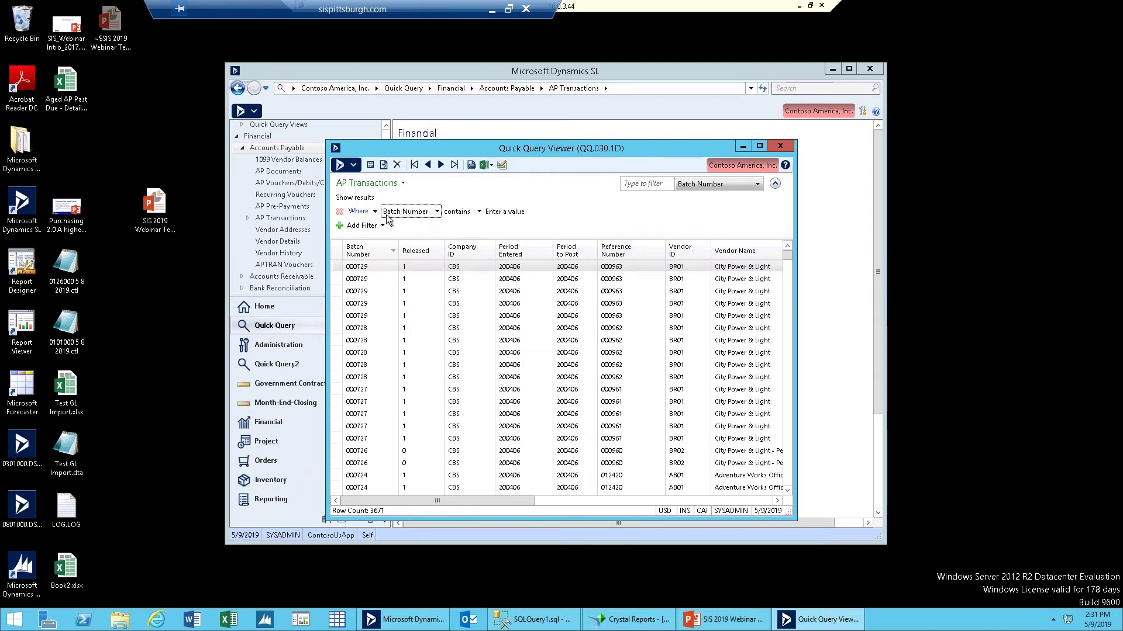
click(437, 213)
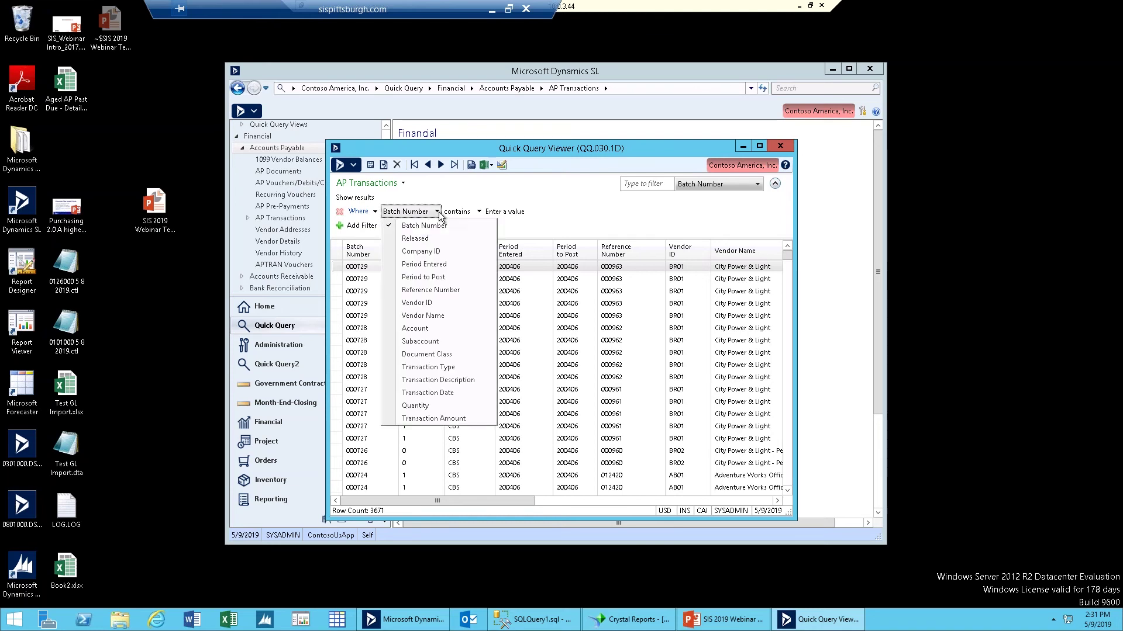
click(425, 303)
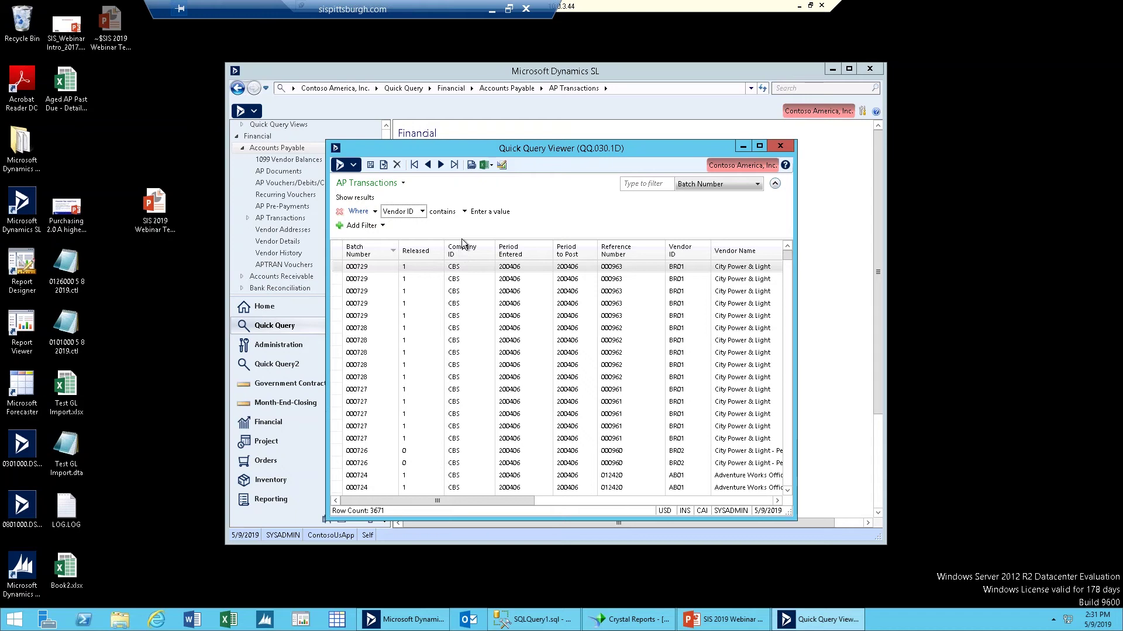
click(464, 211)
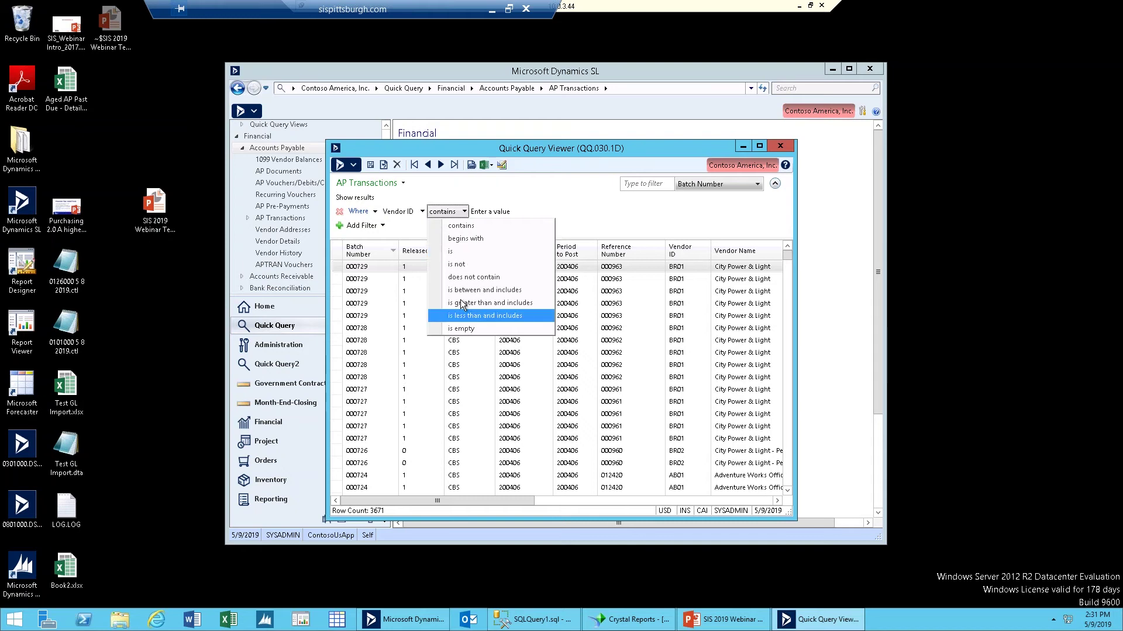
click(452, 252)
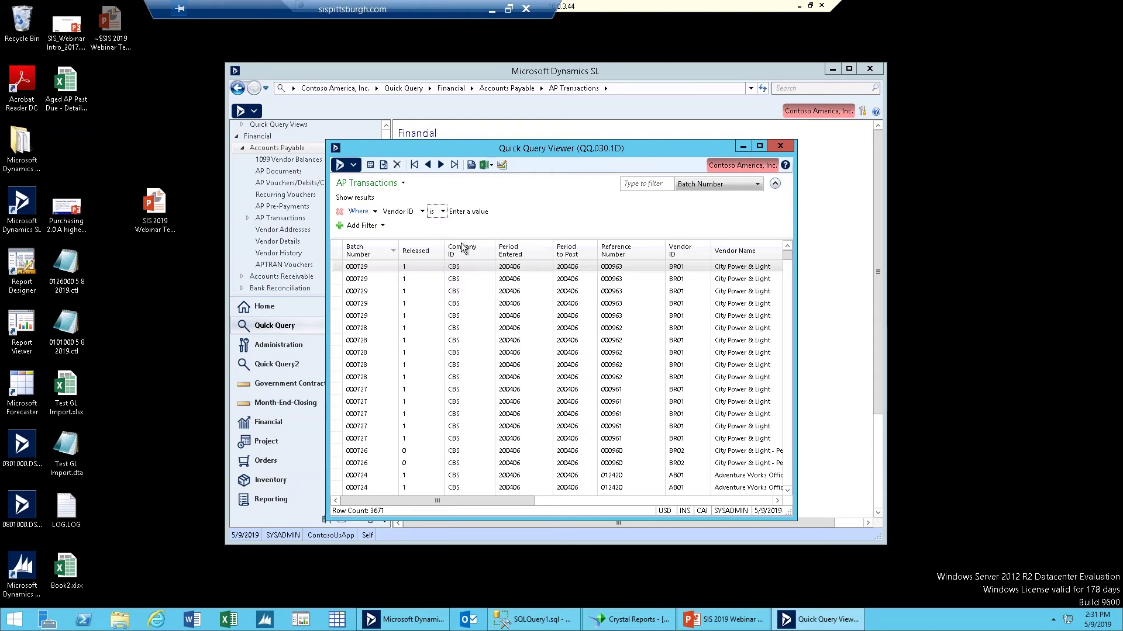
Set the Vendor ID filter value to BR02 and apply it to the query.
click(469, 215)
text(BRO2)
key(Return)
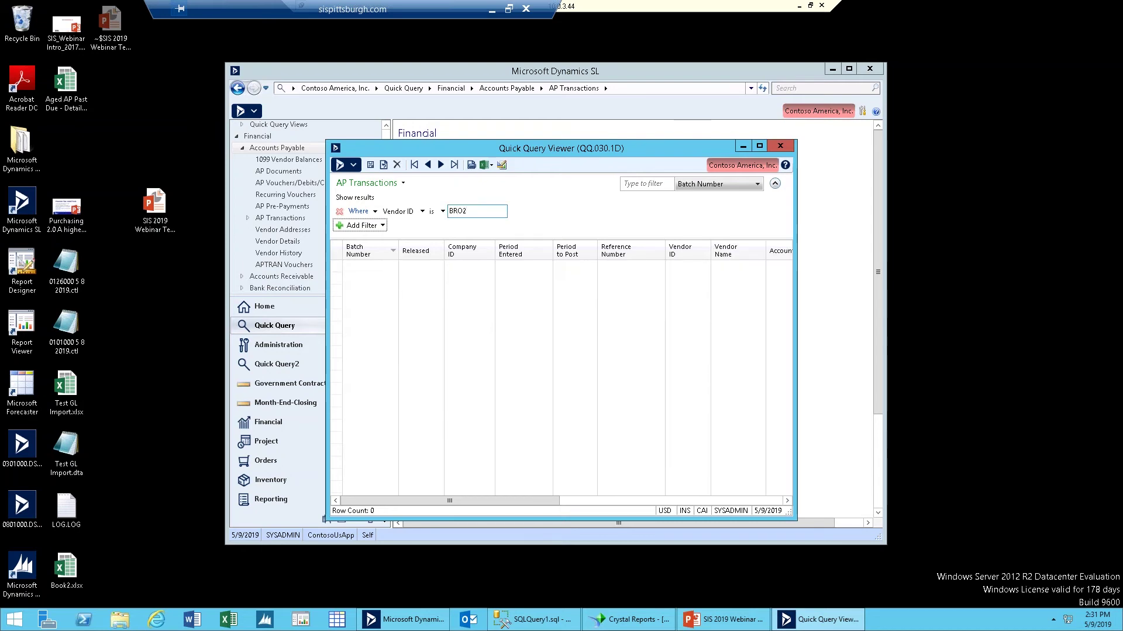
key(BackSpace)
key(BackSpace)
text(02)
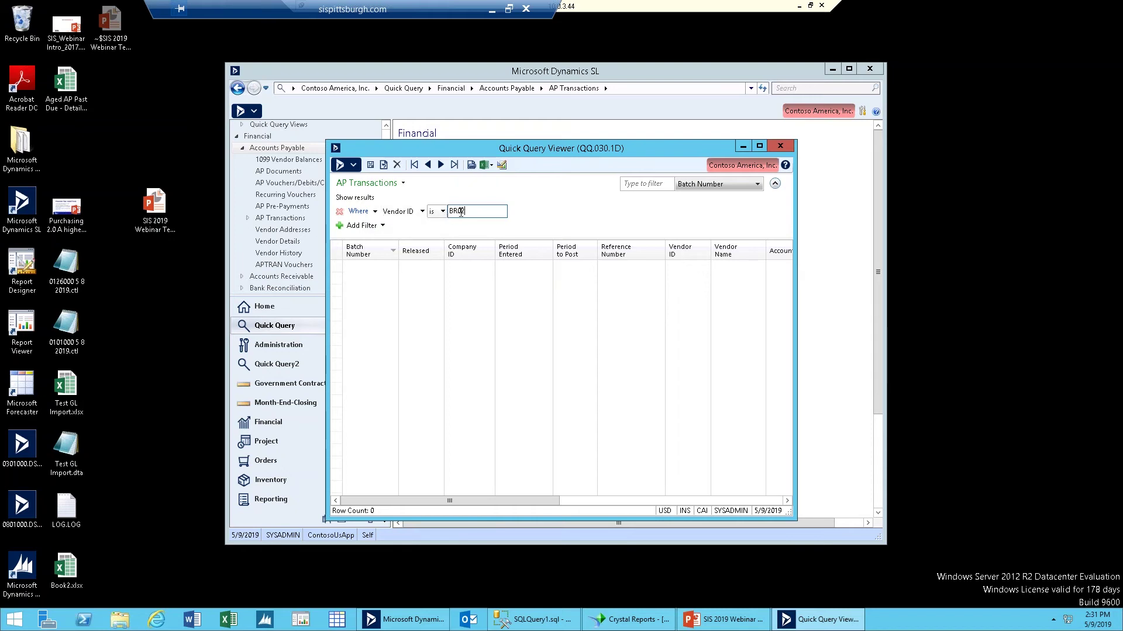
key(Return)
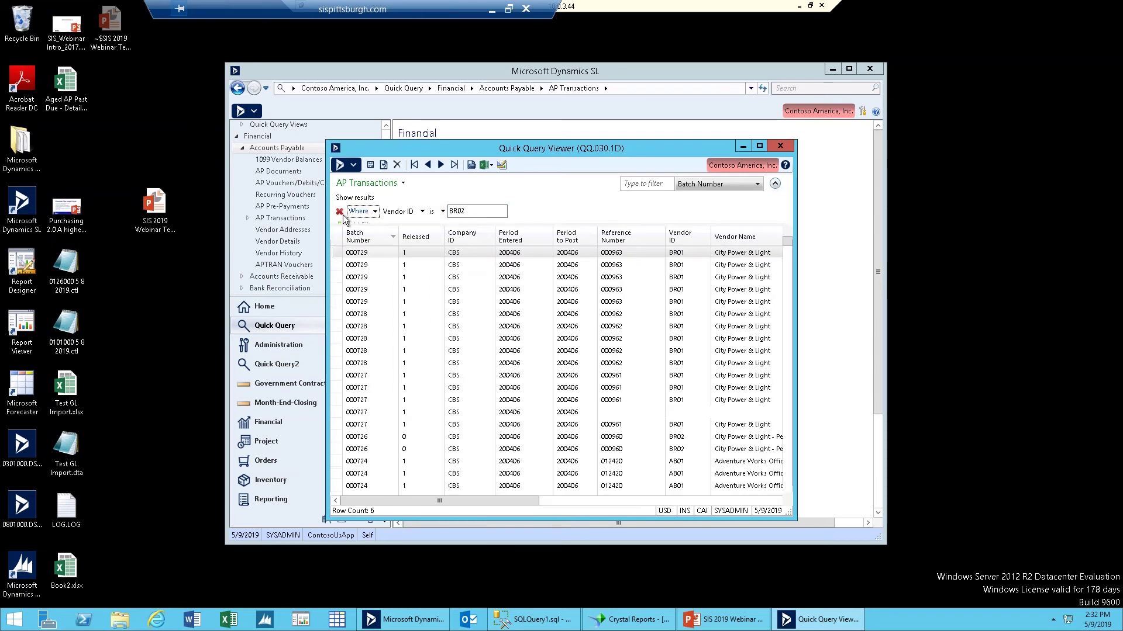
Remove the Vendor ID filter from the AP Transactions query and add a new blank filter.
click(341, 212)
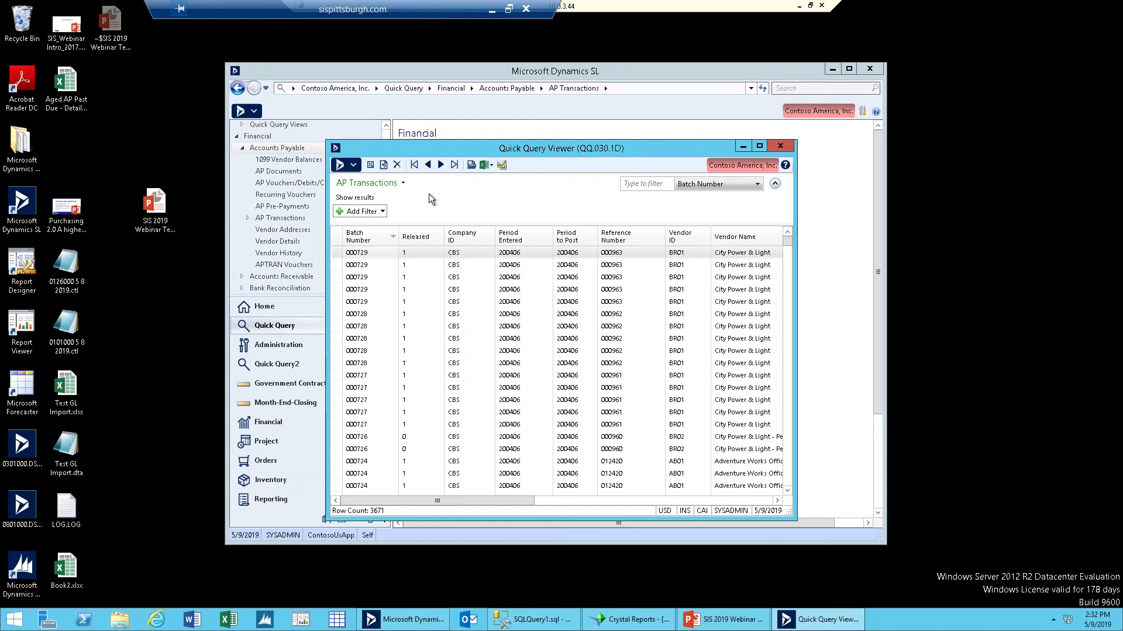
click(382, 212)
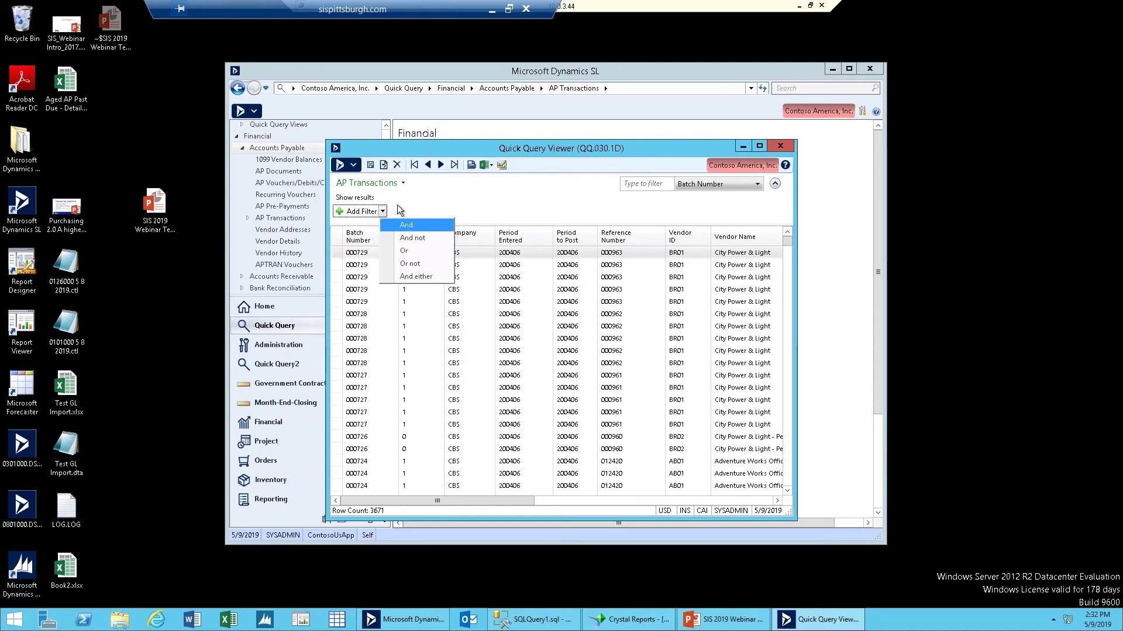
click(357, 216)
click(356, 214)
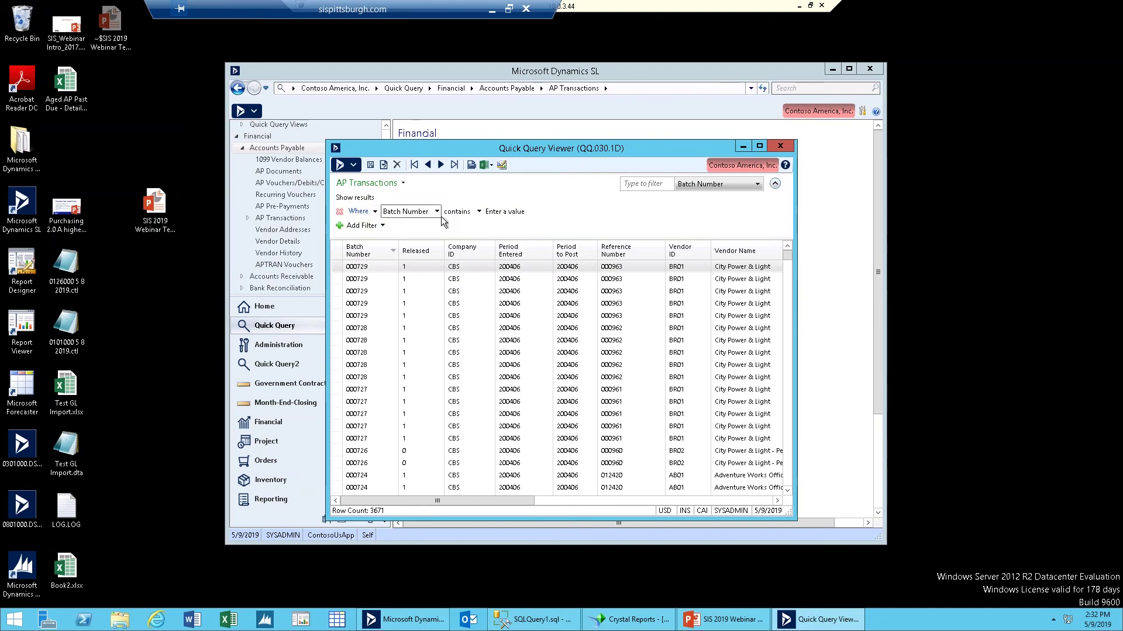
Set the new filter to Vendor ID with the condition "is" and the value BRO2, and apply it.
click(437, 211)
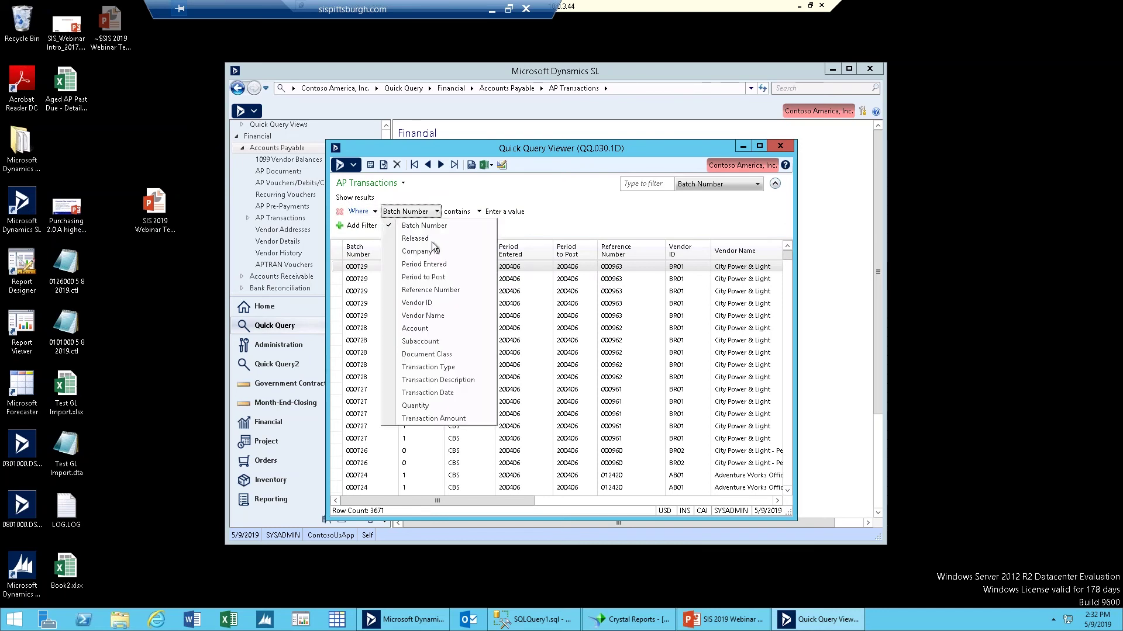
click(427, 301)
click(465, 211)
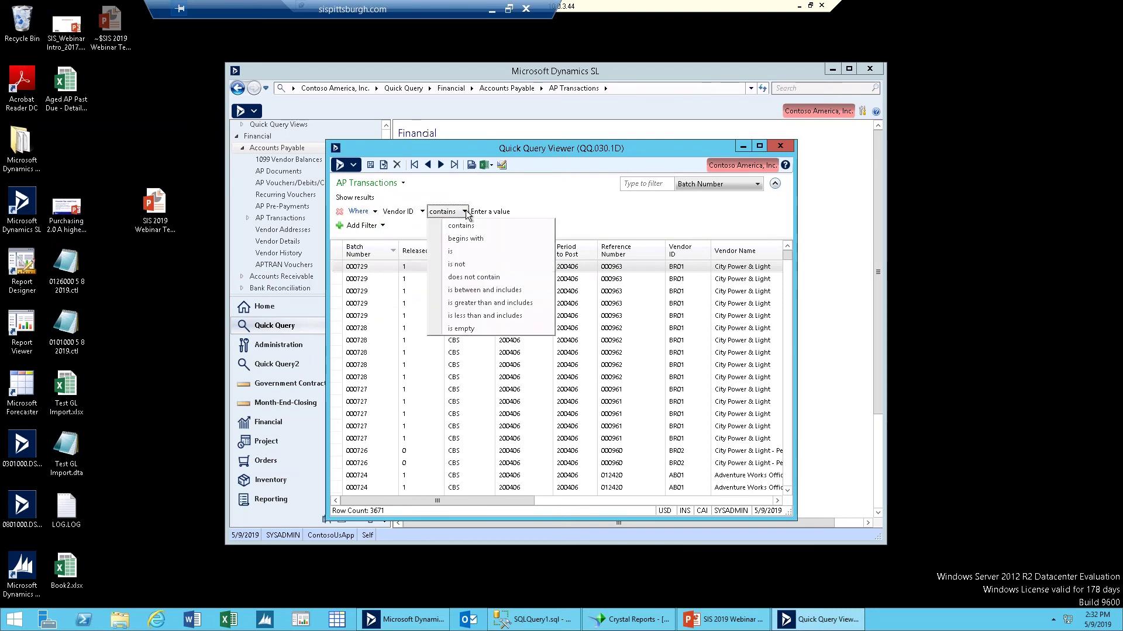
click(472, 251)
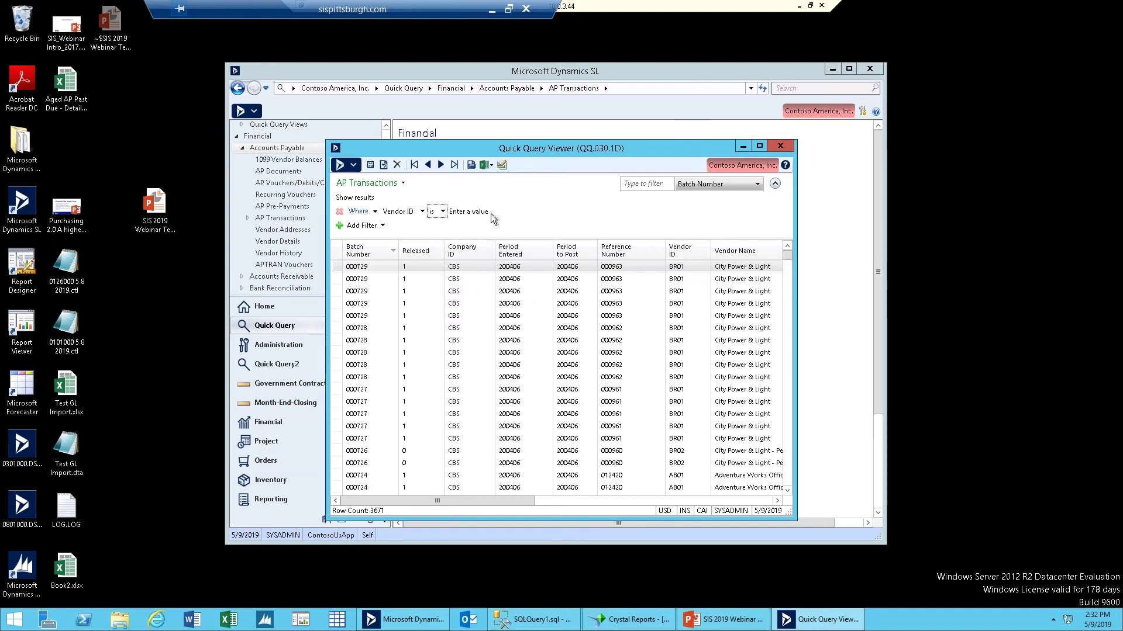
text(BR02)
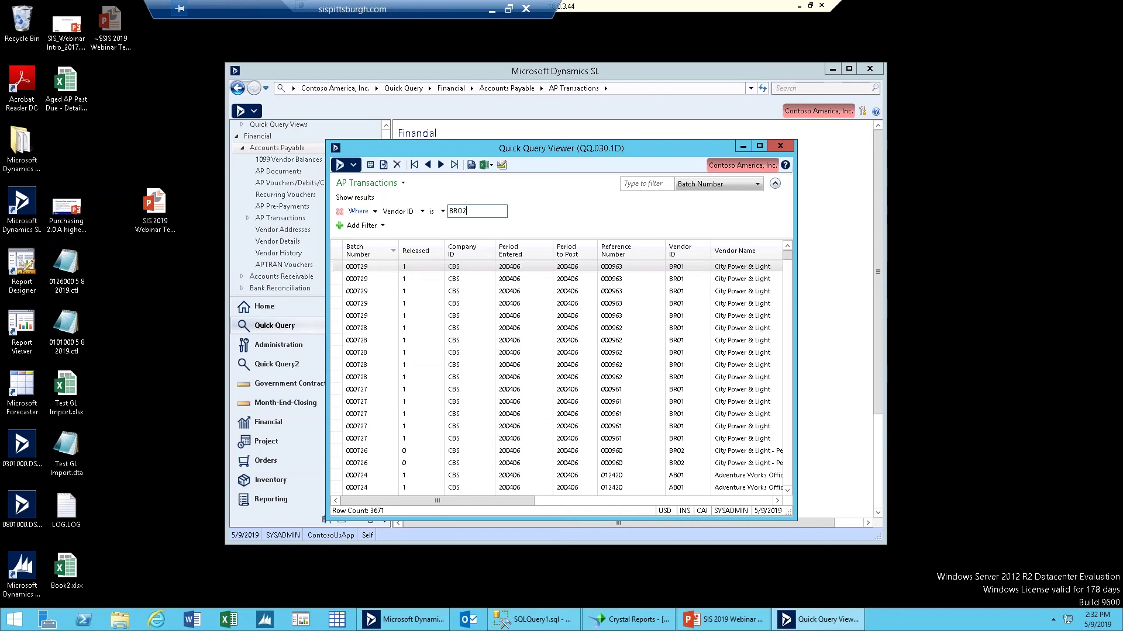
key(Tab)
click(466, 211)
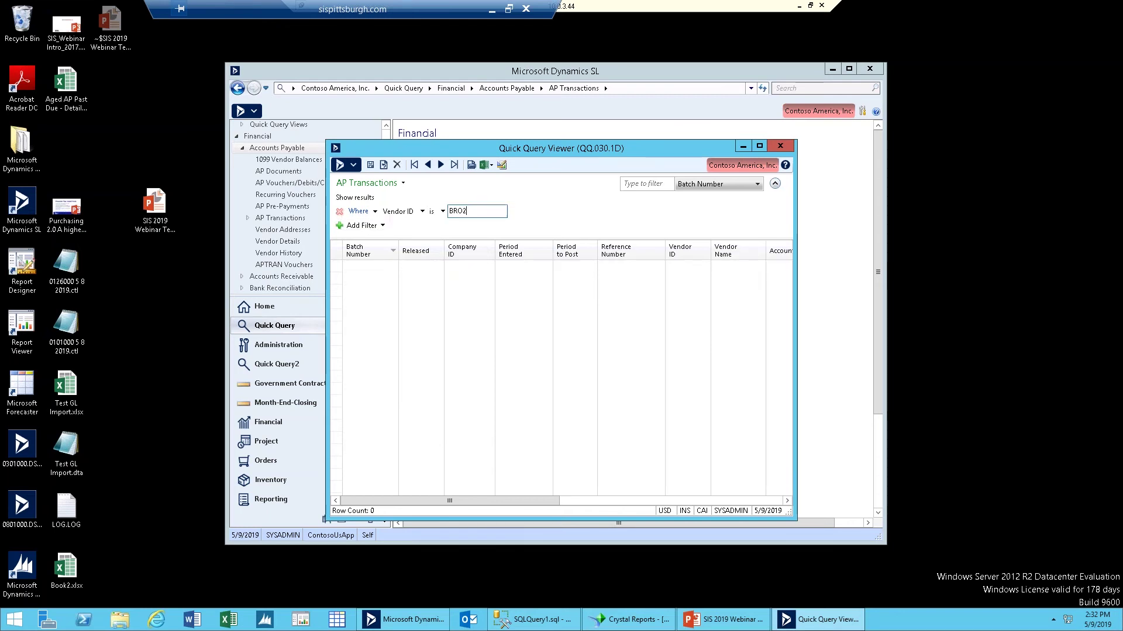
Change the filter to Batch Number with the condition "is" and the value 000729, and apply it.
click(422, 212)
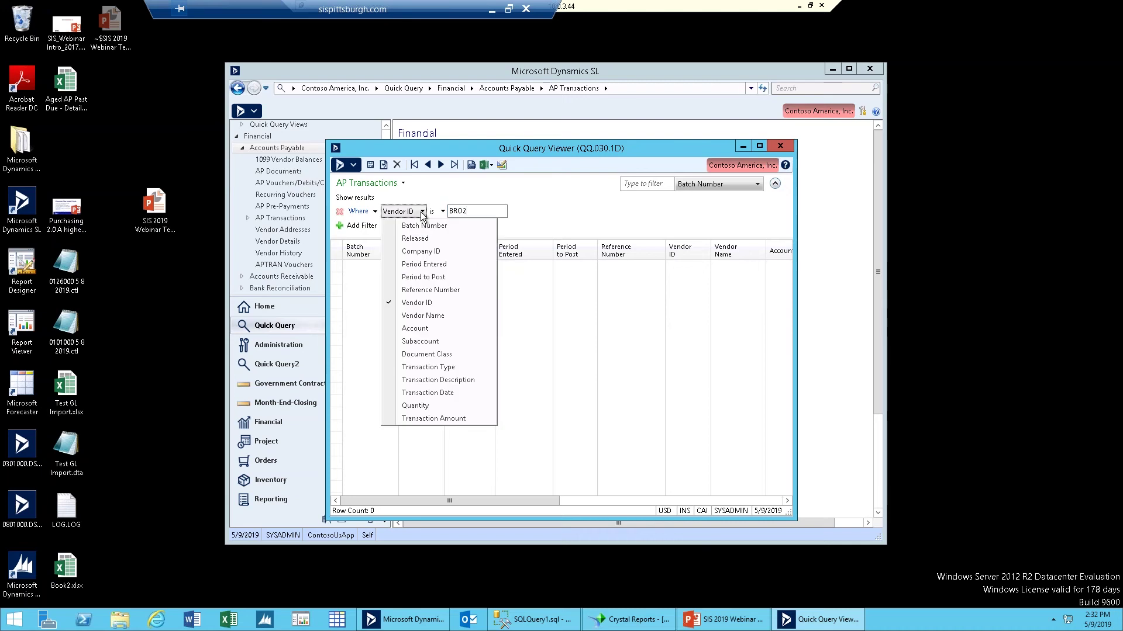
click(414, 228)
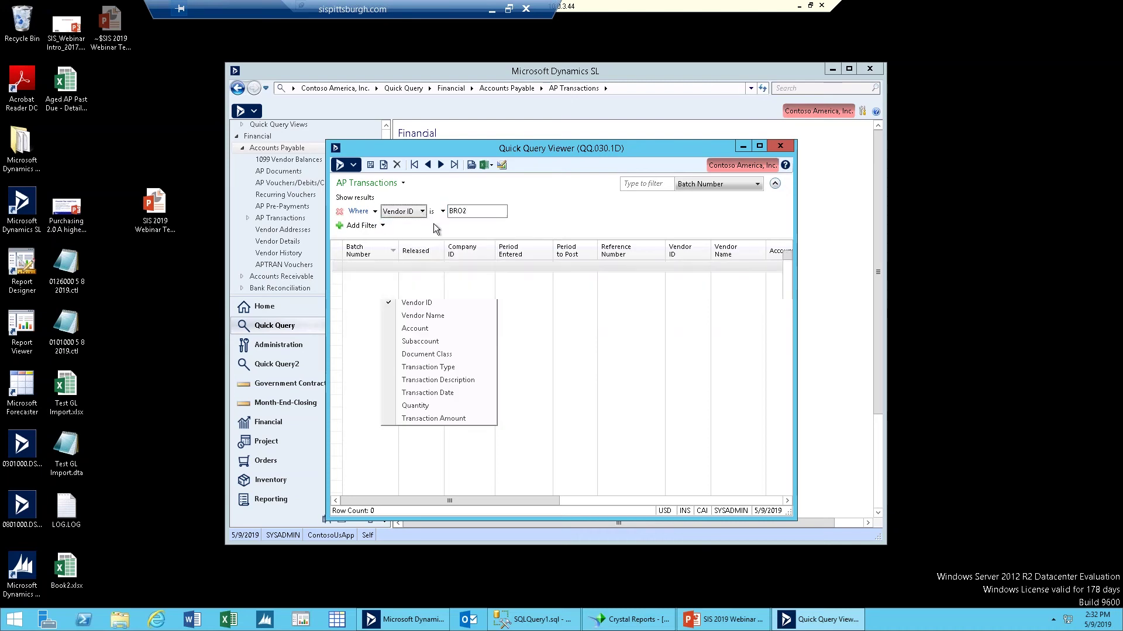
click(479, 211)
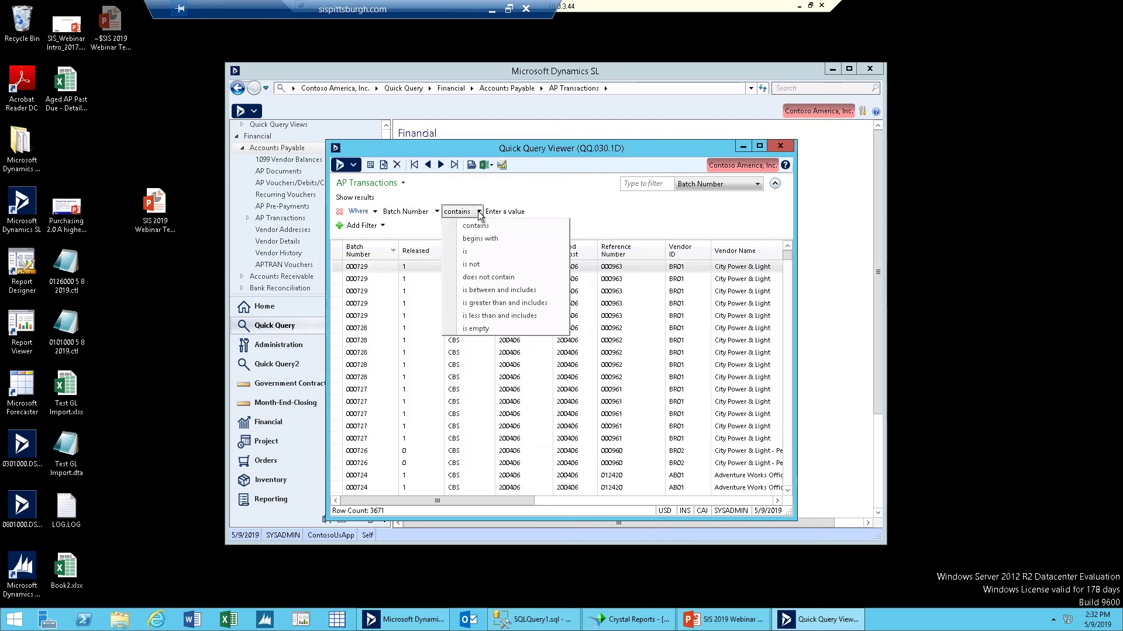
click(472, 251)
text(000729)
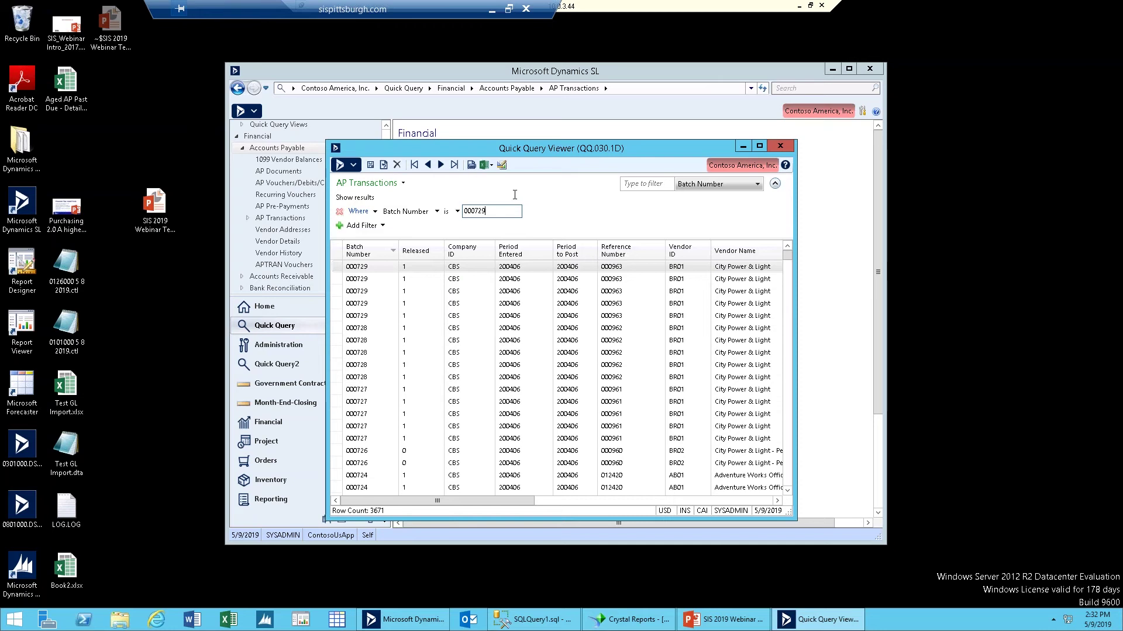
key(Tab)
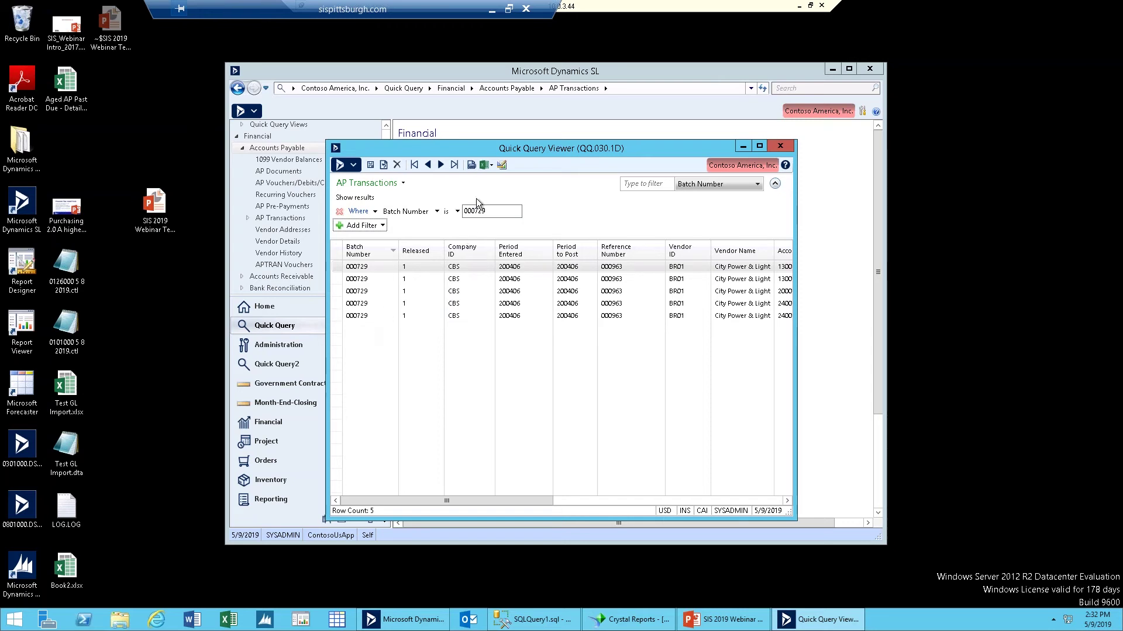
Export the filtered AP transactions to Excel with Copy To Table and dismiss the Office activation notice.
click(490, 165)
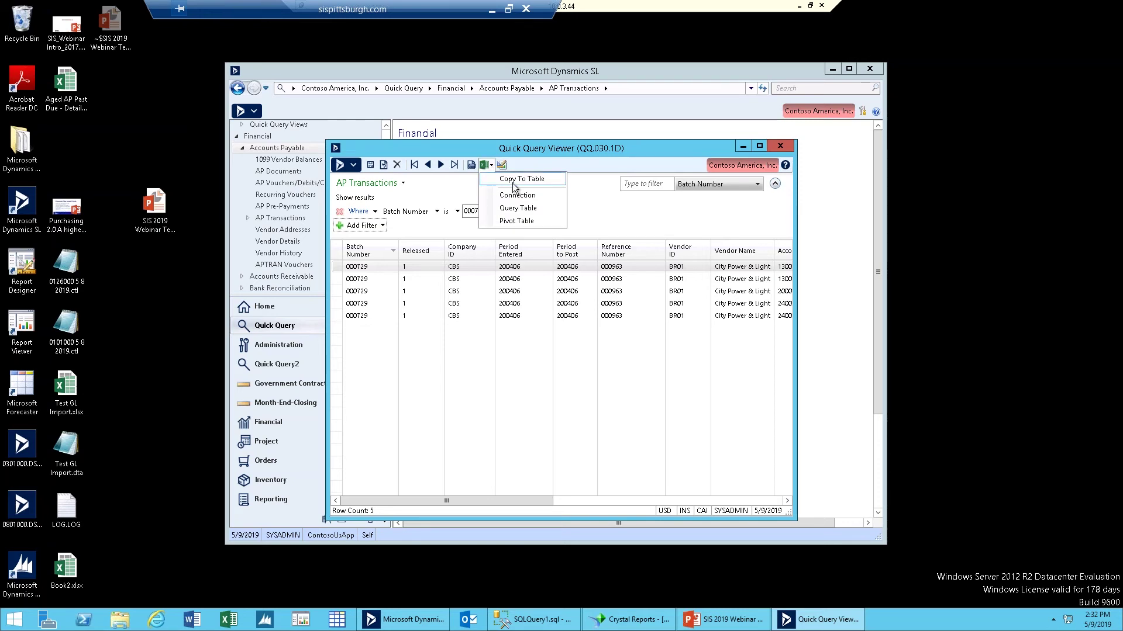
click(514, 180)
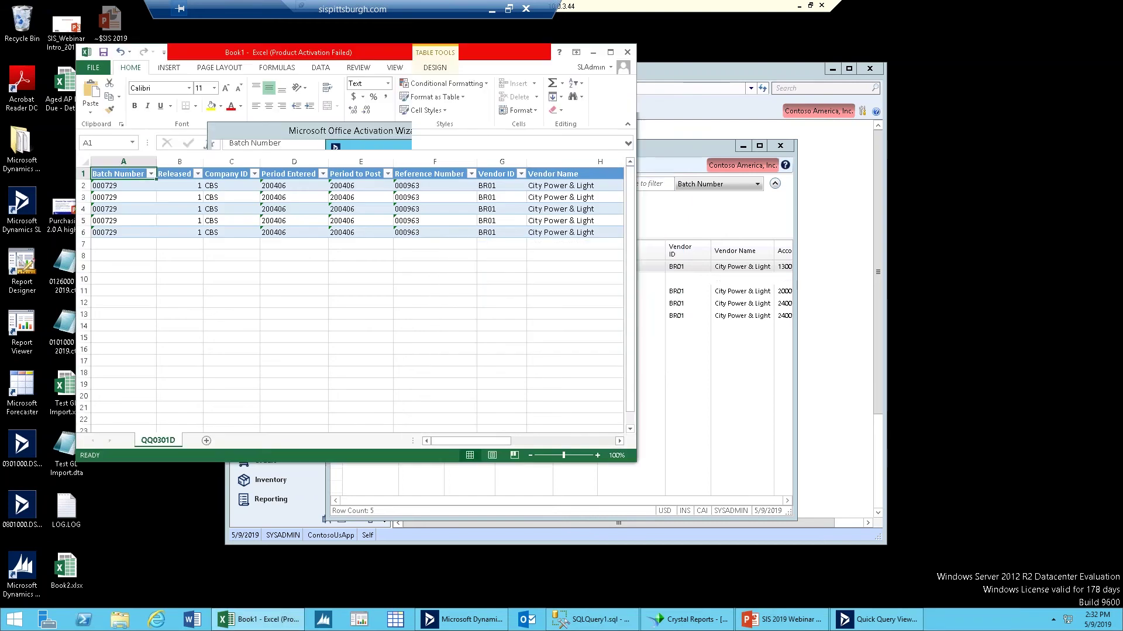
click(307, 300)
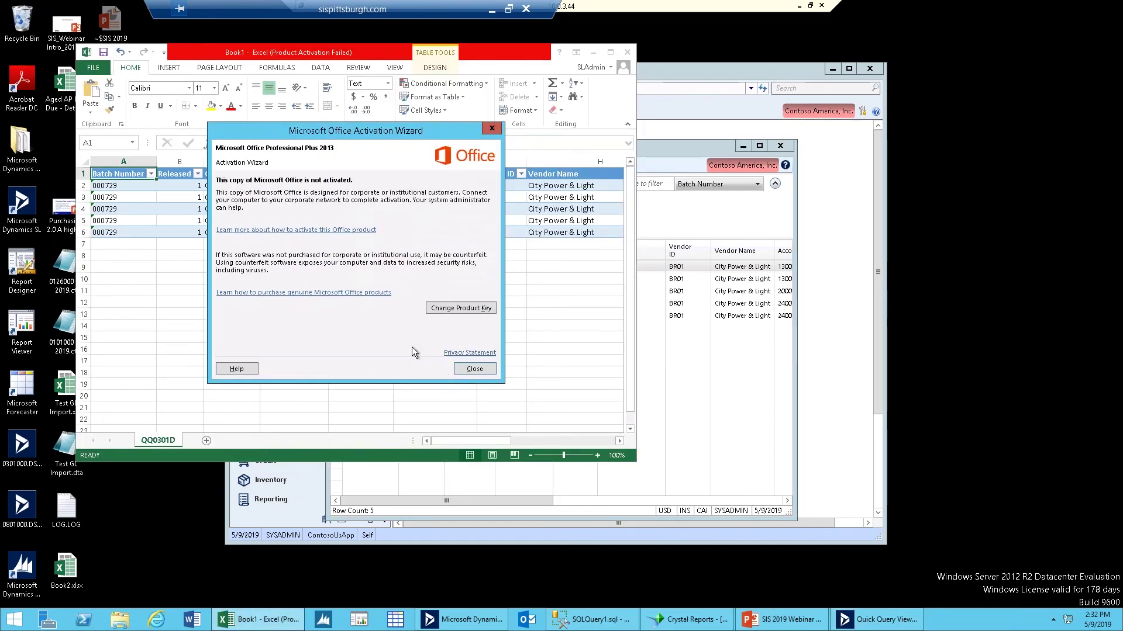
click(470, 370)
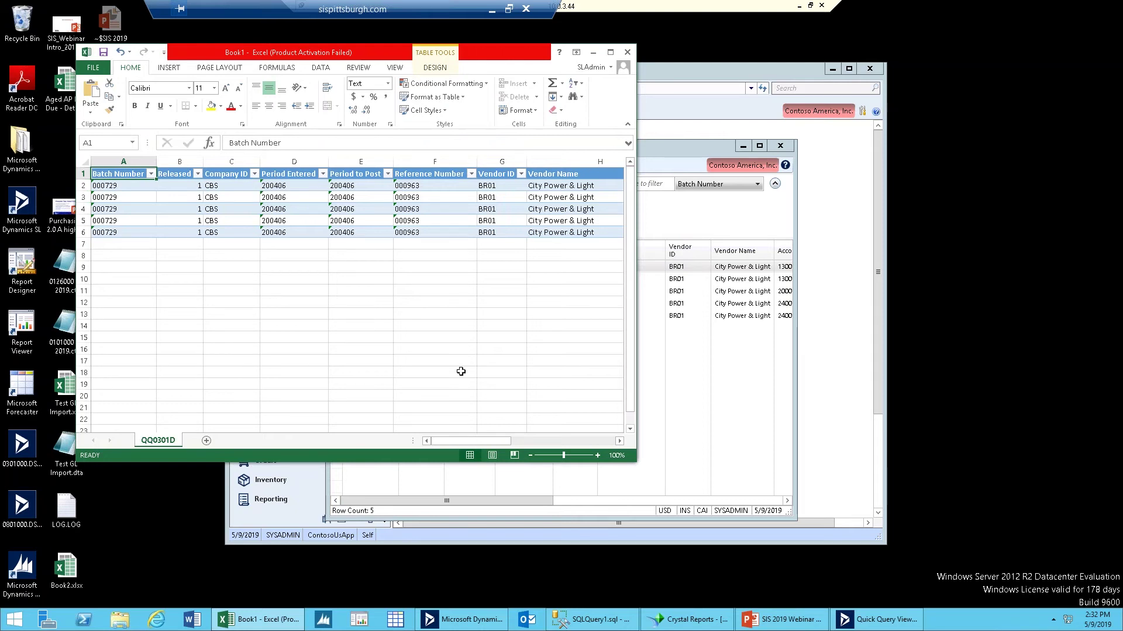
Review the remaining columns of the exported Excel table, then close the workbook without saving.
click(560, 442)
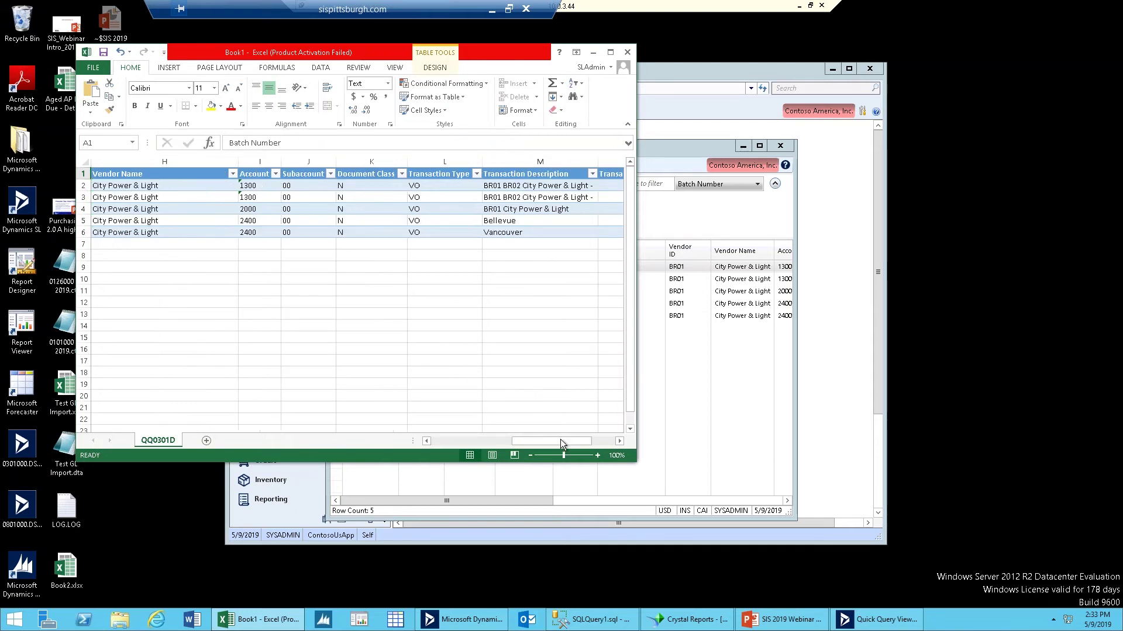
click(628, 52)
click(560, 322)
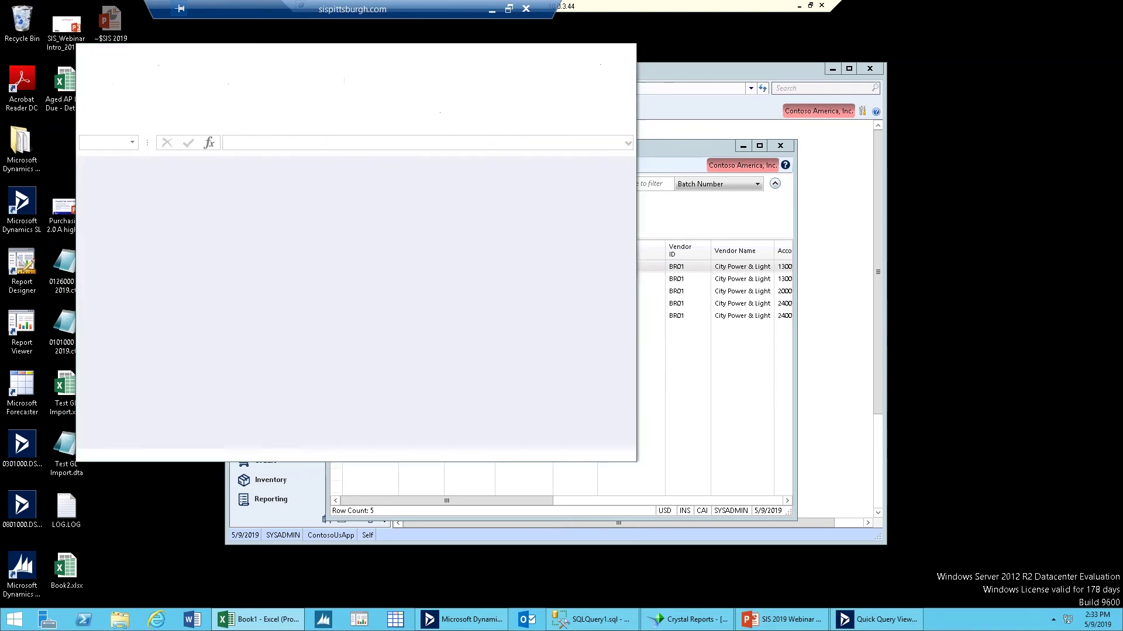
Create an Excel connection to the AP Transactions query with all rows and all columns in a new workbook, and dismiss the activation notice.
click(492, 164)
click(509, 186)
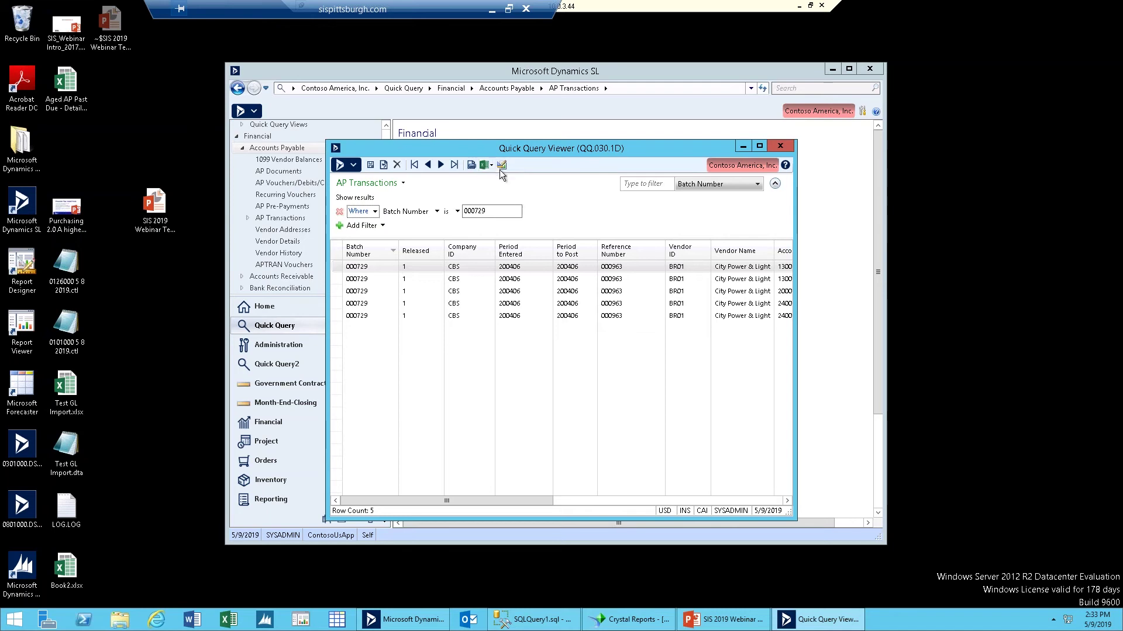
click(492, 167)
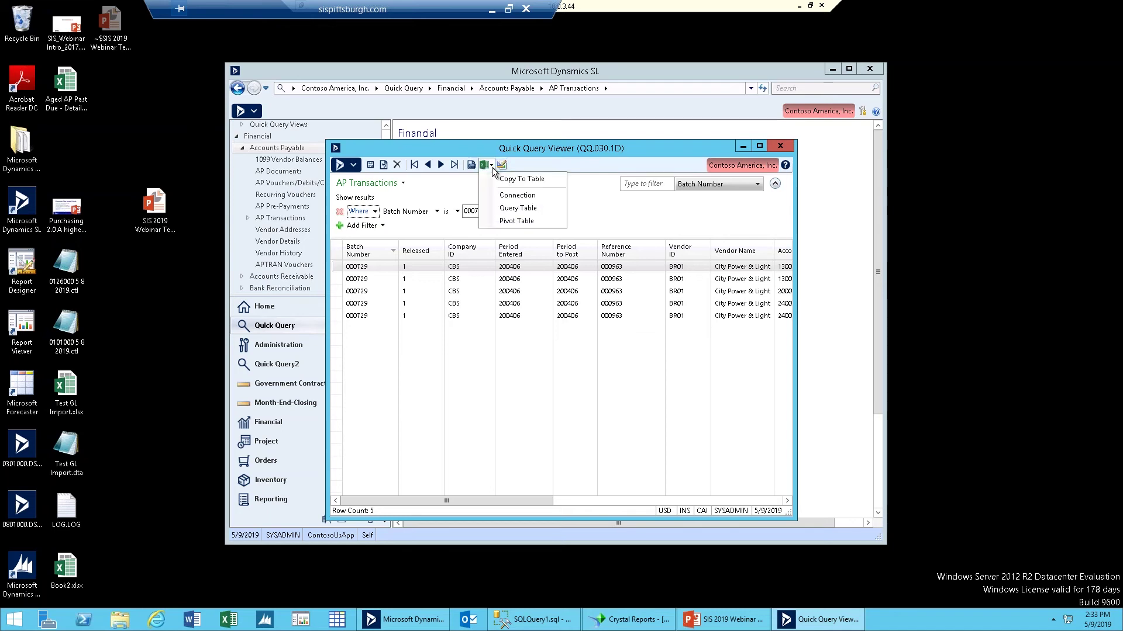
click(516, 197)
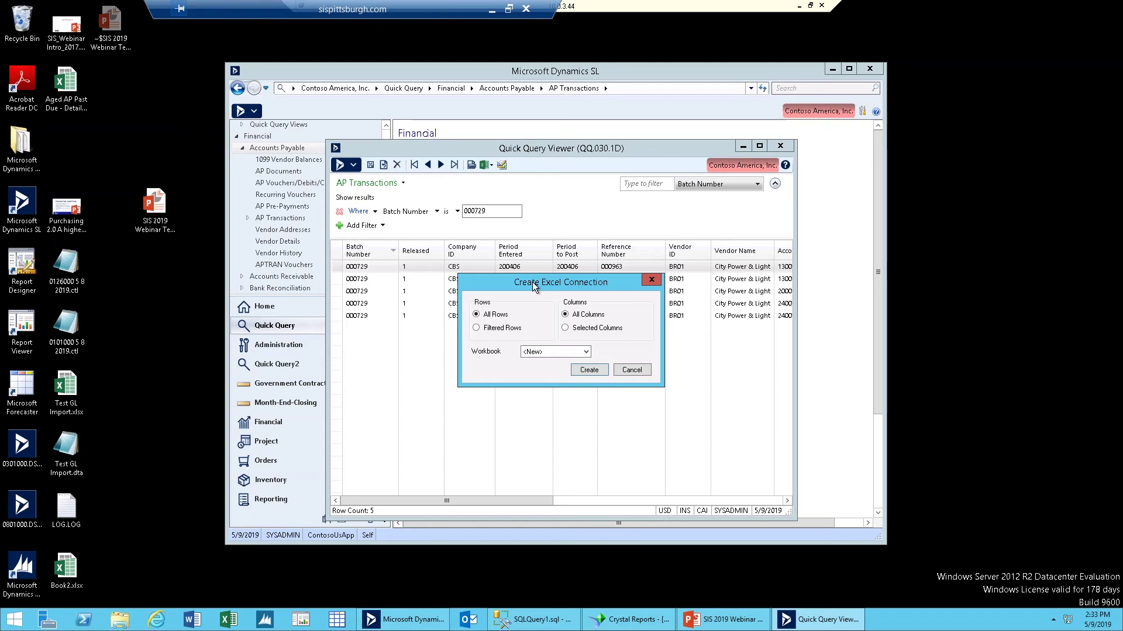
click(589, 370)
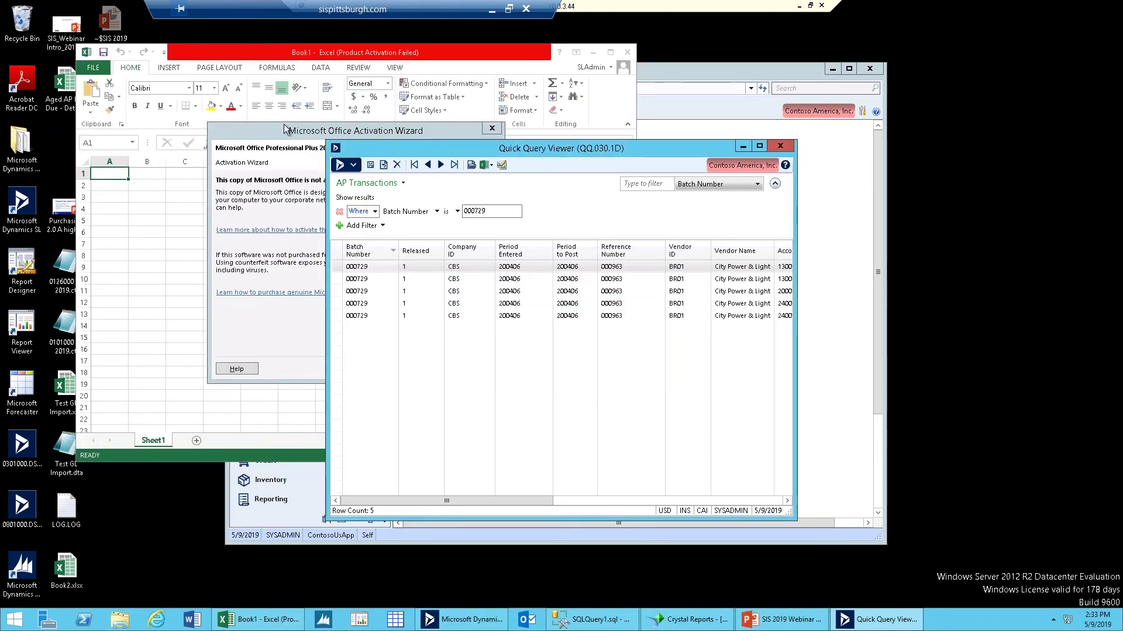
click(284, 130)
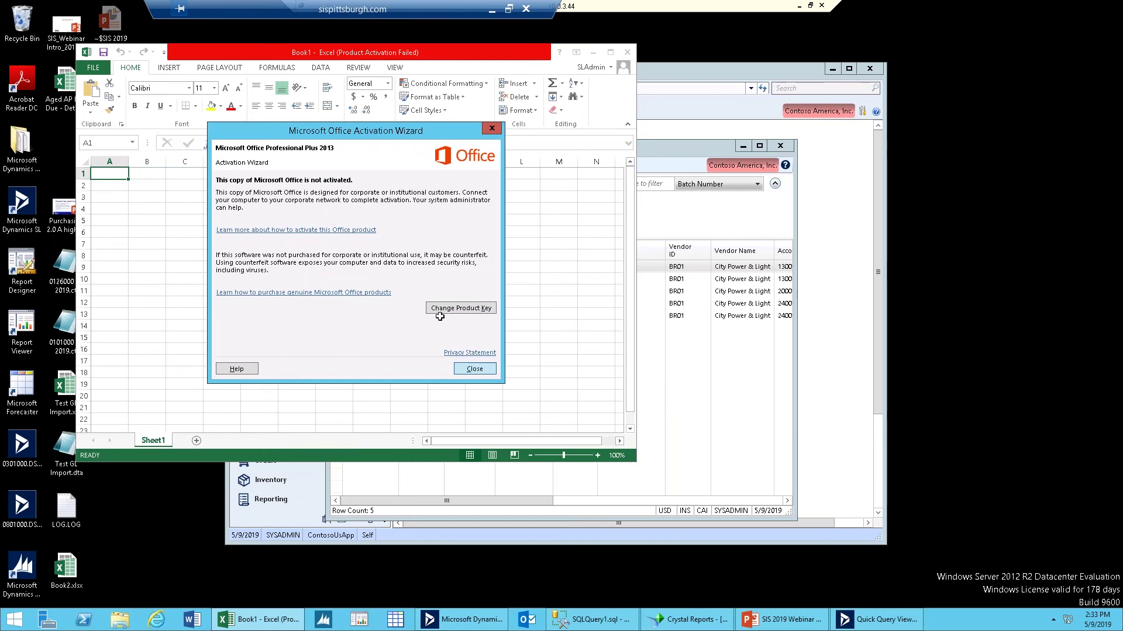
key(Escape)
Inspect the workbook's data connections in Excel, including the QQ_aptran connection and the available refresh options.
click(321, 68)
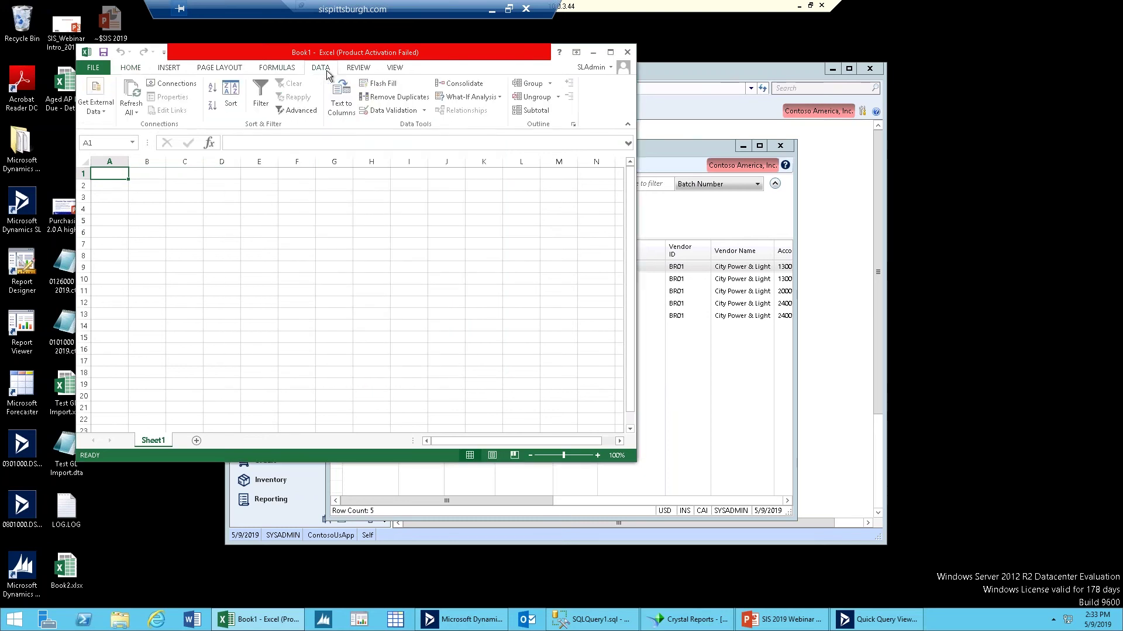
click(178, 86)
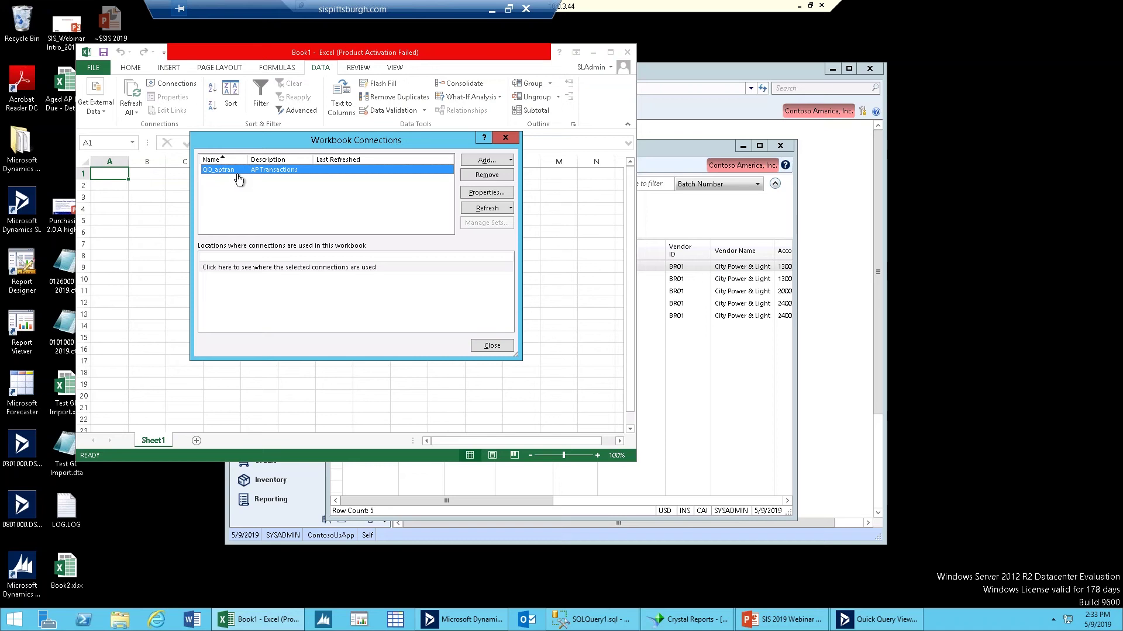
click(506, 138)
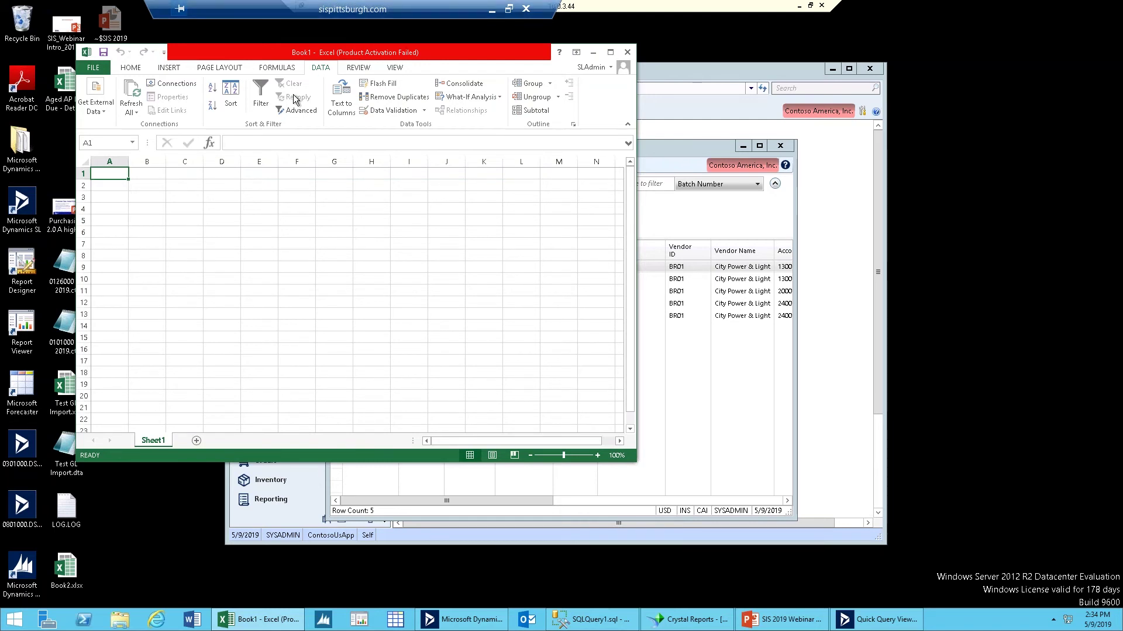
click(163, 85)
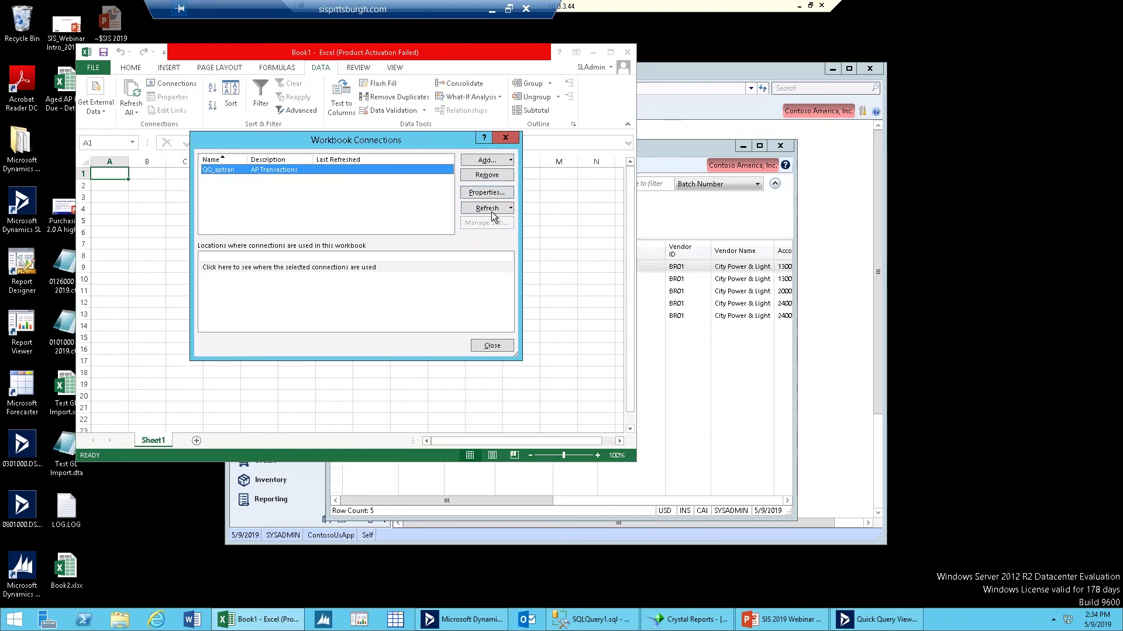
click(507, 210)
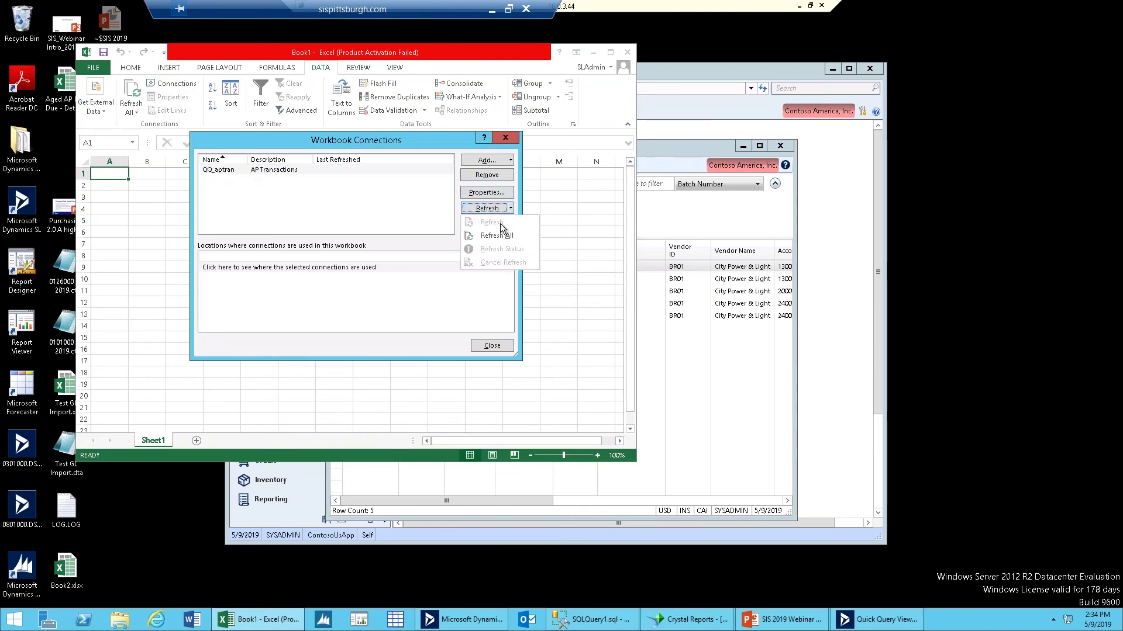
Open the QQ_aptran connection's properties, try the "Refresh data when opening the file" option, and cancel the change.
click(487, 194)
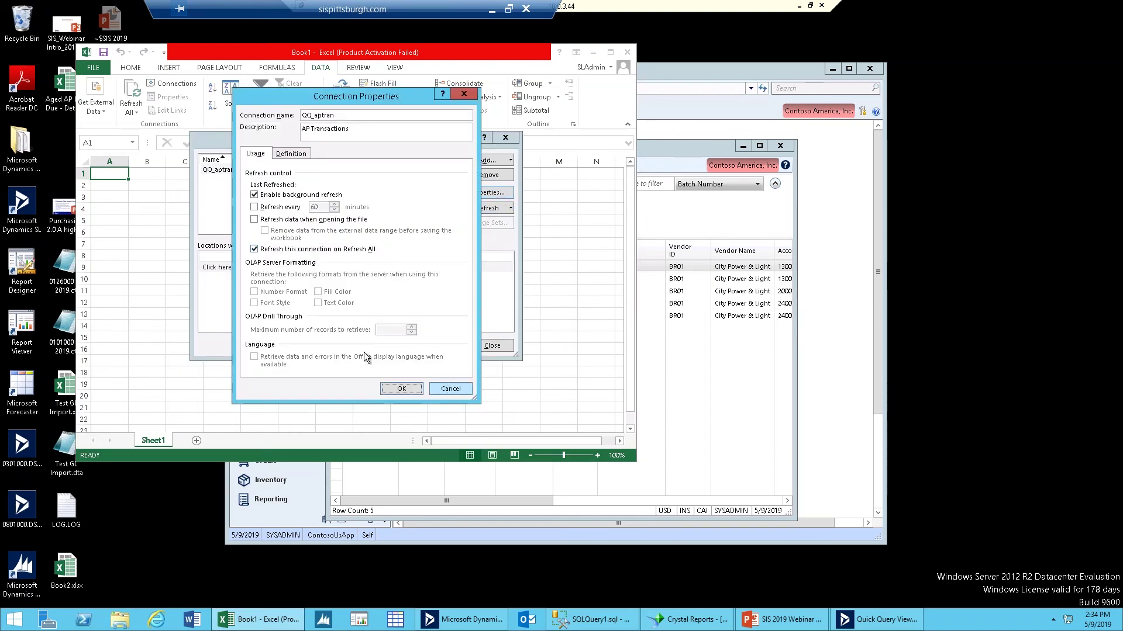
click(255, 219)
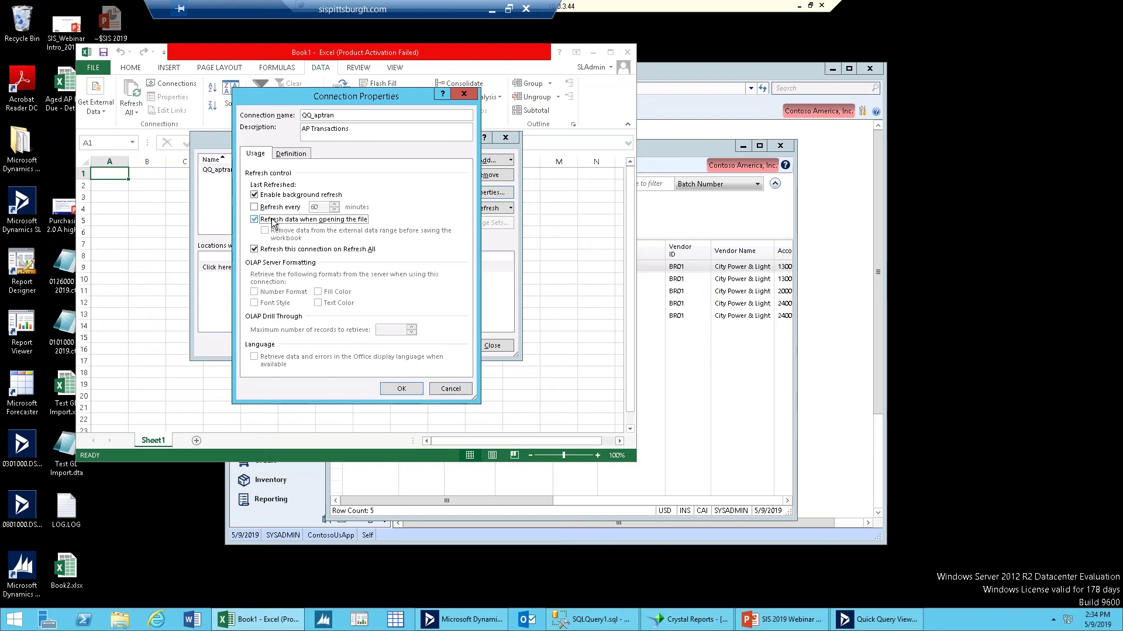
click(444, 390)
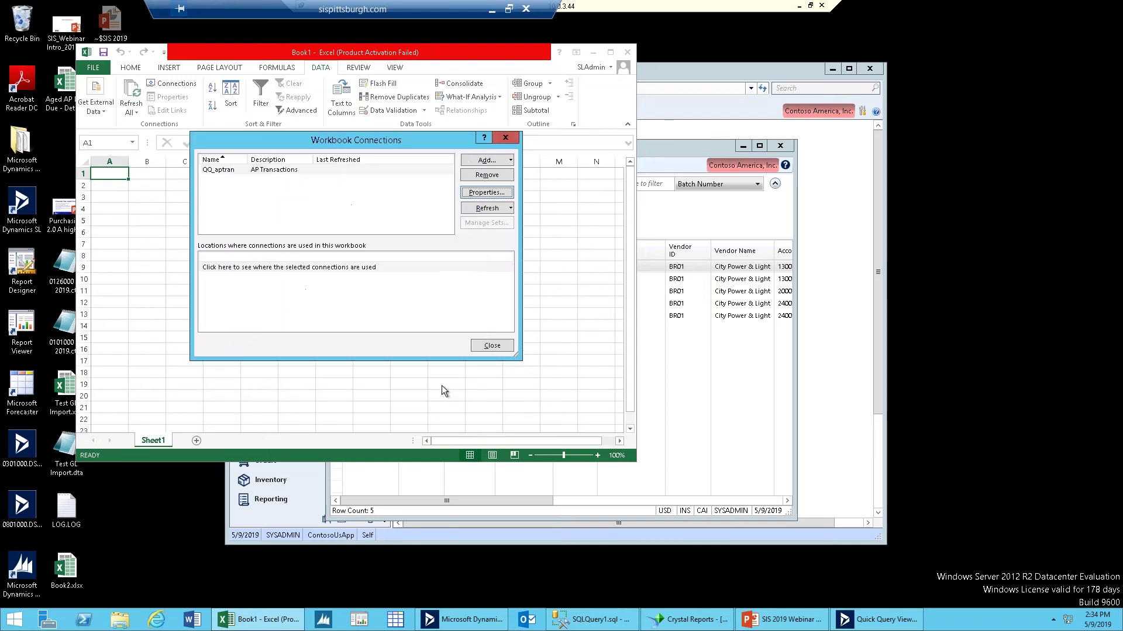
Close the Workbook Connections dialog and the Excel workbook without saving.
click(504, 138)
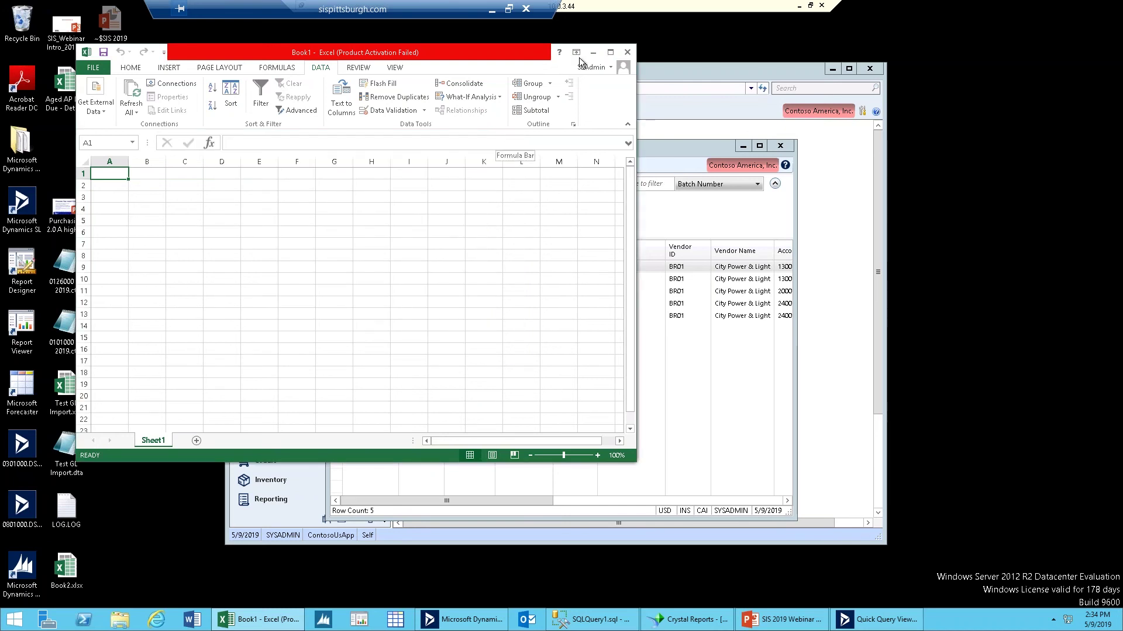
click(627, 52)
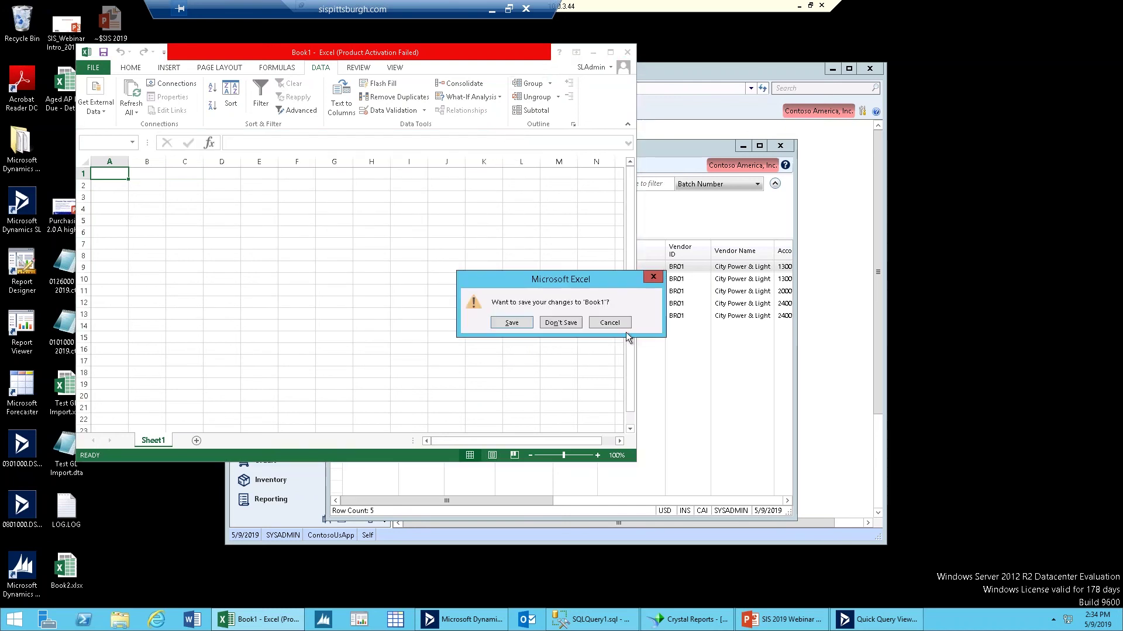
click(570, 323)
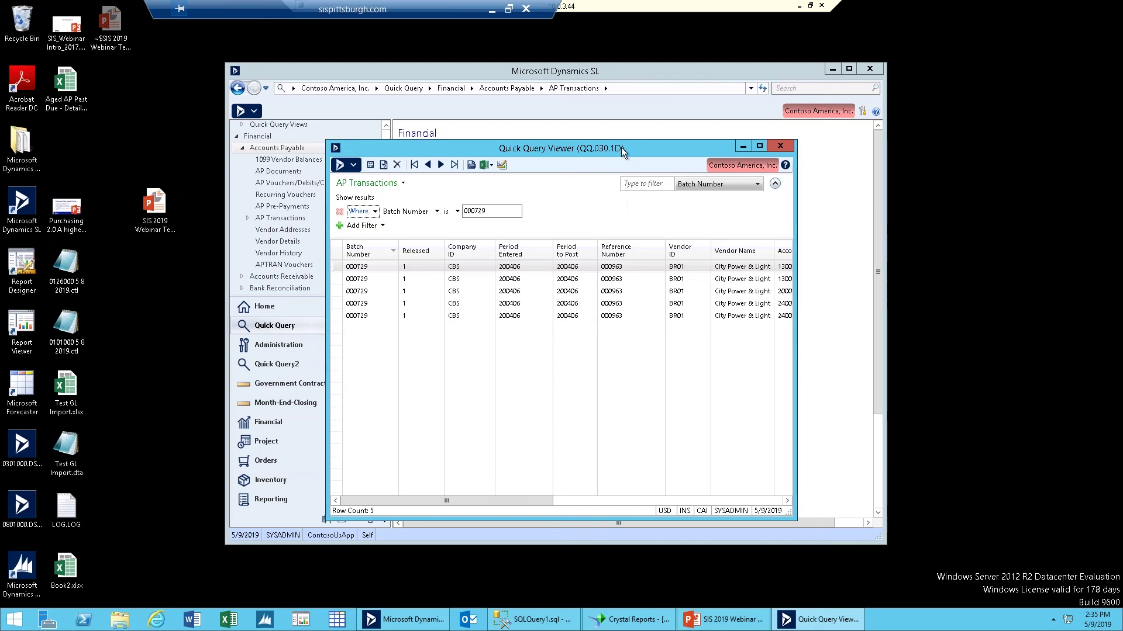
drag(621, 147, 627, 148)
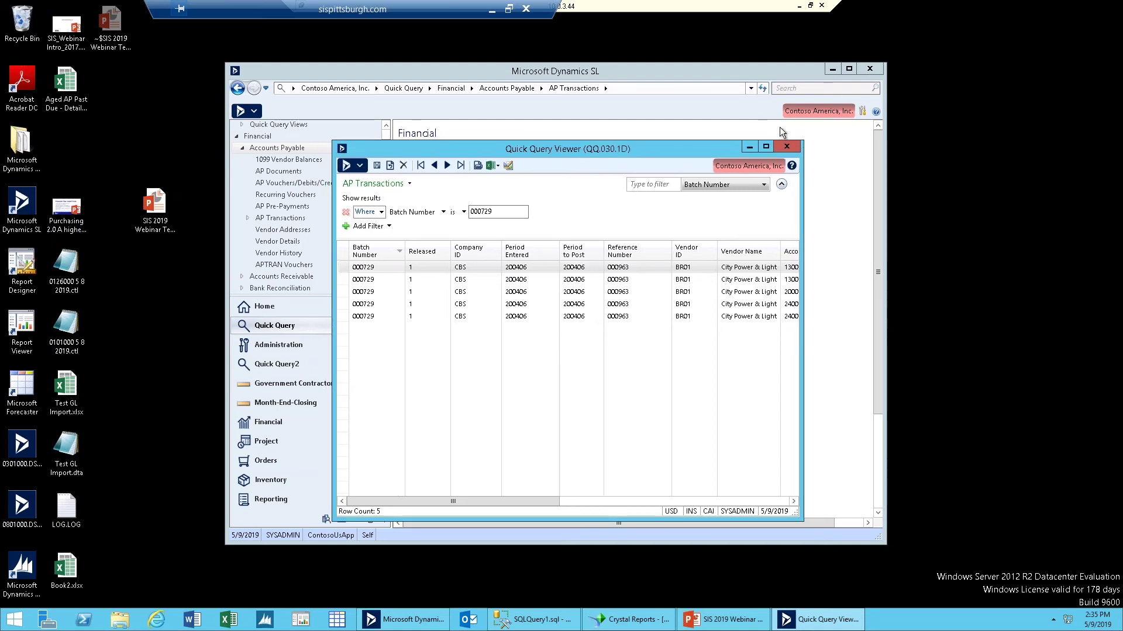
click(497, 165)
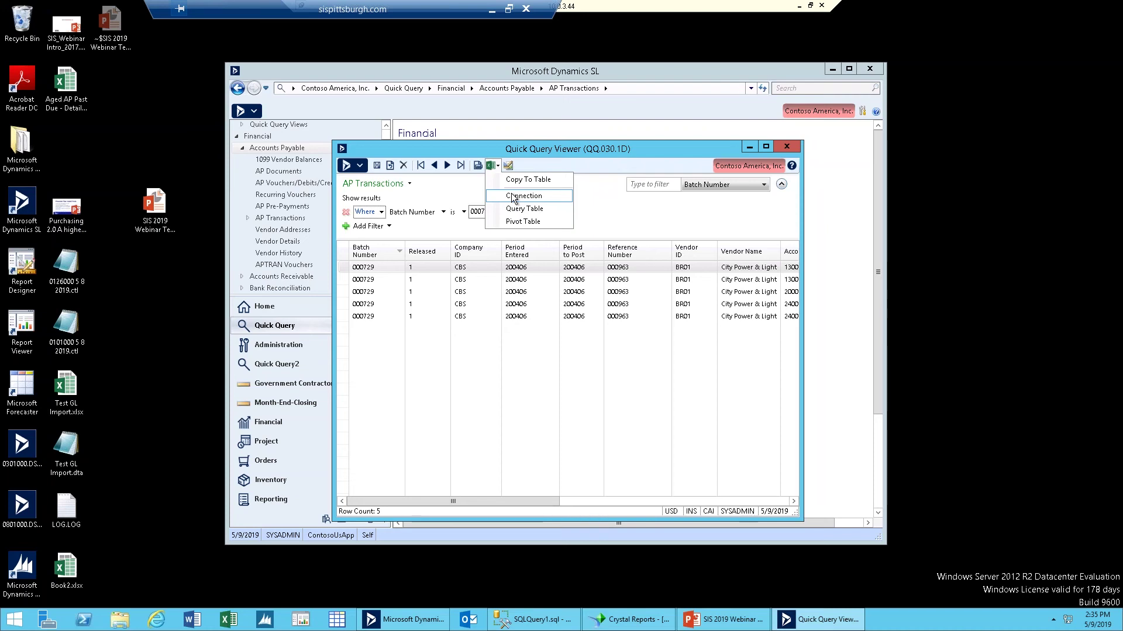
click(527, 149)
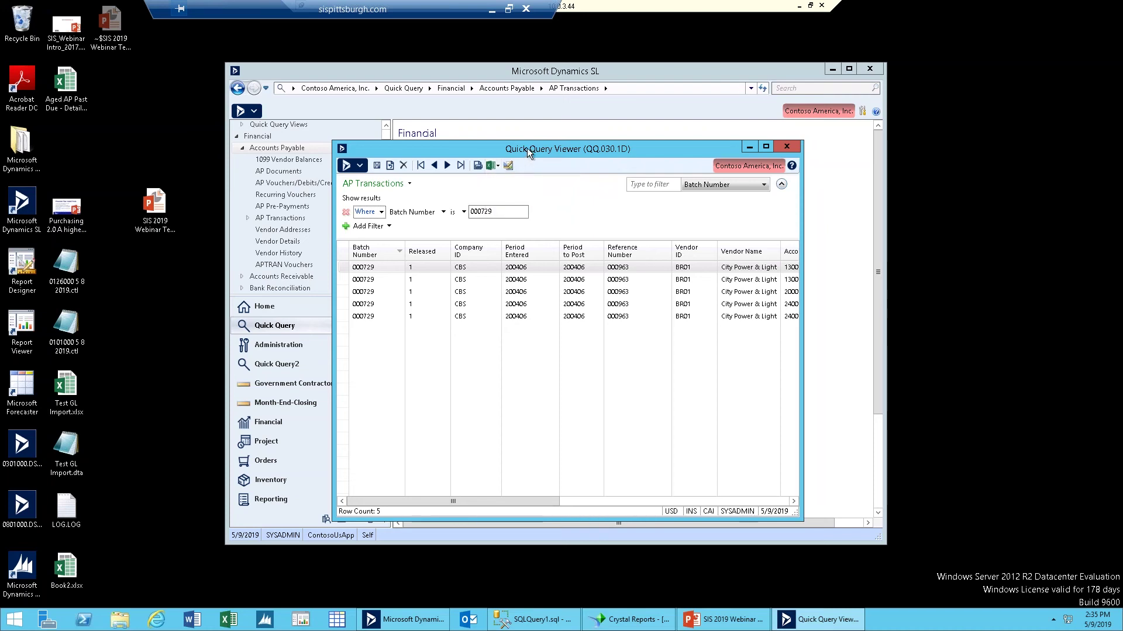
click(508, 166)
drag(534, 214, 492, 220)
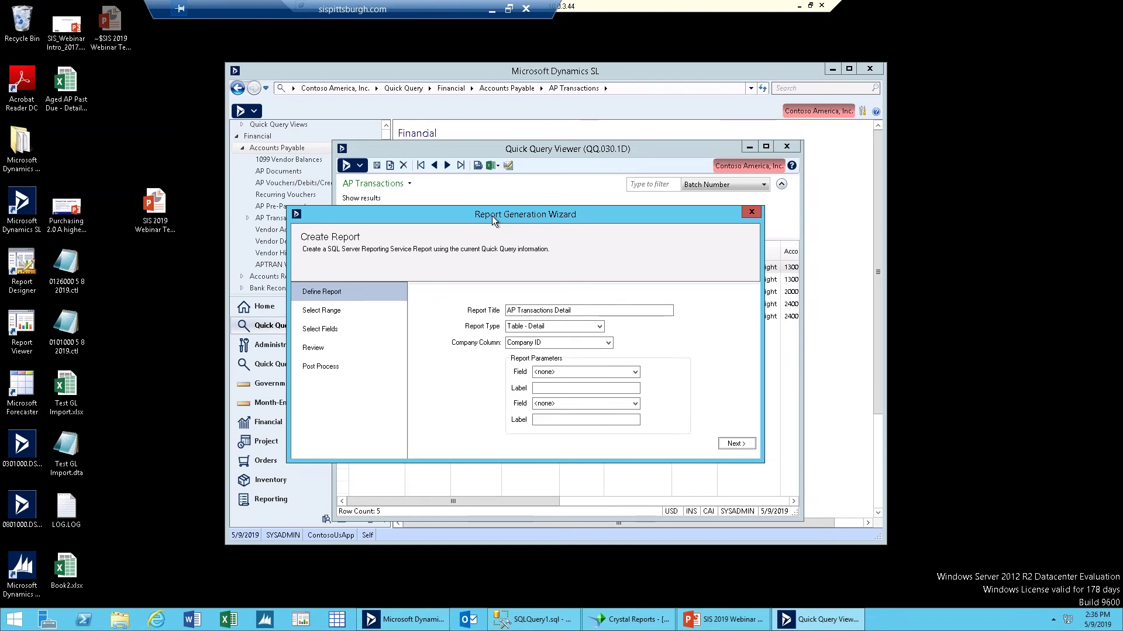
click(751, 212)
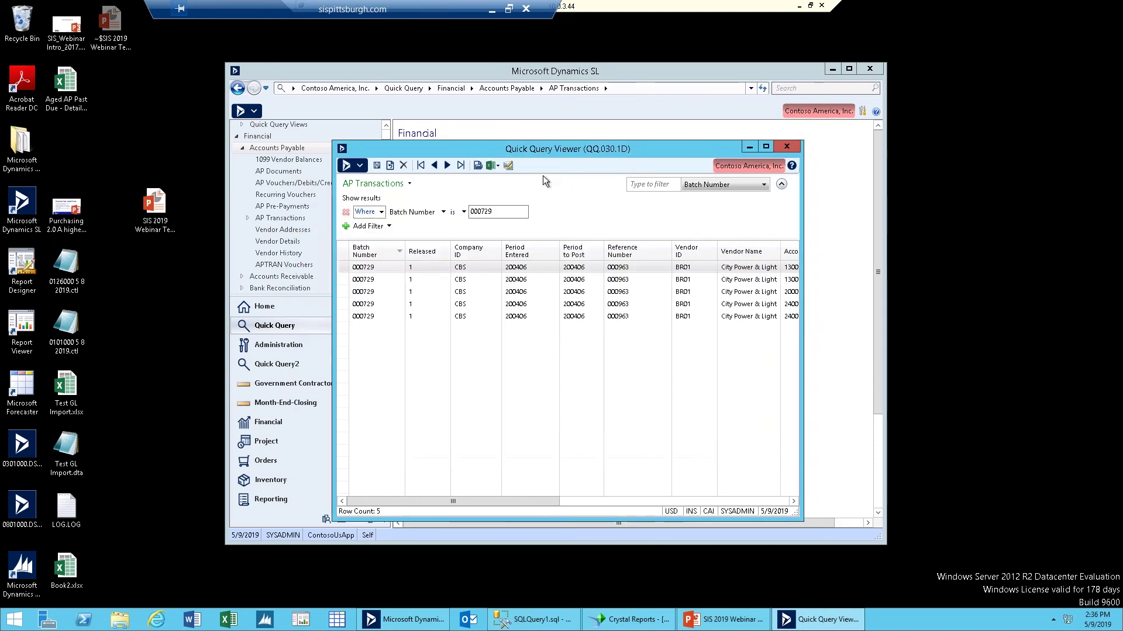
Generate a Table - Detail report titled AP Transactions Detail with Company ID as company column, number RS0301D under Accounts Payable, uploaded to the report server.
click(509, 165)
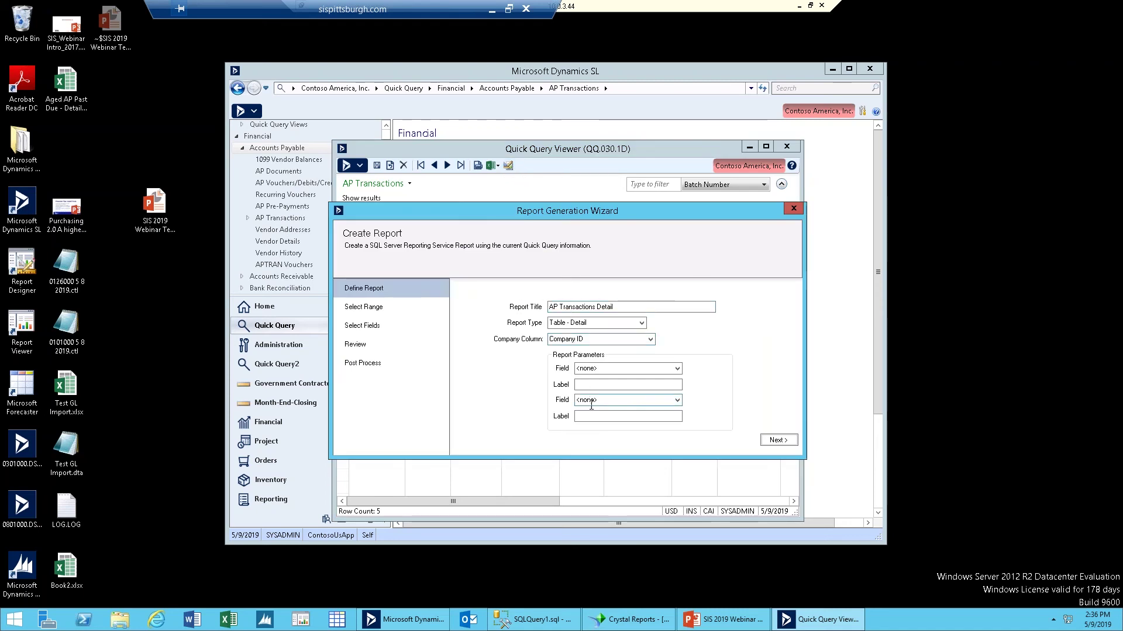
click(777, 440)
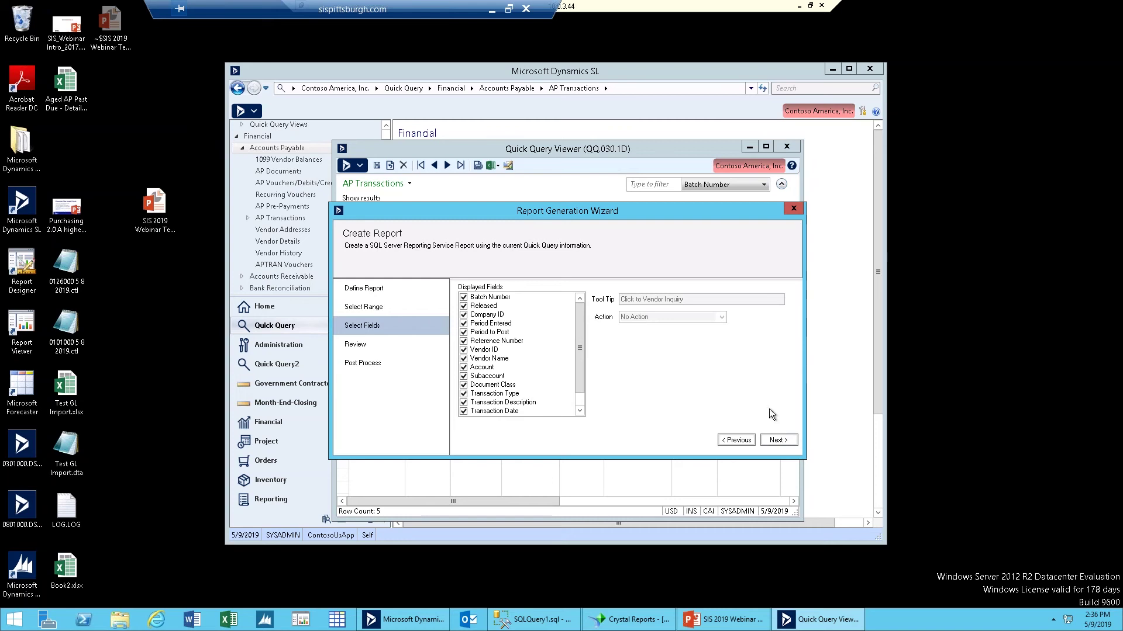
click(778, 440)
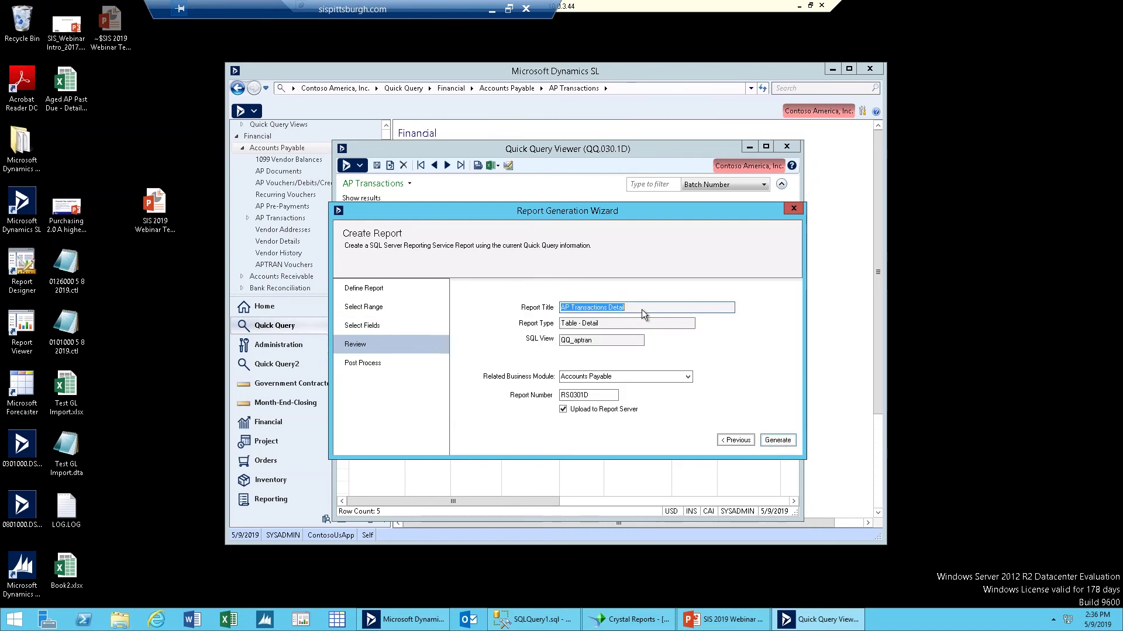
click(767, 439)
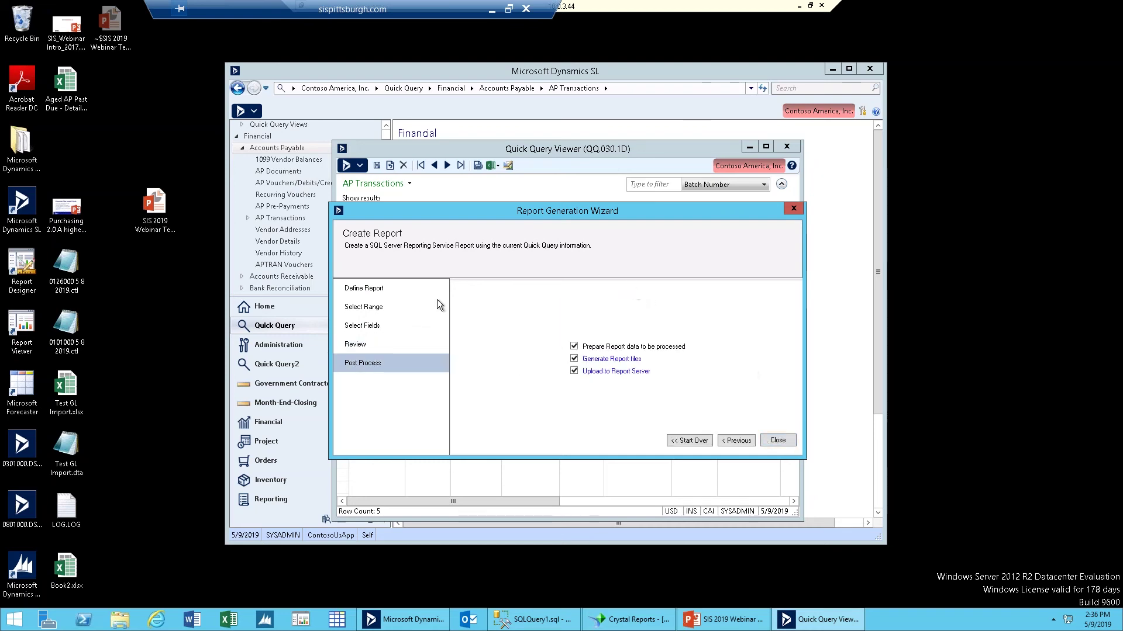
Open the Financial folder on the report server, view the AP Transactions by Batch Detail report, and close the browser.
click(615, 371)
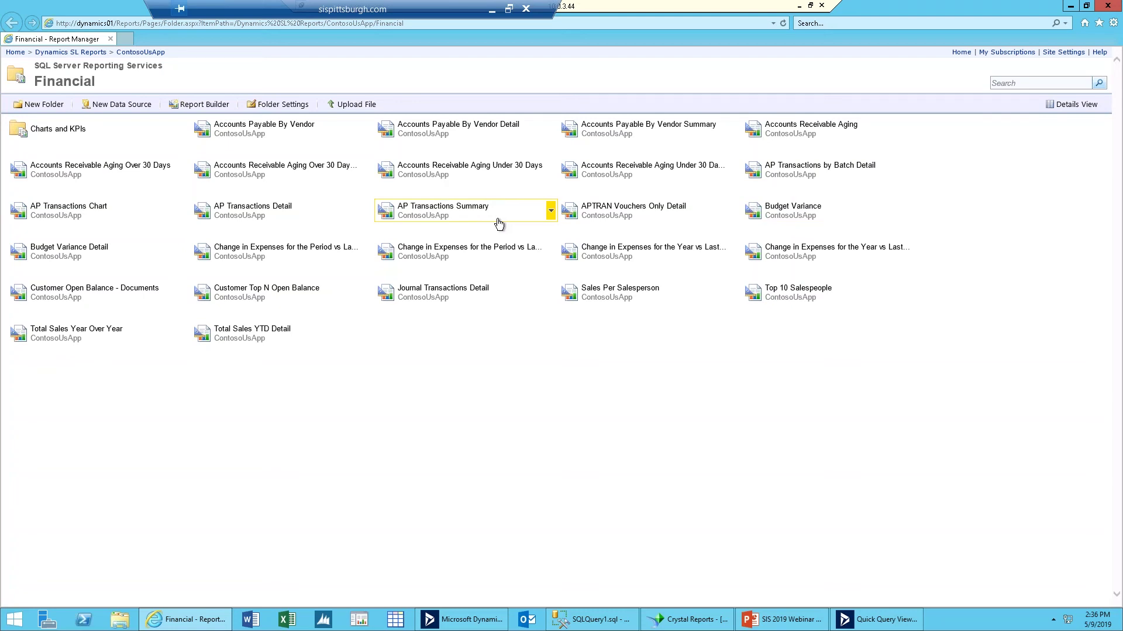
right_click(778, 177)
right_click(782, 183)
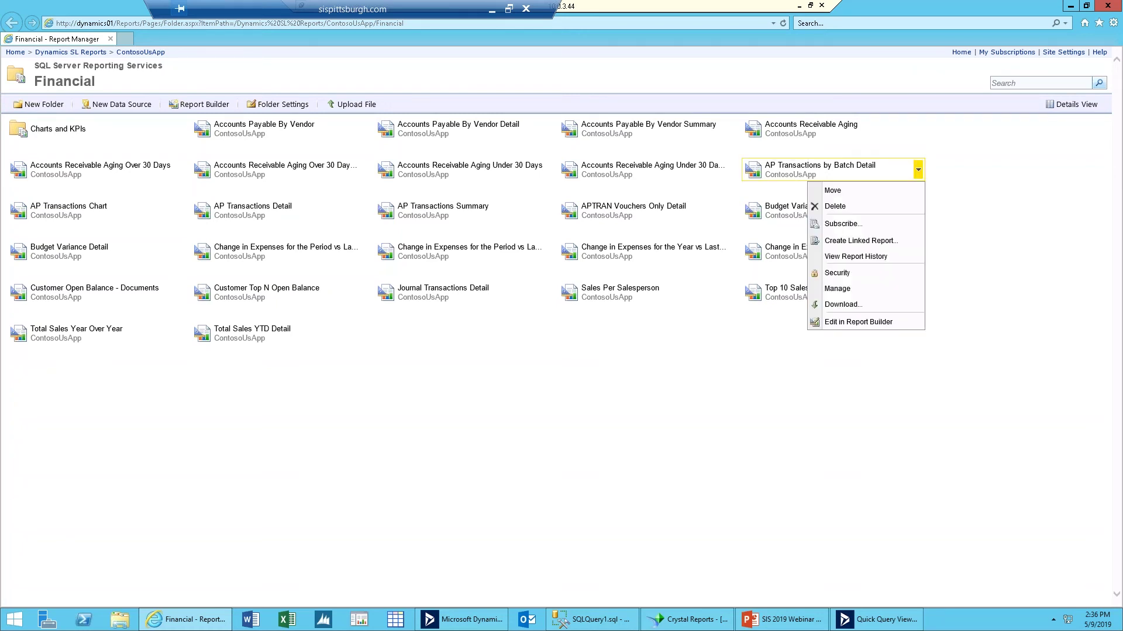
click(790, 386)
click(819, 166)
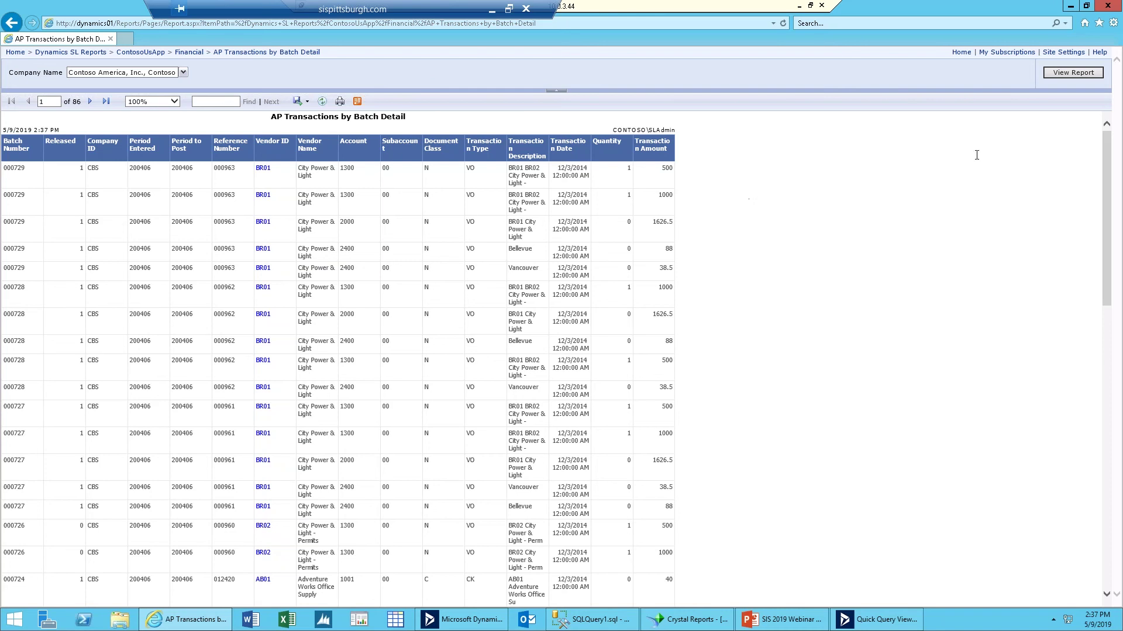
click(1106, 8)
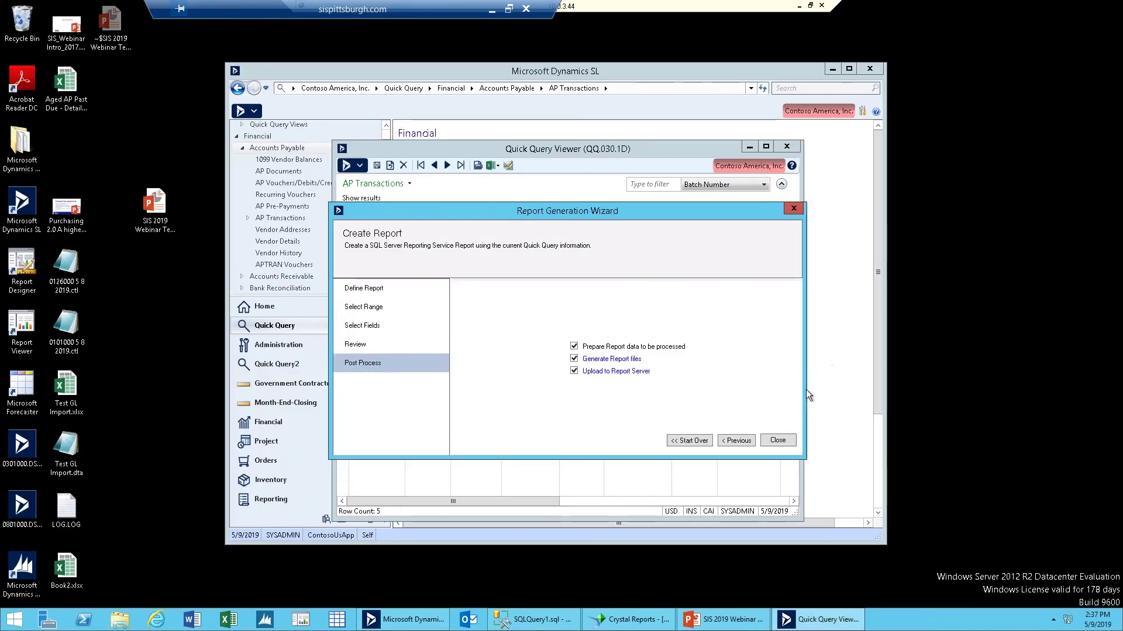
Open AP Transactions by Batch Detail in Report Builder from the report server to inspect its layout, and close everything back to the query viewer.
click(633, 371)
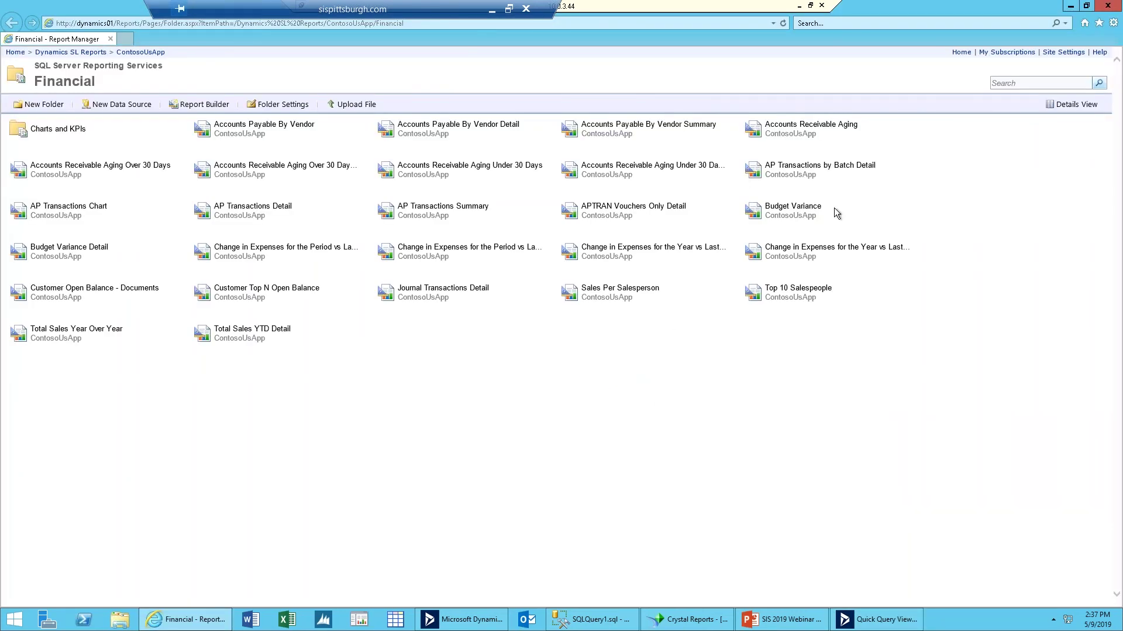
mouse_move(881, 170)
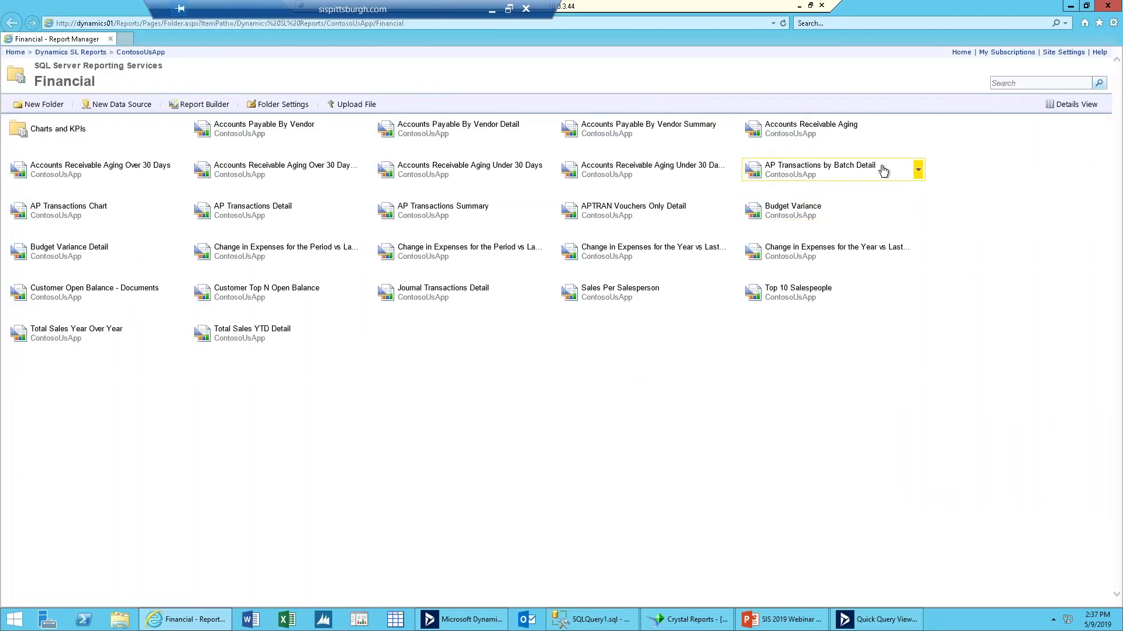
click(918, 172)
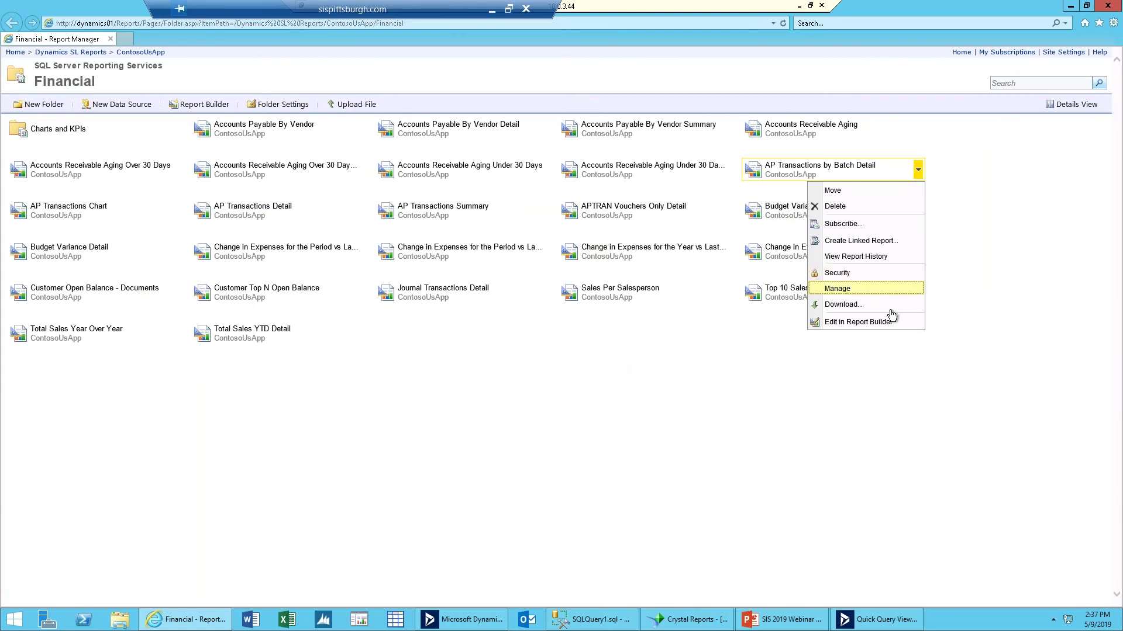
click(858, 321)
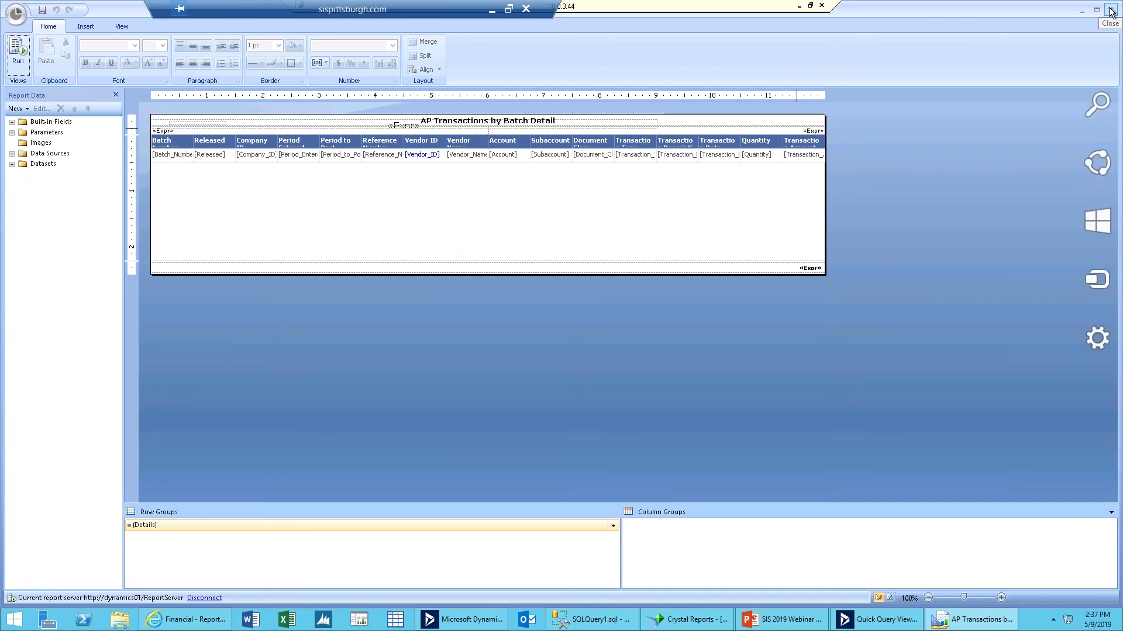
click(1110, 11)
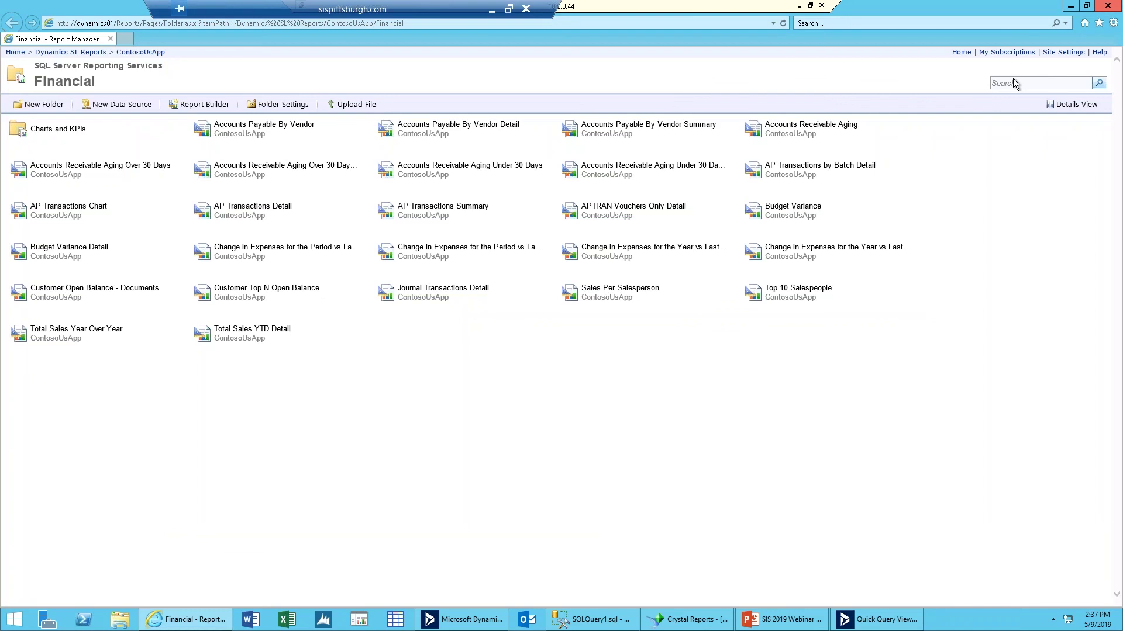
click(1107, 5)
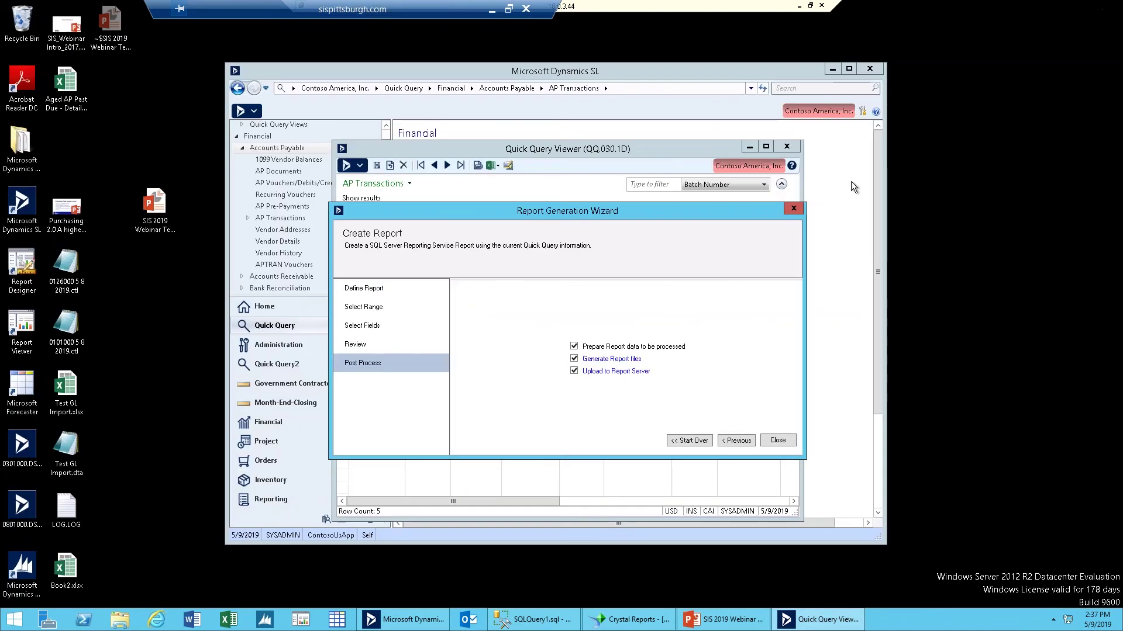
click(794, 209)
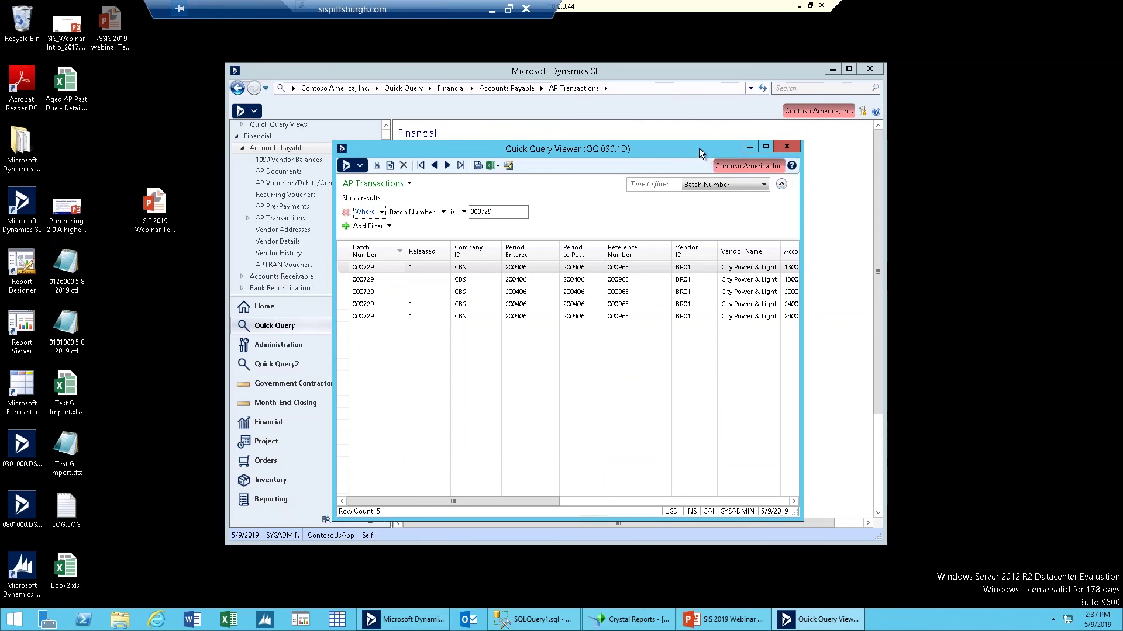
Sort the AP Transactions query results by Vendor ID.
drag(700, 151, 849, 158)
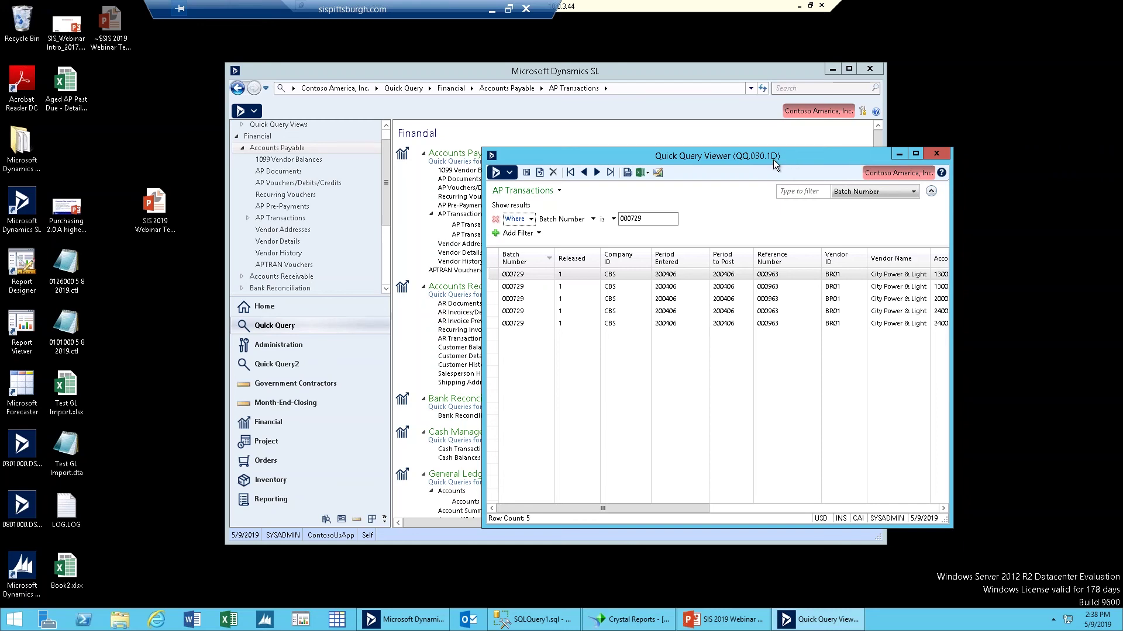
drag(759, 160, 694, 173)
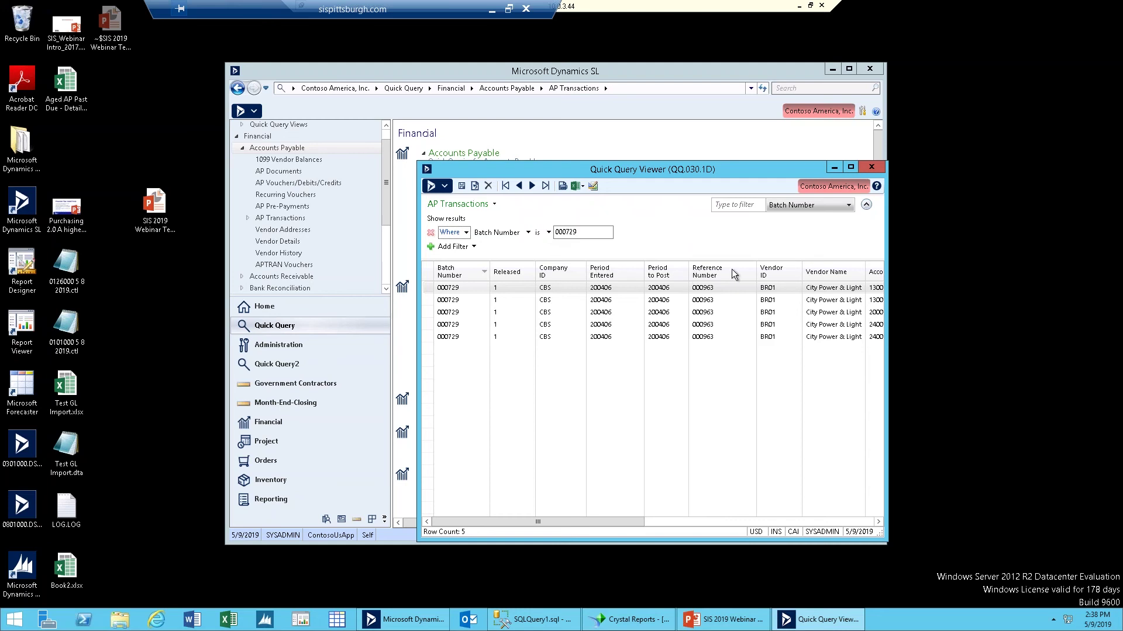
click(764, 274)
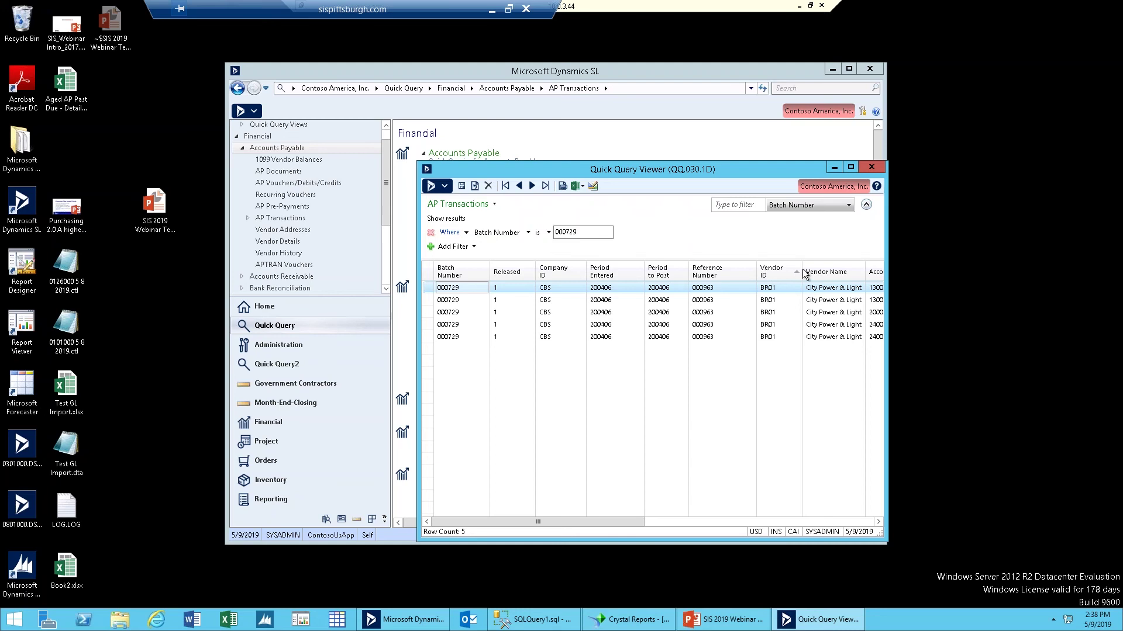
Open the column chooser for the AP Transactions query and move Quantity up to directly below Transaction Type.
right_click(604, 275)
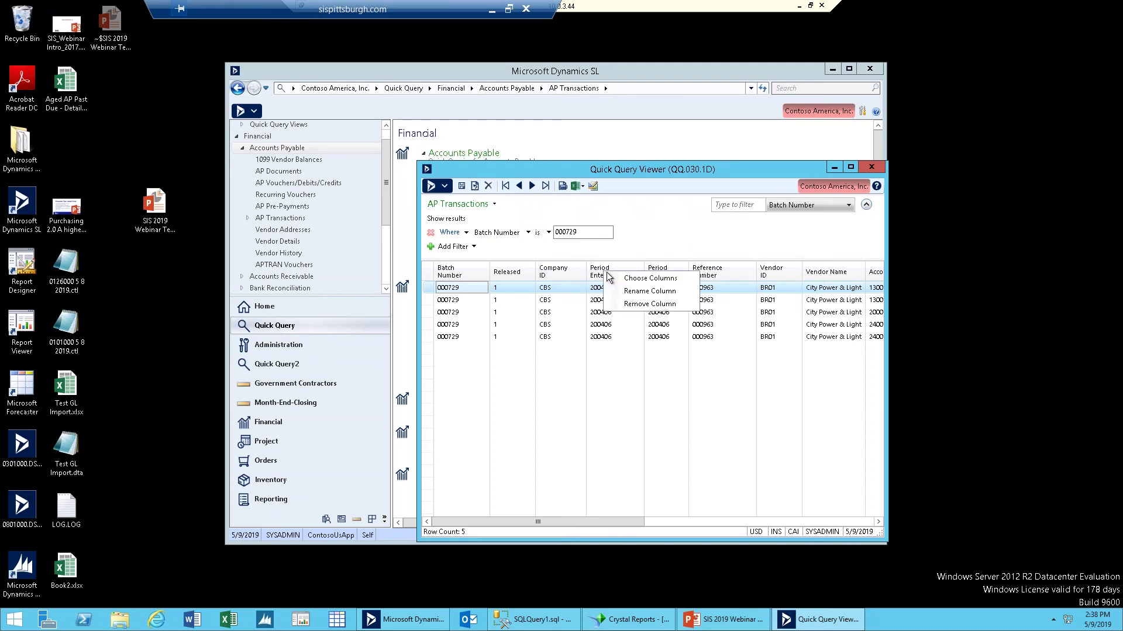
click(623, 279)
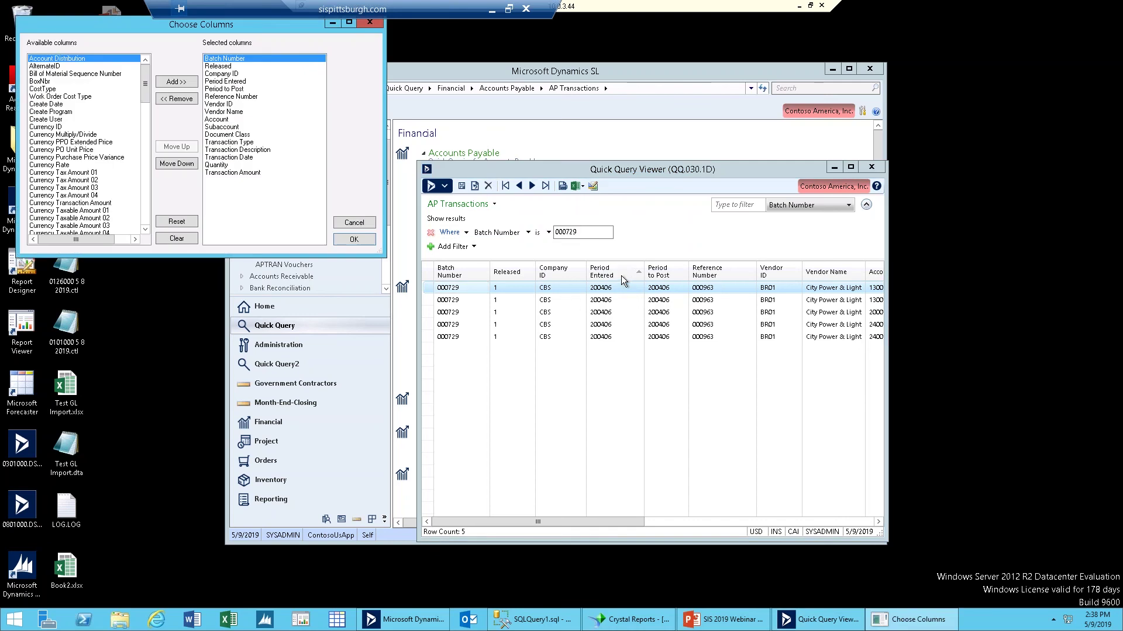
drag(204, 25, 251, 208)
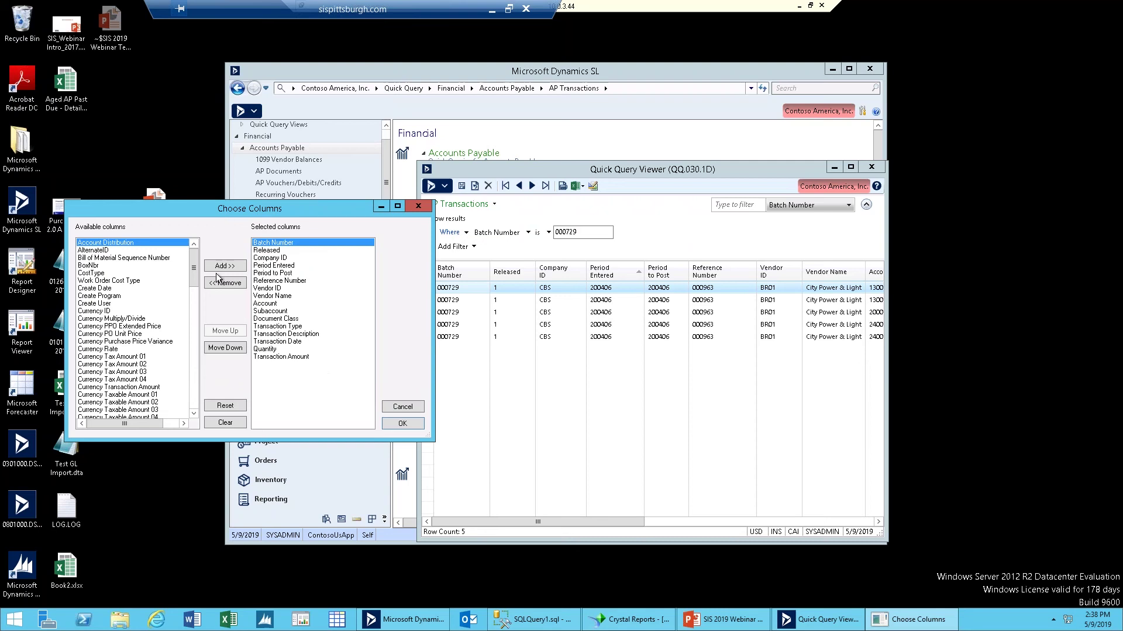
click(265, 349)
click(241, 334)
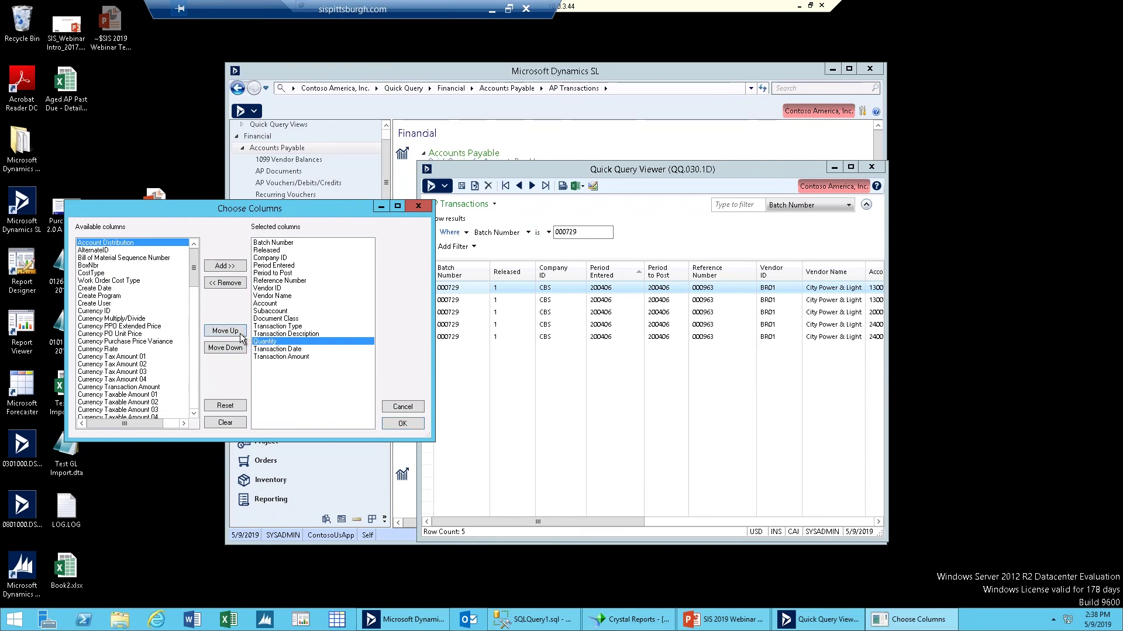
click(241, 334)
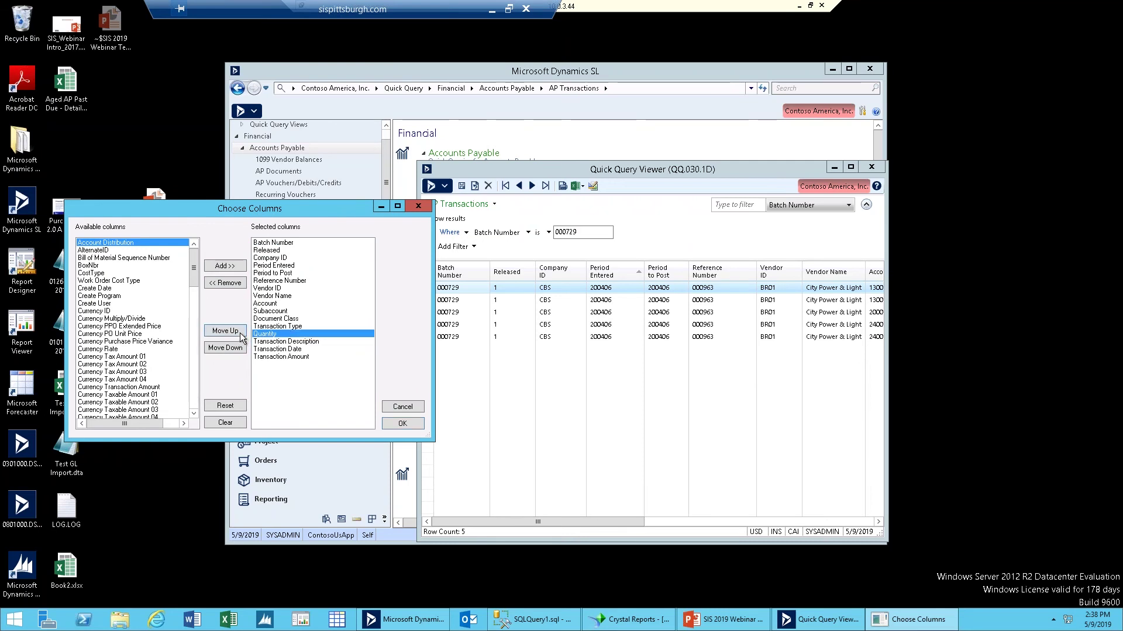
Remove Document Class from the selected columns and add Create User.
click(270, 318)
click(232, 284)
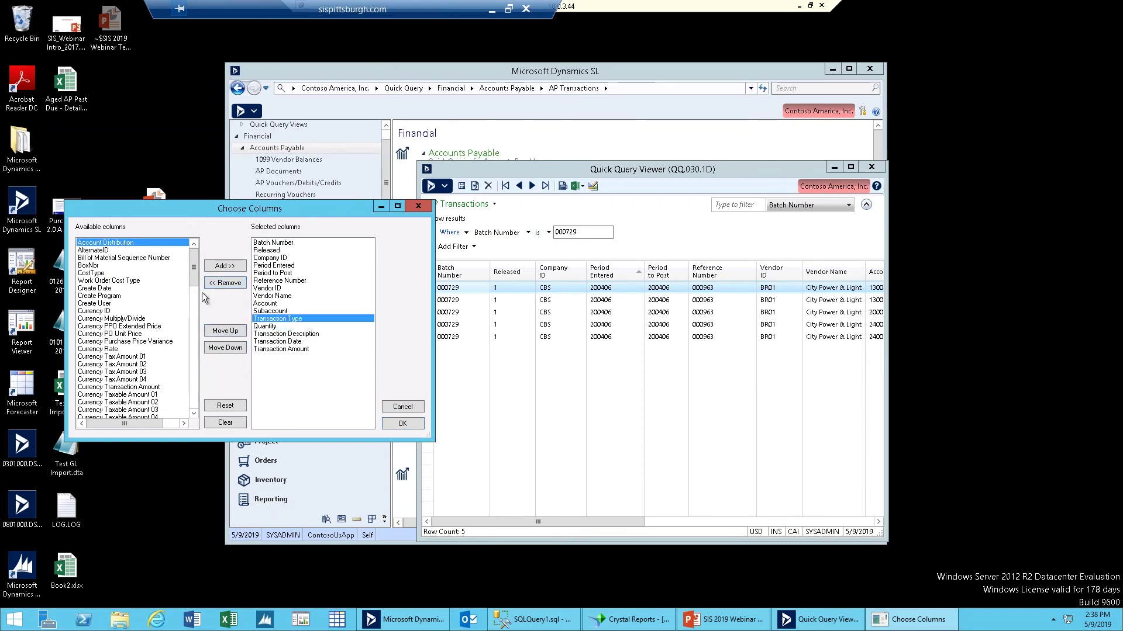
click(109, 304)
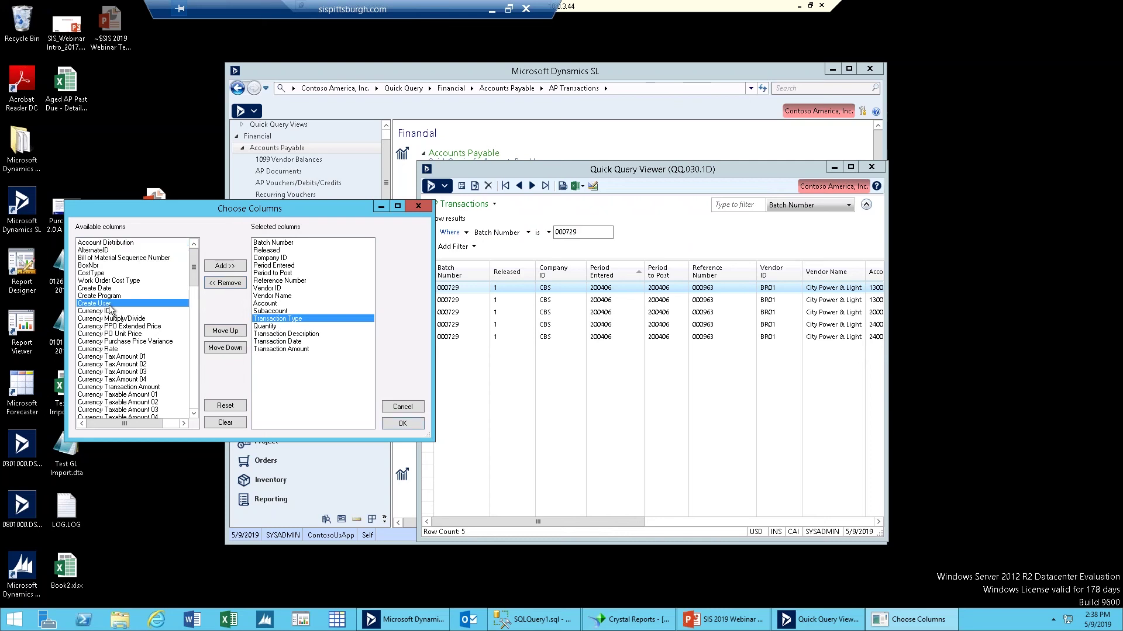
click(233, 269)
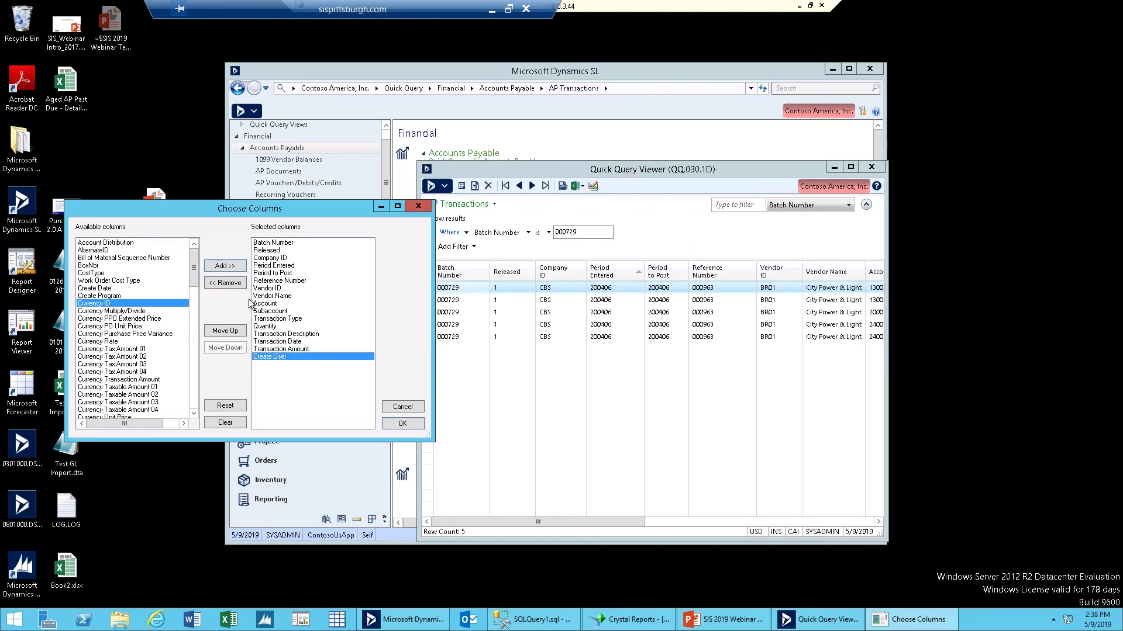
Move the Create User column up to directly below Batch Number and apply the column changes to the query.
click(225, 331)
click(225, 331)
click(225, 331)
click(225, 331)
click(225, 331)
click(225, 331)
click(225, 331)
click(225, 331)
click(240, 335)
click(240, 335)
click(240, 335)
click(241, 336)
click(240, 335)
click(241, 336)
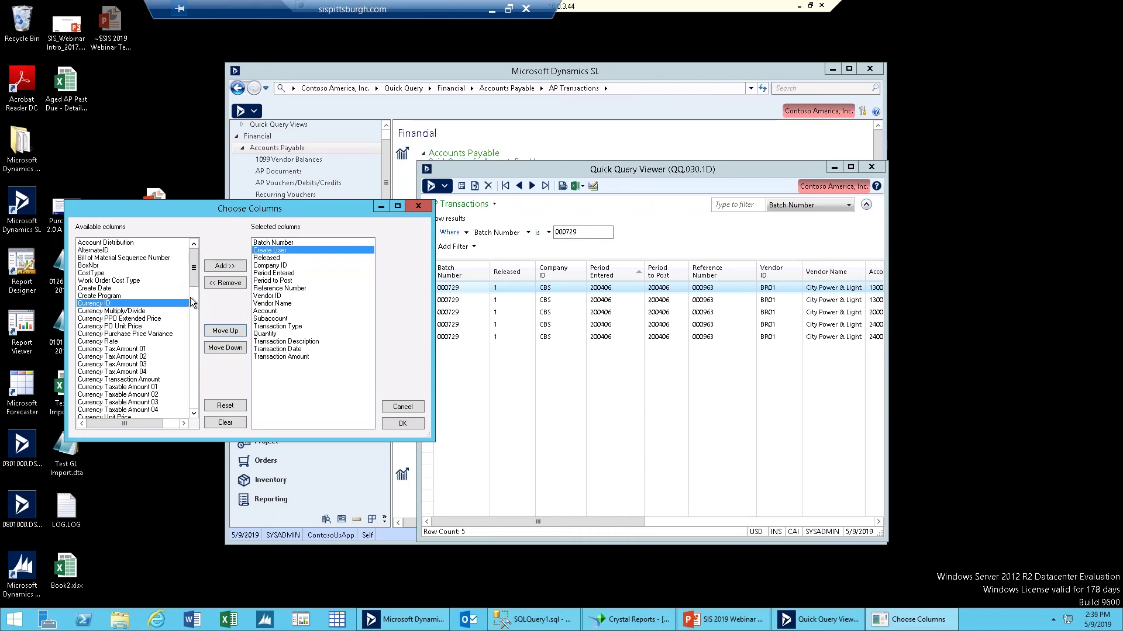
click(402, 424)
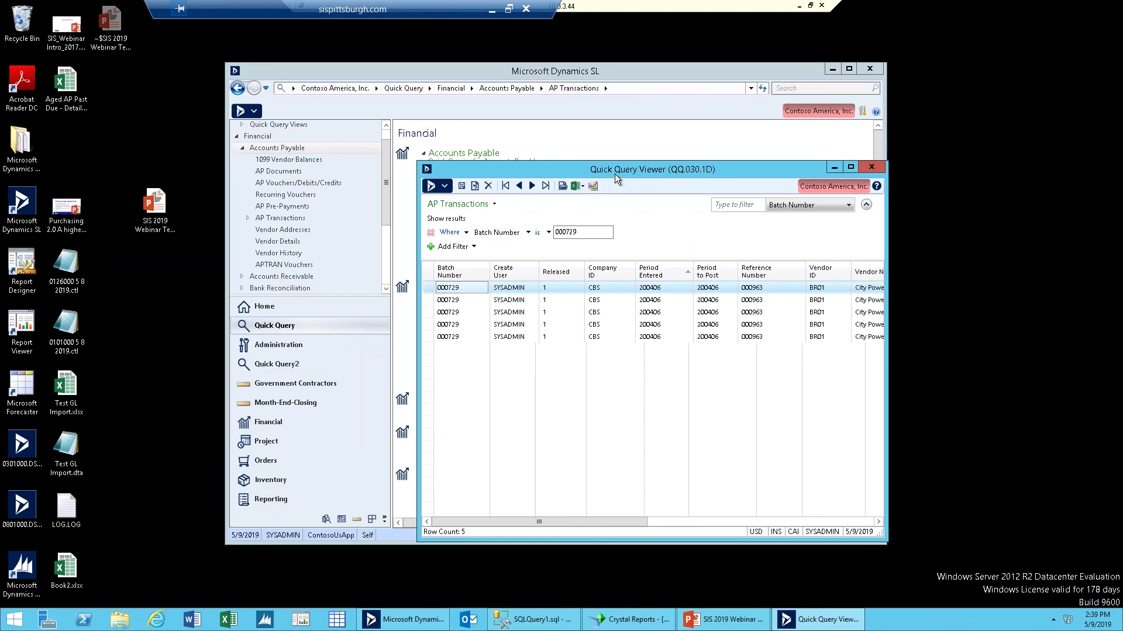
Move the Quick Query Viewer window aside to uncover the list of Financial quick queries.
drag(613, 171, 675, 214)
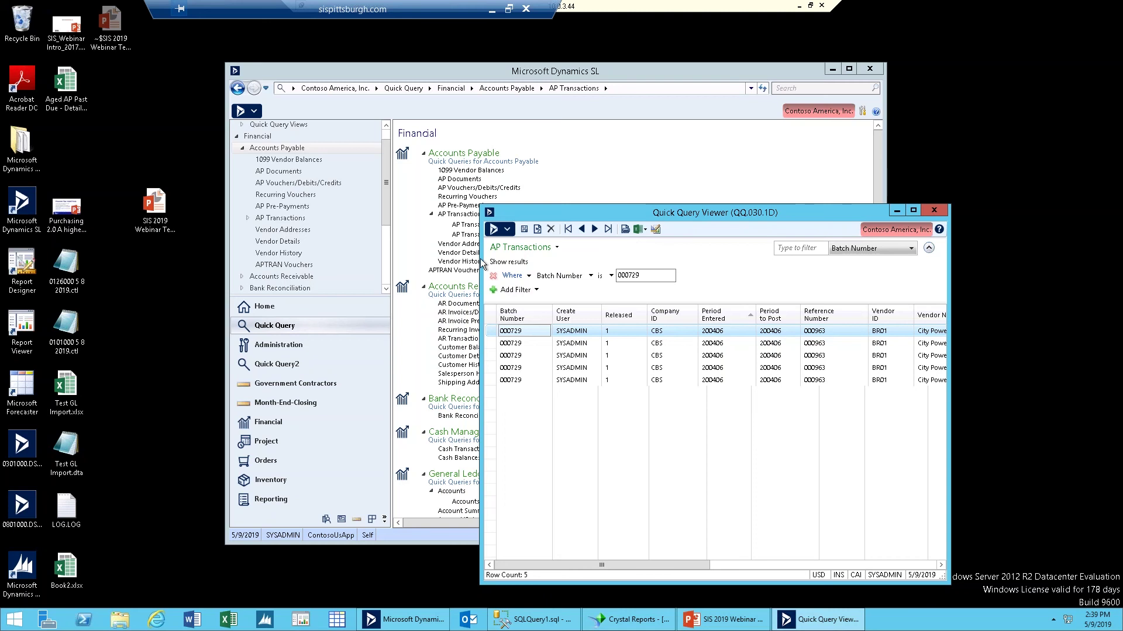
drag(550, 218, 663, 224)
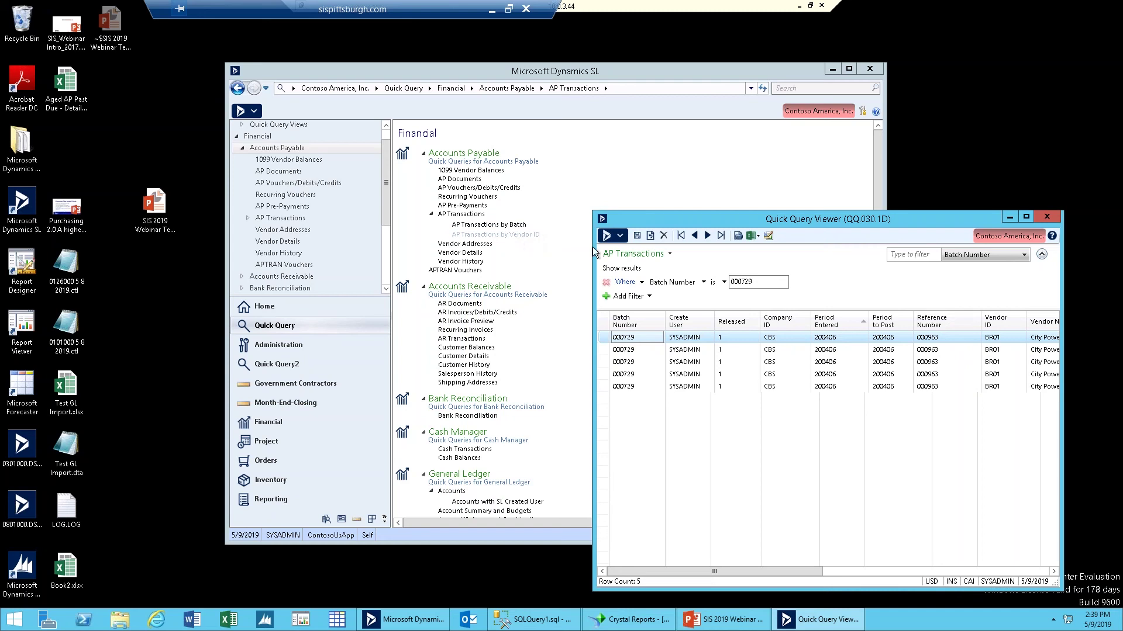
Start saving the filtered query as a view named FilterQQ_aptran_Test with the description AP Transactions Test.
click(637, 235)
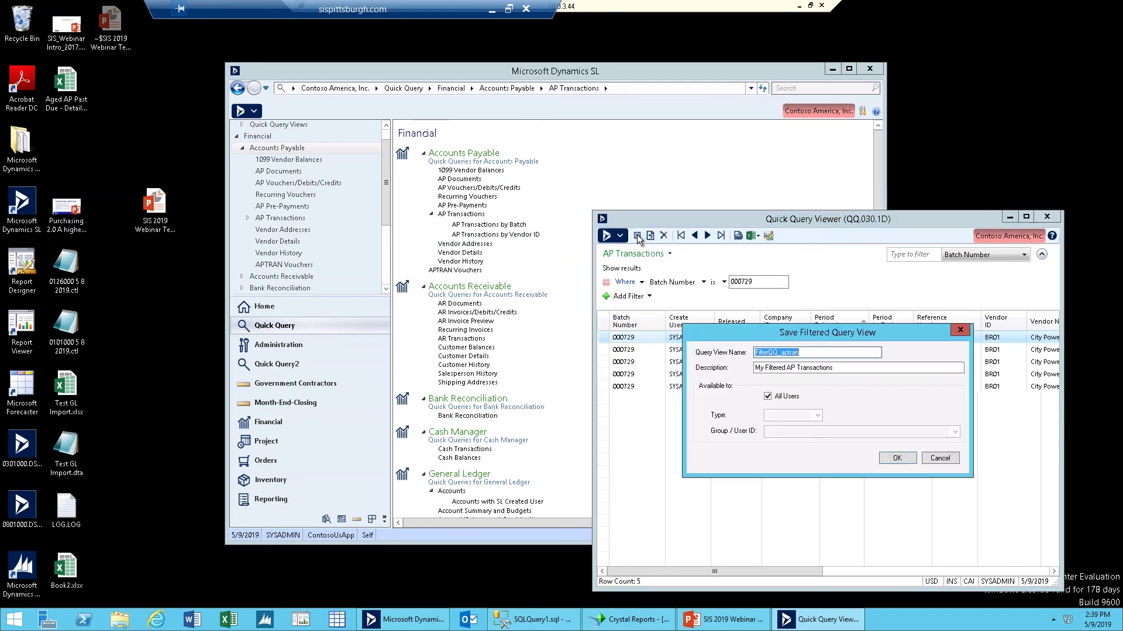
click(804, 356)
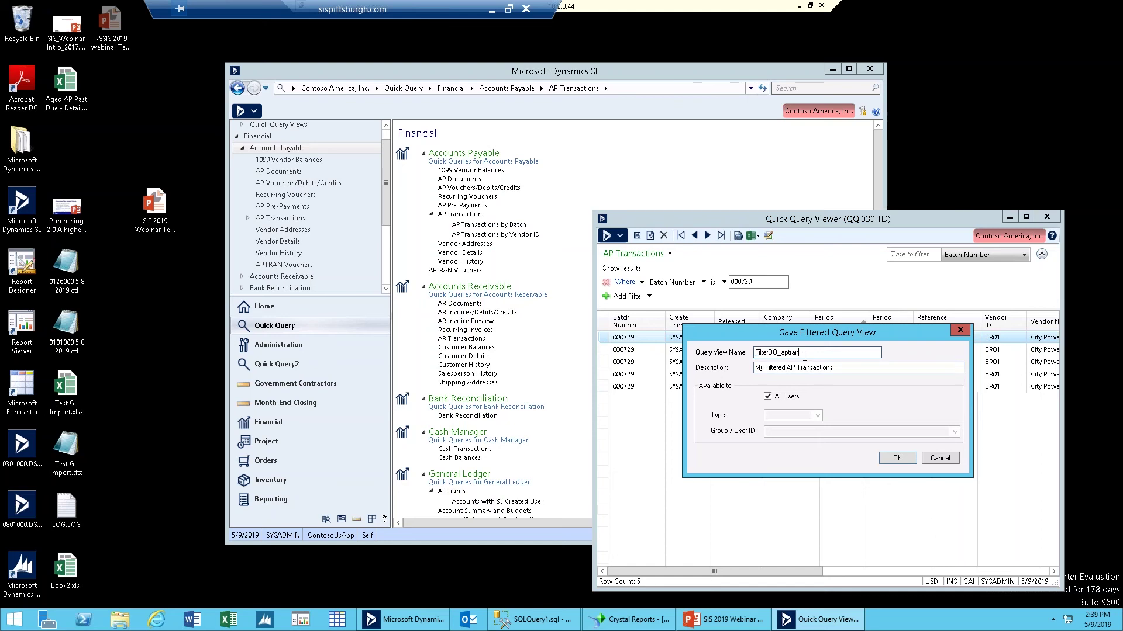
text(_Test)
click(789, 369)
key(BackSpace)
key(BackSpace)
key(BackSpace)
key(BackSpace)
key(BackSpace)
key(BackSpace)
key(BackSpace)
key(BackSpace)
key(BackSpace)
key(BackSpace)
key(BackSpace)
key(BackSpace)
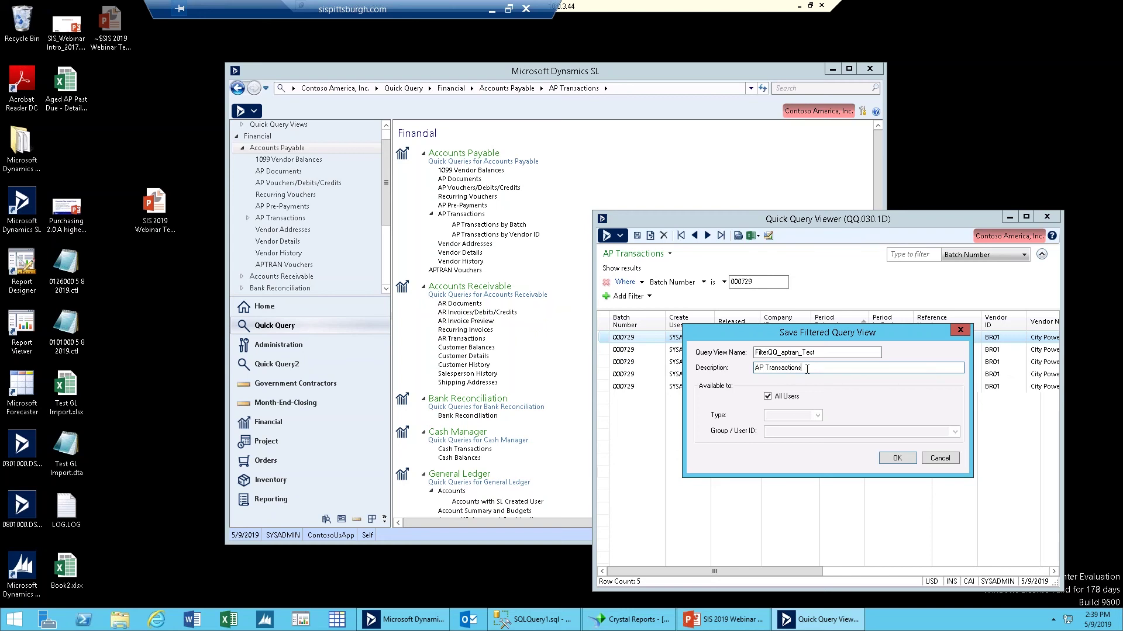
text(Test)
Check the Group and User availability types, keep the view available to all users, and save it.
click(787, 396)
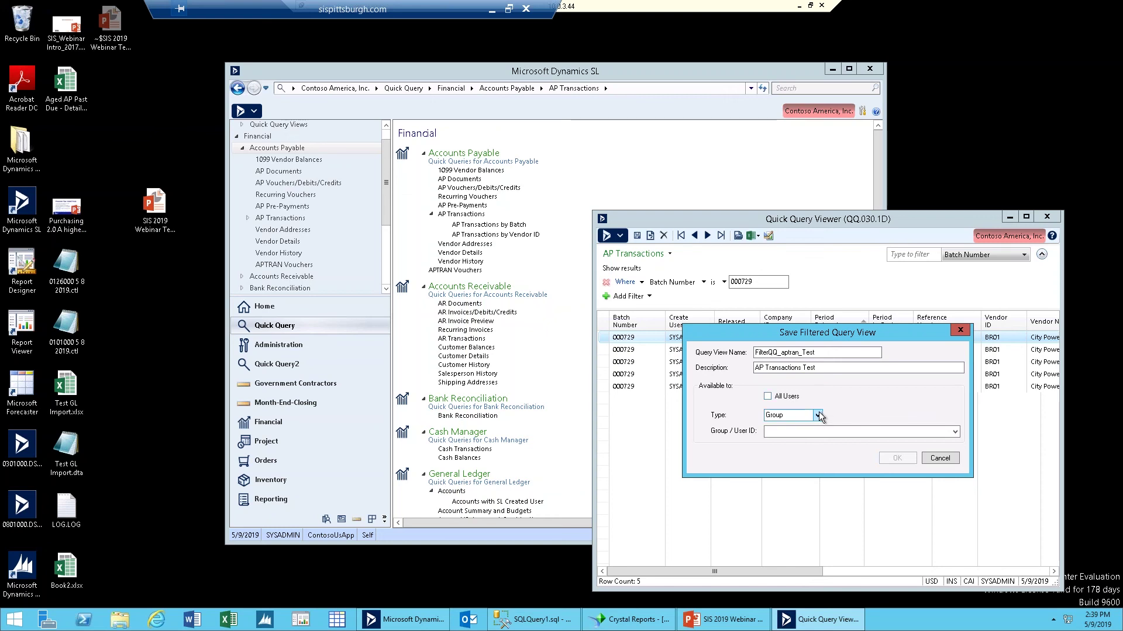
click(818, 416)
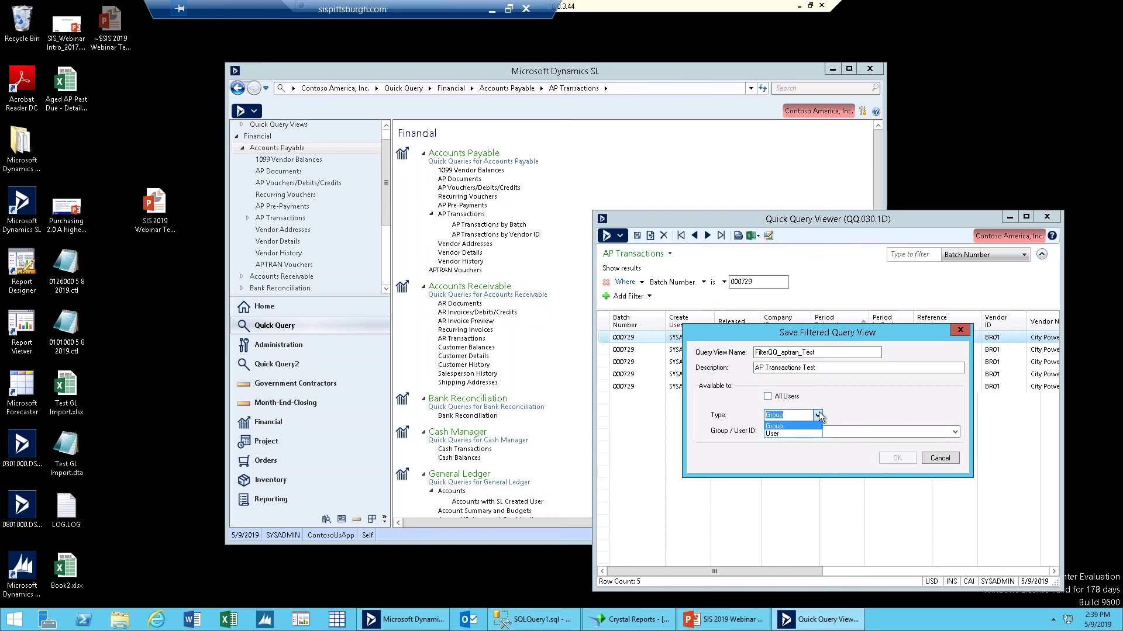
click(782, 397)
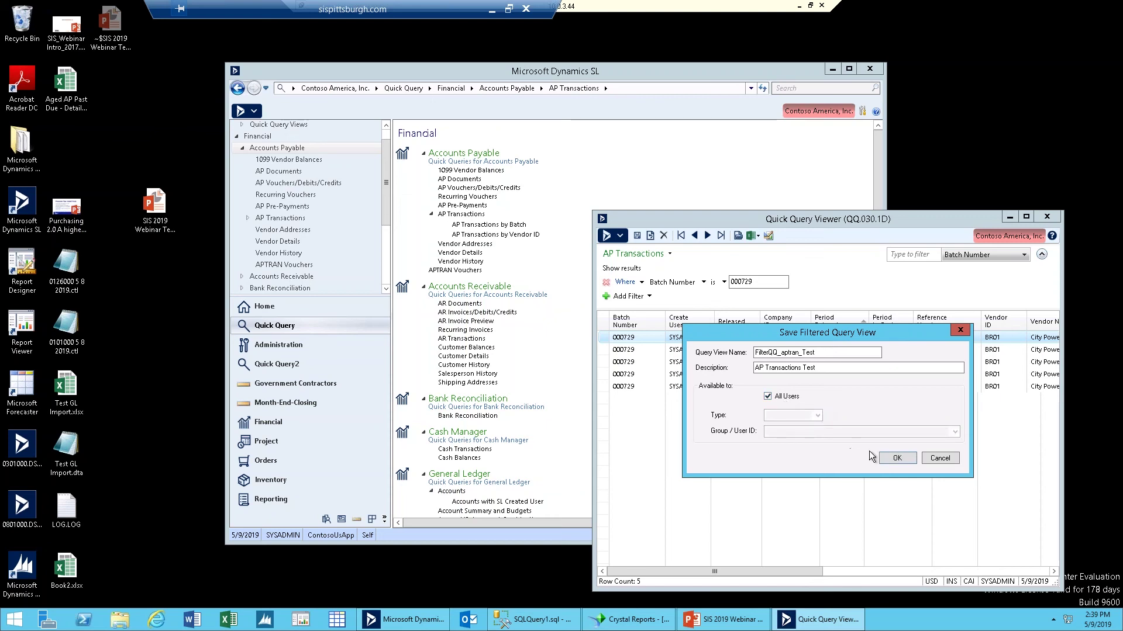
click(883, 457)
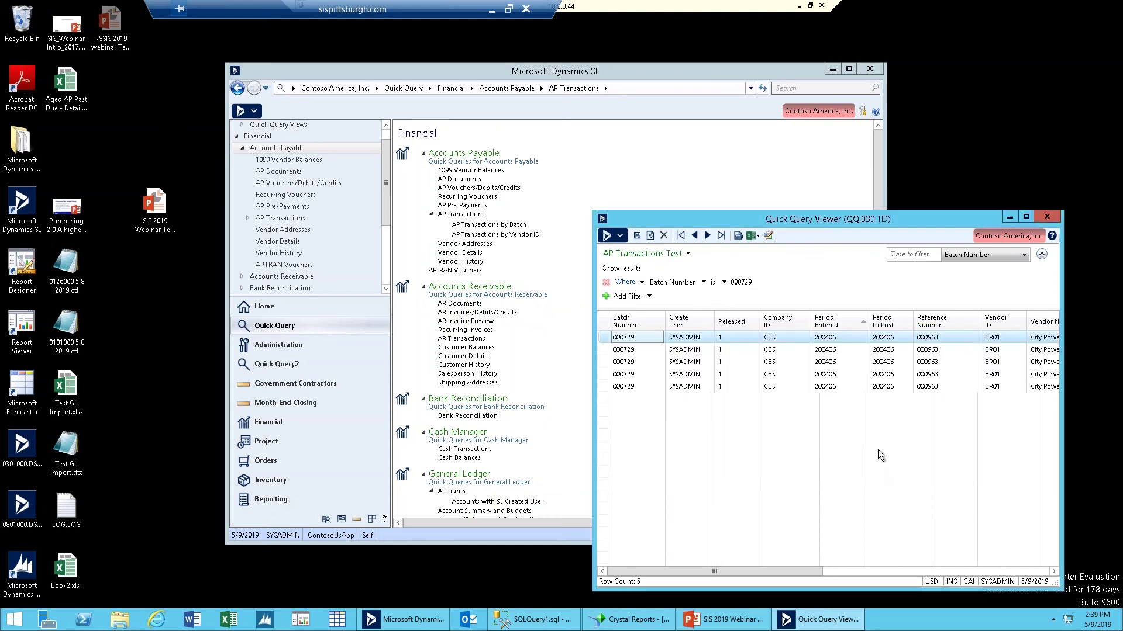
Close the query viewer, restart Microsoft Dynamics SL, and open the Quick Query list.
click(1047, 216)
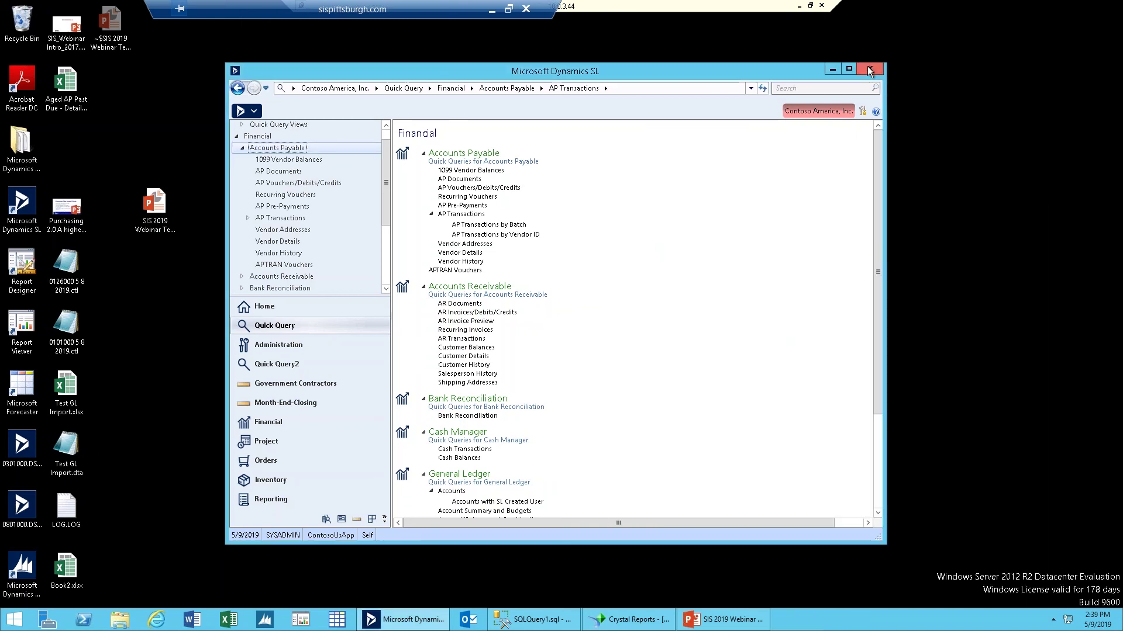
click(869, 70)
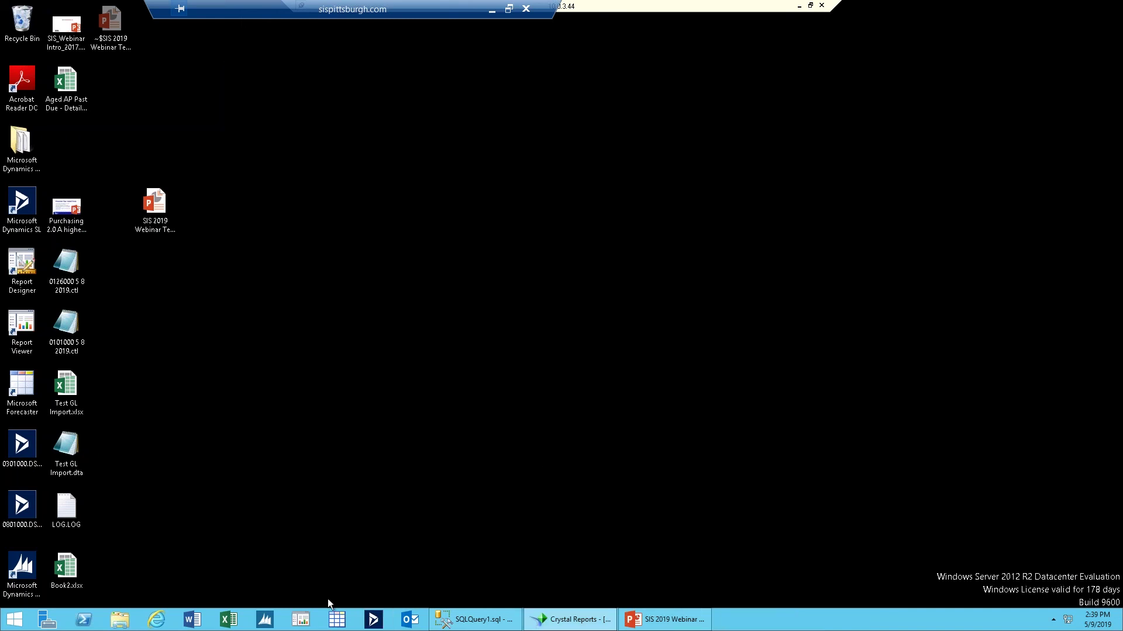
click(373, 619)
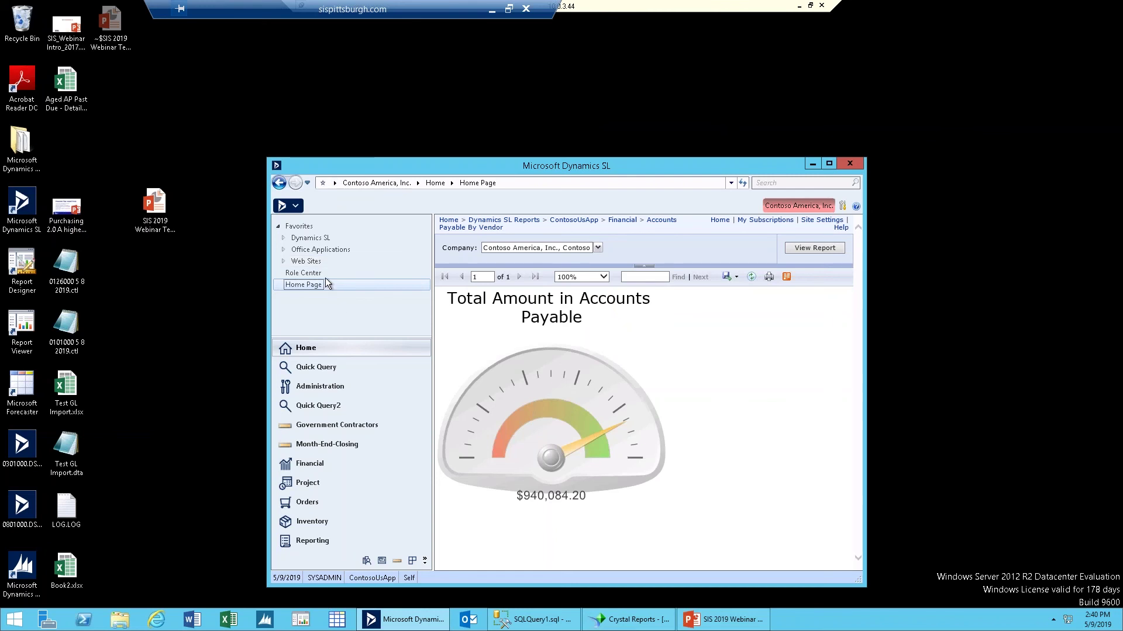
click(331, 369)
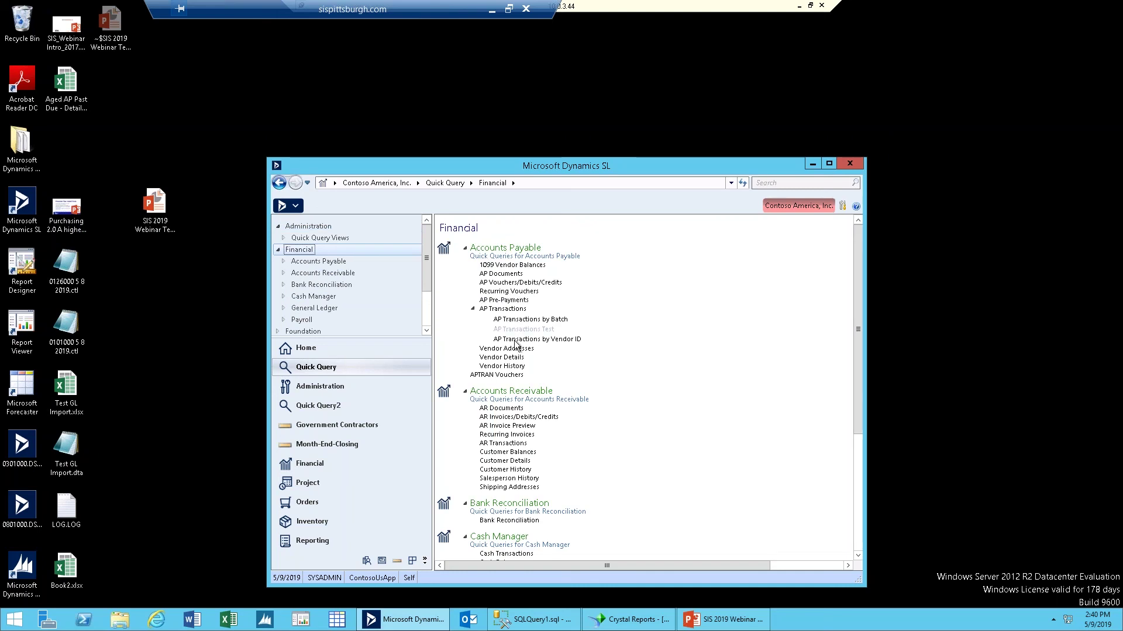
Open the saved AP Transactions Test query, show its Batch Number filter, and close the viewer.
click(514, 330)
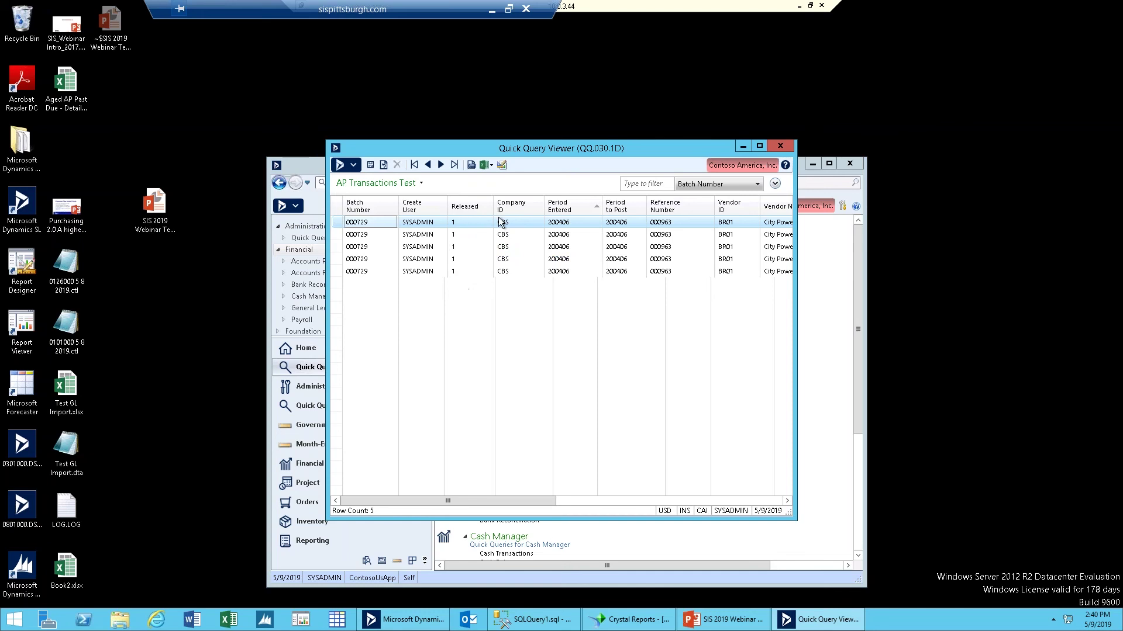
click(775, 184)
click(465, 211)
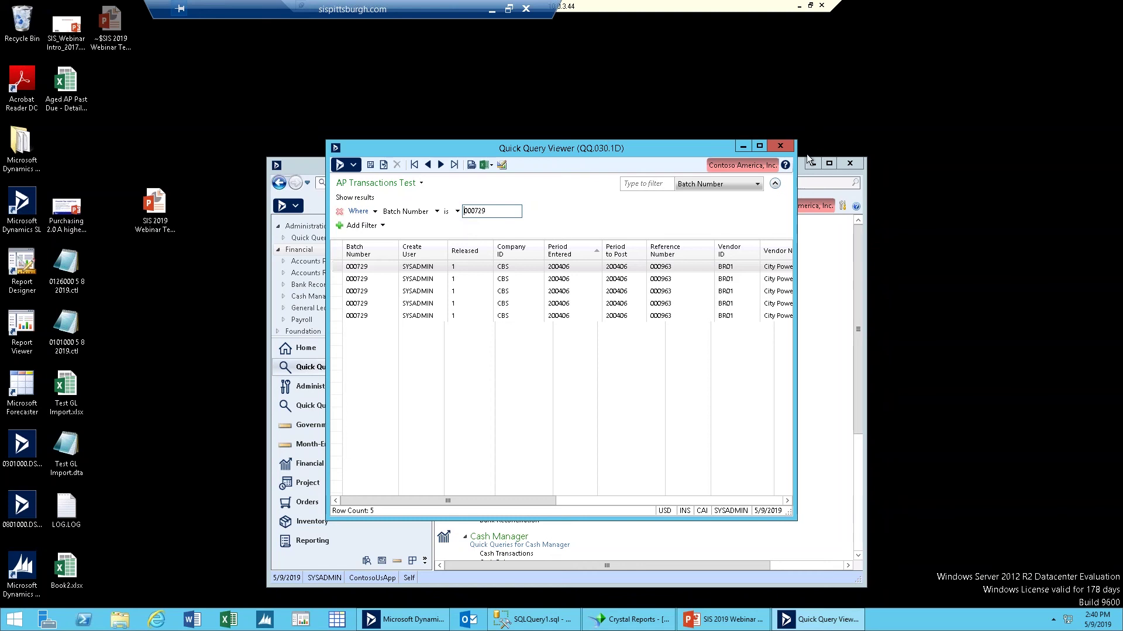
click(780, 146)
drag(764, 163, 739, 72)
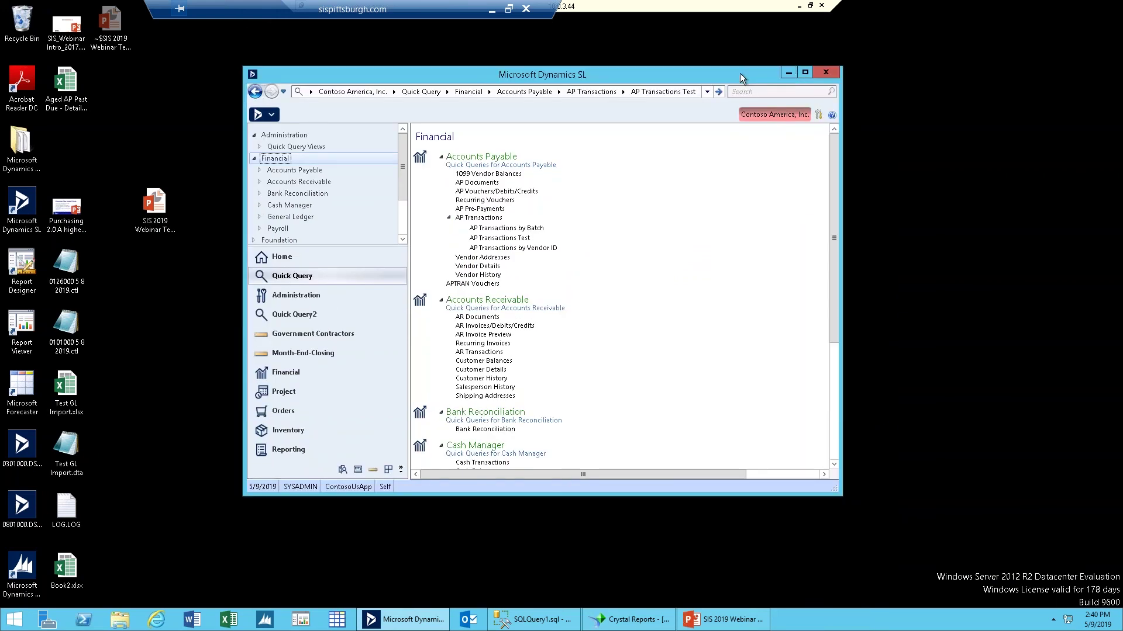
Switch to SQL Server Management Studio and look through the tables of the CONTOSOUSAPP database.
click(512, 621)
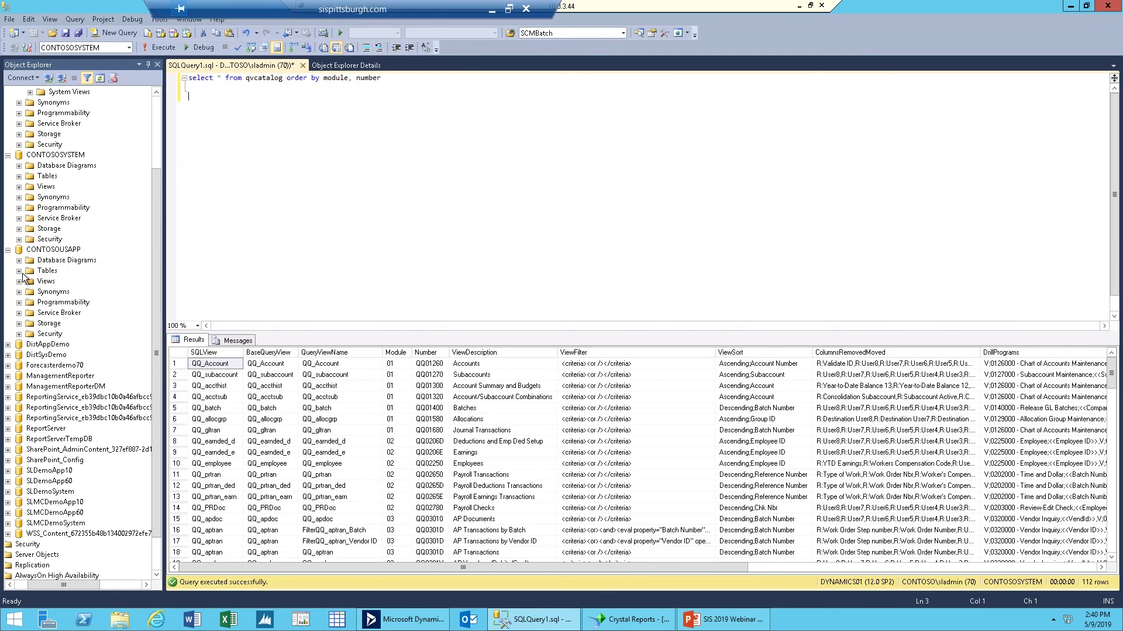
click(20, 271)
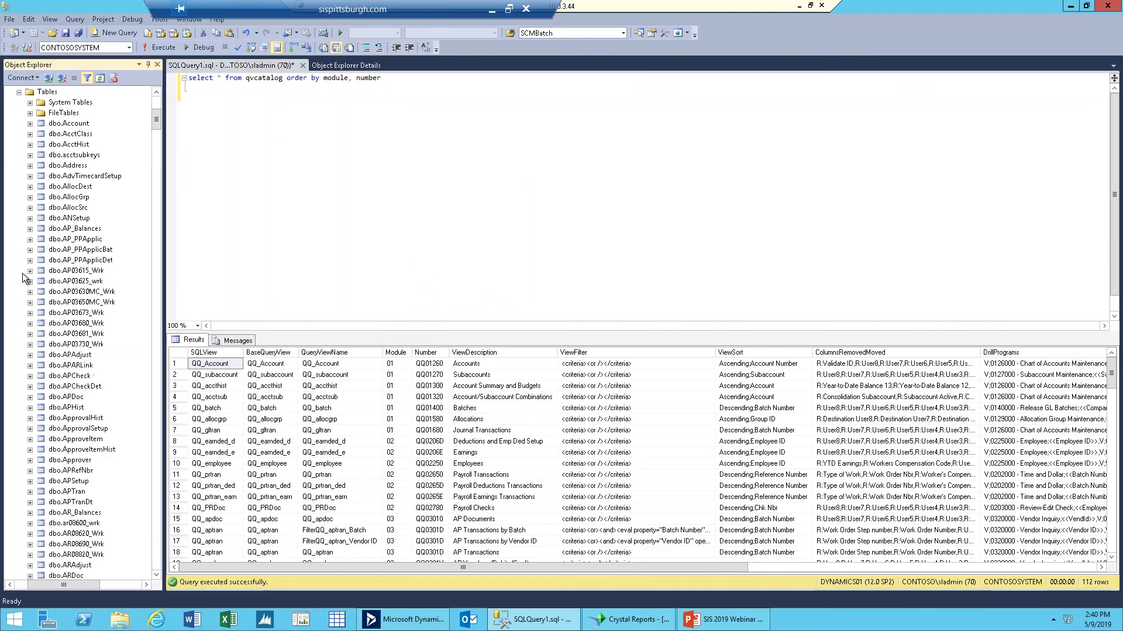
click(47, 93)
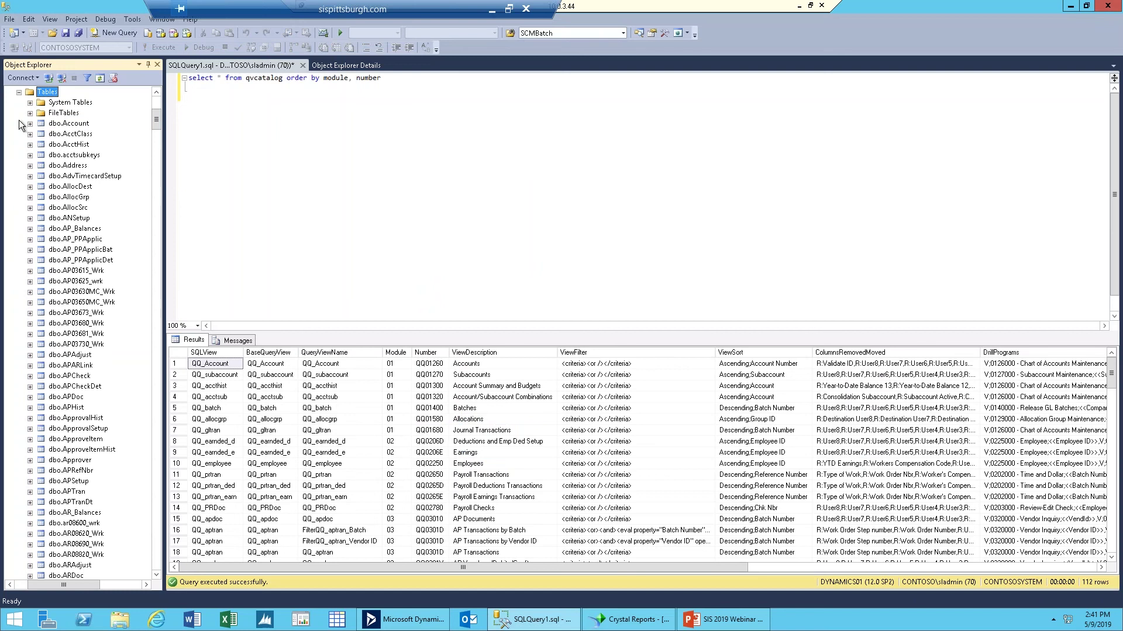
click(19, 92)
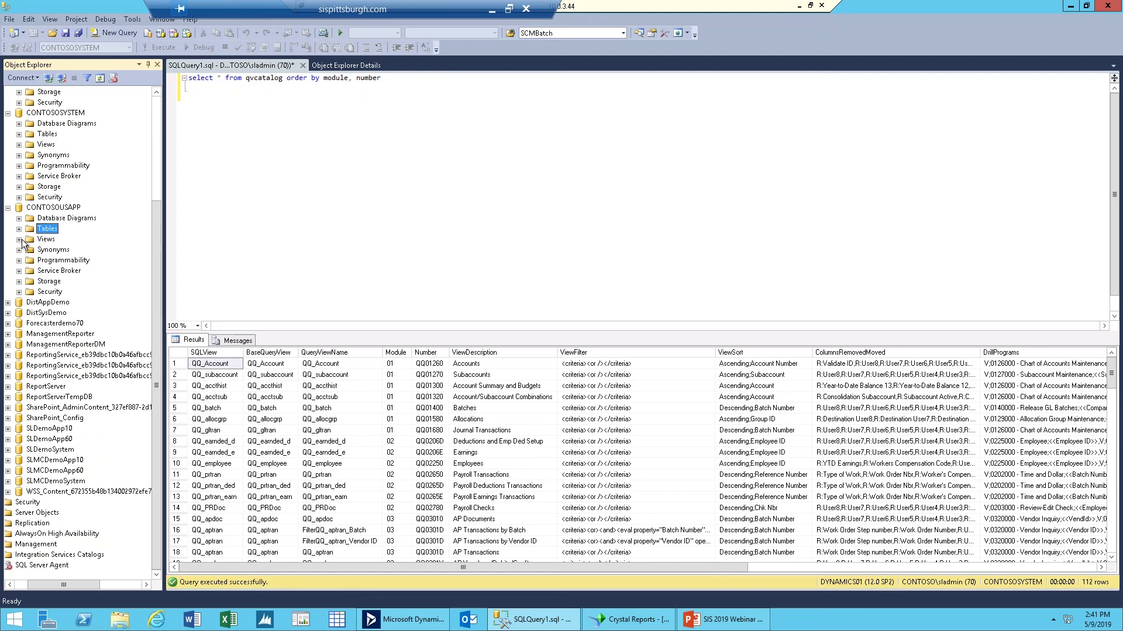
Browse the CONTOSOUSAPP database's views and locate dbo.QQ_aptran.
click(19, 240)
scroll(156, 546, down, 20)
click(157, 546)
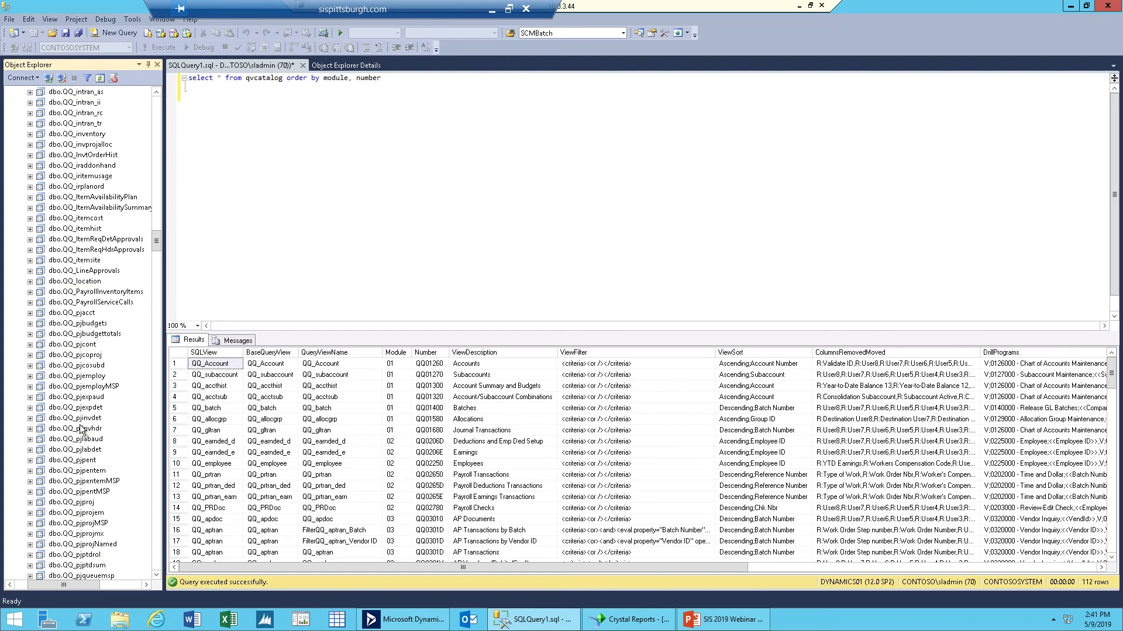
click(156, 139)
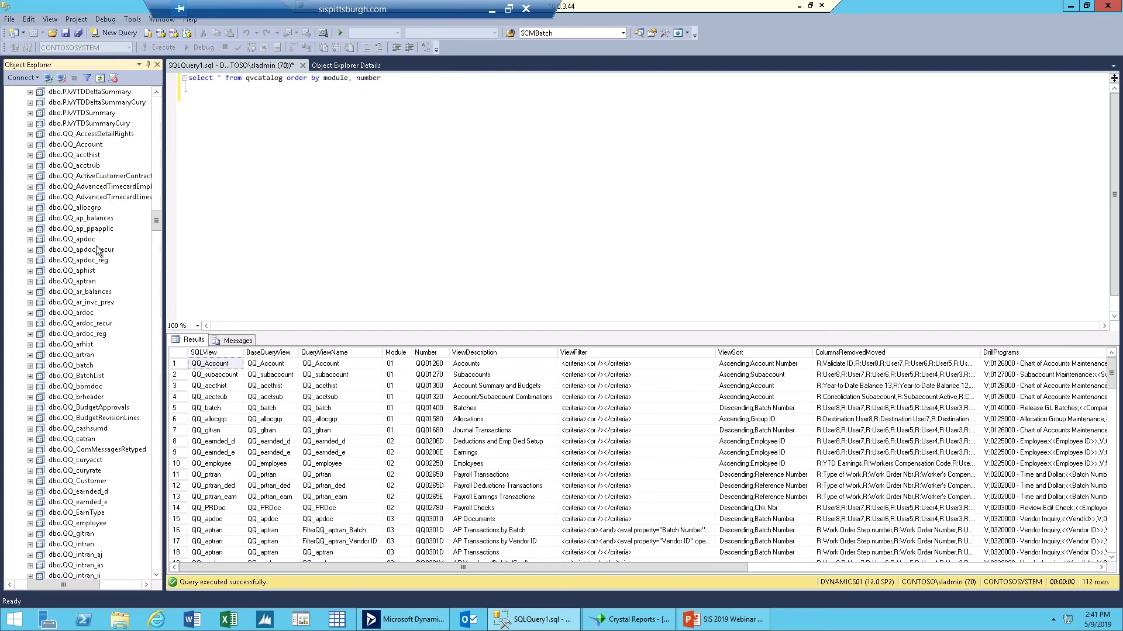
click(88, 282)
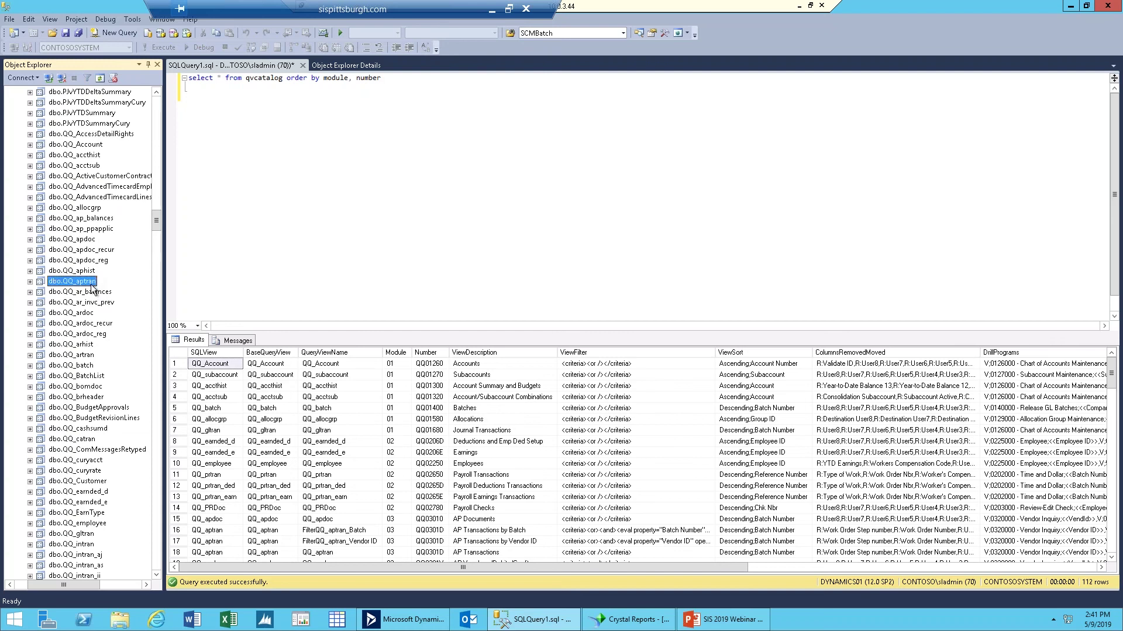
Open the design of dbo.QQ_aptran, examine its SELECT statement and joins, and close it without saving.
right_click(92, 286)
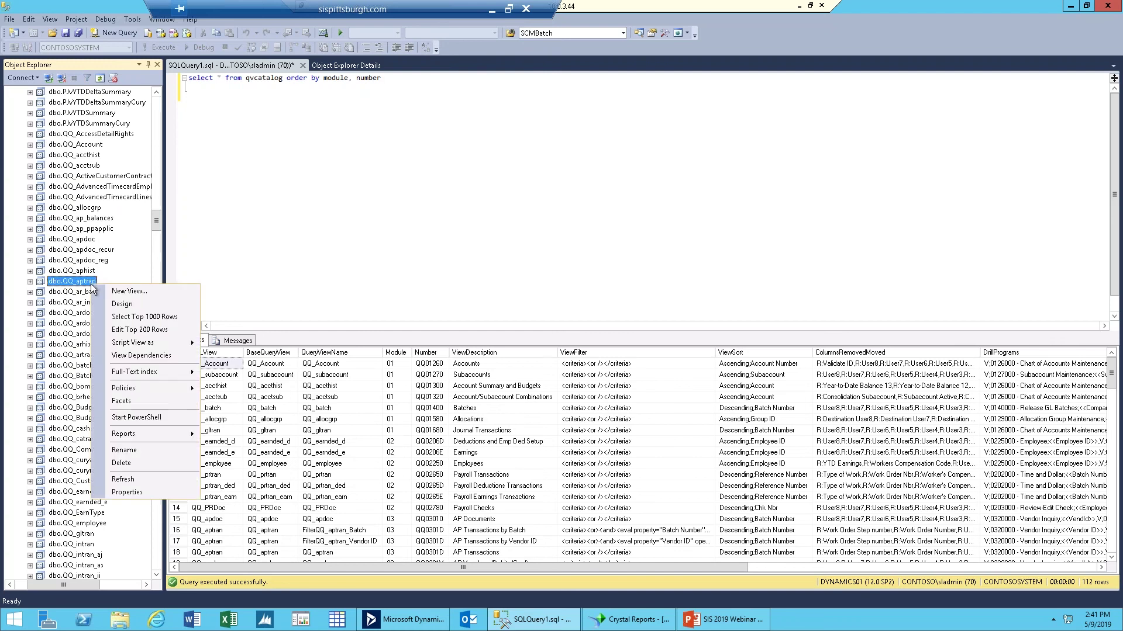
click(117, 304)
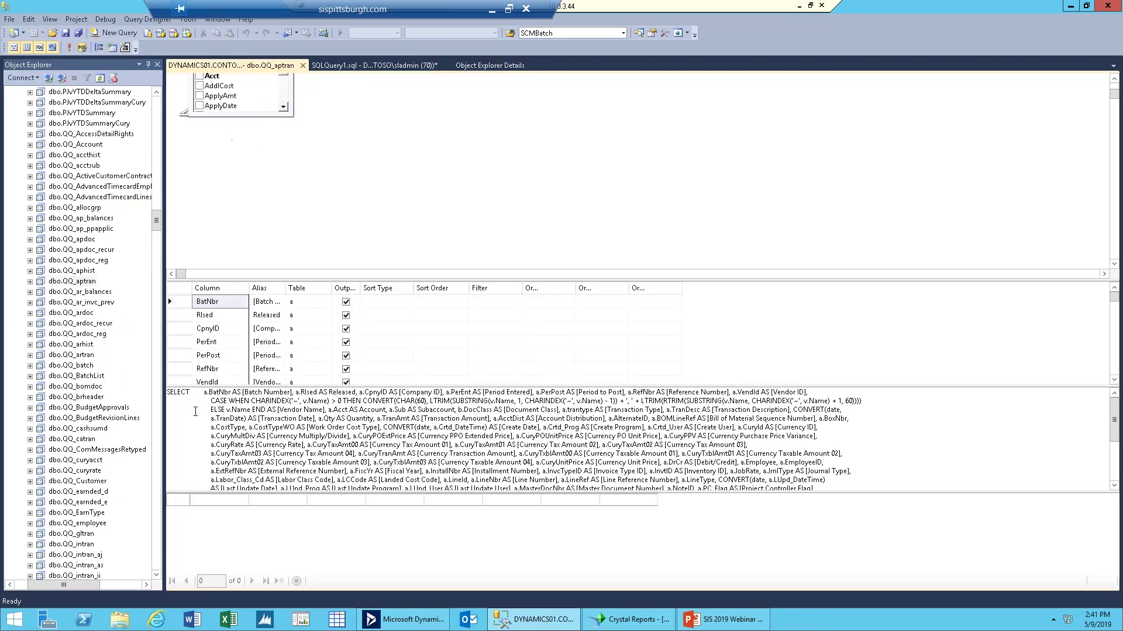
scroll(198, 410, down, 4)
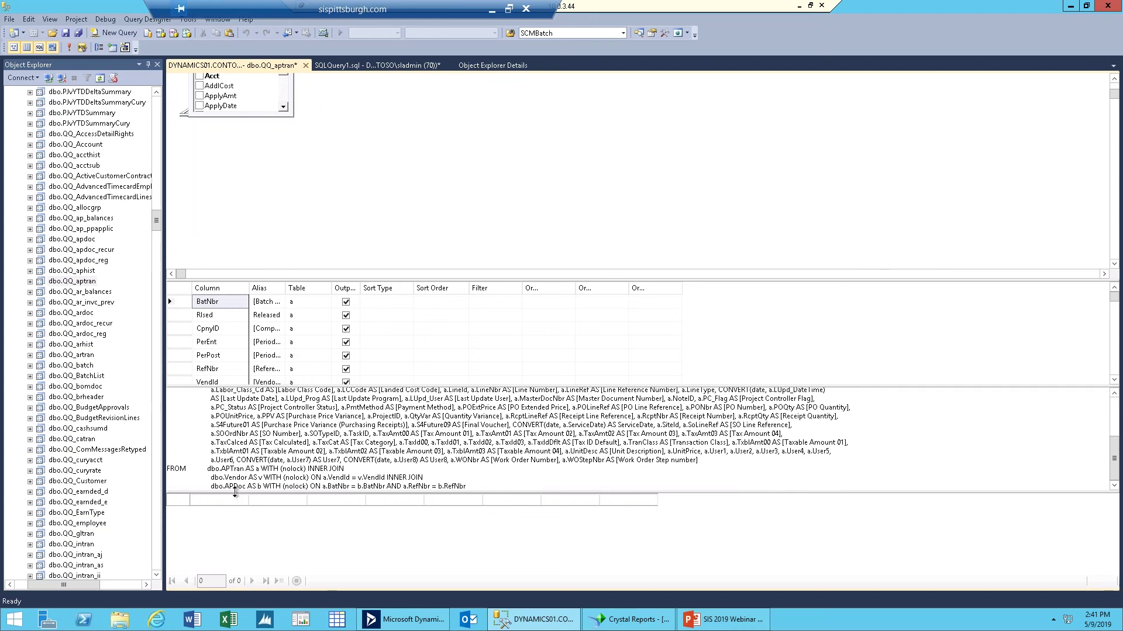
click(306, 66)
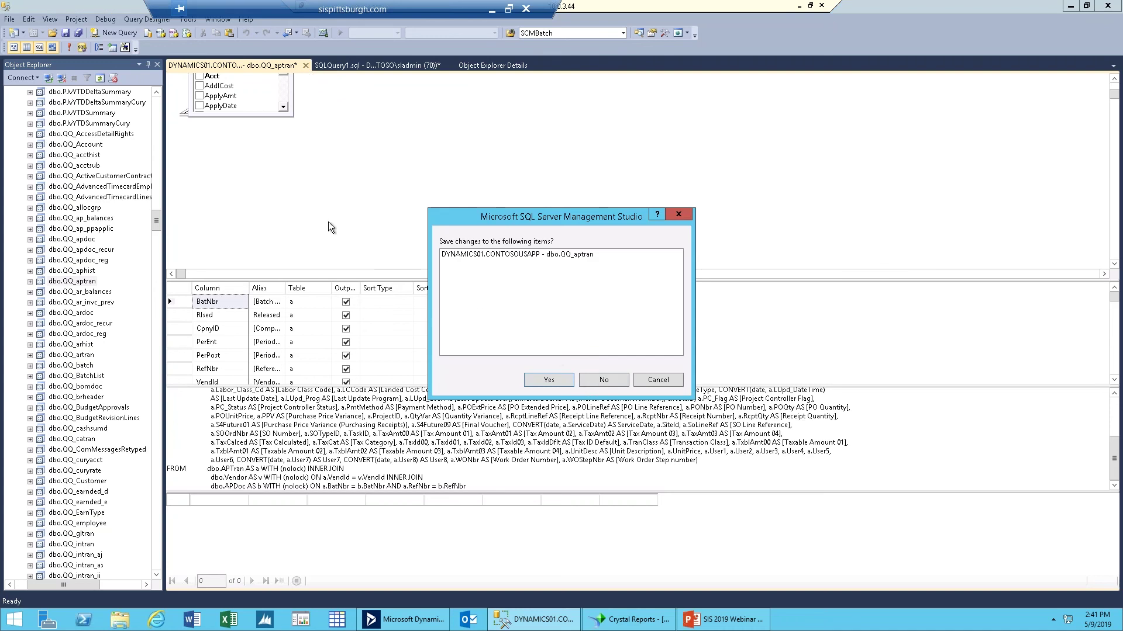
click(601, 382)
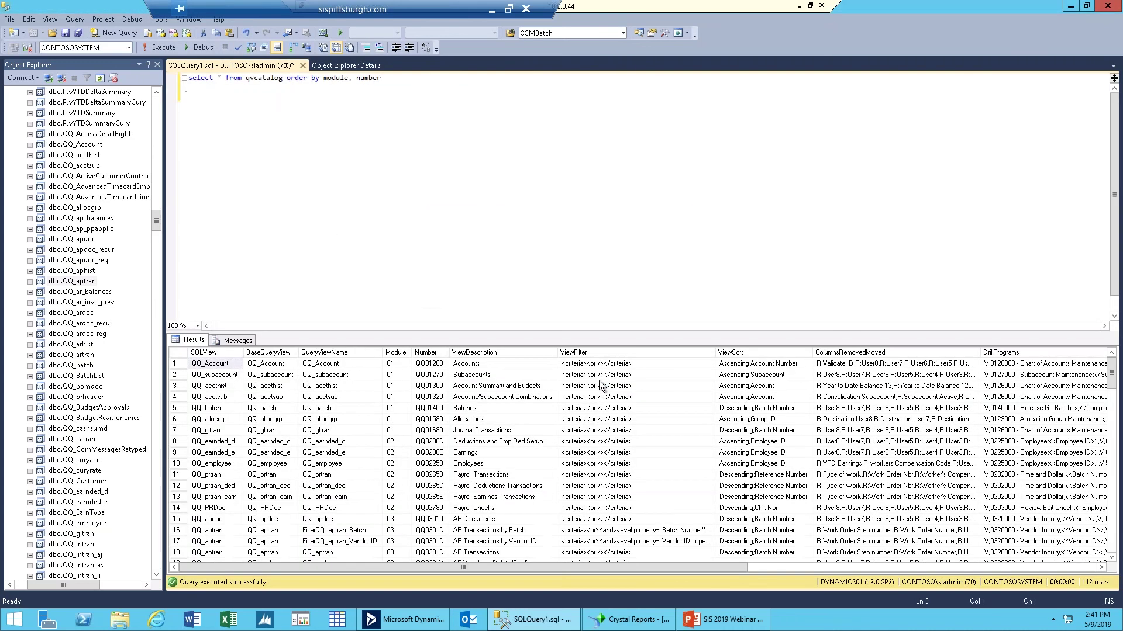
Examine the qvcatalog query results, including the base view, query view name, number and description of each Quick Query.
click(286, 78)
key(shift+Home)
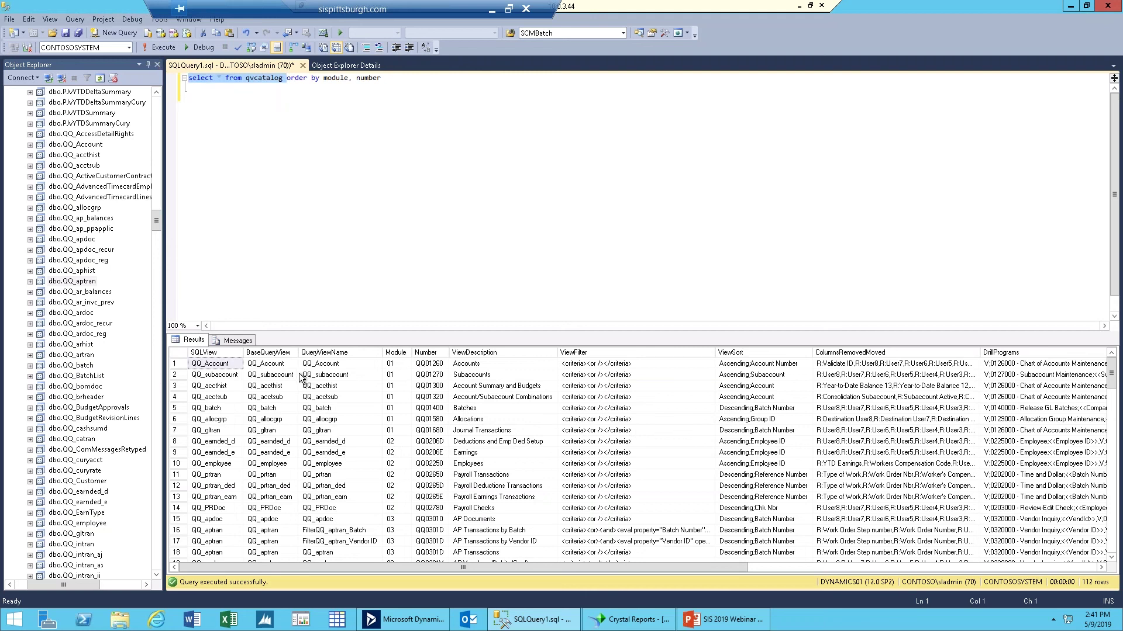
click(235, 377)
click(263, 378)
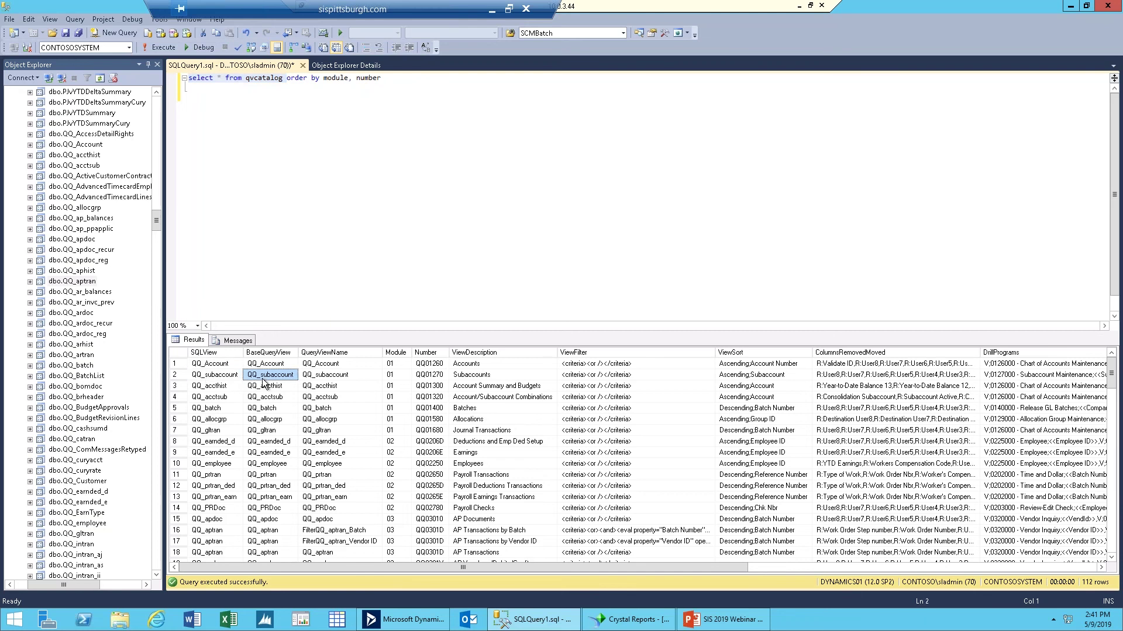
click(313, 382)
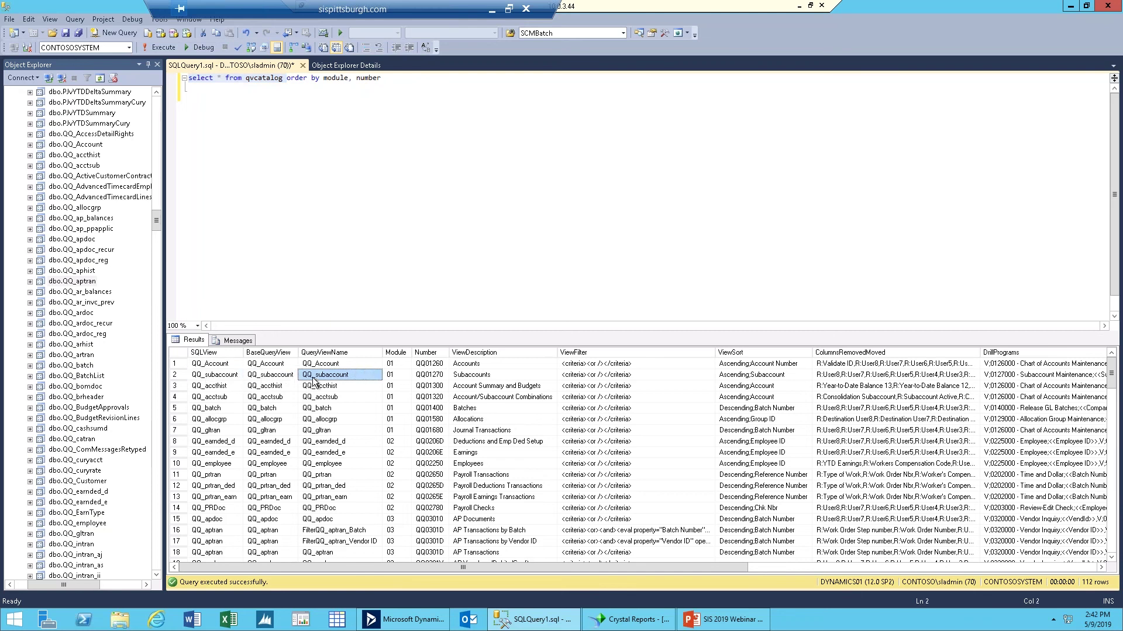
click(459, 380)
click(431, 379)
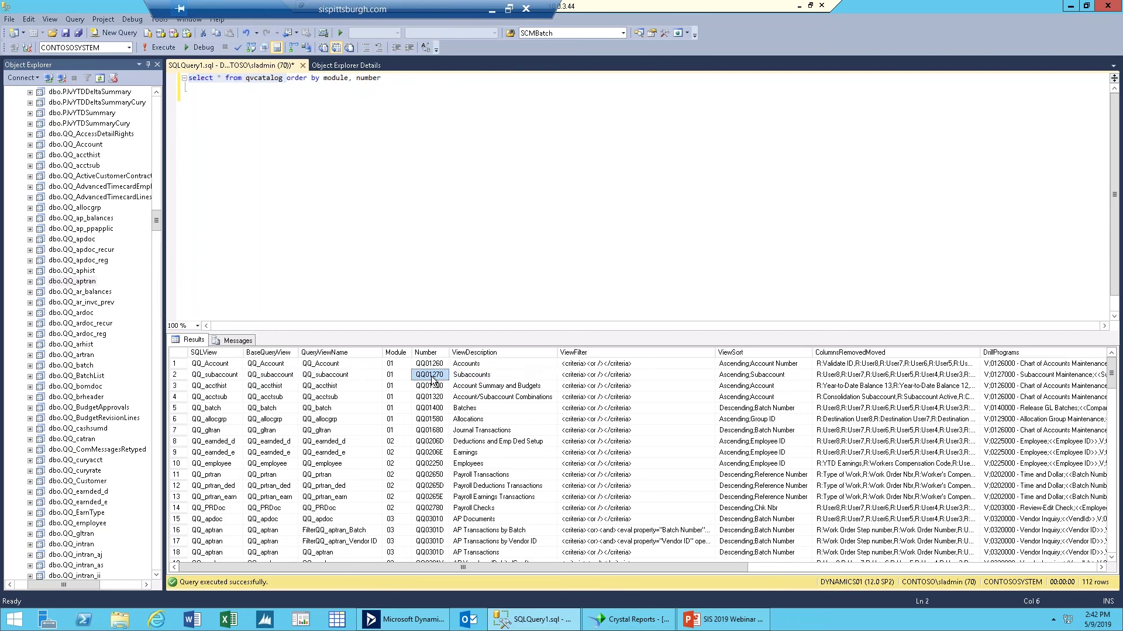
scroll(425, 421, down, 3)
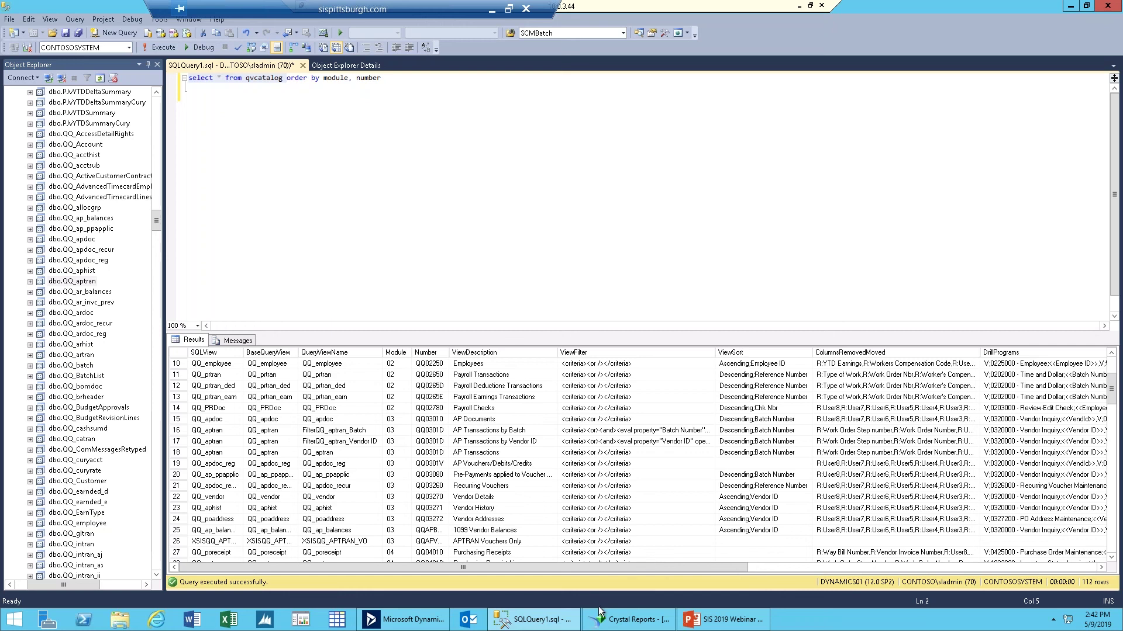
Switch back to Microsoft Dynamics SL, collapse the Administration and Financial query groups, and expand Reports.
mouse_move(609, 625)
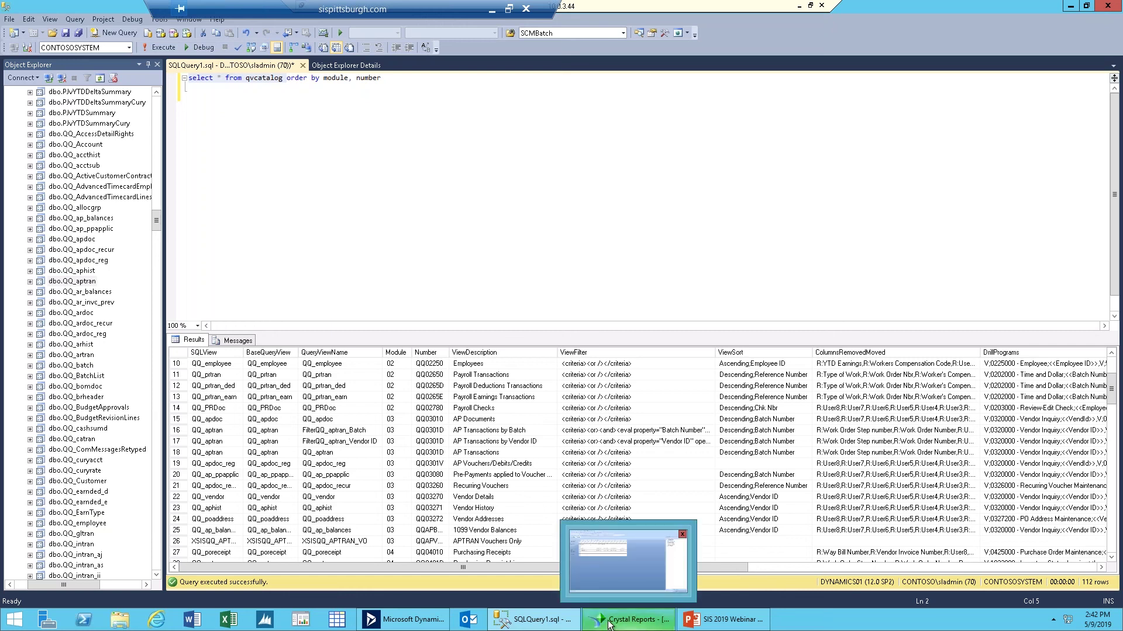
click(404, 620)
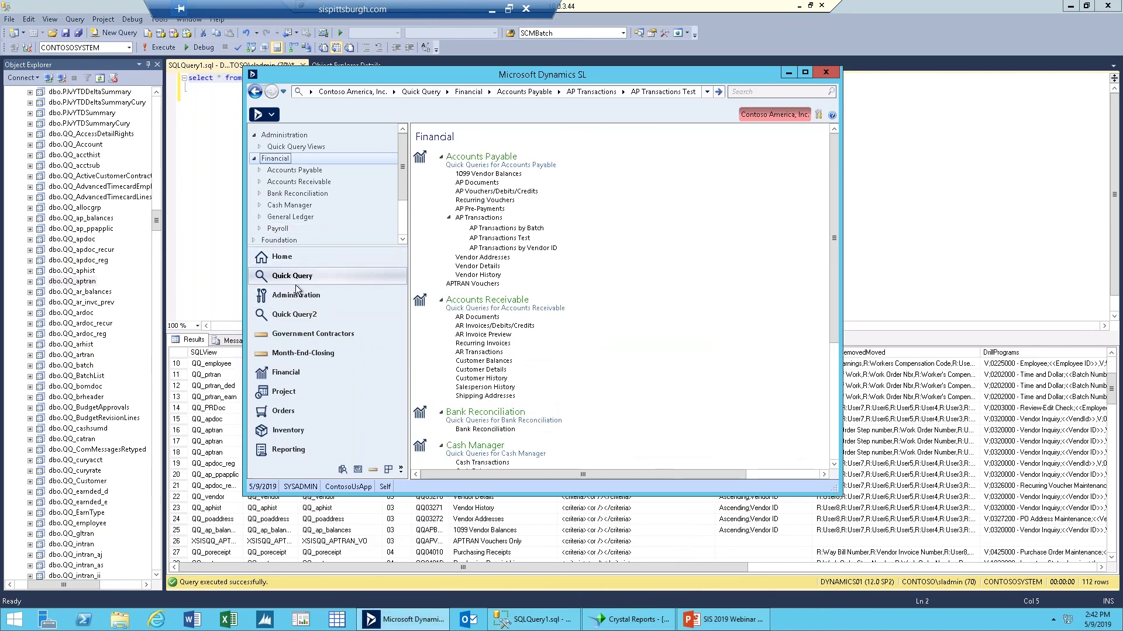
click(255, 135)
click(254, 147)
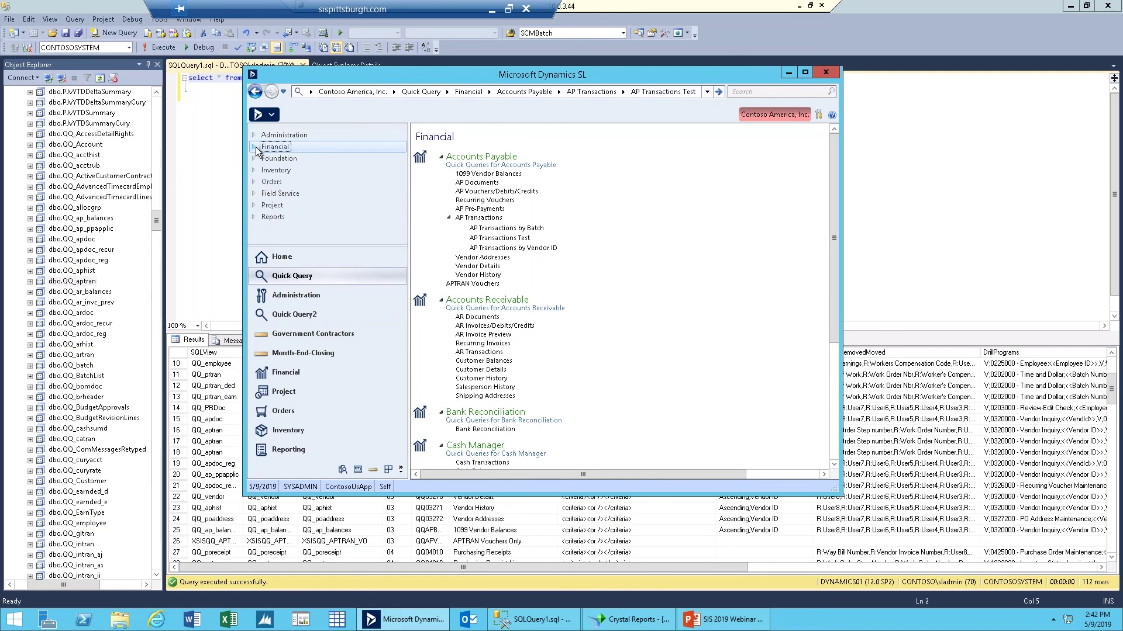
click(255, 217)
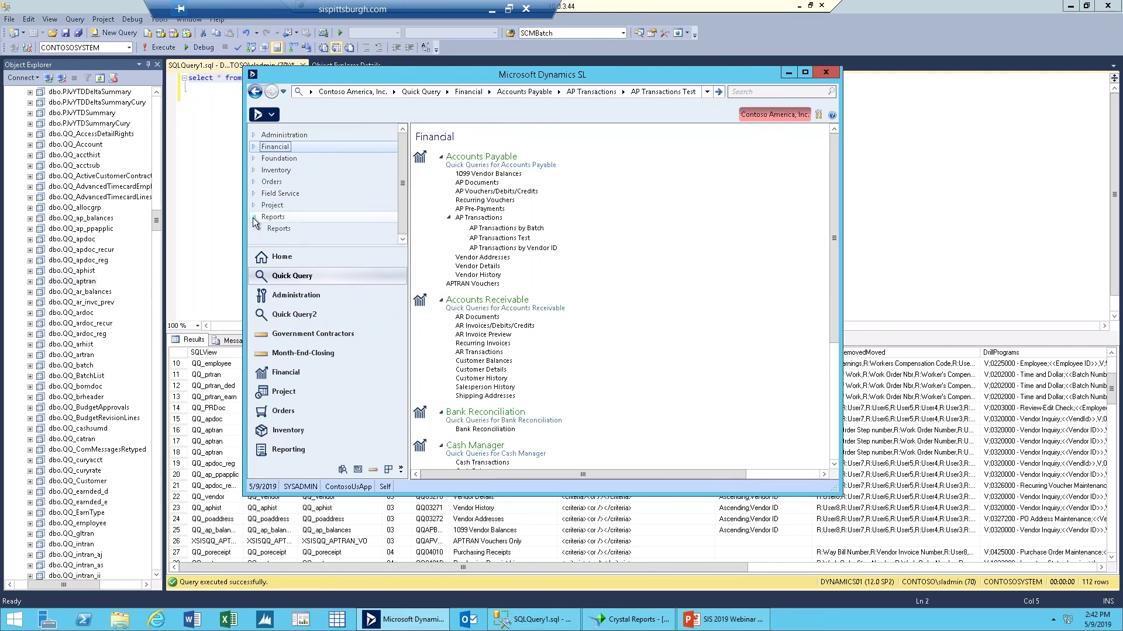
Open the Quick Query Views report from the Reports group and show its print preview.
click(286, 228)
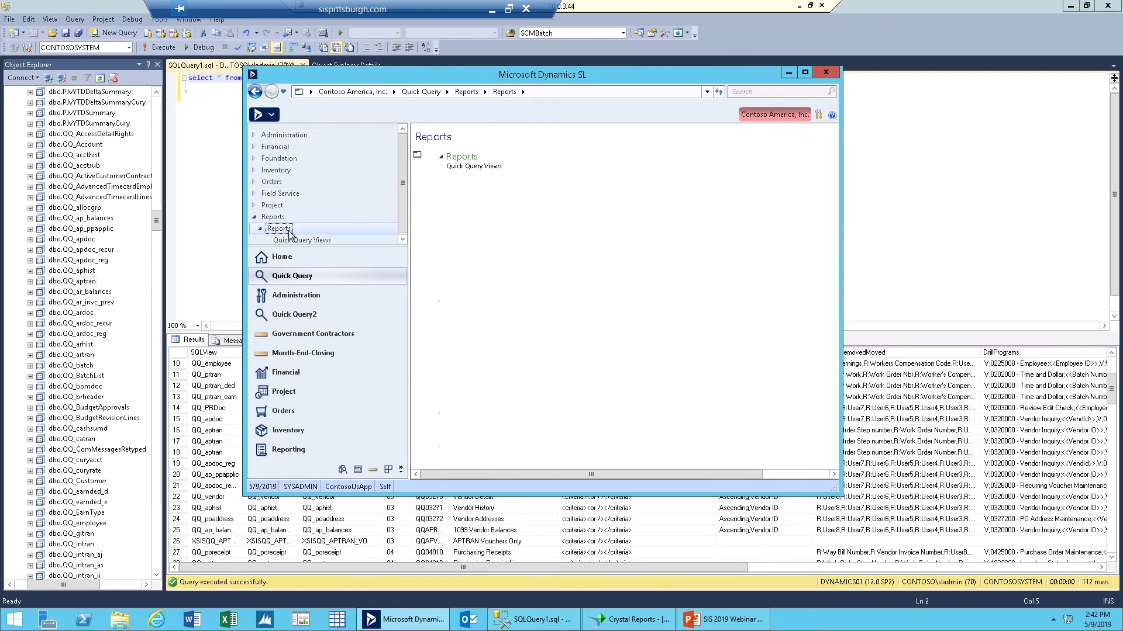
click(461, 168)
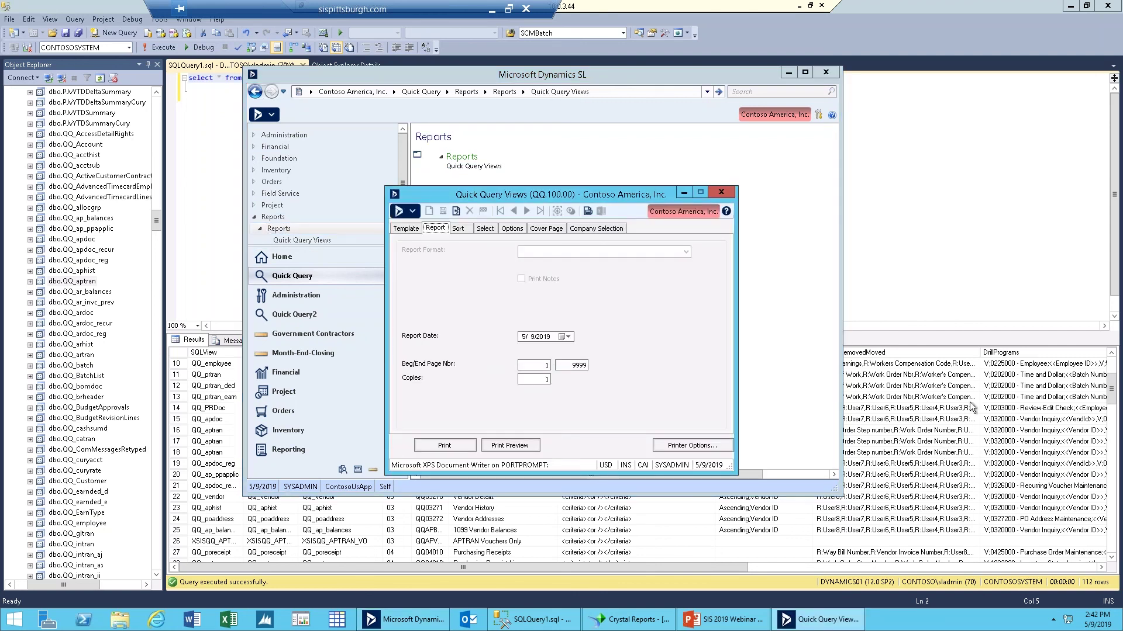
click(529, 451)
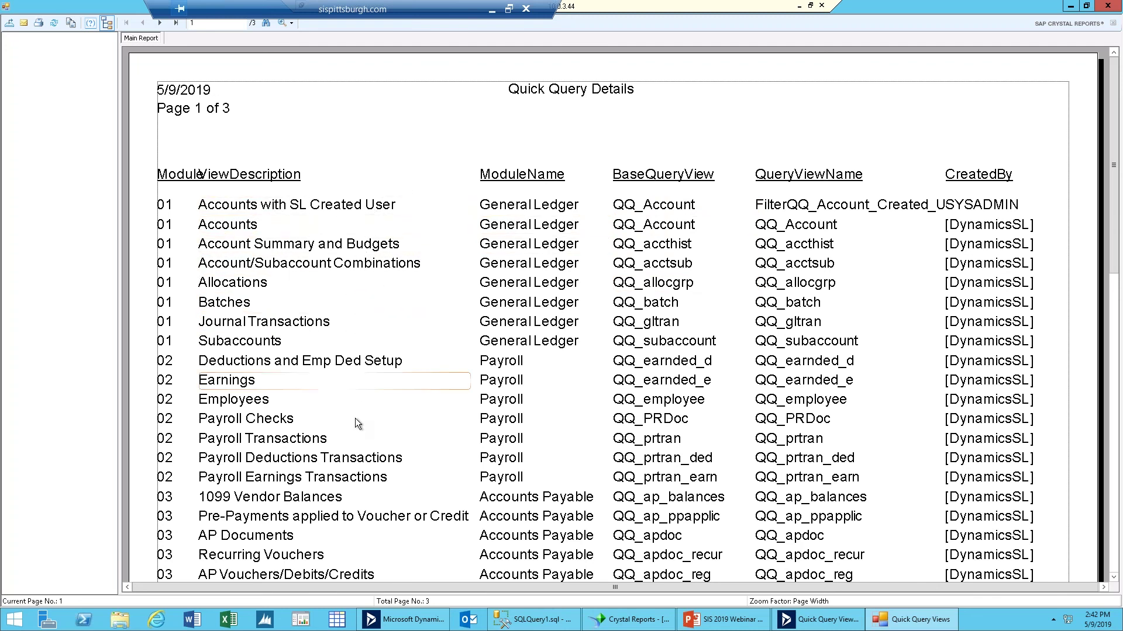
Examine the Quick Query Details report's view descriptions, base views, query view names and creators, and close the preview and report window.
scroll(356, 419, down, 3)
scroll(351, 433, down, 3)
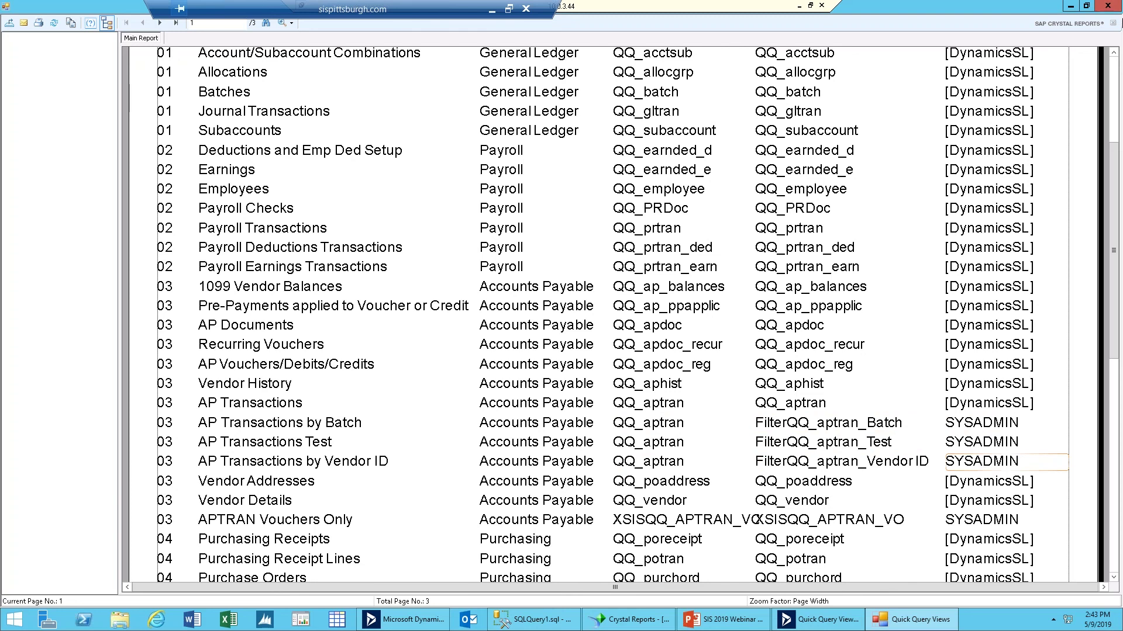
click(1109, 8)
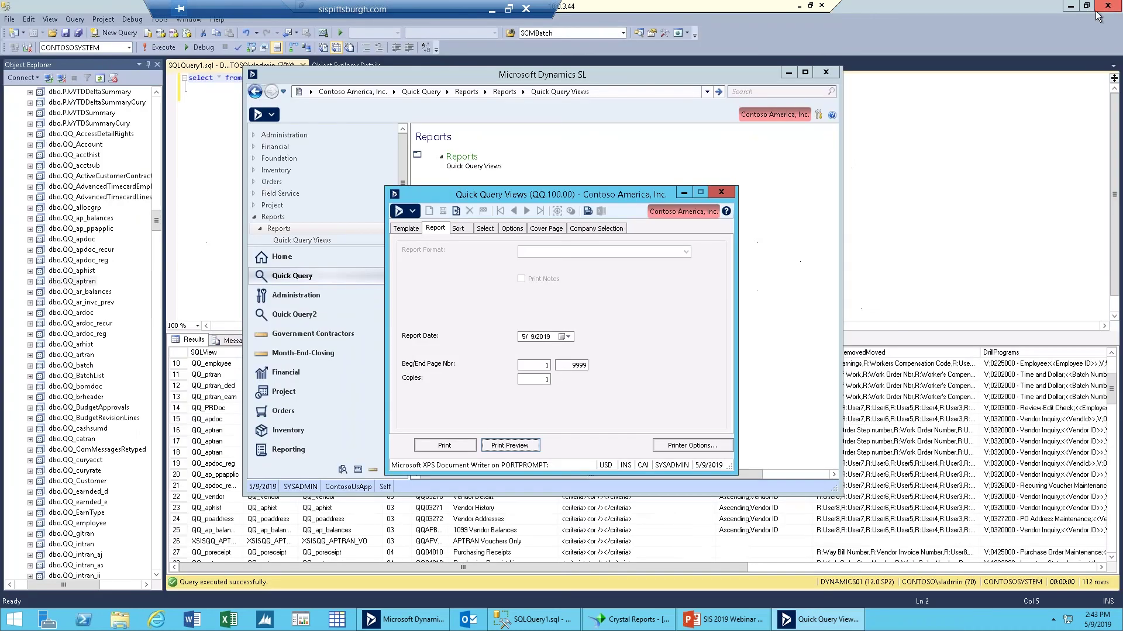
click(722, 193)
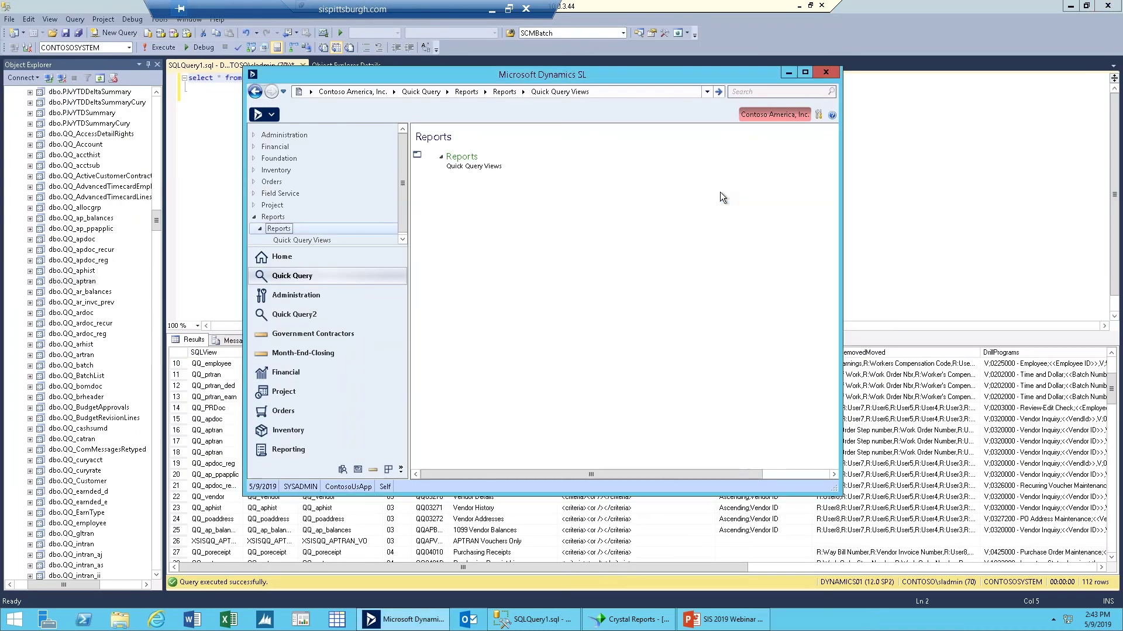
Open the APTRAN Vouchers quick query from the Financial group, view its rows, and close the viewer.
click(276, 147)
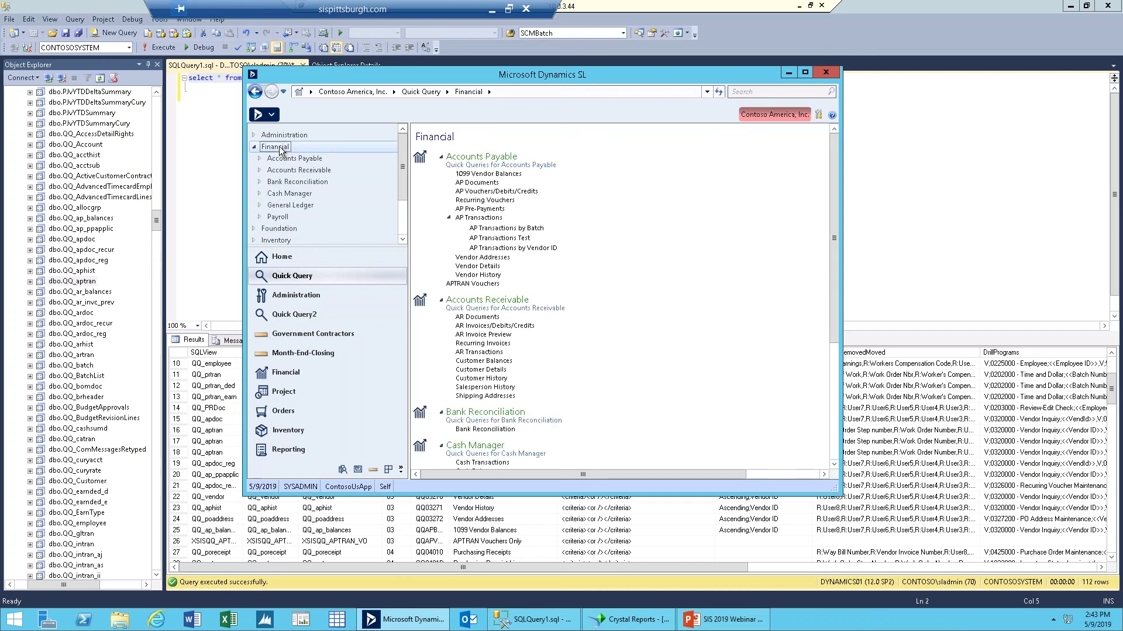
click(472, 284)
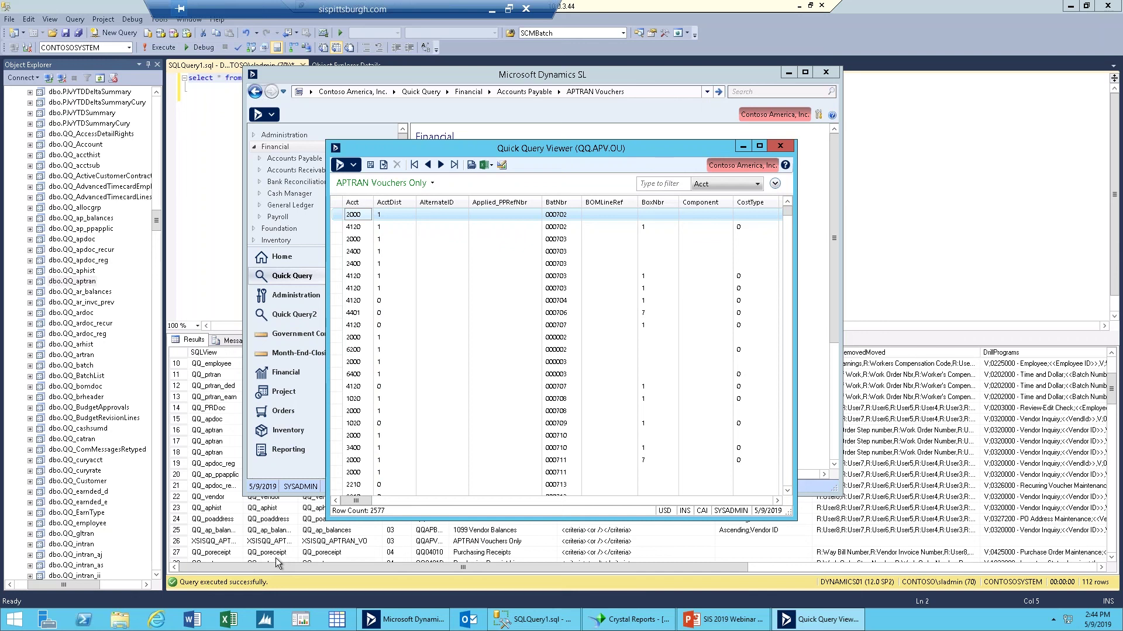
click(780, 147)
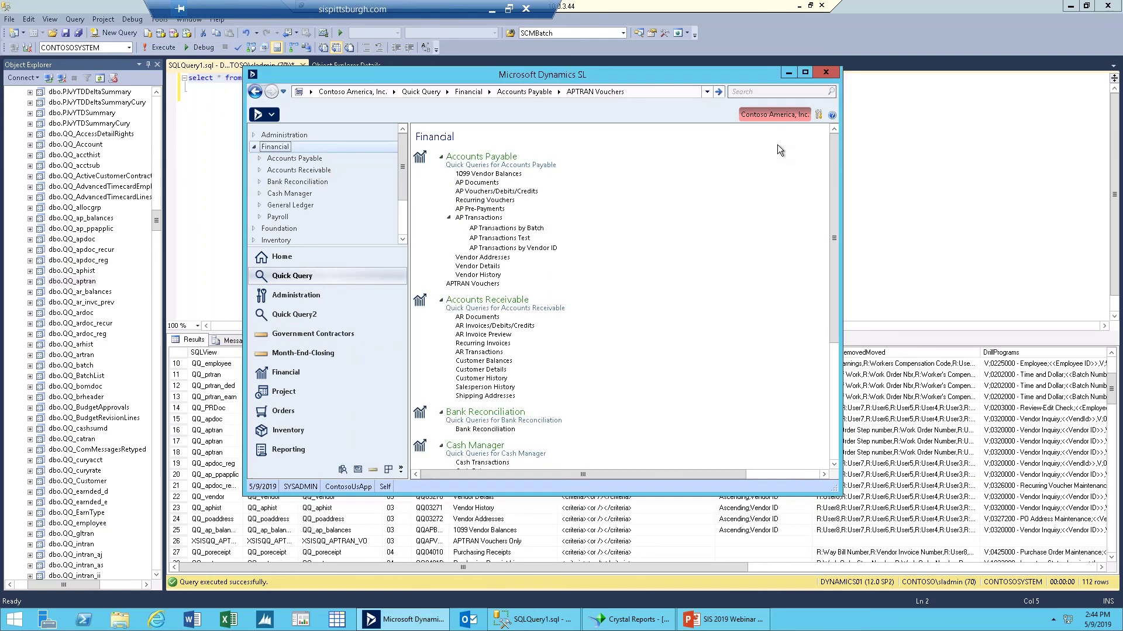
Minimize SQL Server Management Studio and Dynamics SL, switch to PowerPoint, and go back to the presenter's contact slide.
click(1070, 6)
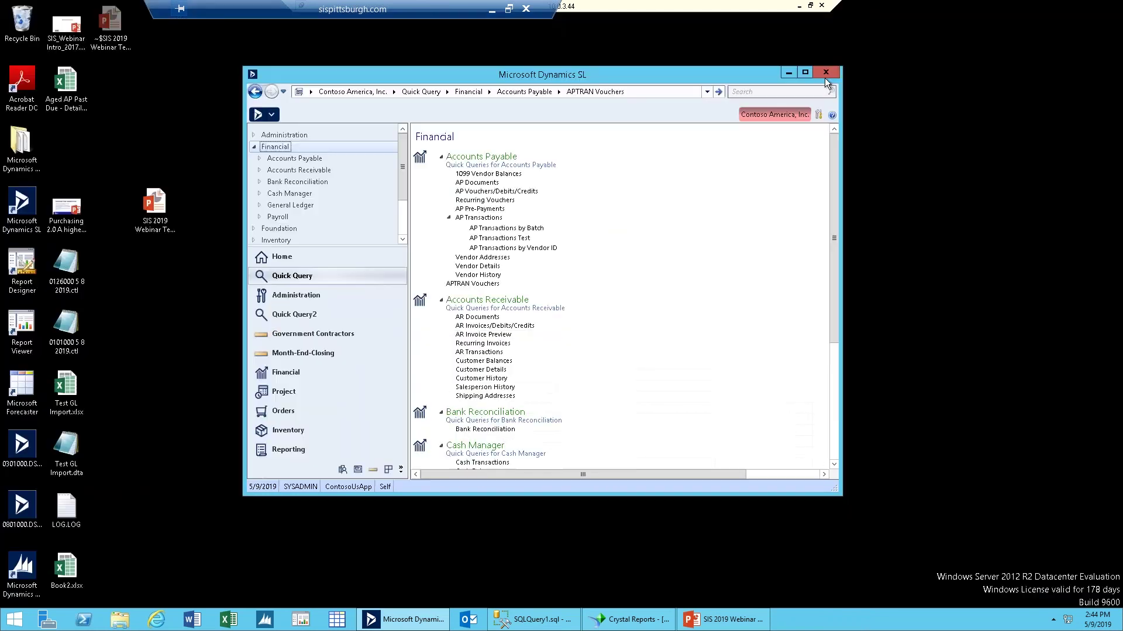
click(788, 73)
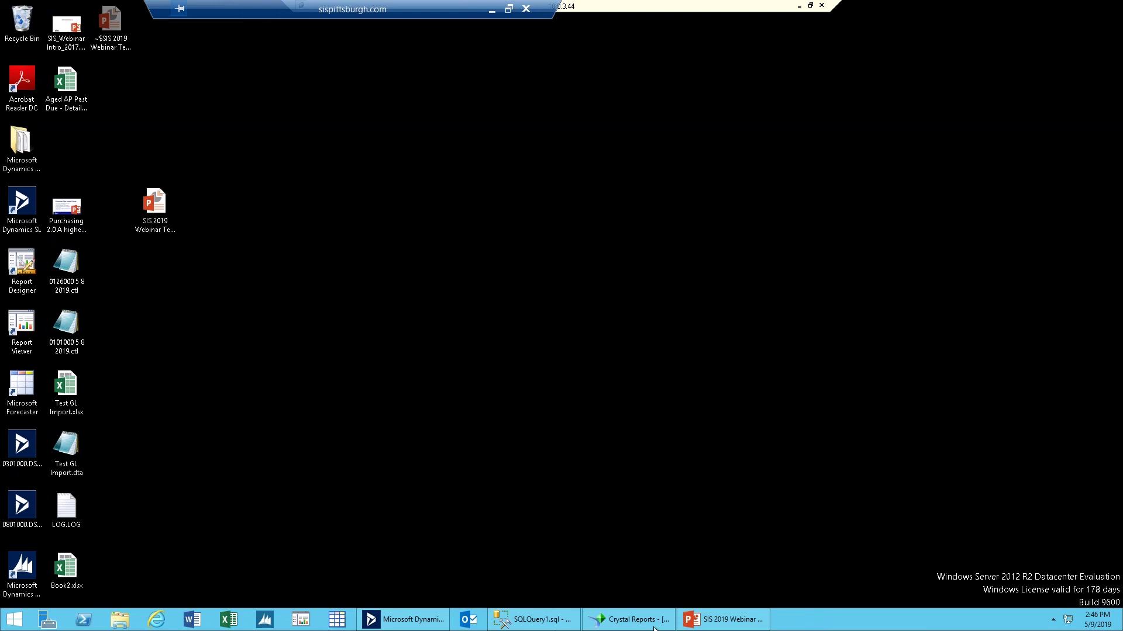
click(696, 619)
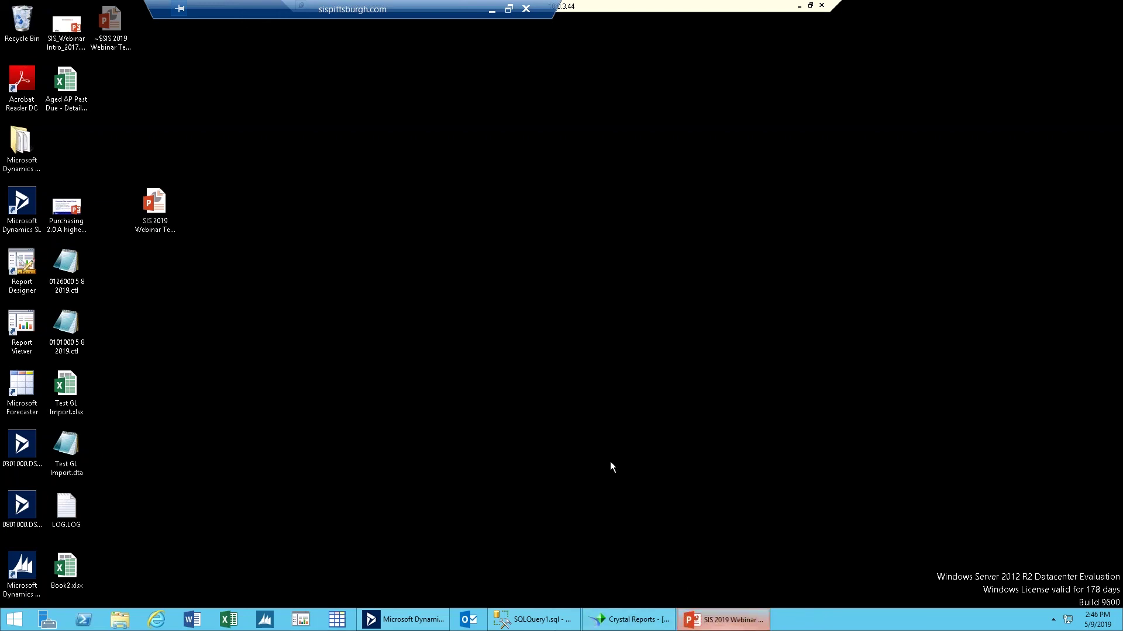
key(Page_Up)
key(Page_Up)
key(Page_Up)
key(Page_Up)
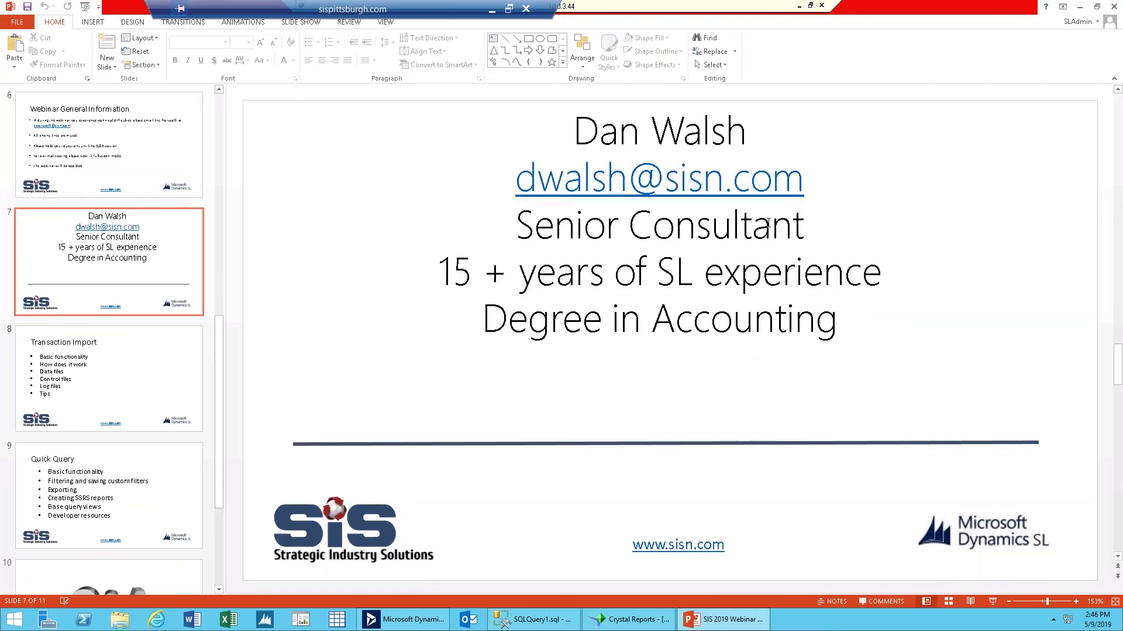
Highlight the presenter's e-mail address on the slide and minimize the remote desktop session.
drag(810, 180, 520, 201)
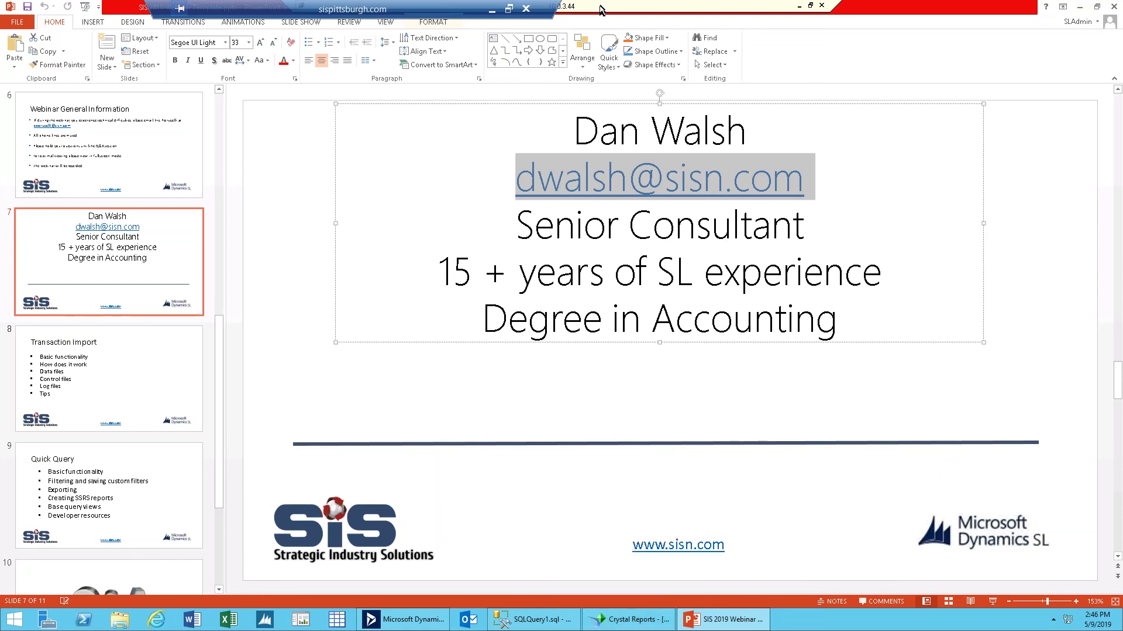
click(492, 10)
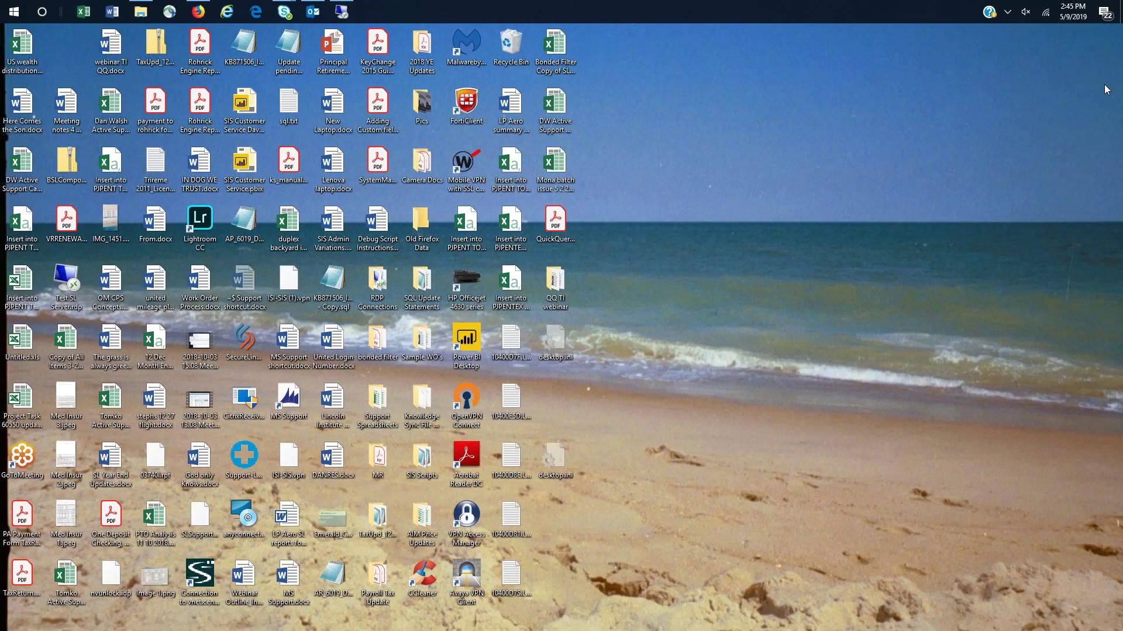